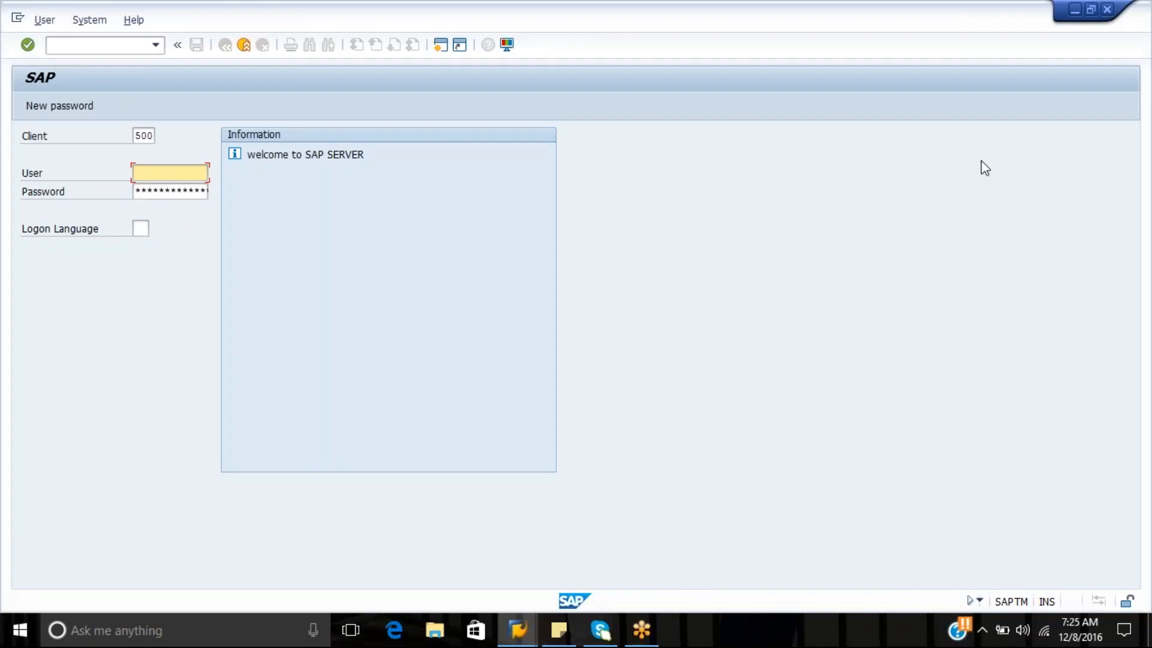
click(976, 216)
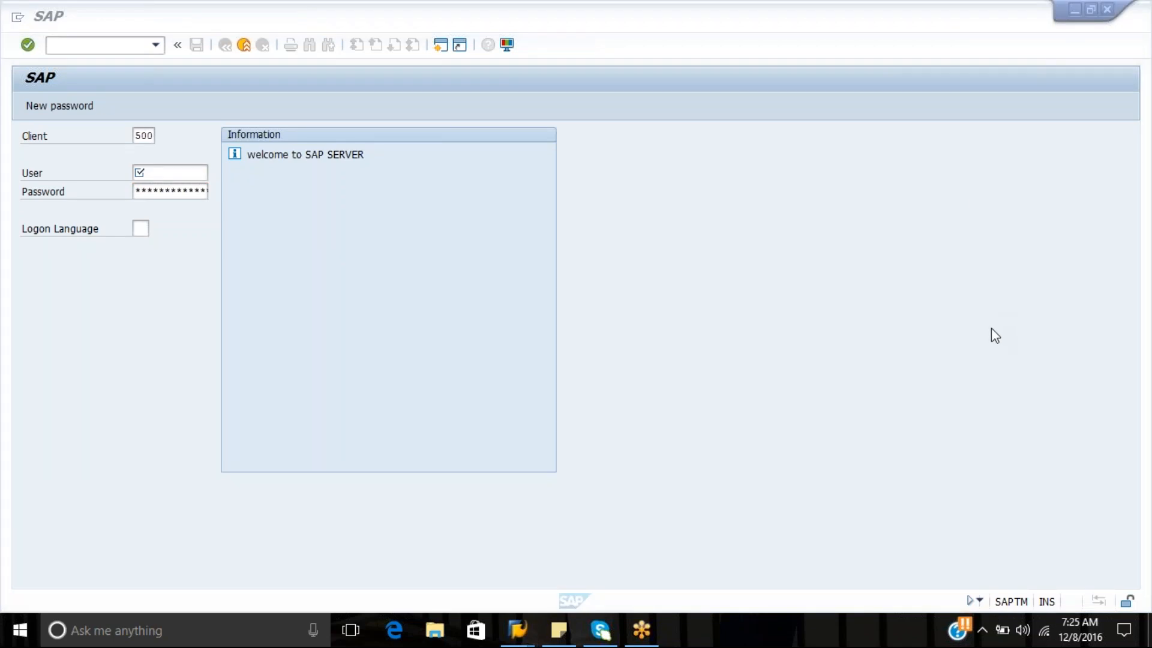
click(846, 218)
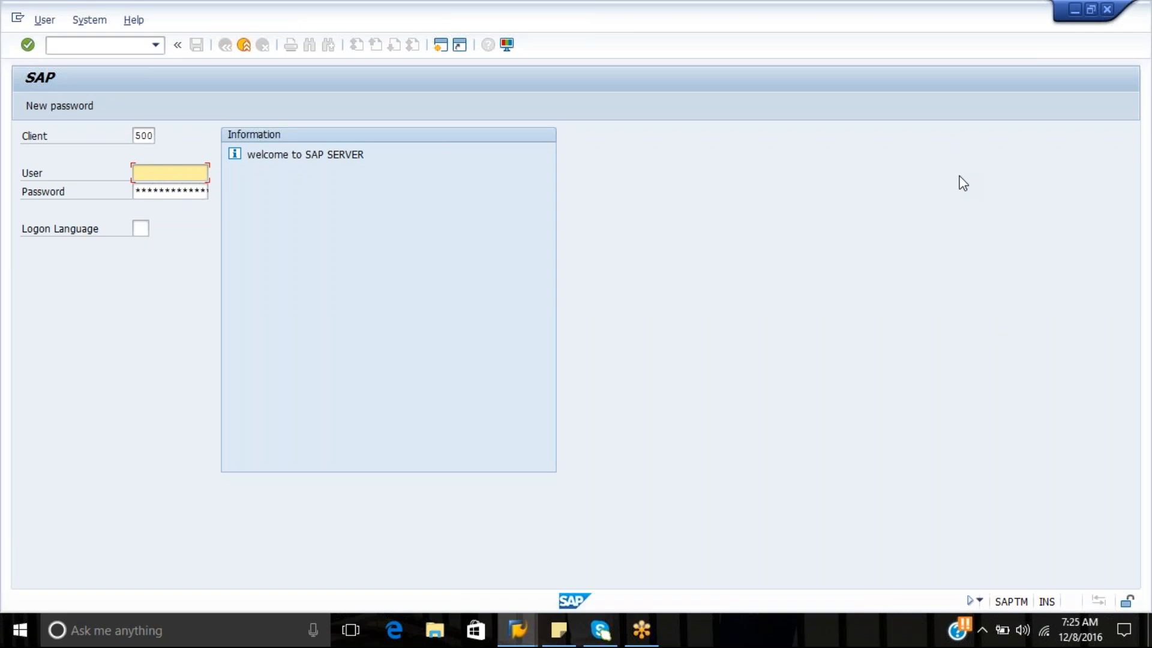
click(981, 214)
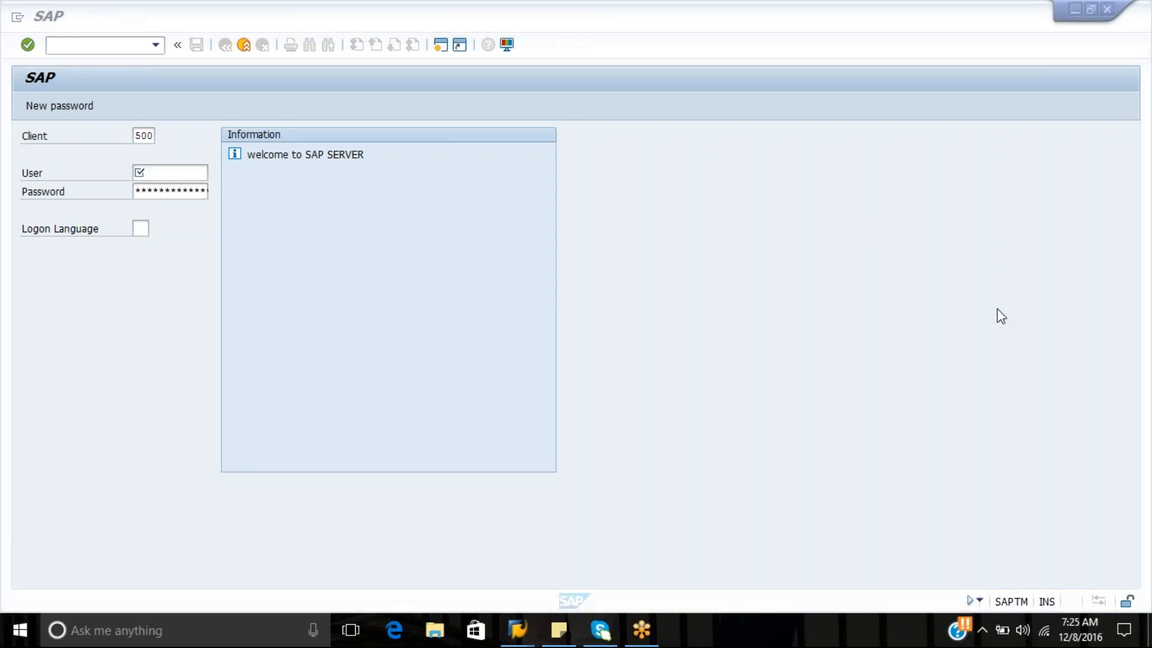
click(843, 304)
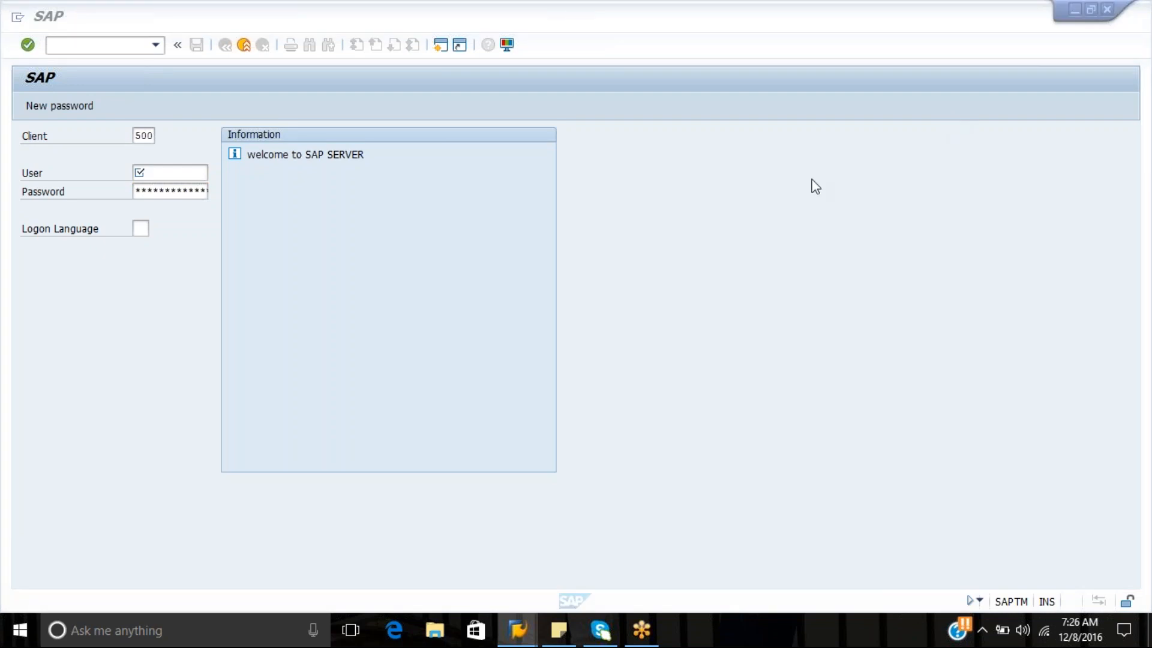
Choose the user trainer, enter the account password and try to log on to client 500
click(192, 172)
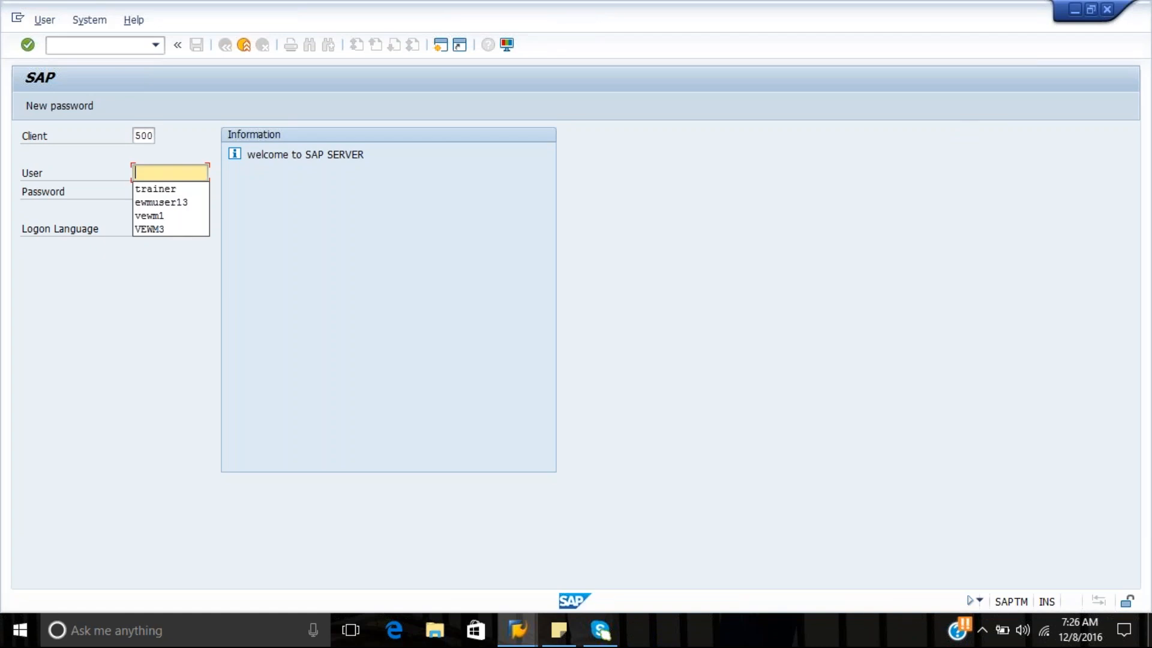
key(Down)
key(Return)
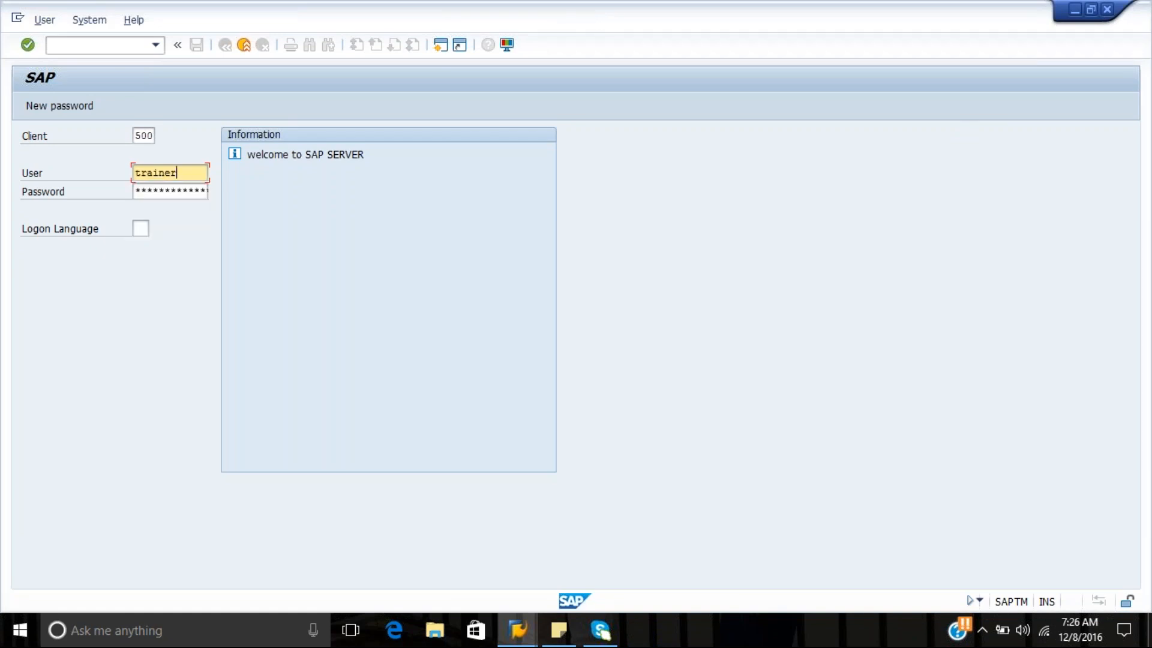
key(Tab)
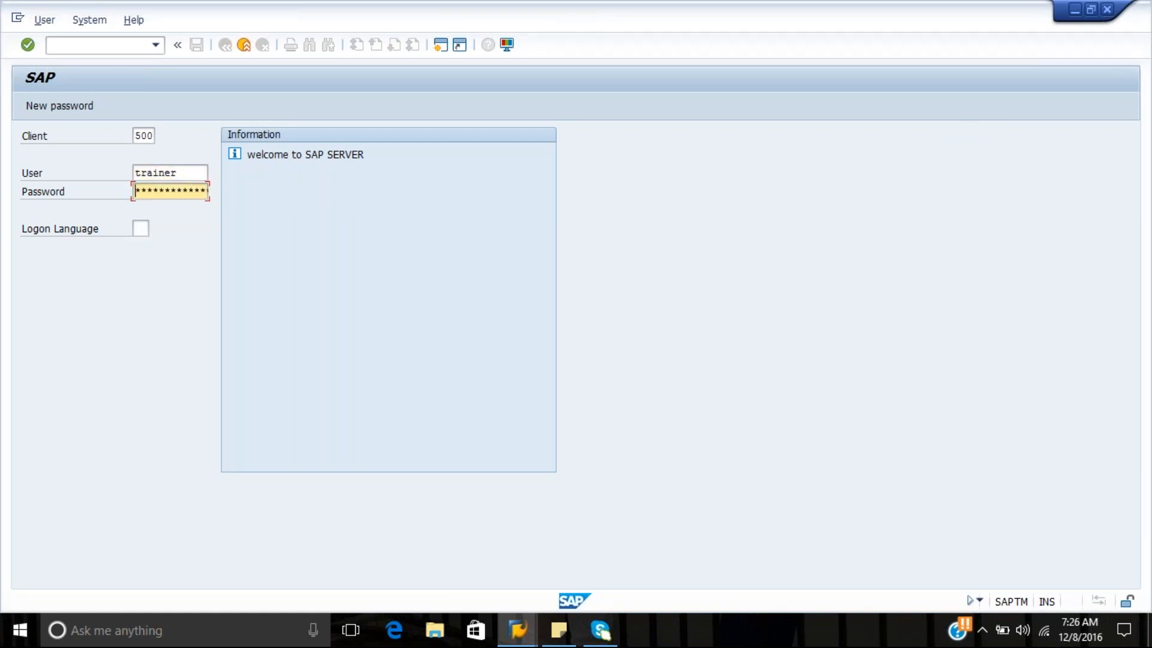
text(**********)
key(Return)
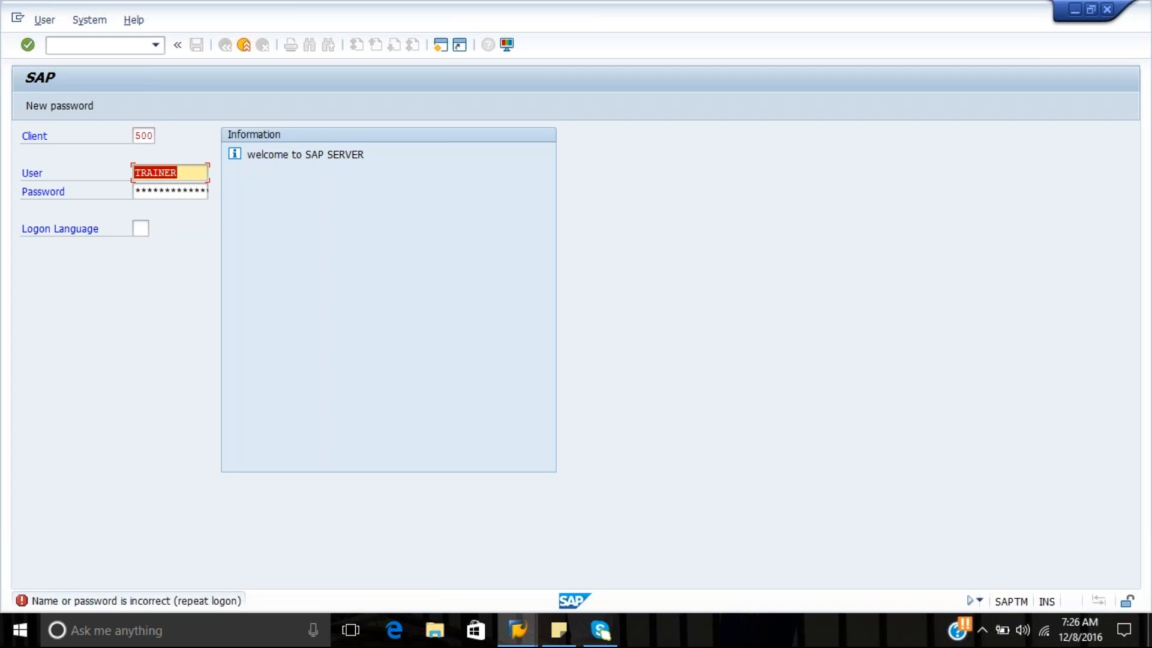
Re-enter the account password and try again to log on to client 500
click(136, 192)
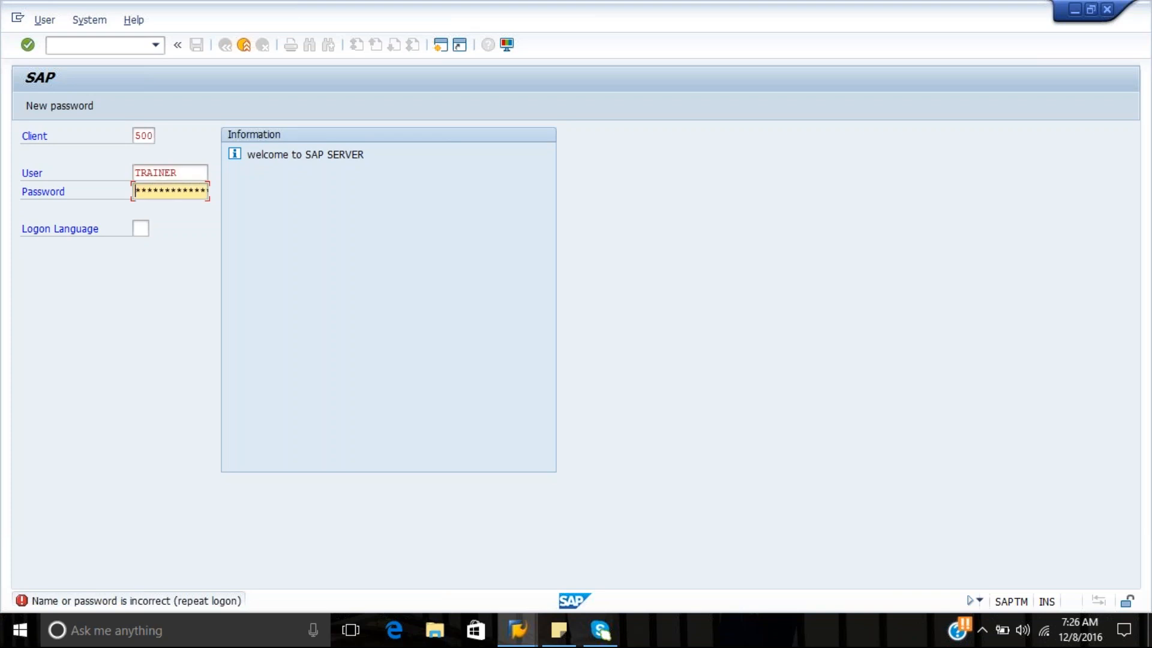
text(*********)
key(Return)
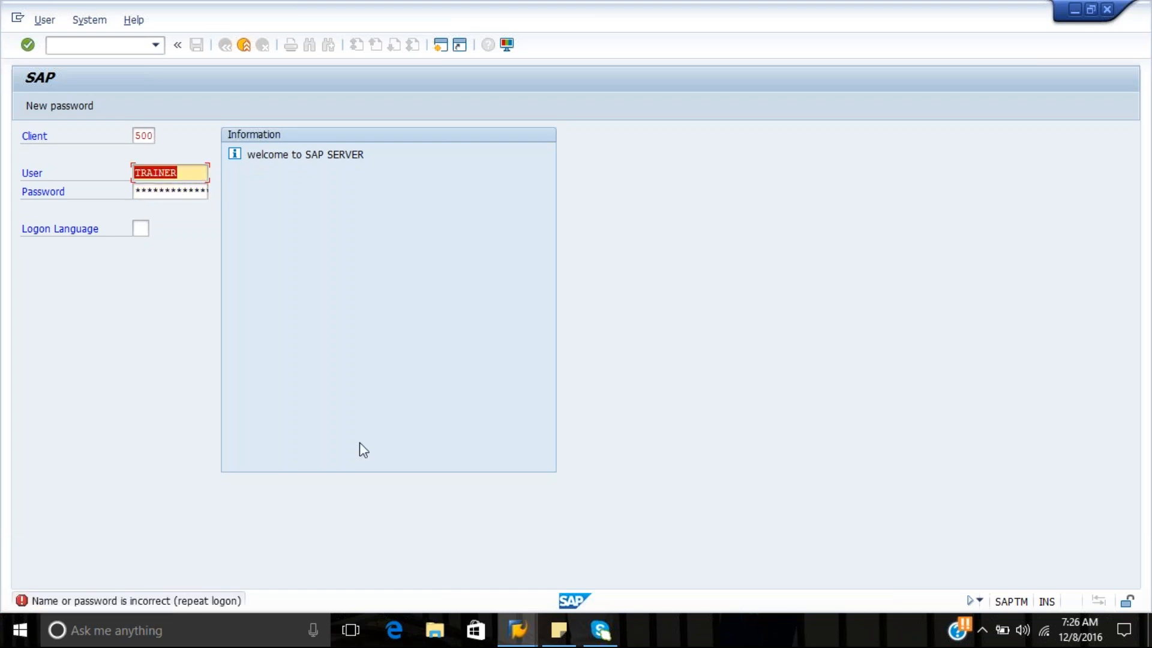
Change the logon client to 400
click(190, 173)
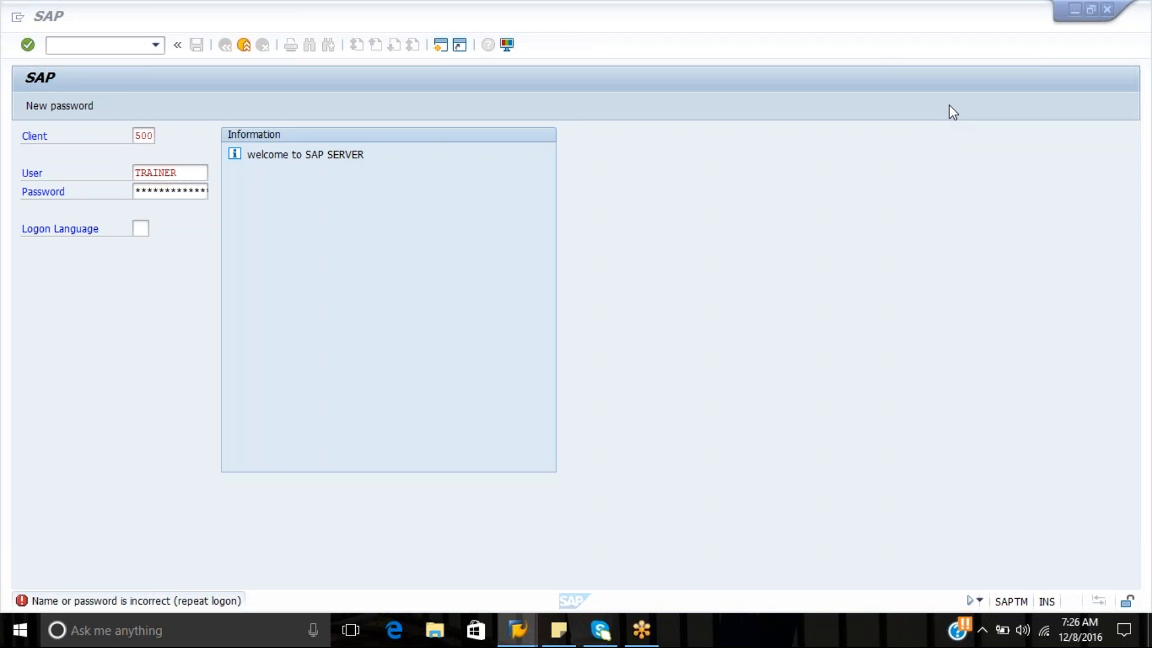
click(153, 137)
click(154, 136)
key(BackSpace)
key(BackSpace)
key(BackSpace)
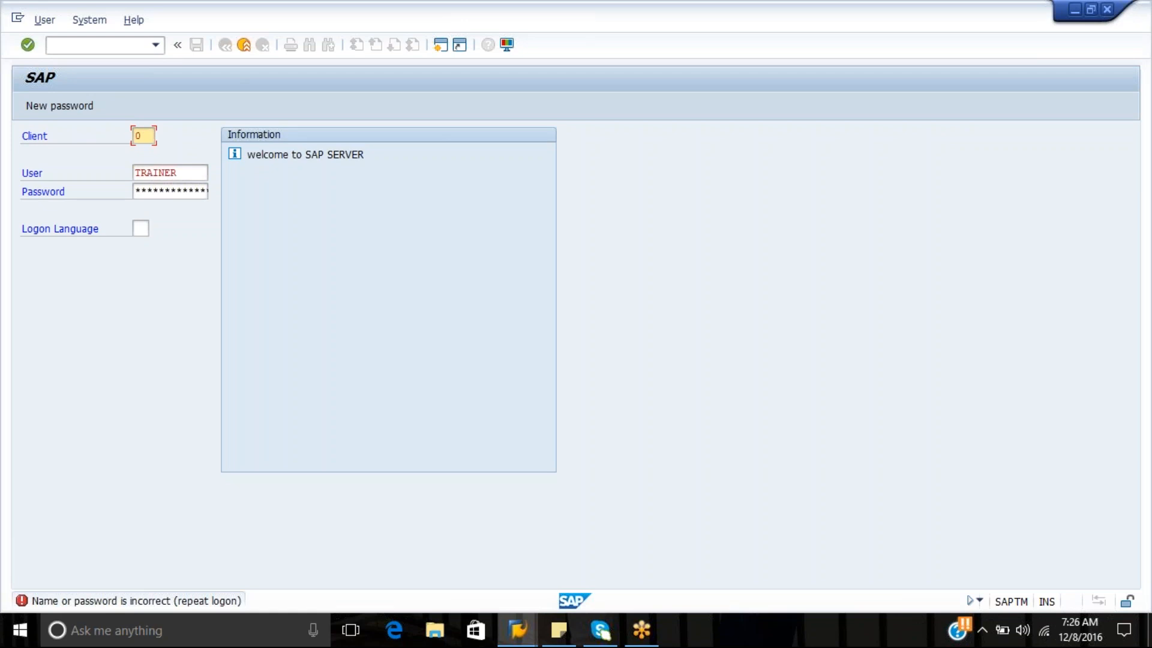
text(400)
Enter the account password for the trainer user and log on
click(197, 171)
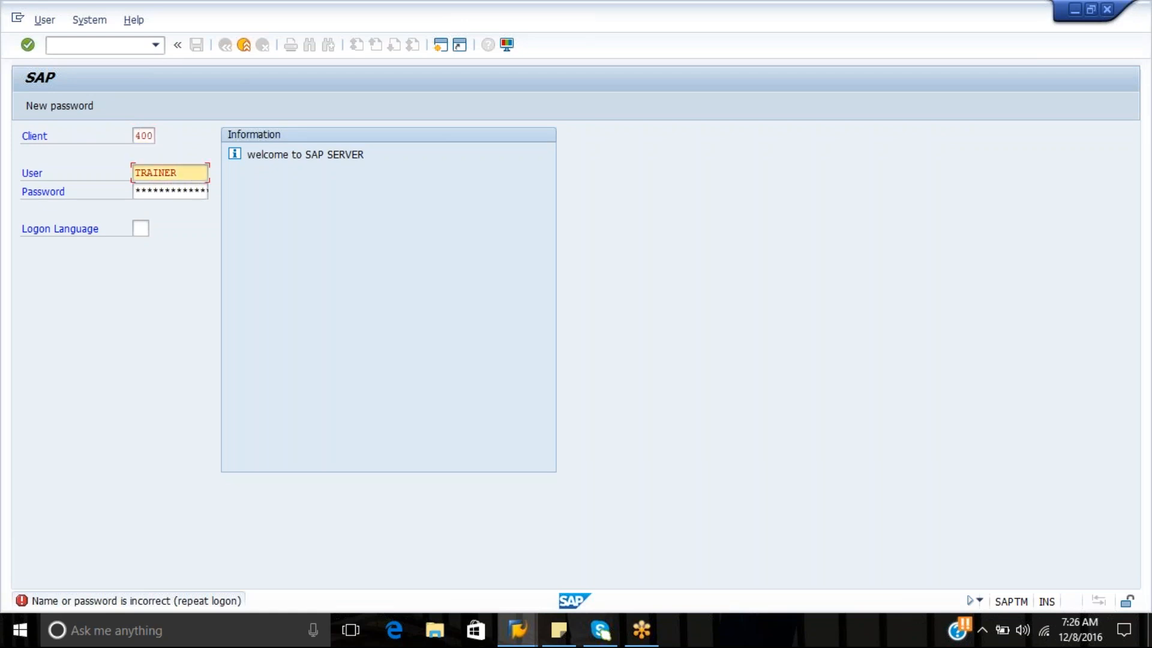
click(168, 191)
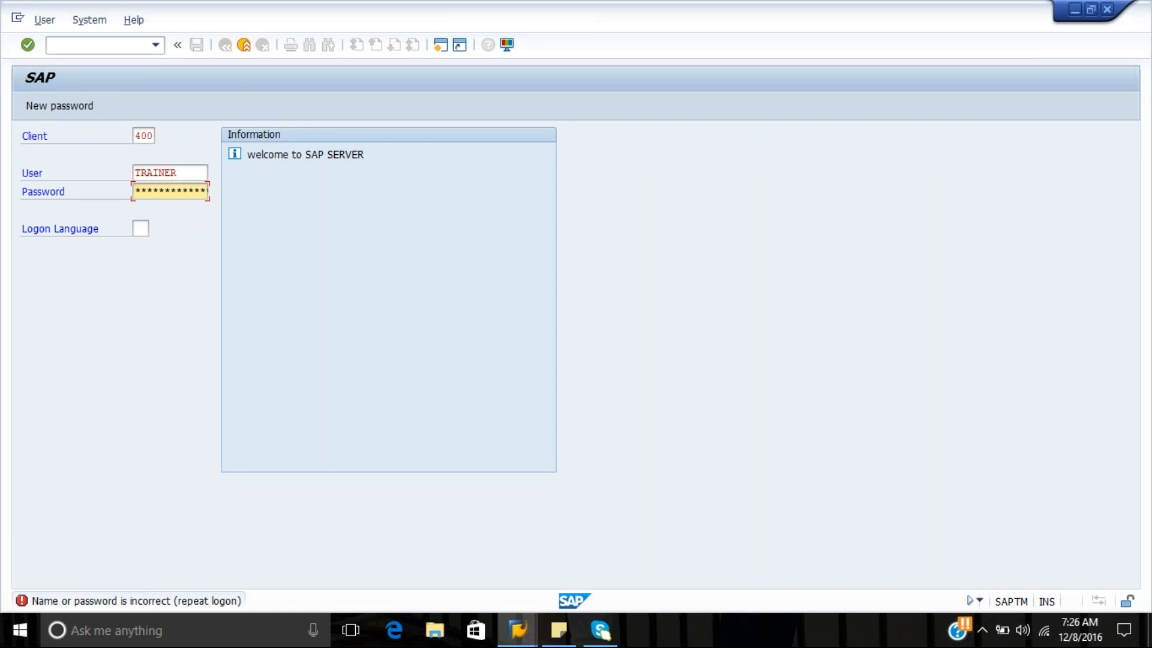
text(****)
key(Return)
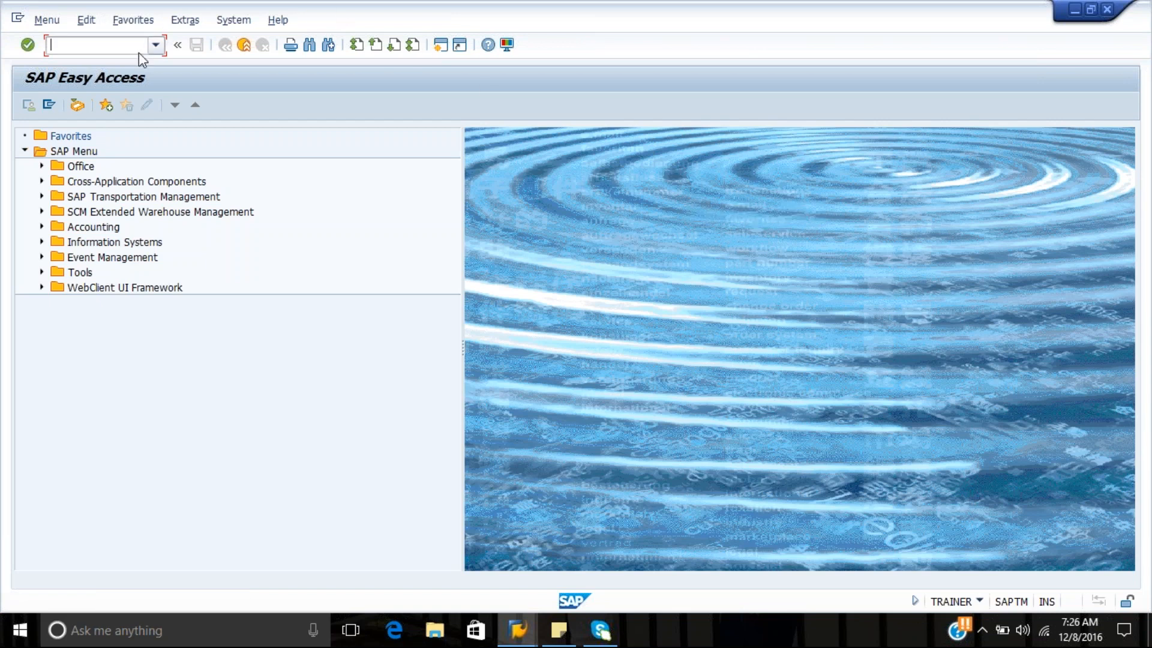
Open Wave Management with the transaction code /n/scwm/wave
text(/n/scwm/wave)
key(Return)
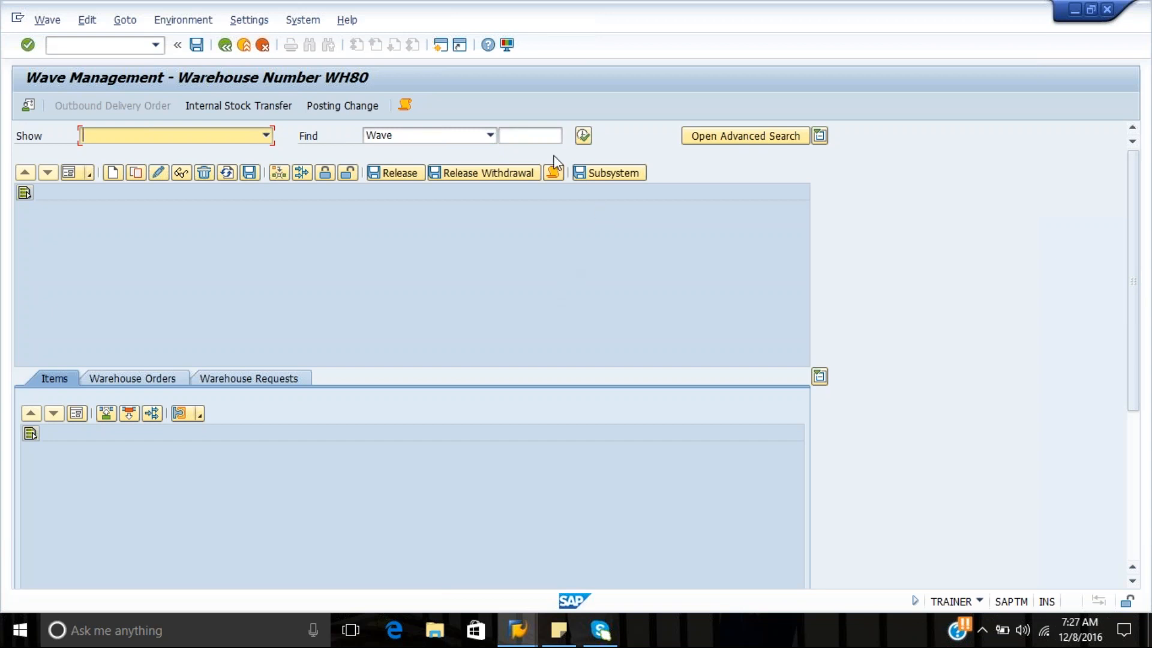
click(510, 137)
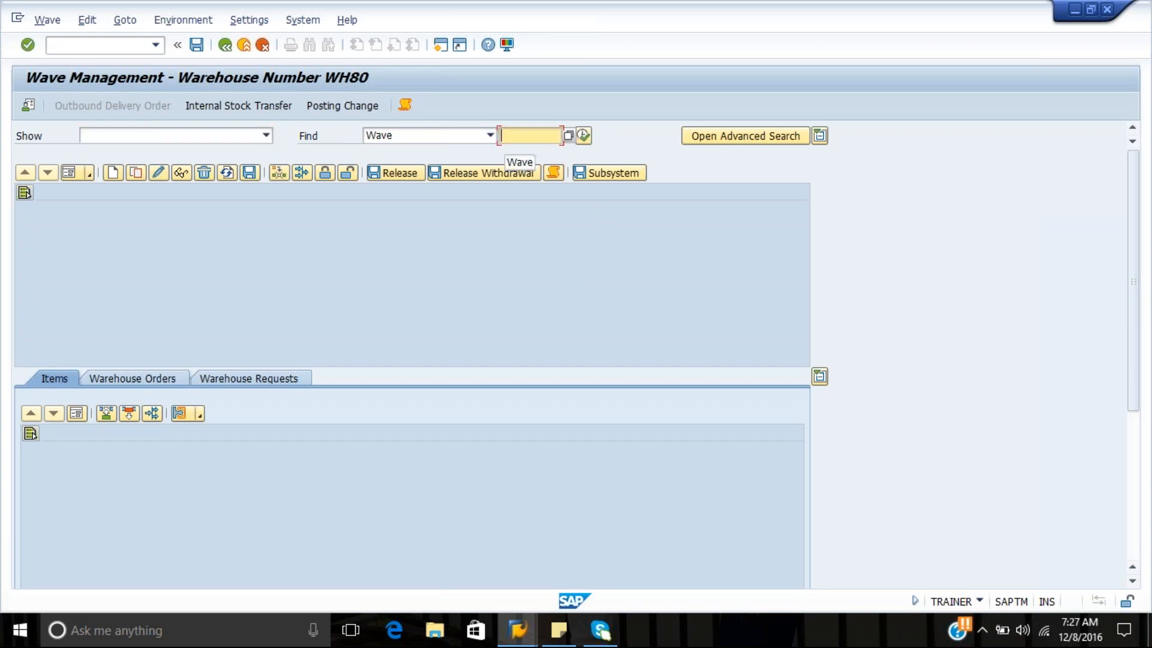
text(40)
key(Down)
key(Return)
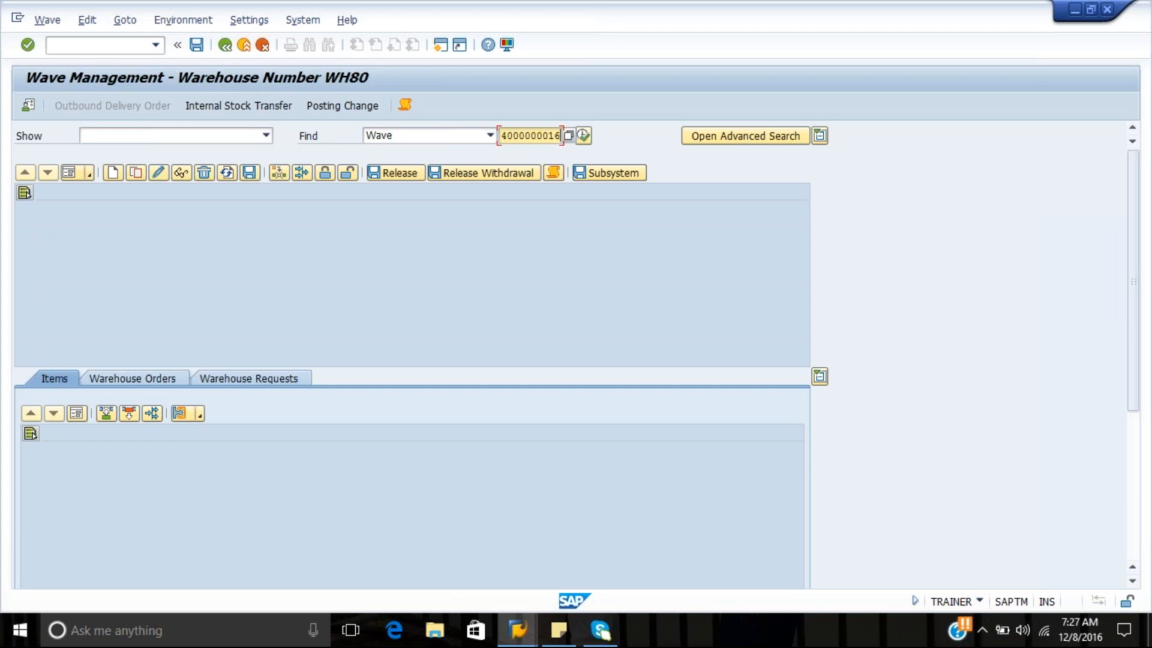
click(585, 136)
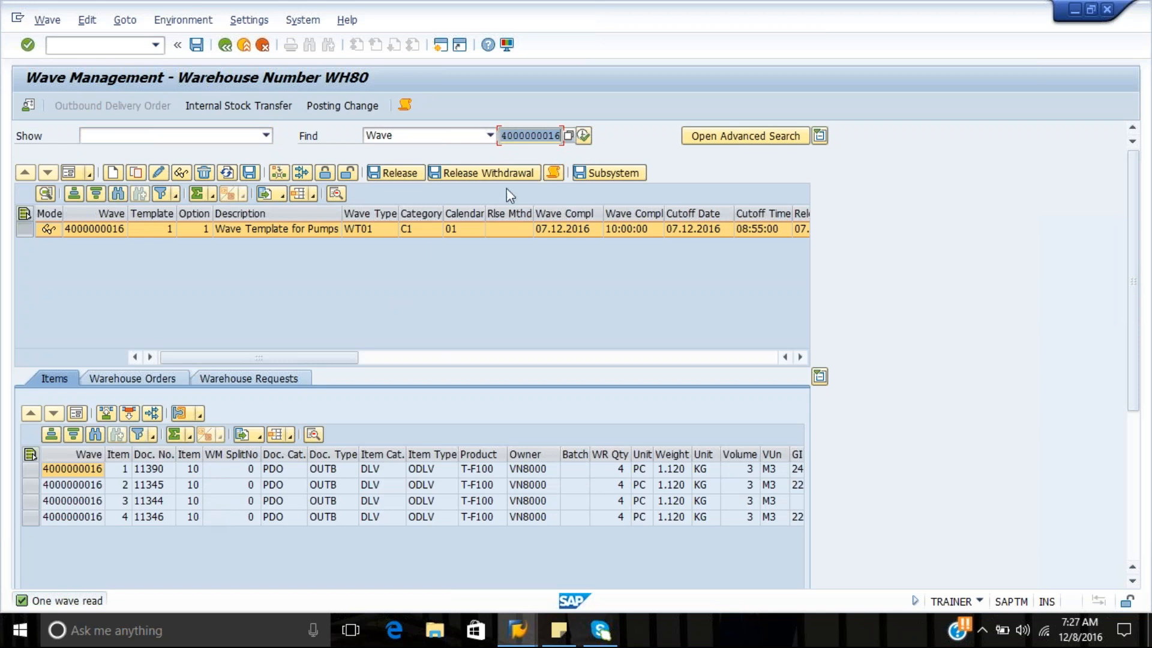
click(67, 175)
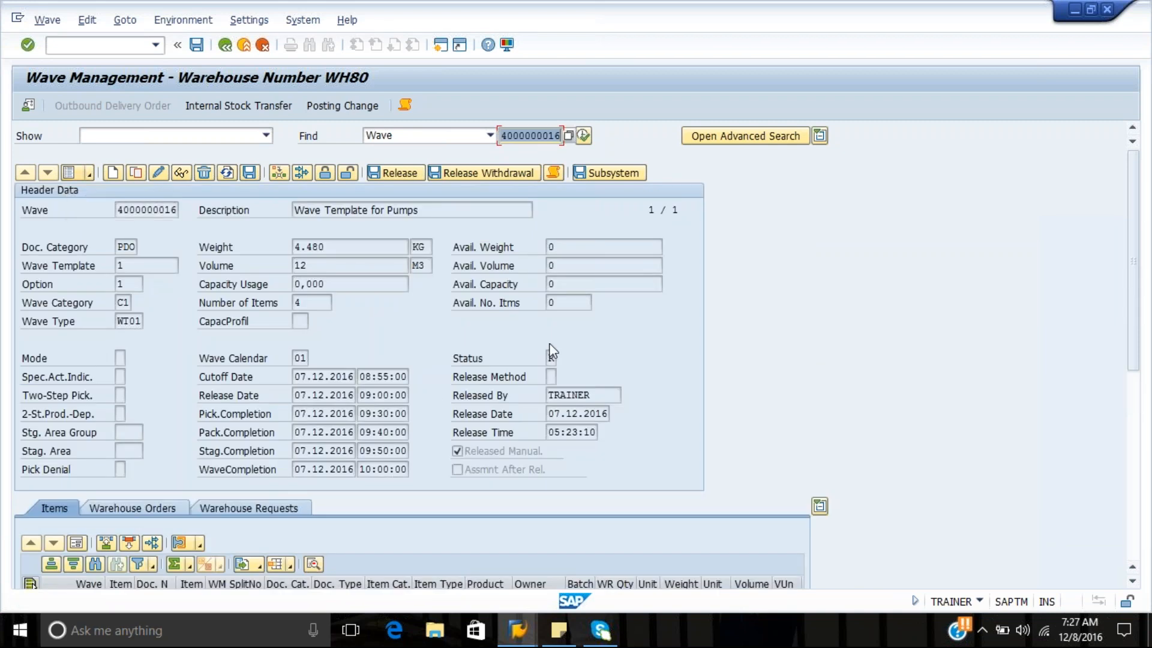
click(68, 174)
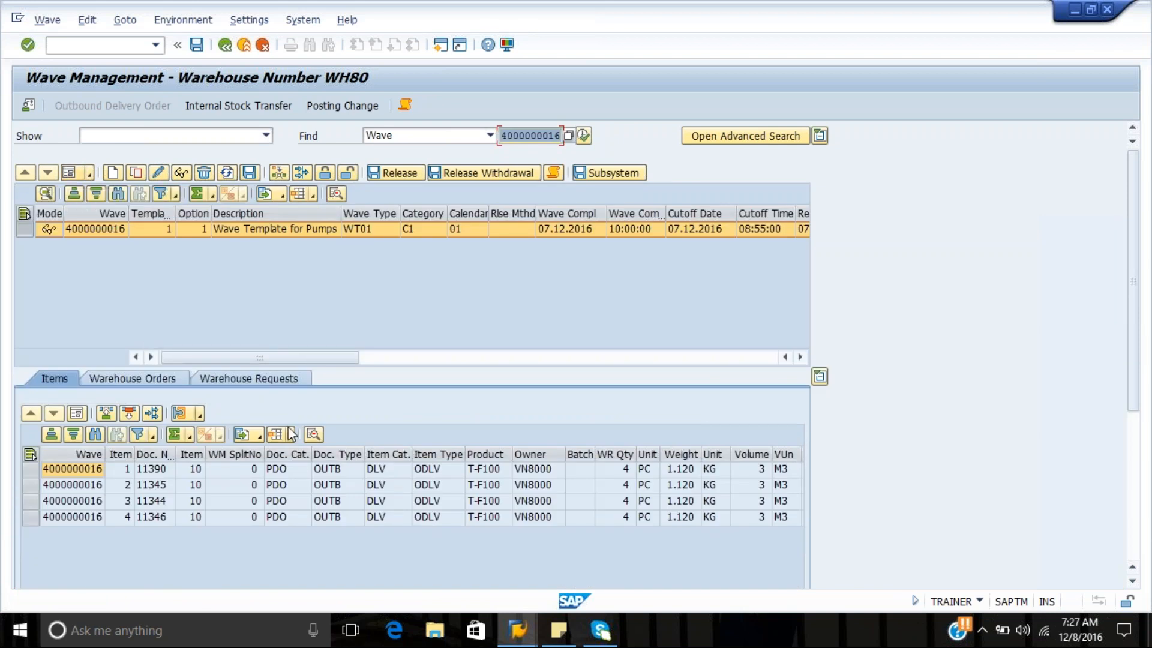
Open all of the wave's warehouse orders in the warehouse task confirmation screen and display each order's product tasks
click(136, 375)
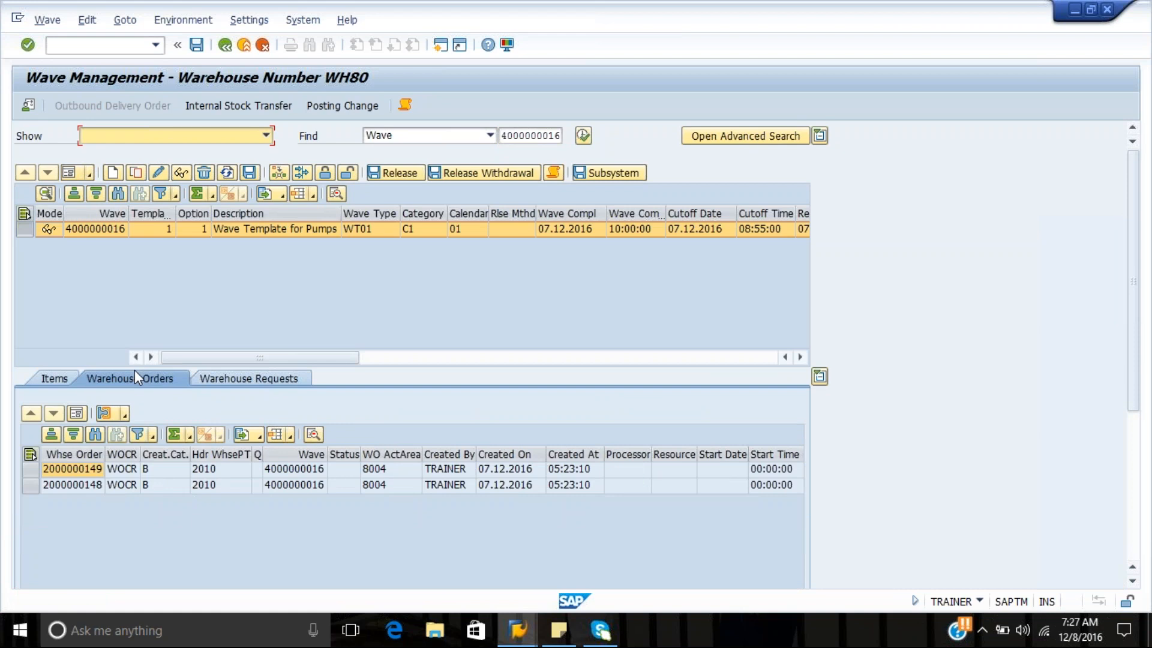
click(37, 457)
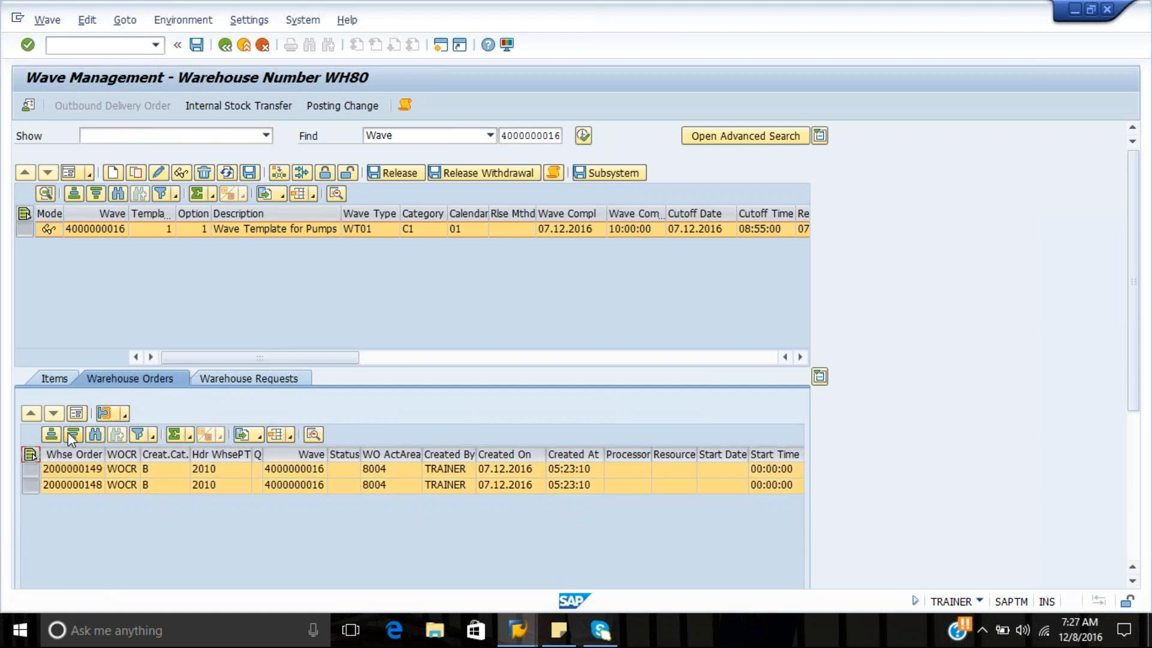
click(105, 418)
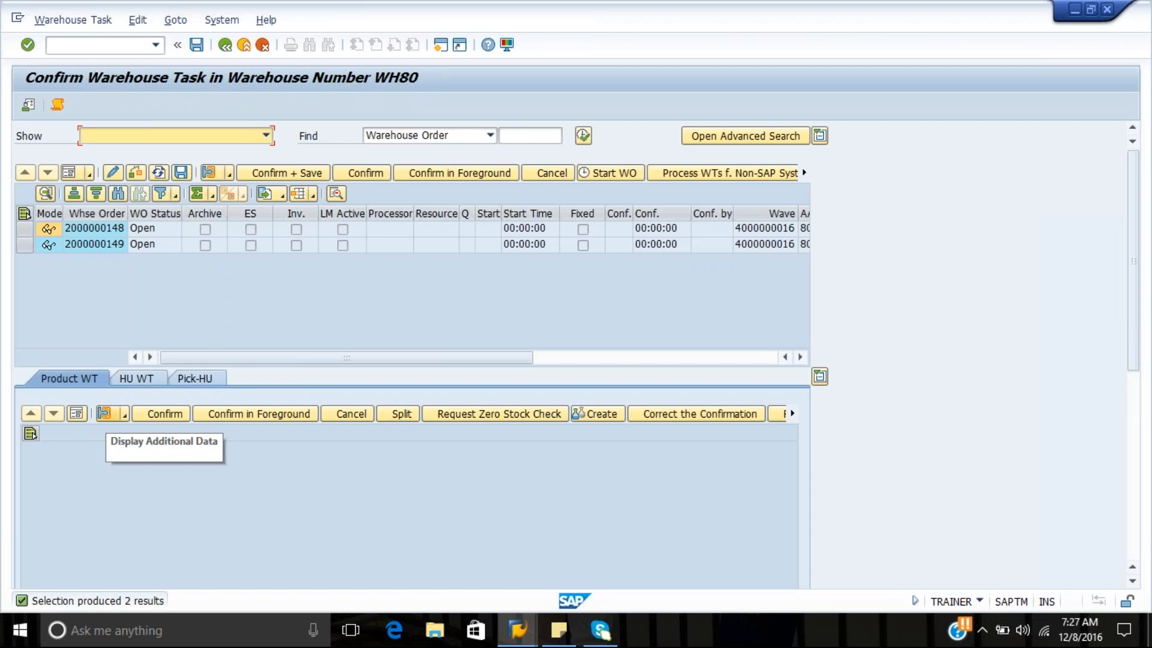
double_click(218, 246)
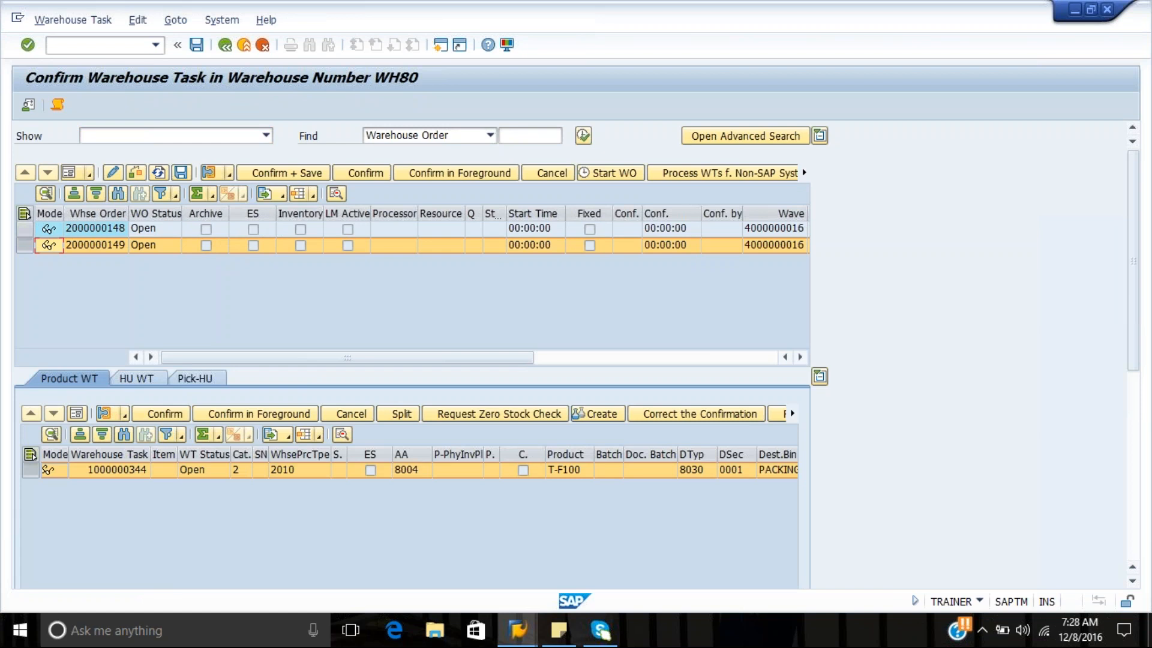
double_click(225, 229)
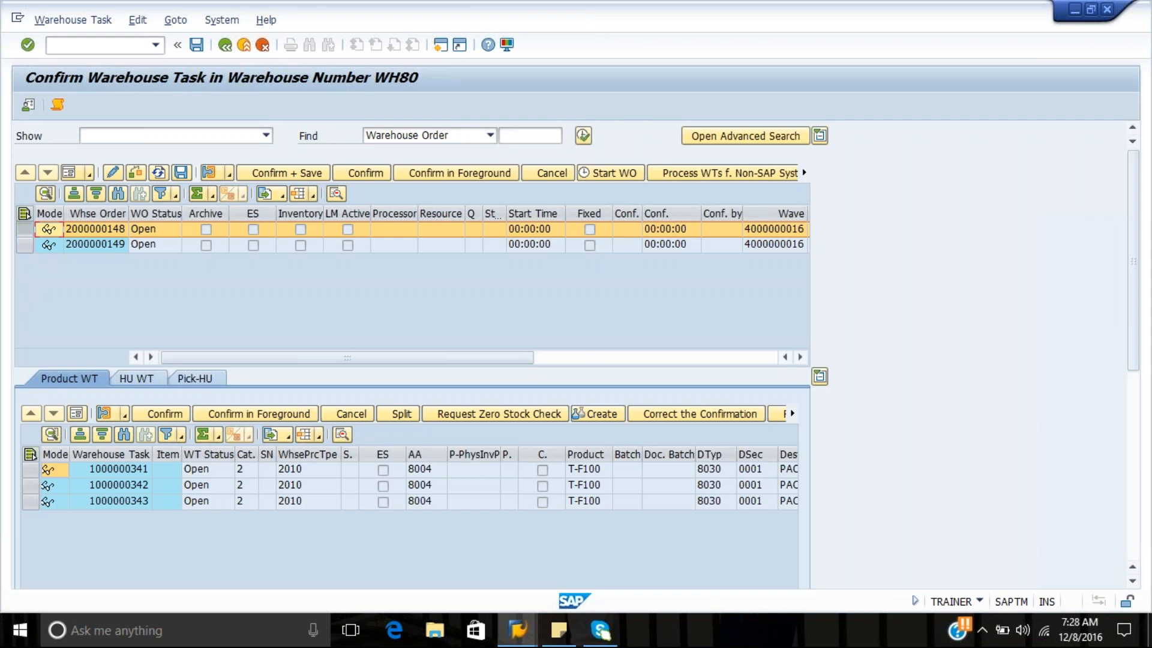
Open the Warehouse Management Monitor in a new session with /o/scwm/mon, using monitor SAP for warehouse WH80
click(90, 45)
text(/o/scwm/mon)
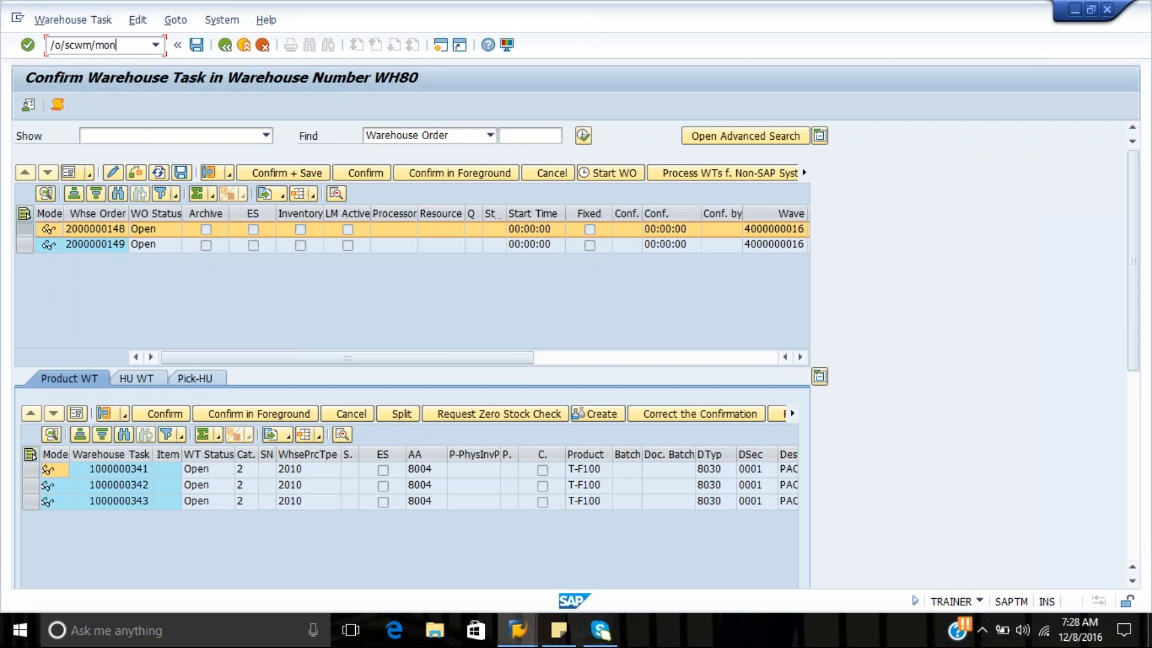
key(Return)
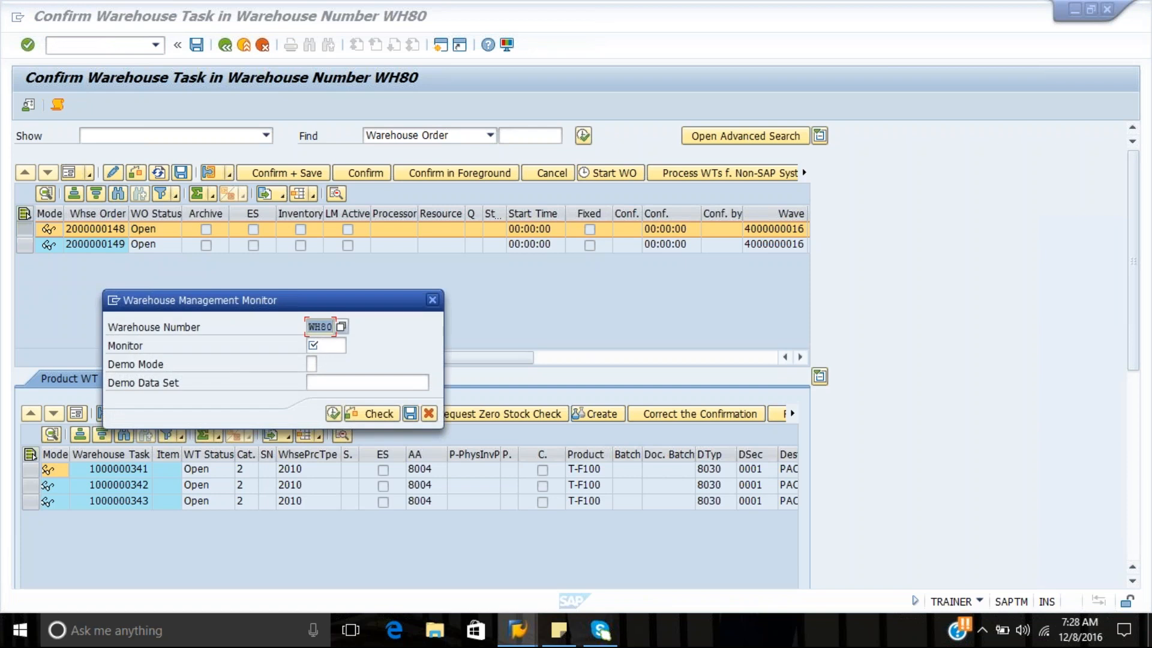
click(326, 345)
text(SAP)
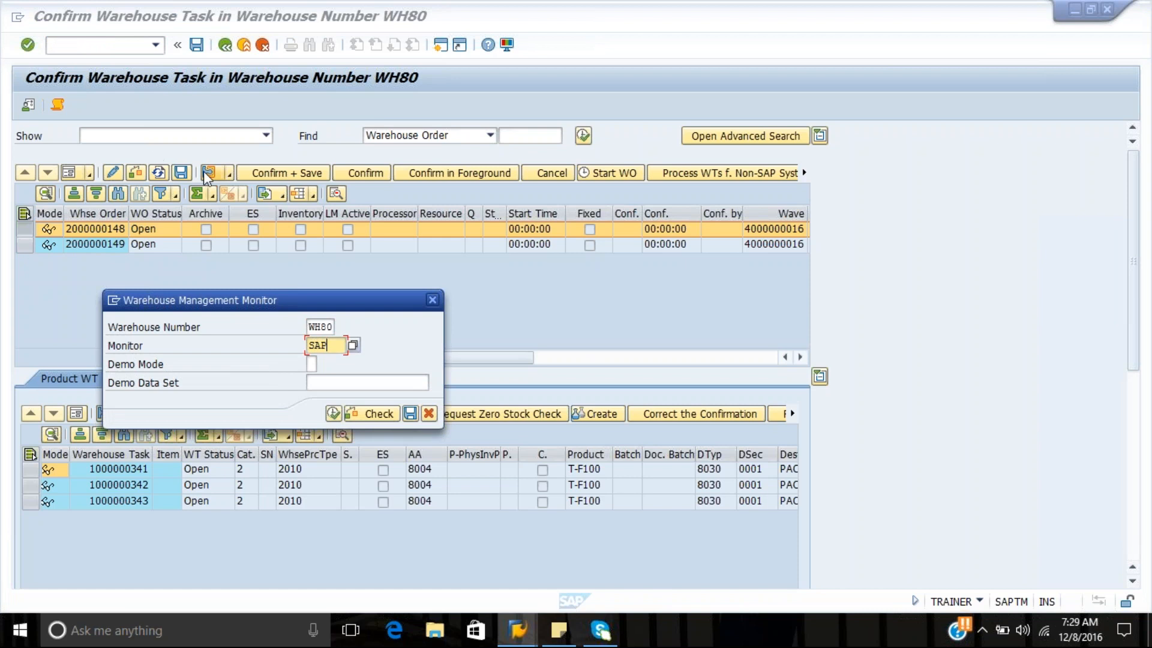
click(334, 414)
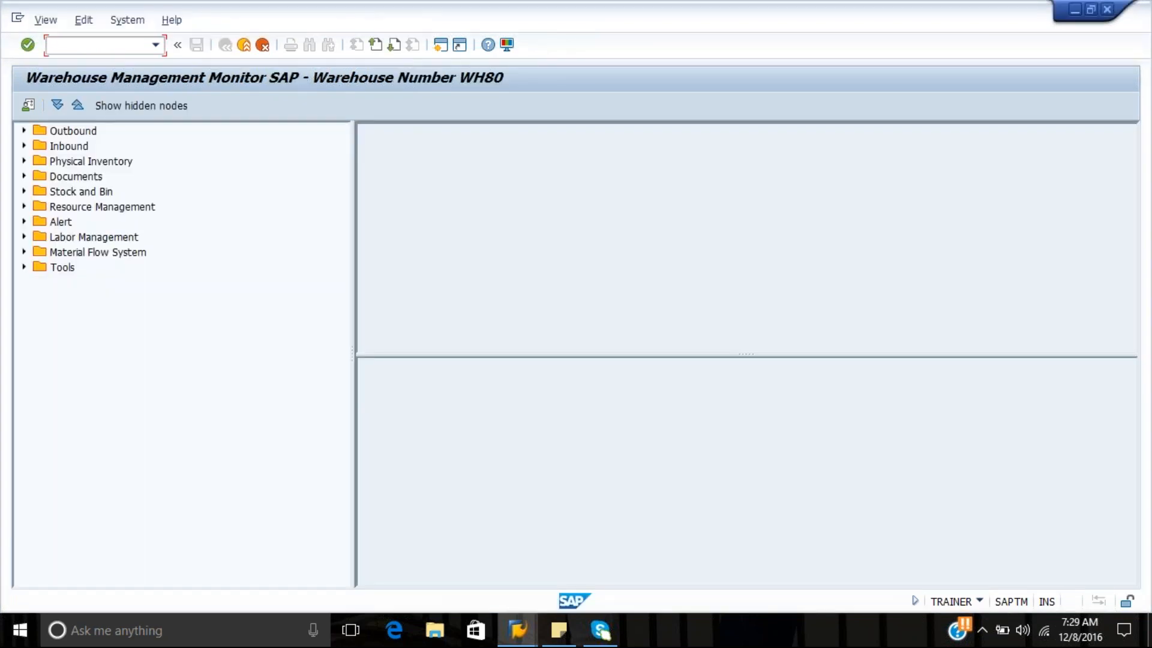
List the storage bins of storage type 8004 under Stock and Bin and display the handling units for all of them
click(23, 192)
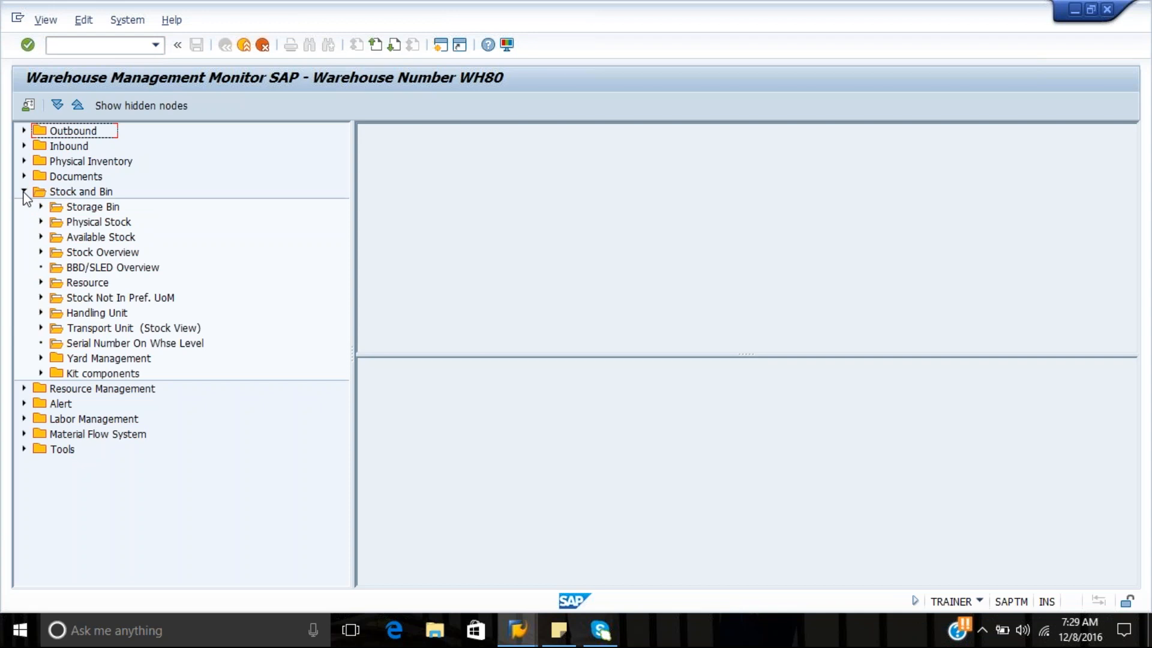
double_click(96, 207)
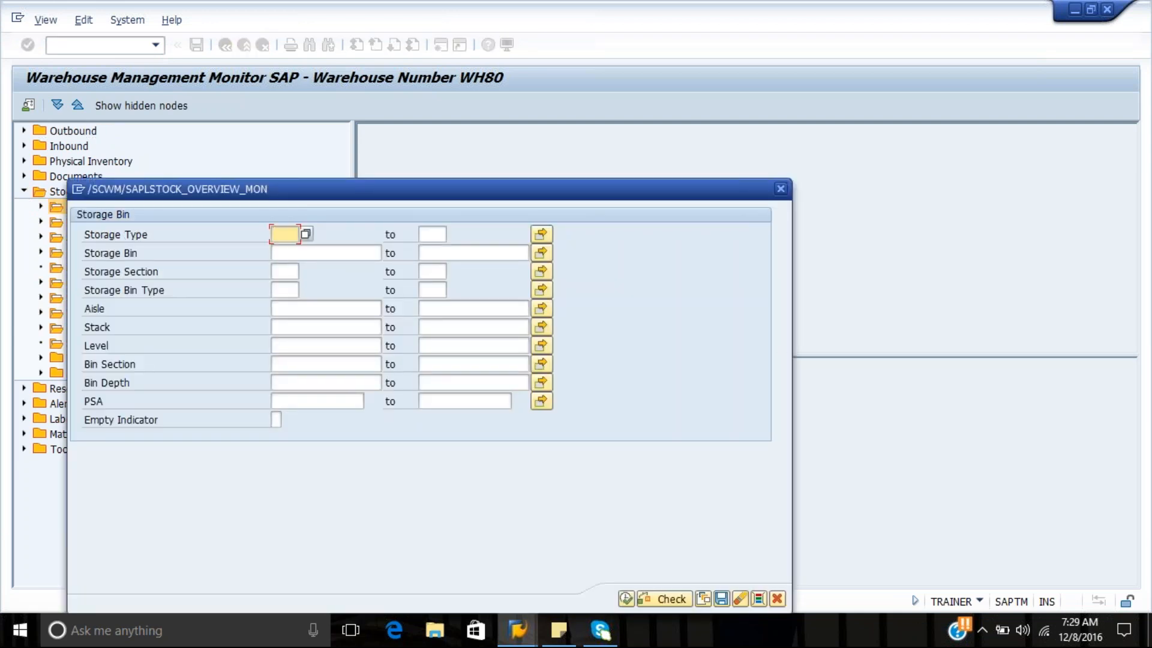
text(8004)
click(627, 597)
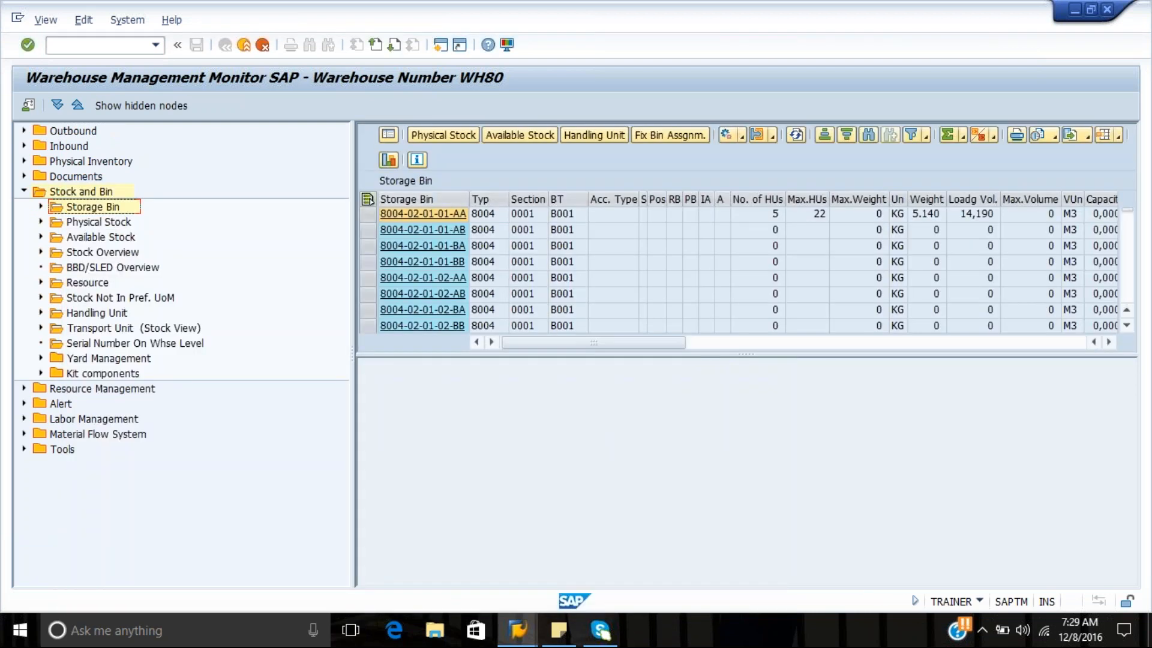
click(367, 198)
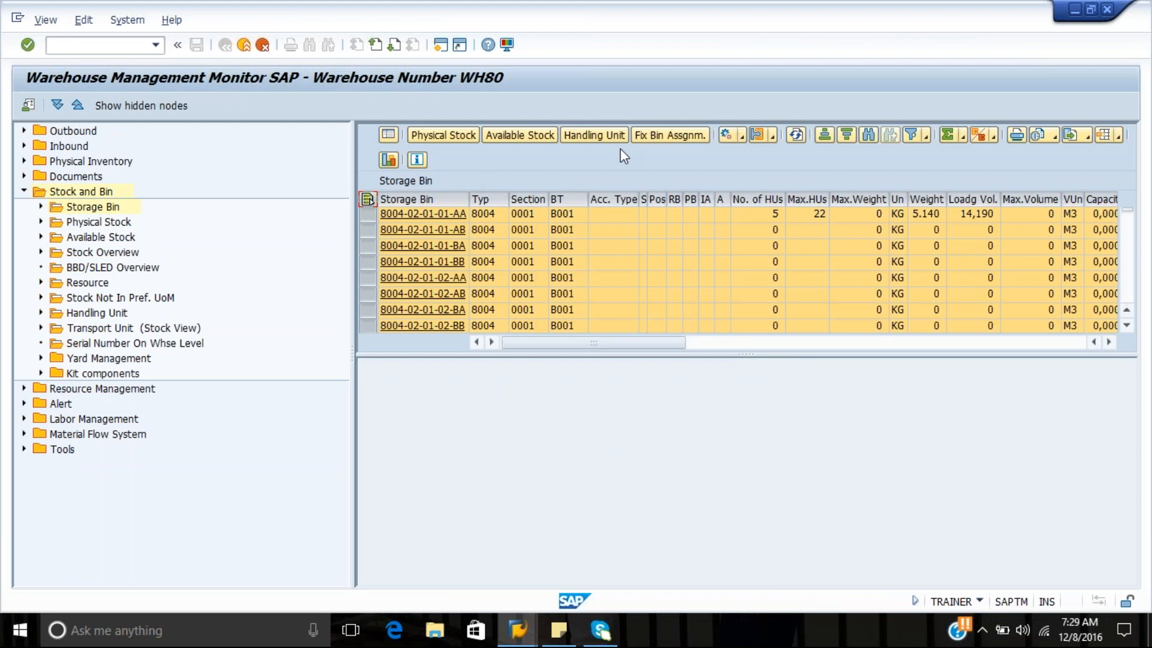
click(597, 138)
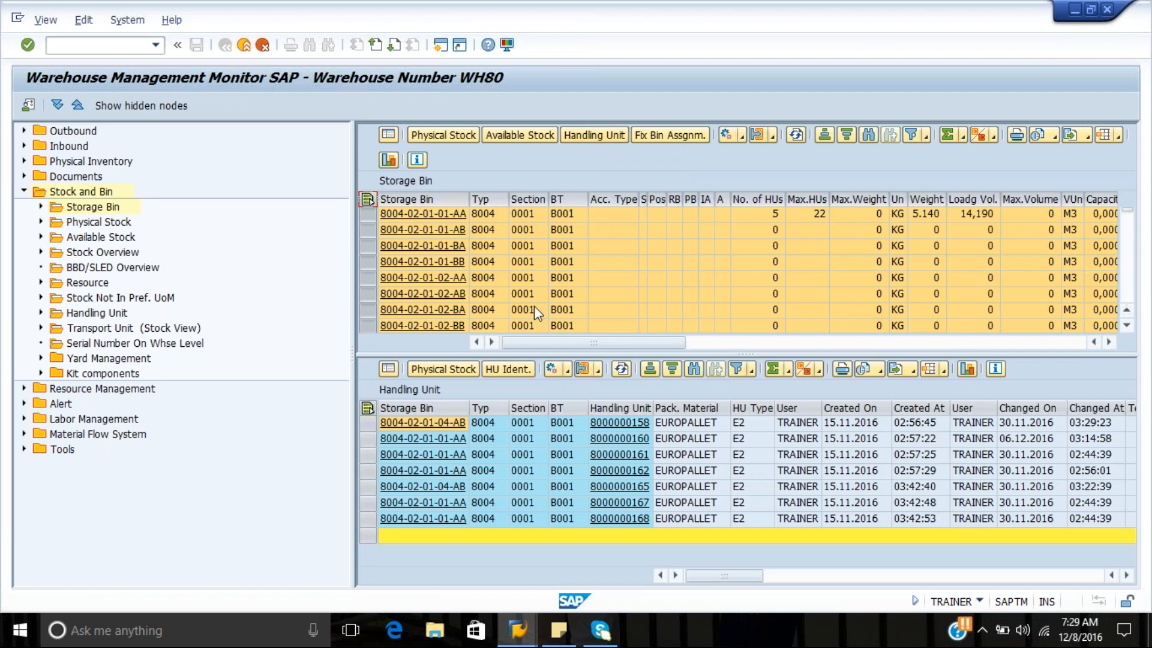
Display the physical stock for all handling units listed for storage type 8004
click(368, 408)
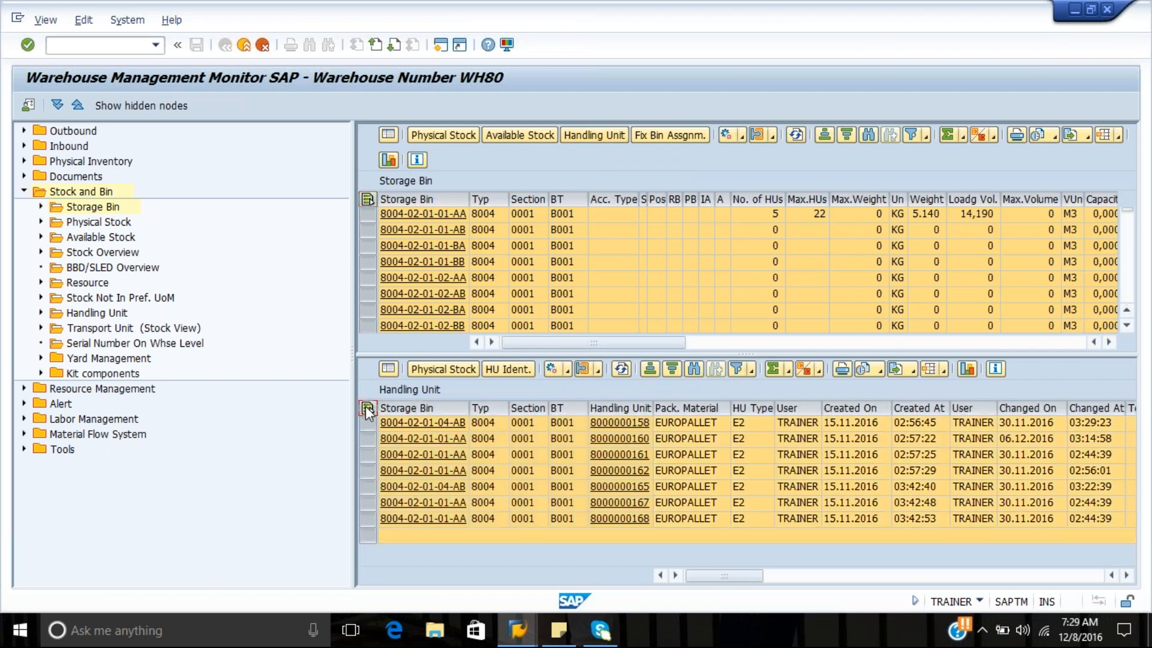
click(367, 409)
click(367, 409)
click(443, 369)
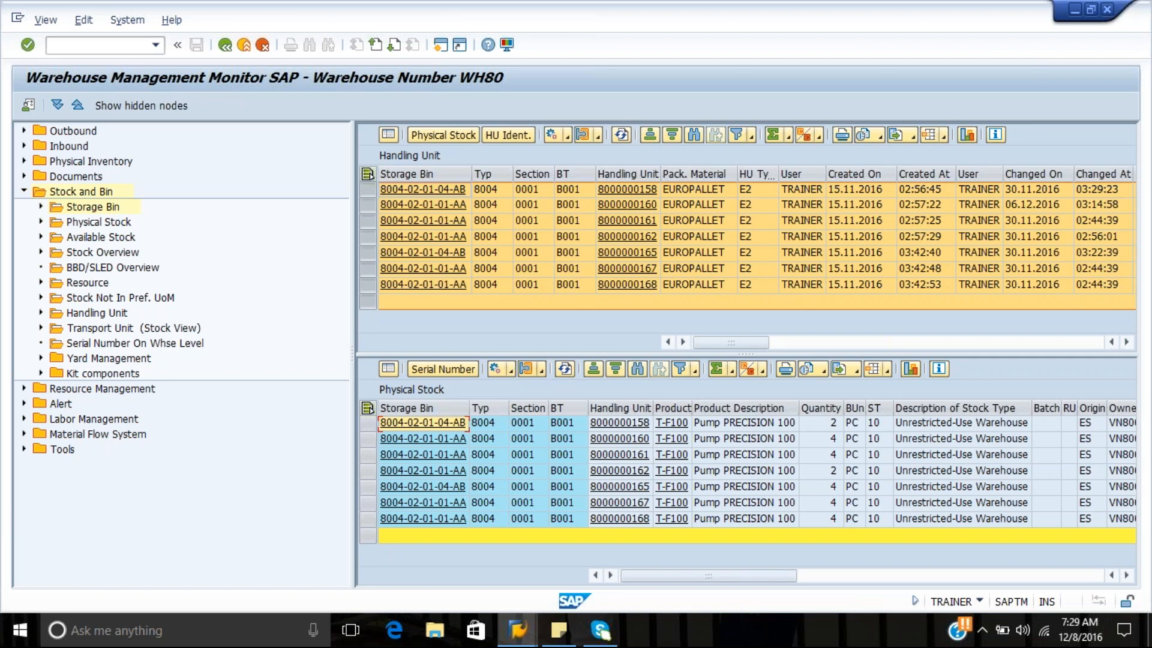
Open the RF environment in a new session with /o/scwm/rfui and log on to warehouse WH80 with resource FLT1 and presentation device PD01
click(131, 46)
text(/o/)
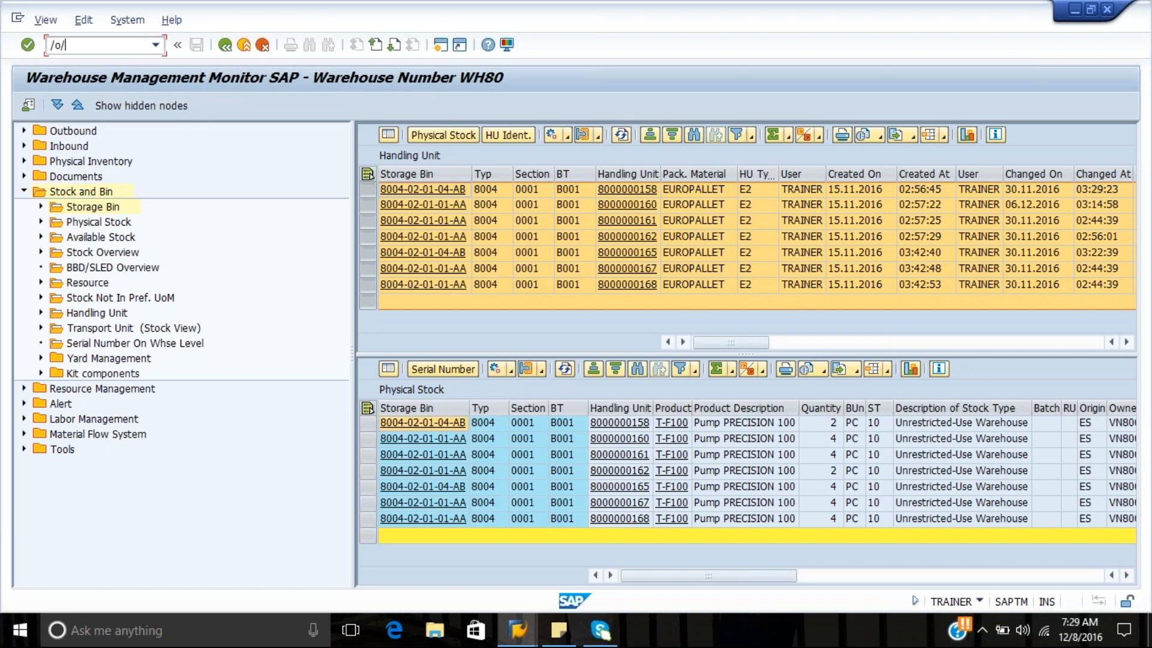
text(scwm/rfu)
key(Return)
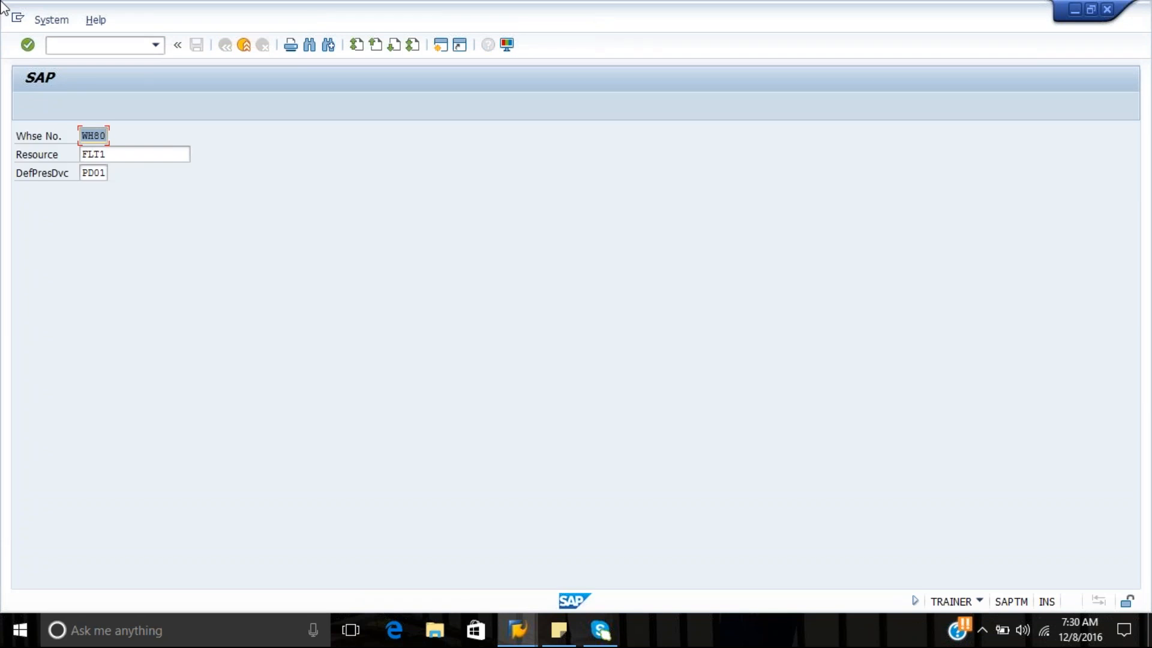
click(51, 20)
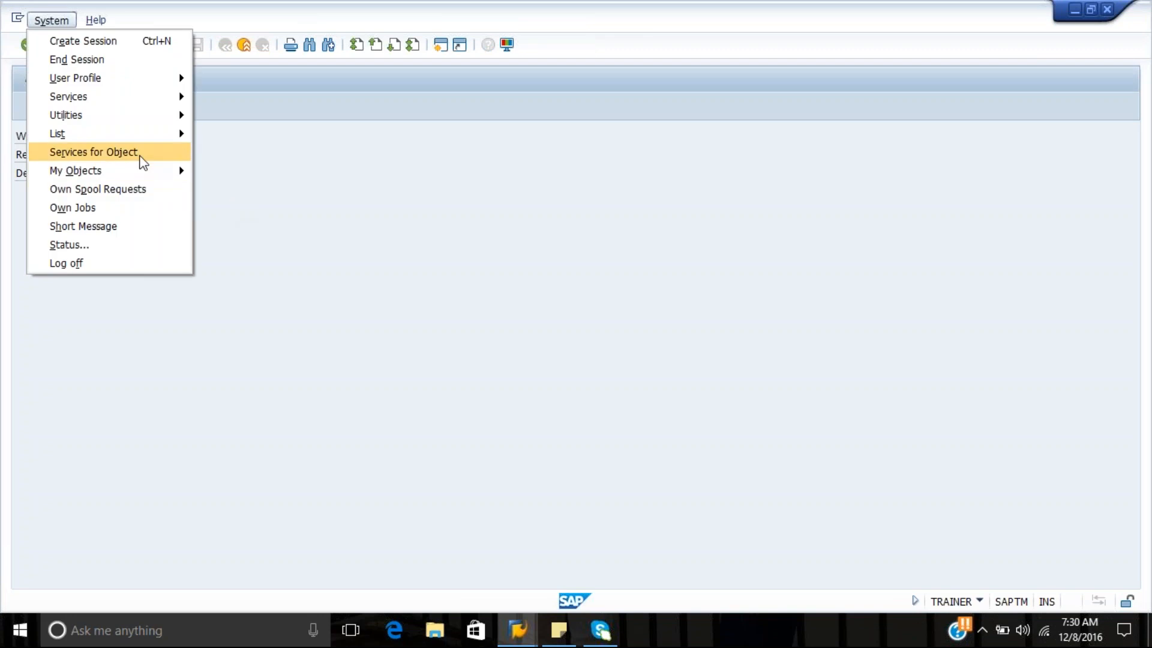
click(273, 167)
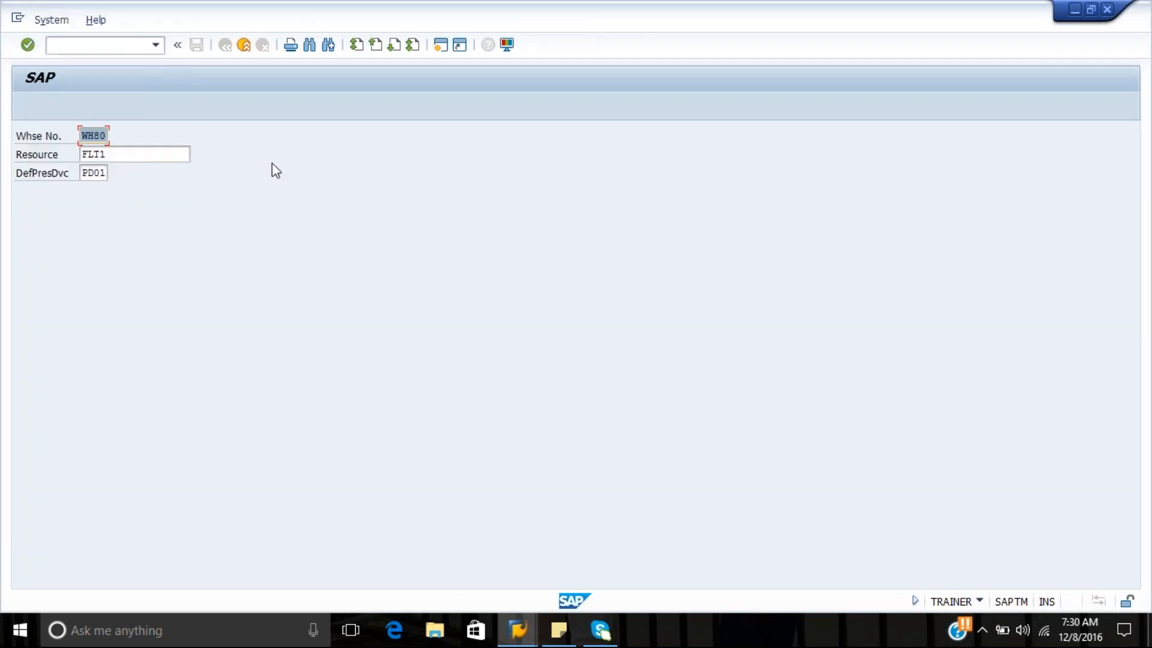
click(165, 154)
key(Return)
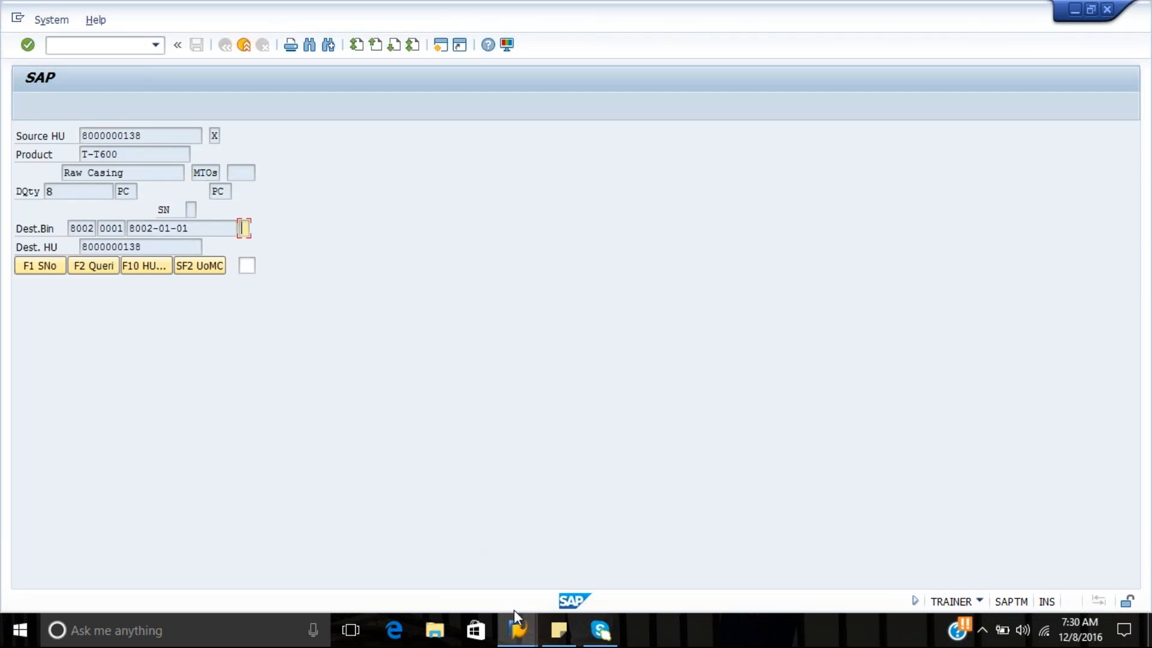
Switch to the Confirm Warehouse Task session and copy the number of the wave's second warehouse order
click(519, 630)
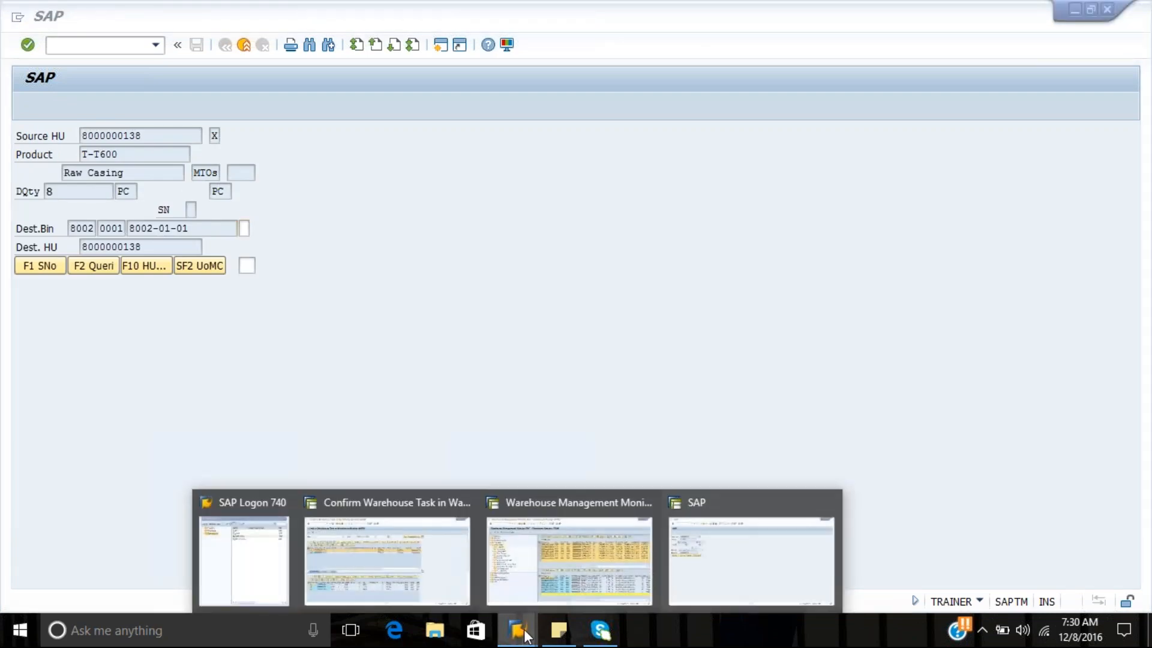
mouse_move(514, 581)
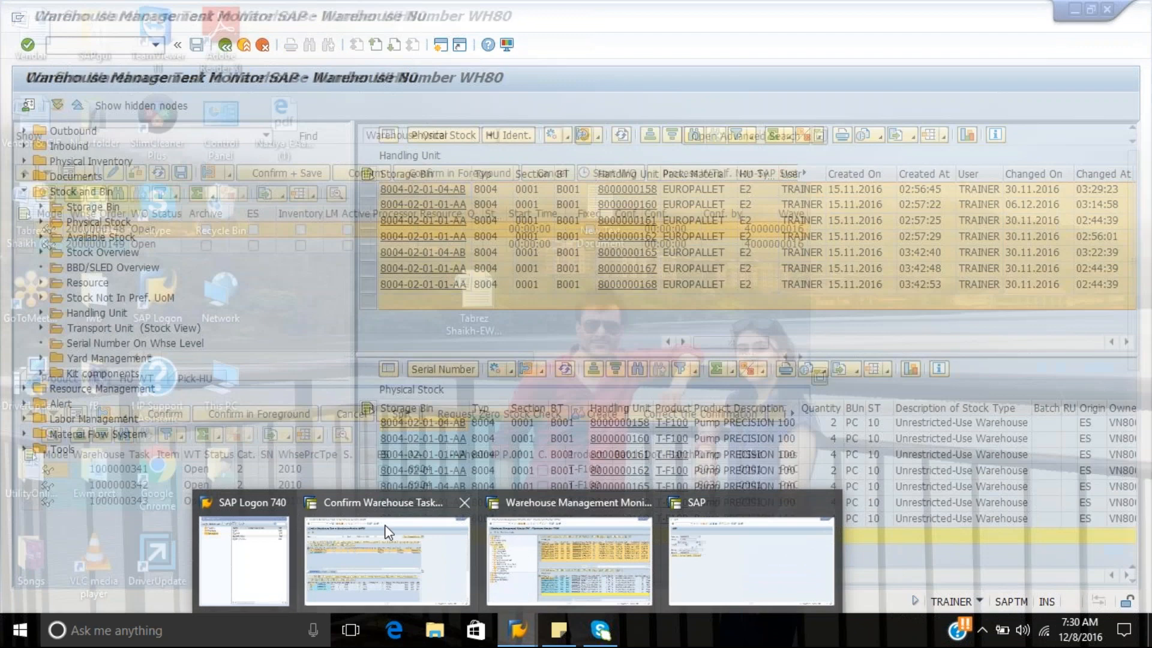
click(385, 526)
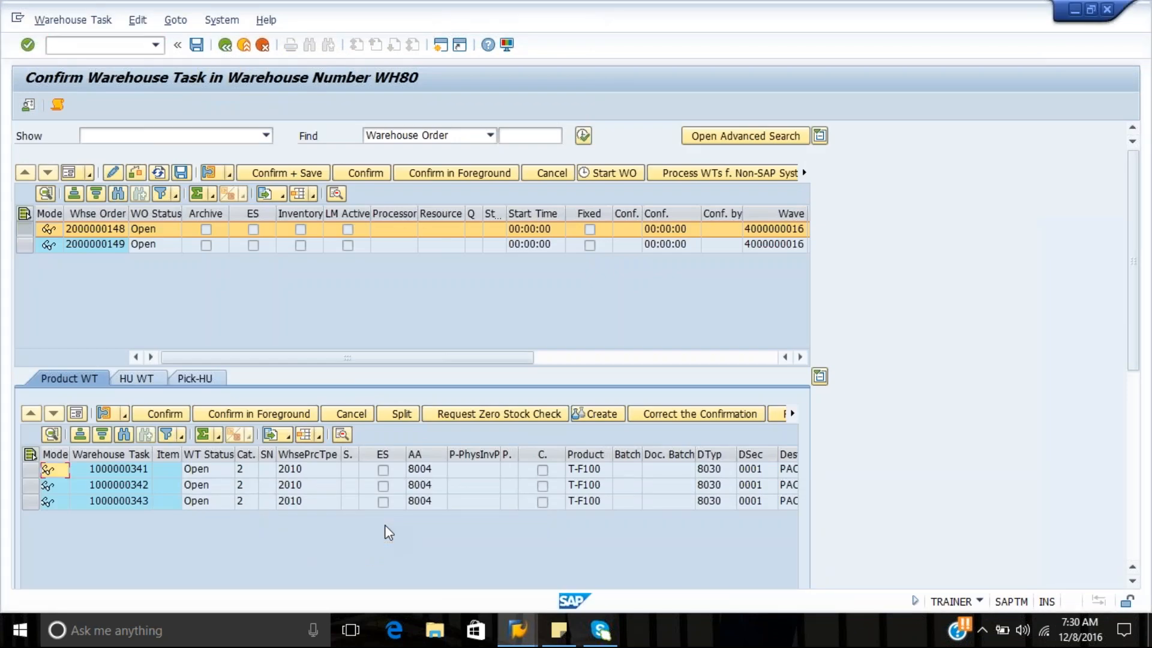
click(118, 246)
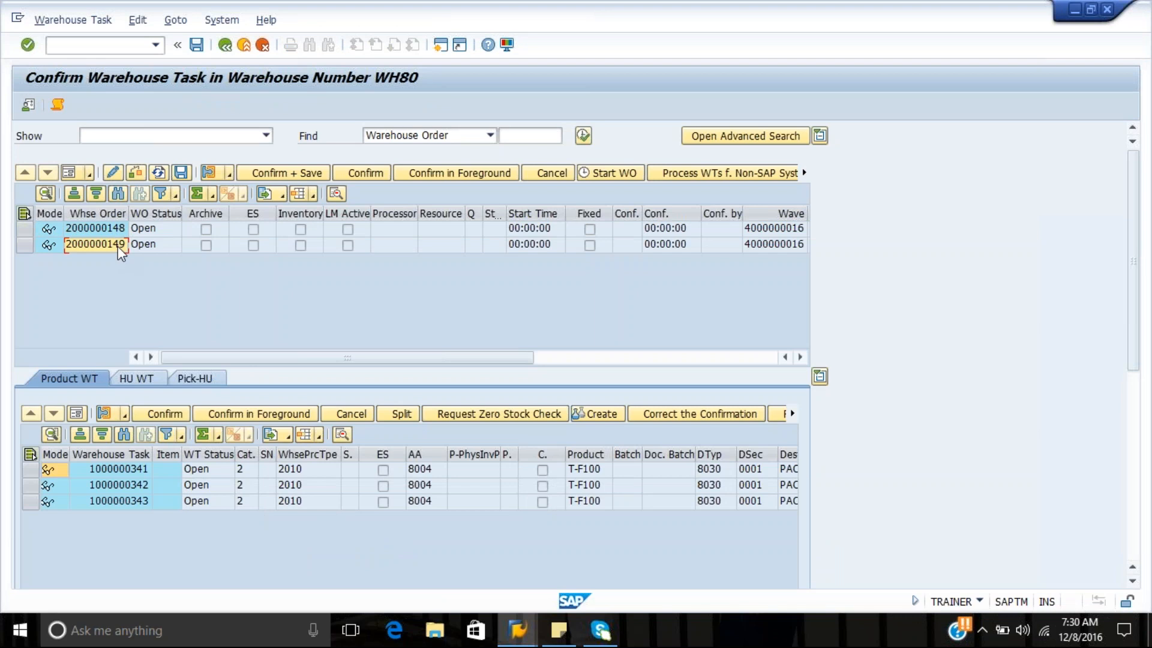
click(118, 246)
Go back to the RF session and leave the task for product T-T600 to reach the RF main menu
mouse_move(528, 634)
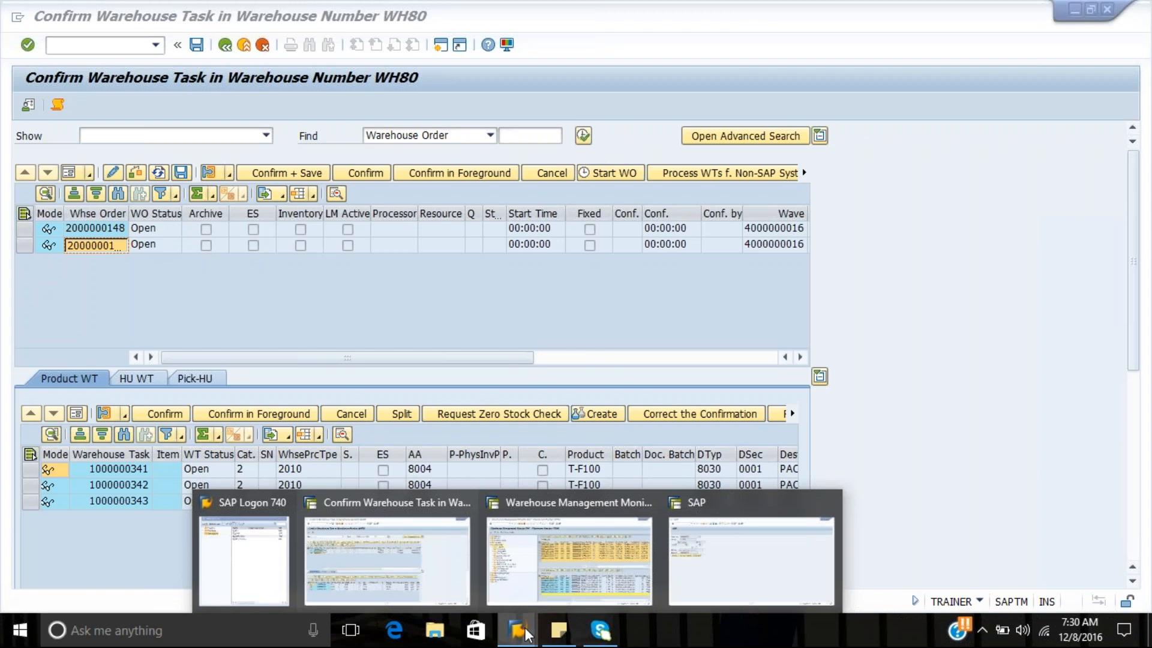
click(727, 570)
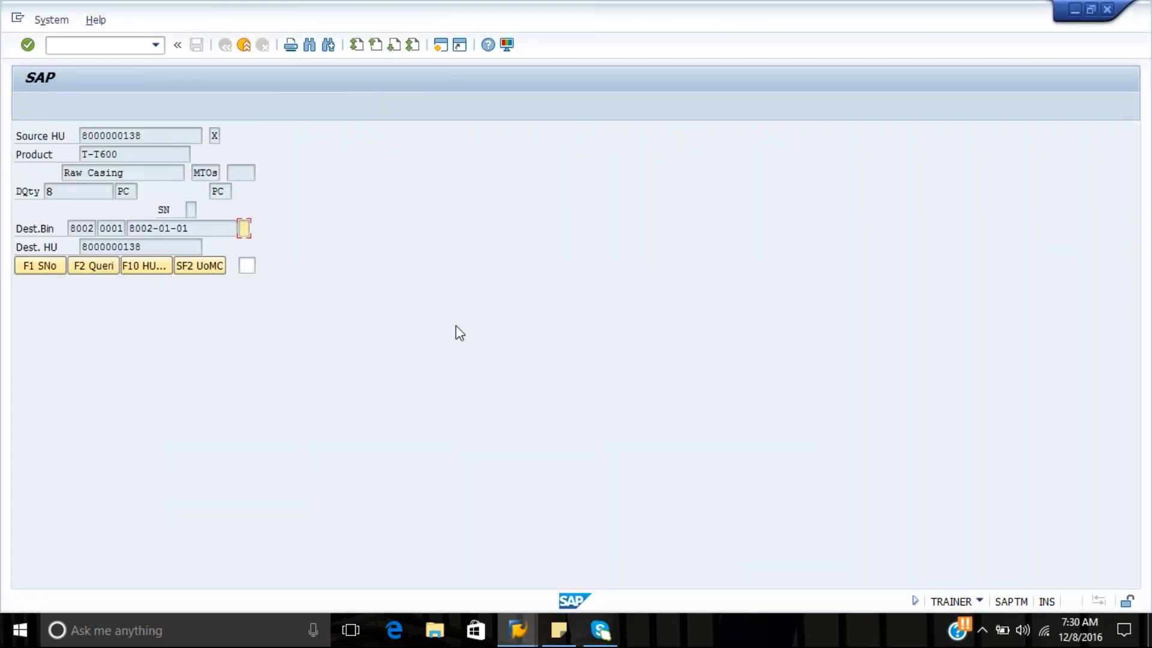
key(Return)
key(Return)
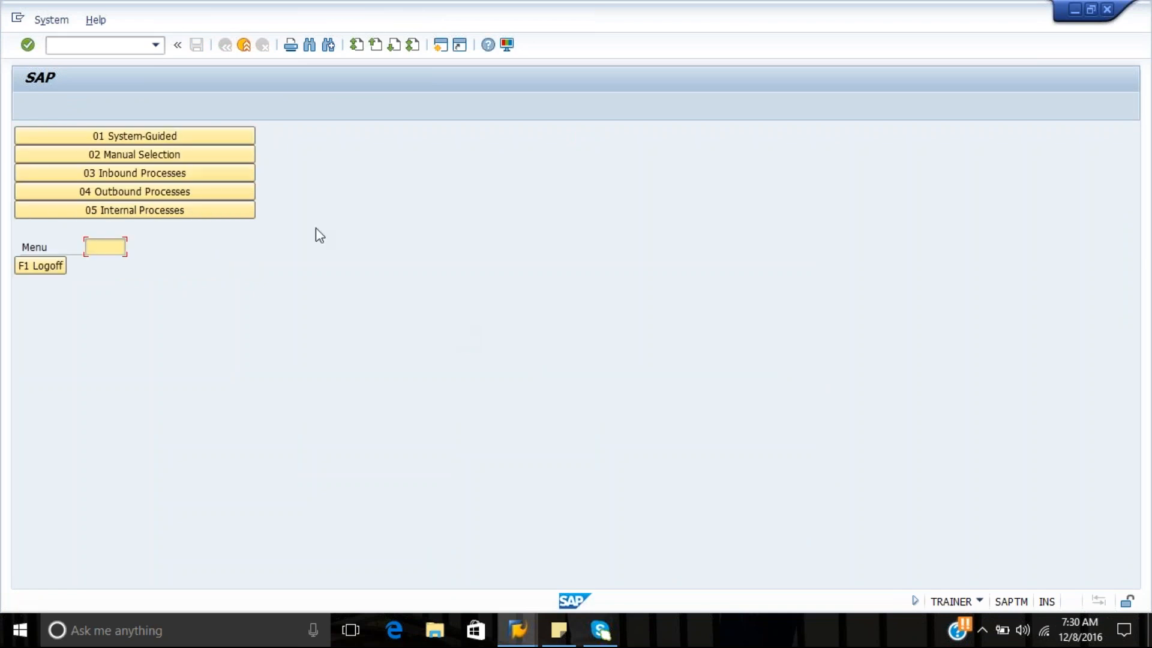
Try to call up the copied warehouse order through Manual Selection, Selection by WO
click(213, 157)
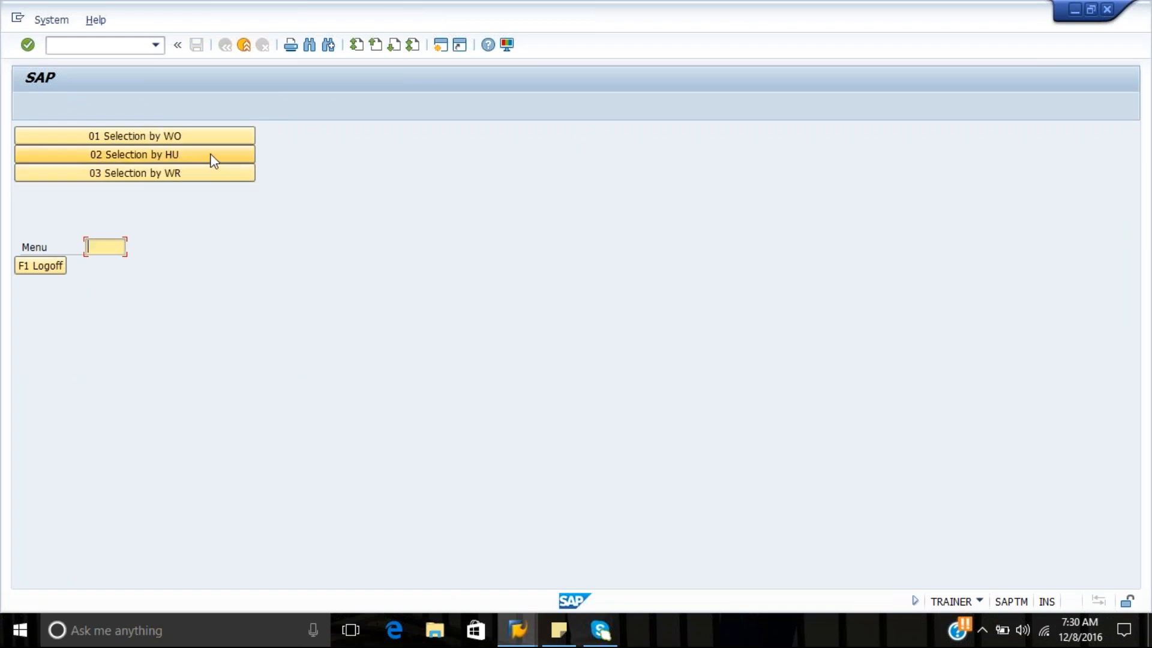
click(229, 138)
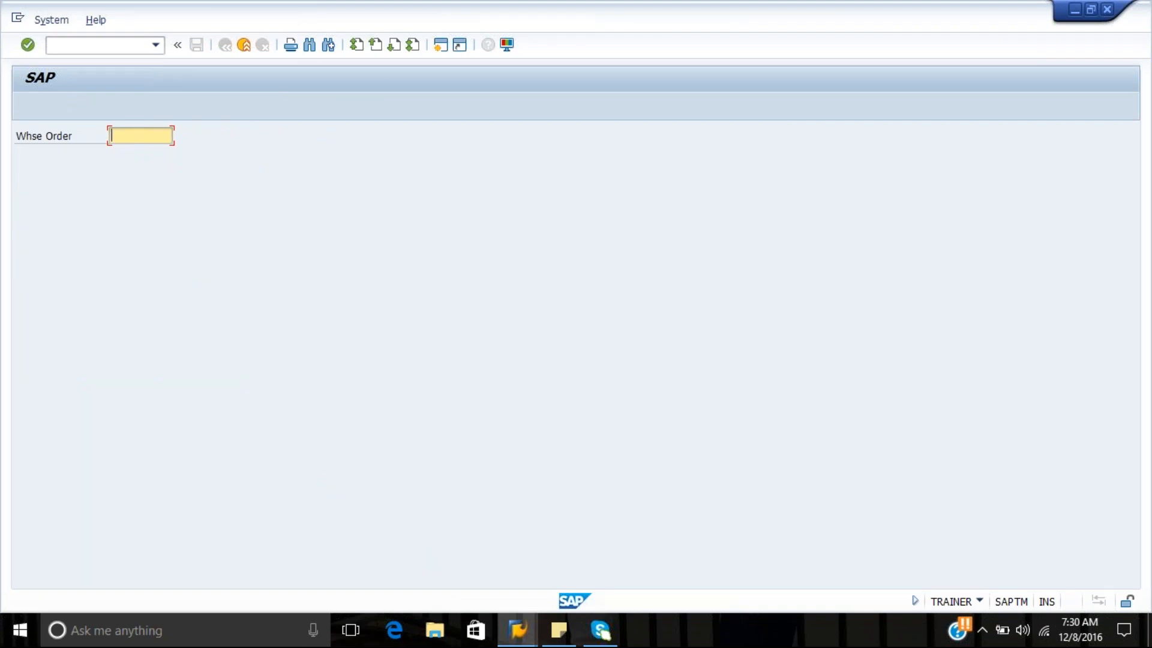
key(ctrl+v)
key(Return)
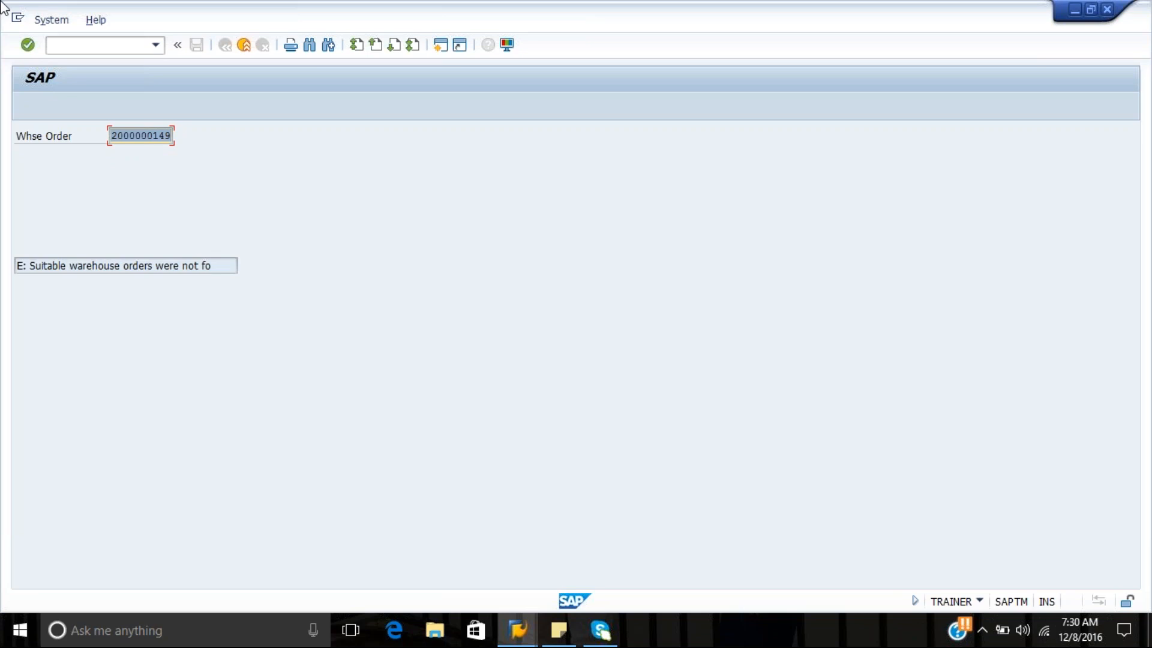
key(alt+y)
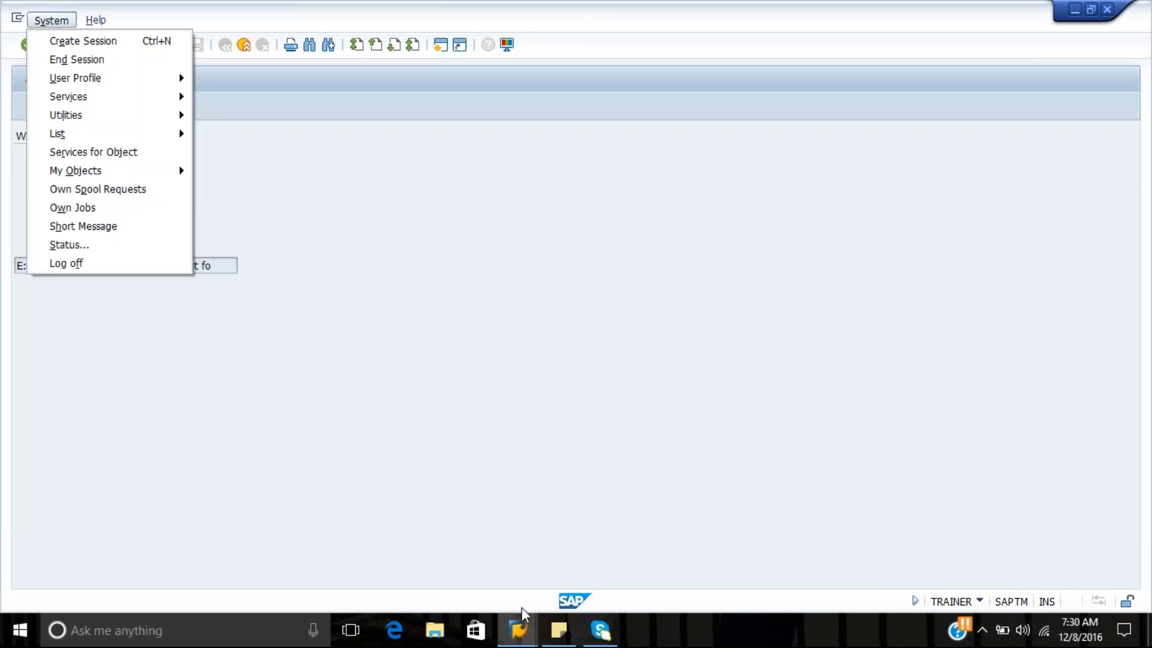
In the Confirm Warehouse Task session, change both warehouse orders of the wave to queue OUTBOUND and save
click(520, 629)
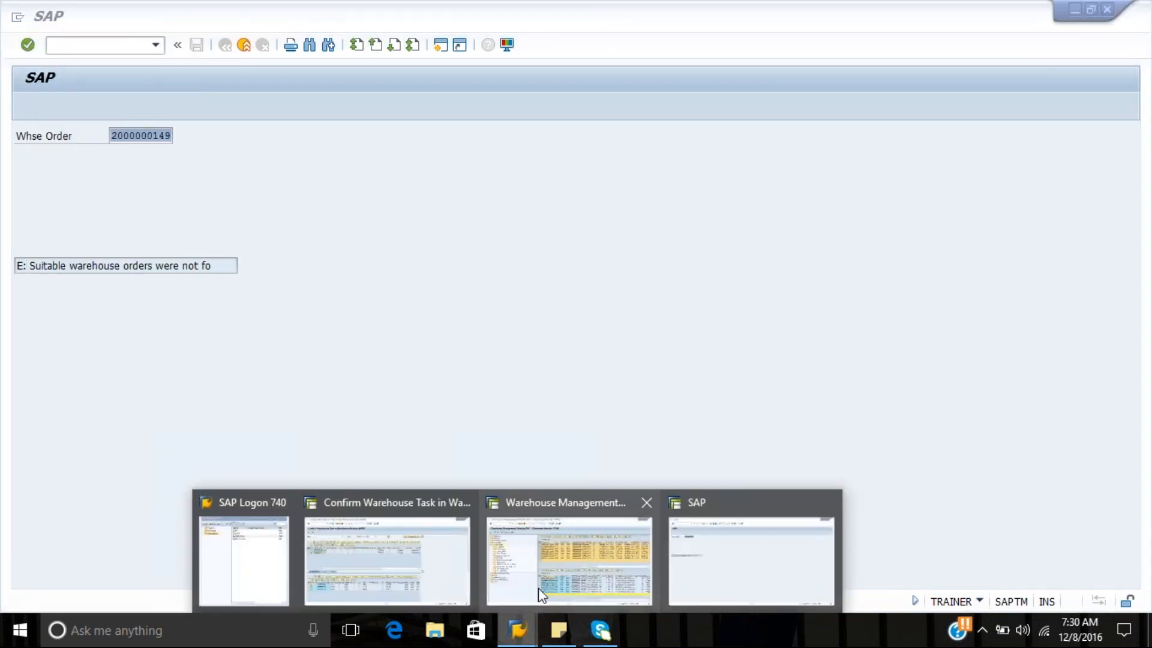
click(352, 535)
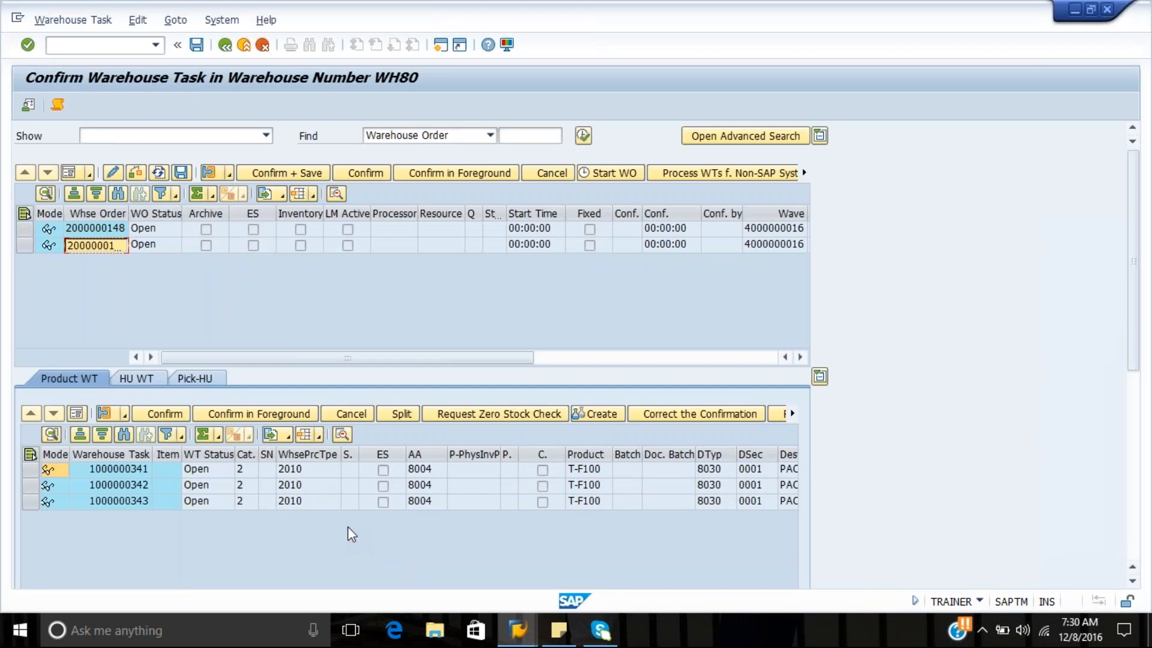
click(24, 213)
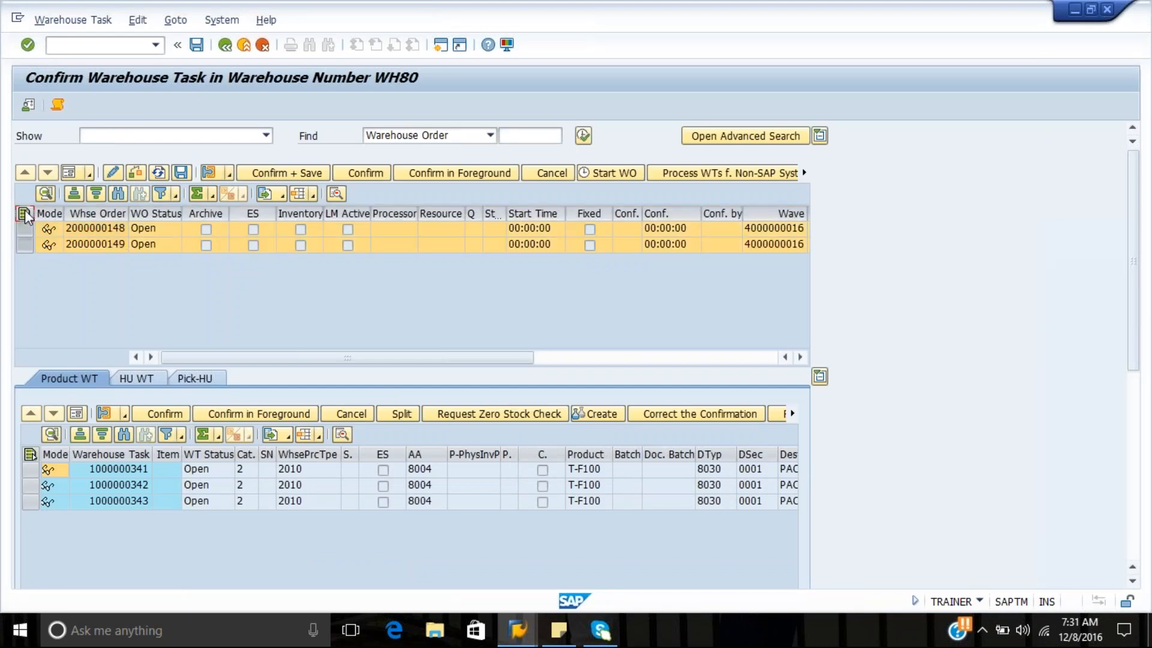
click(113, 173)
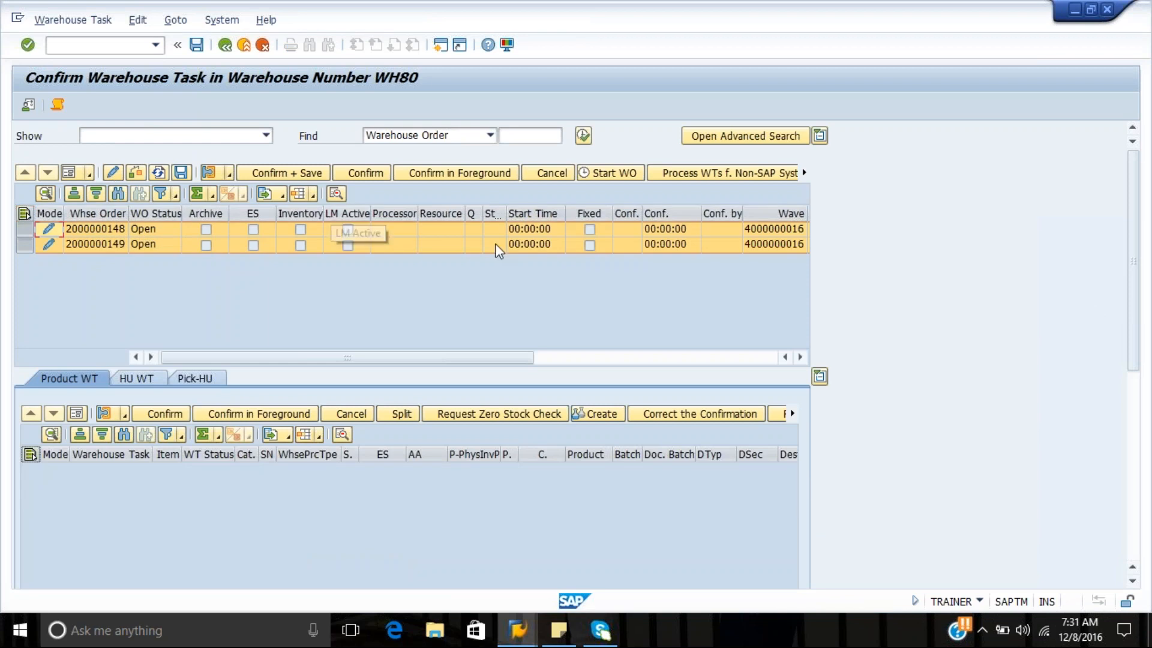
click(474, 229)
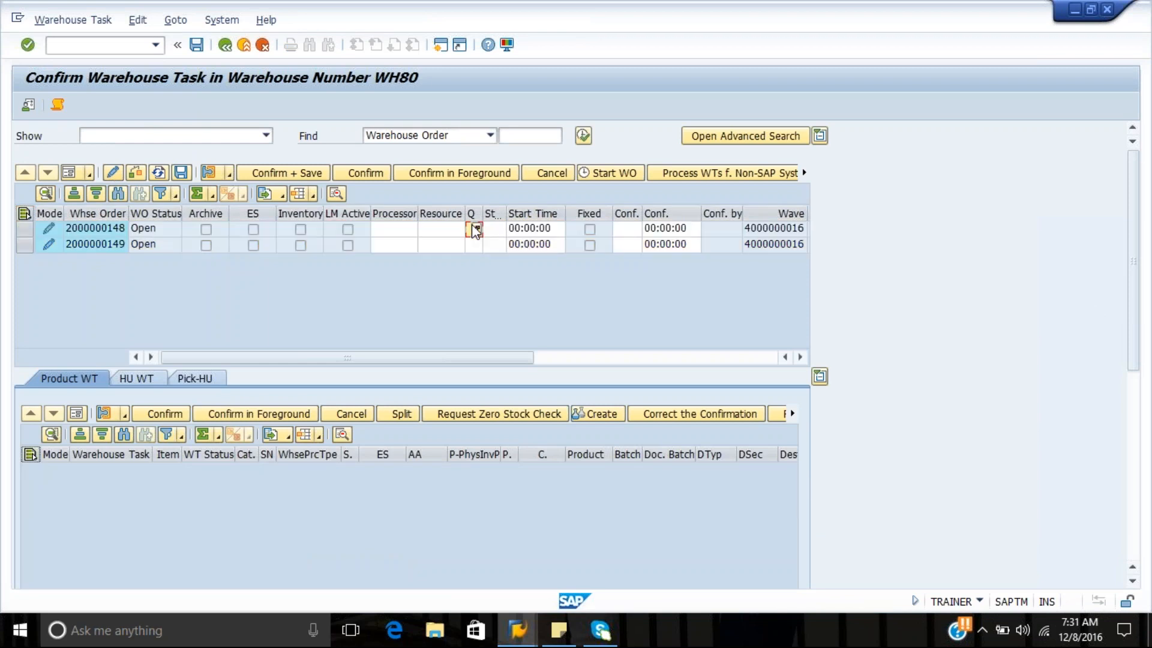
text(O)
click(474, 244)
text(O)
click(200, 50)
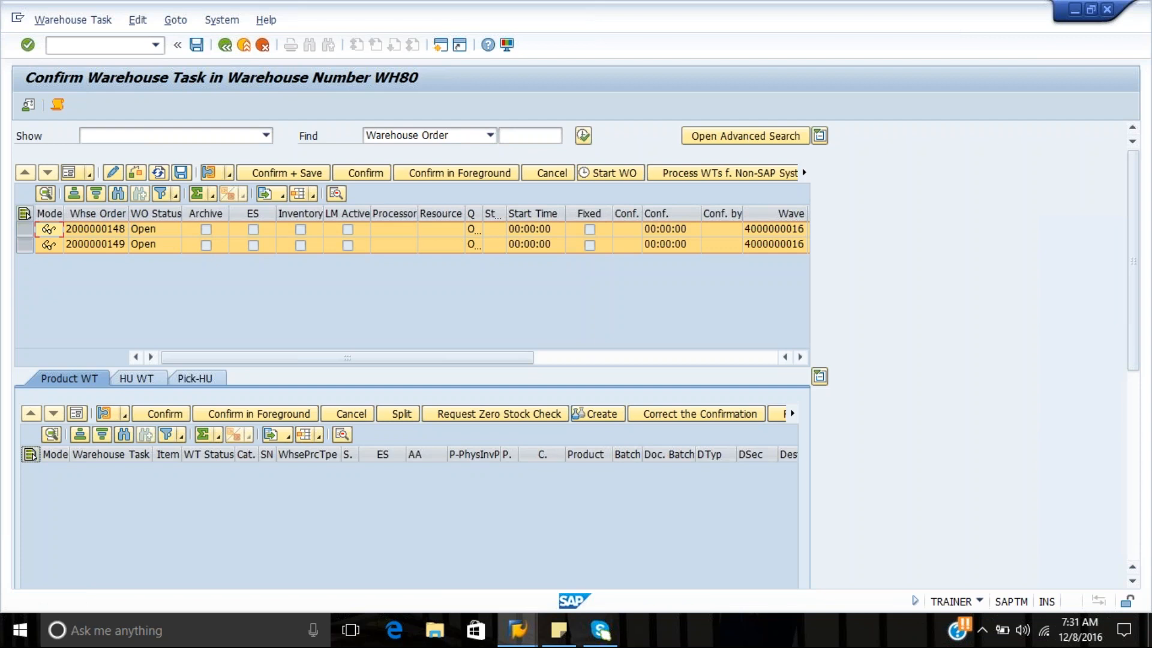
Return to the RF session and retry the same warehouse order using Selection by WO
click(529, 642)
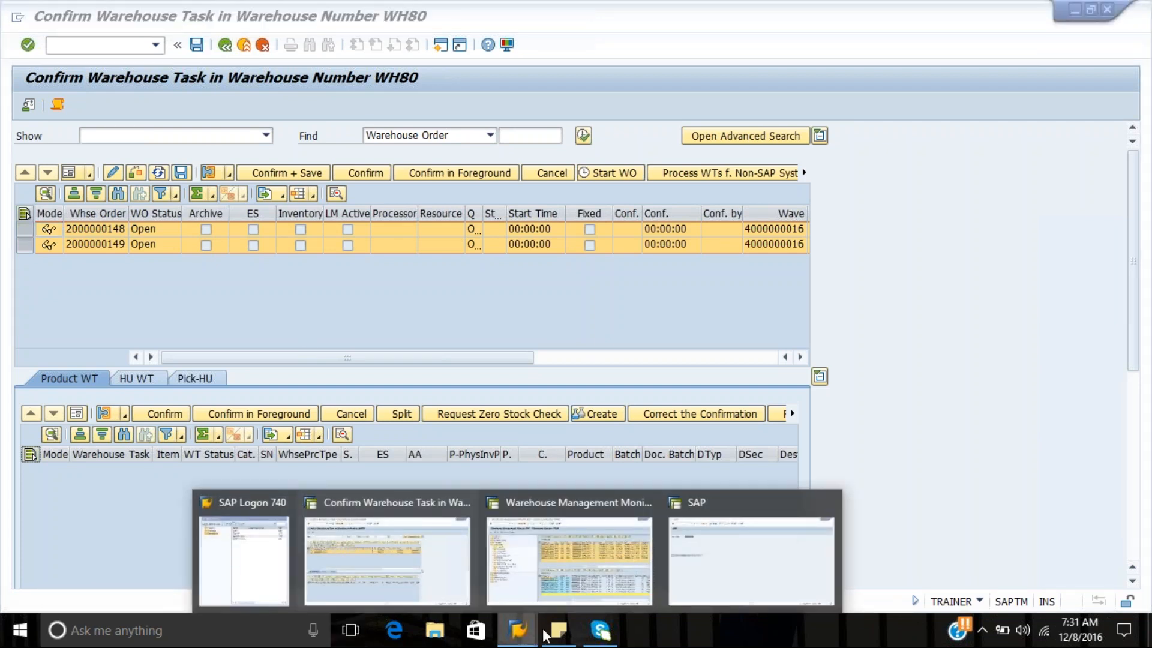
click(717, 586)
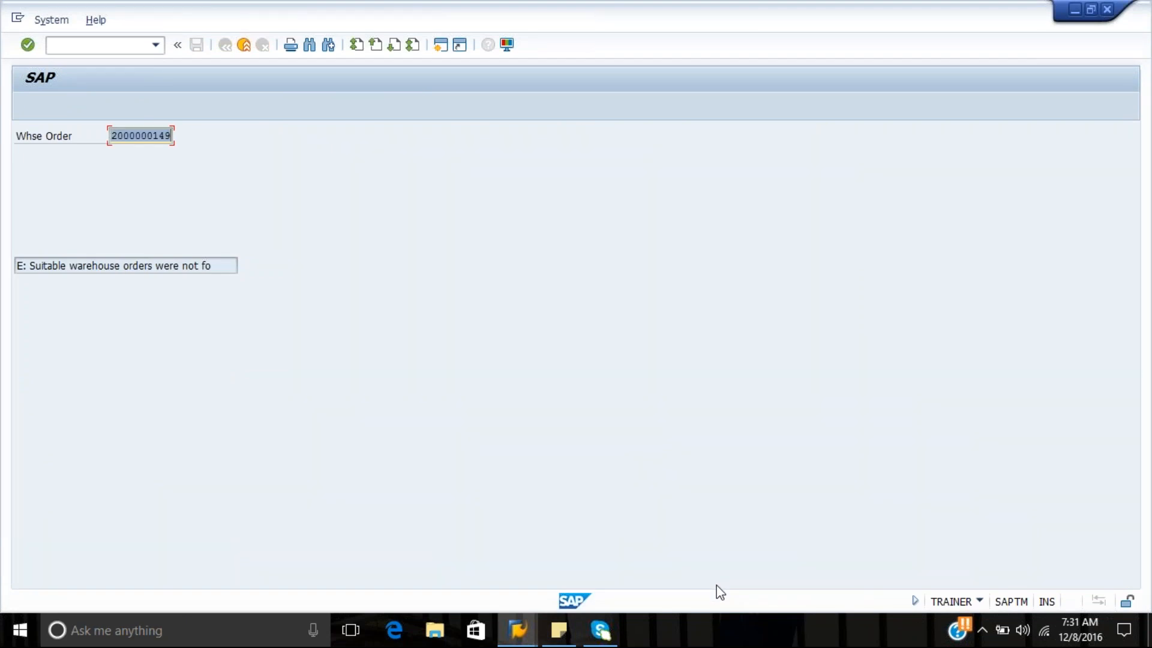
key(Return)
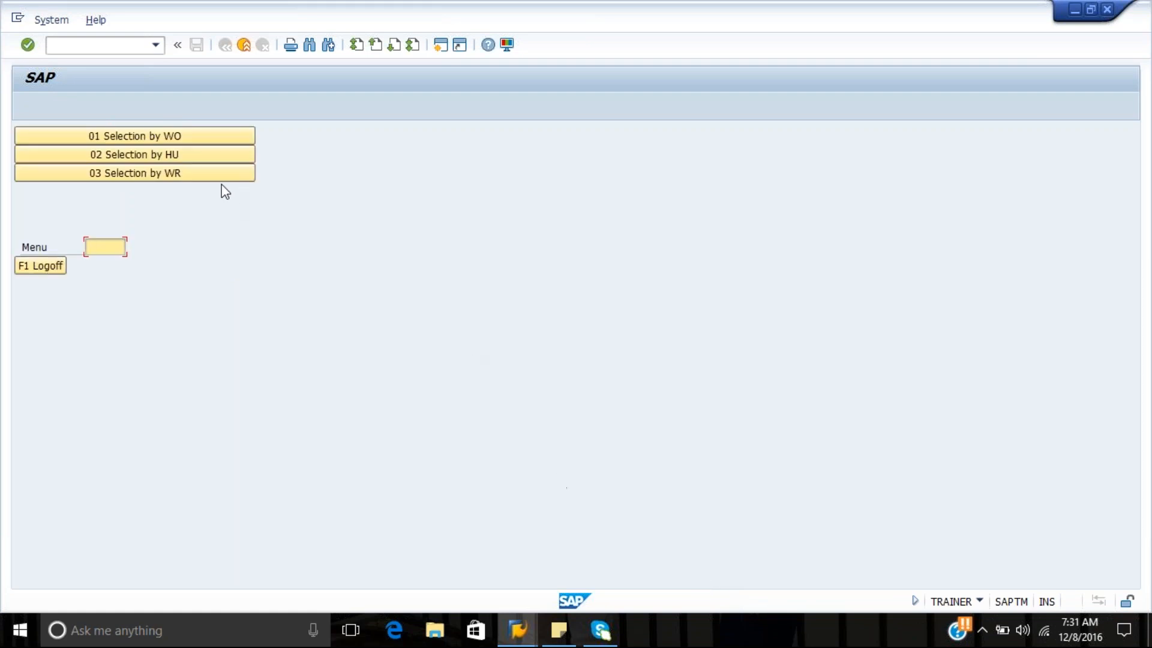
click(153, 130)
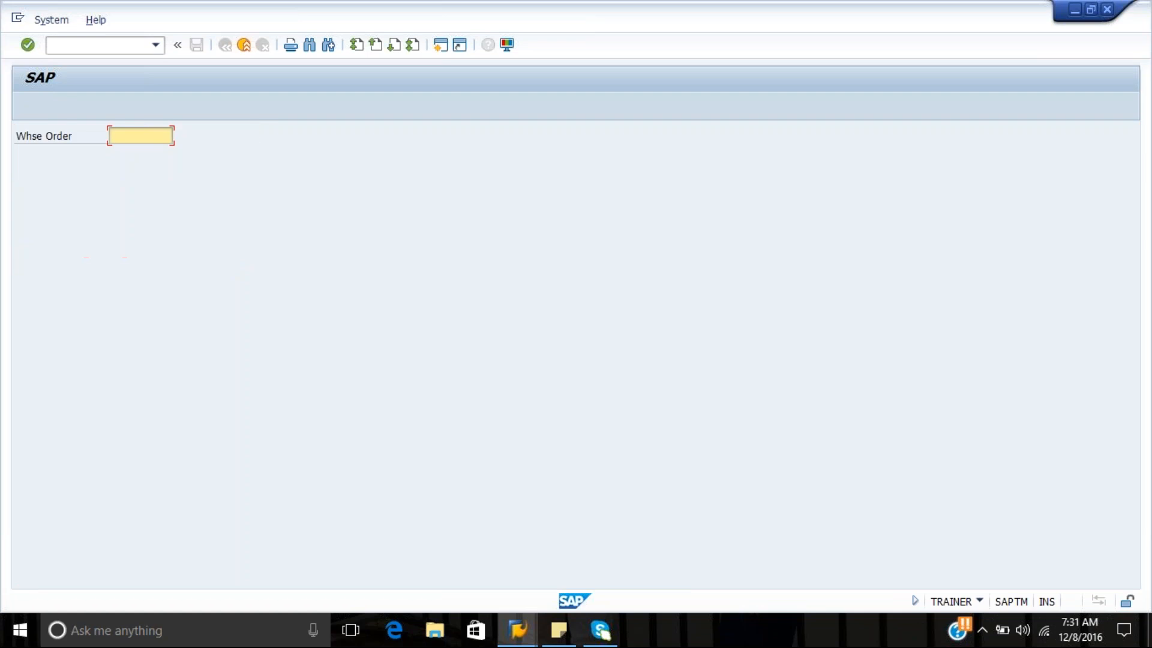
key(Down)
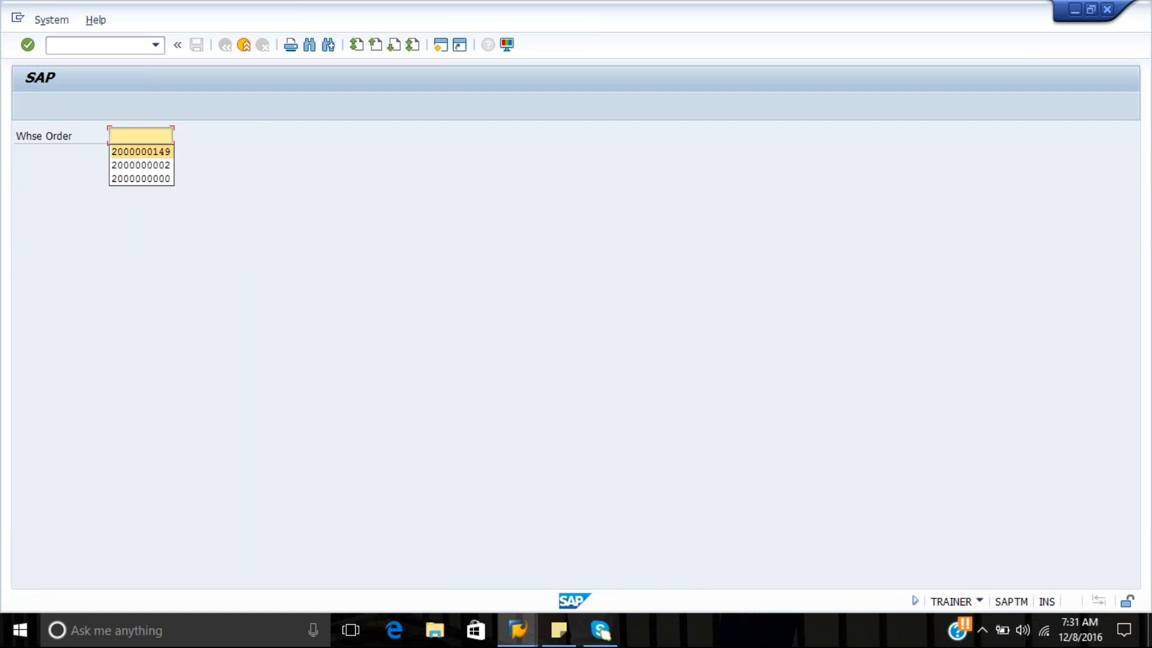
key(Return)
key(Return)
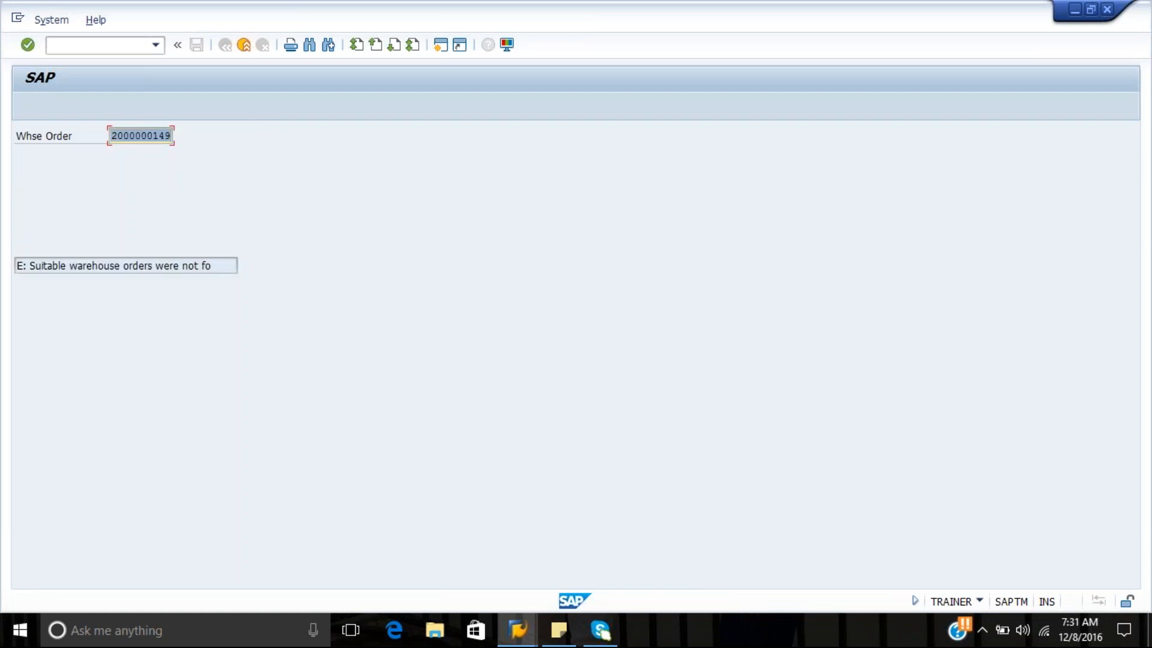
key(F10)
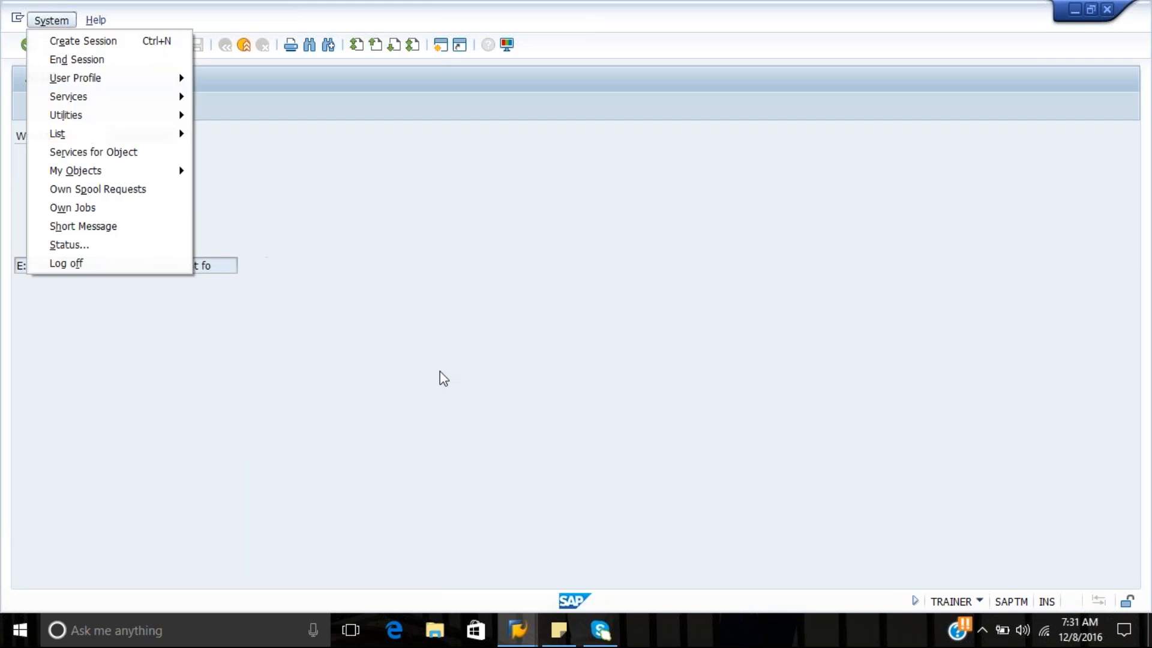
Switch back to the Confirm Warehouse Task session and widen the Queue column to check the full queue names
click(519, 629)
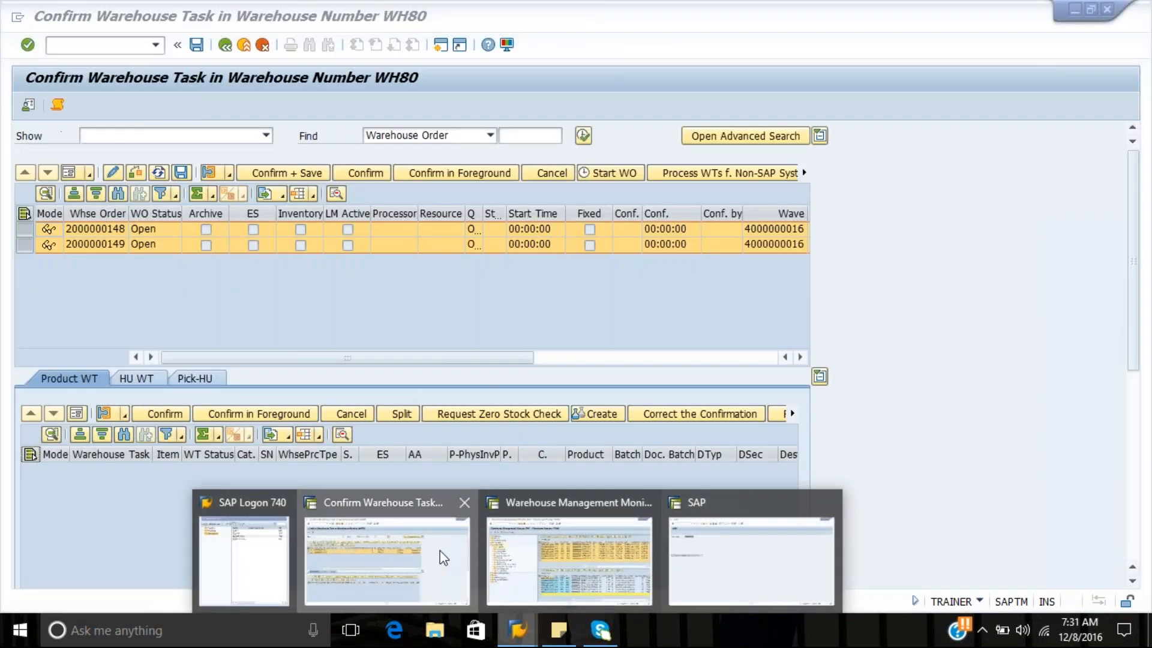
click(443, 558)
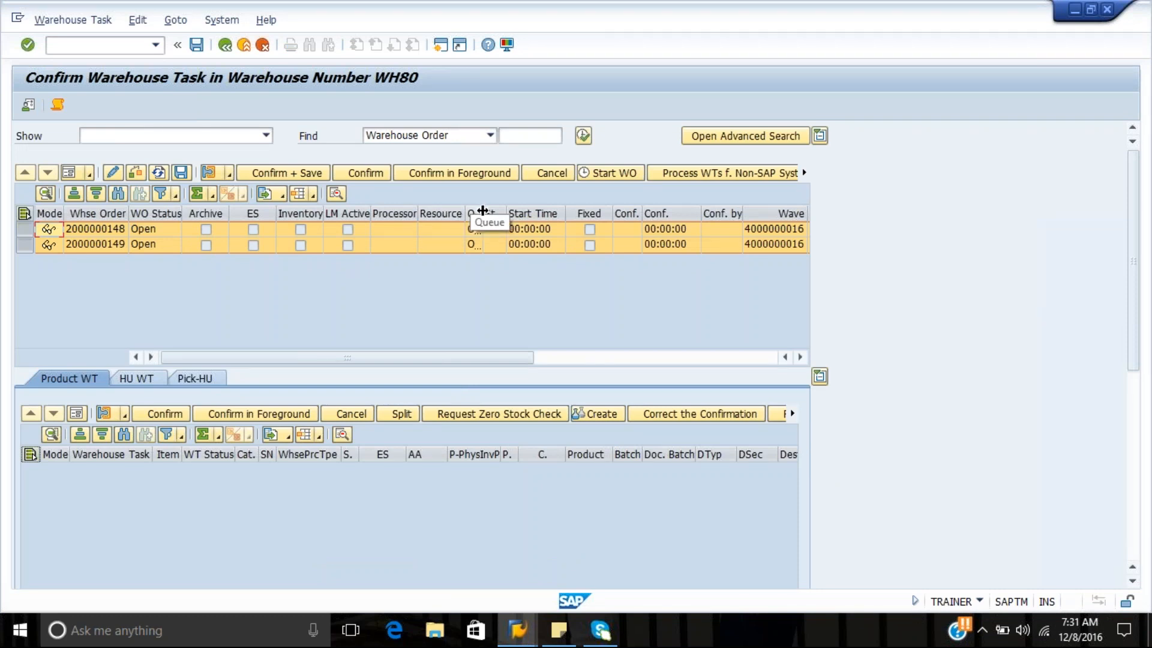
drag(488, 211, 529, 212)
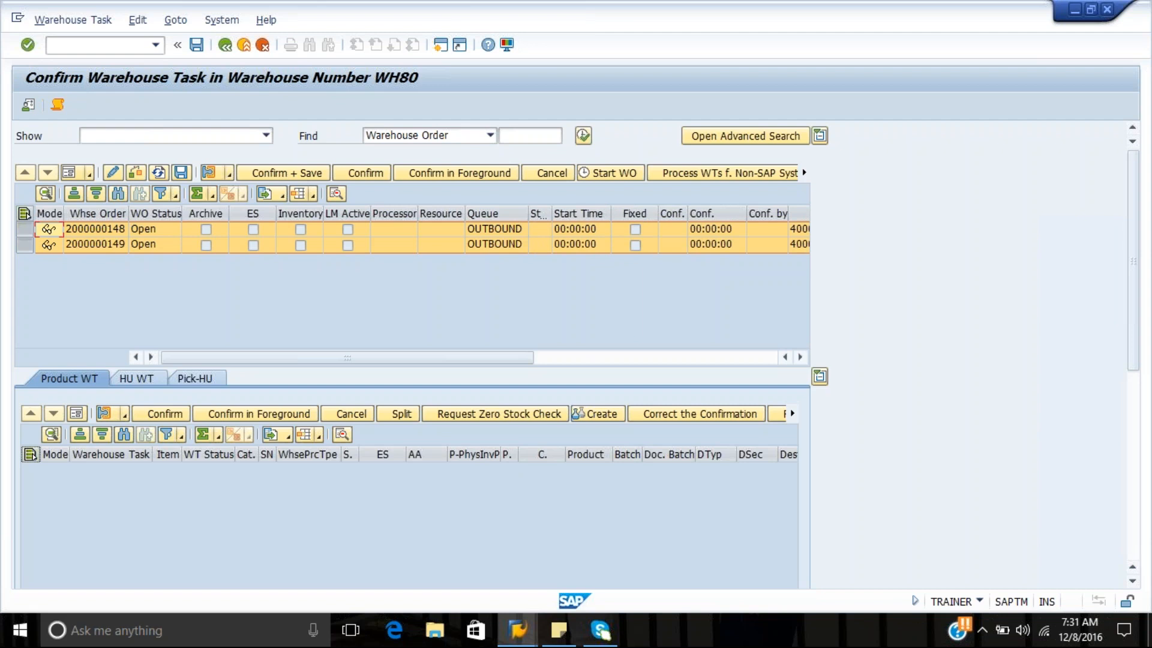
Save and leave Confirm Warehouse Task to return to Wave Management, and switch to the RF session
click(198, 46)
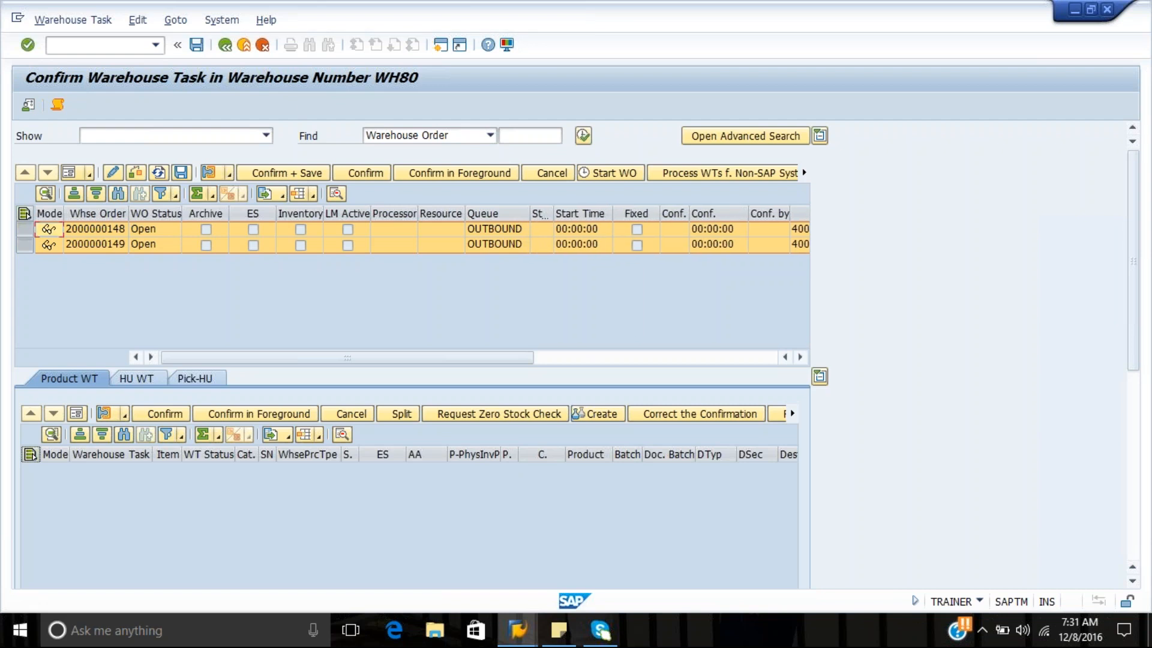
click(225, 46)
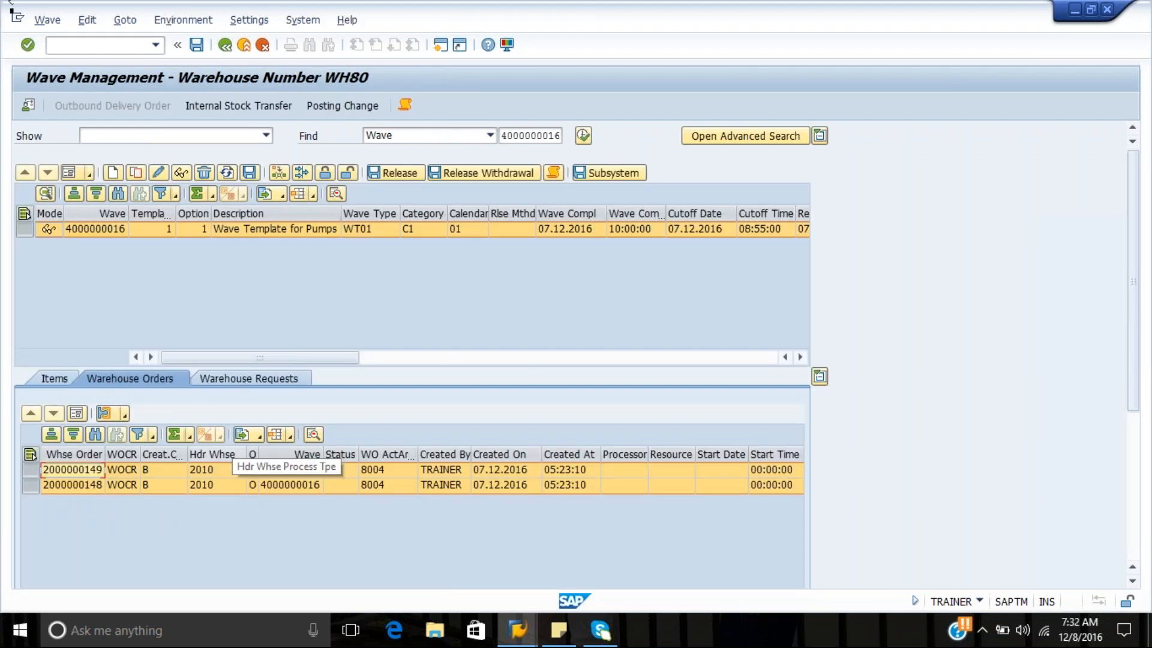
key(alt)
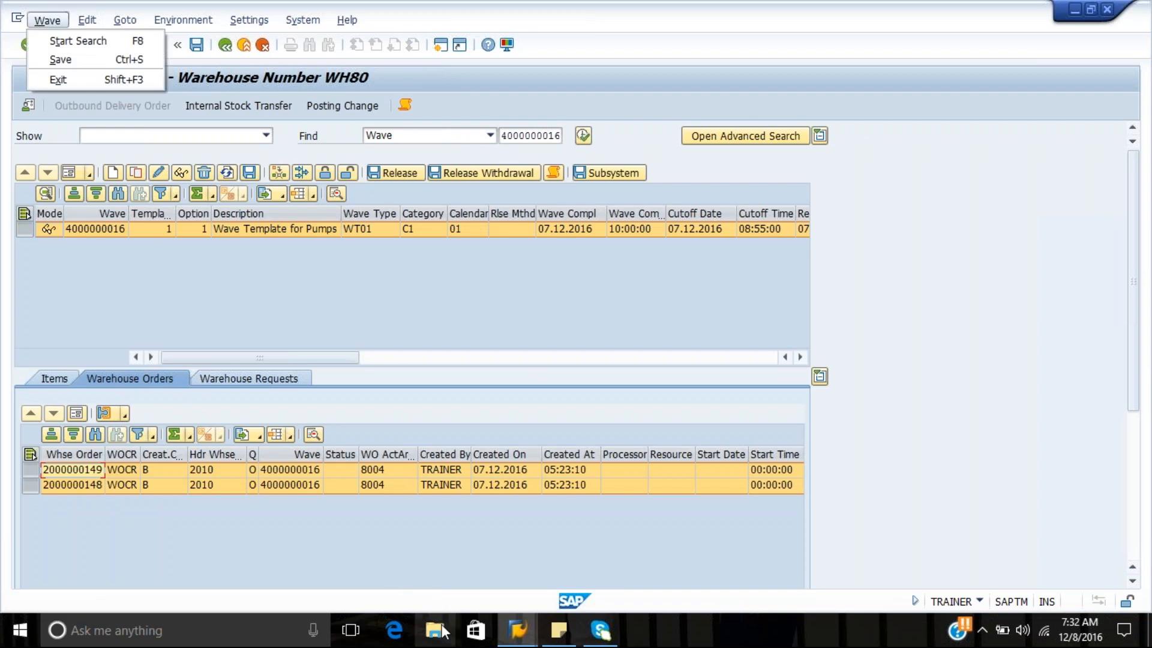
click(527, 639)
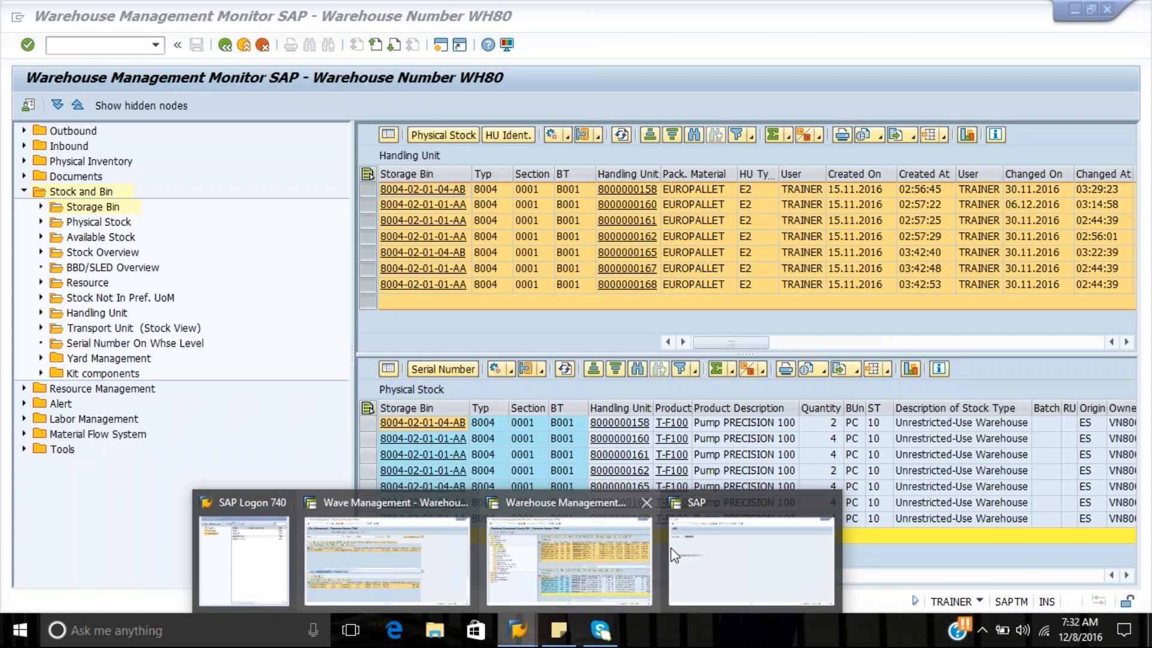
click(713, 550)
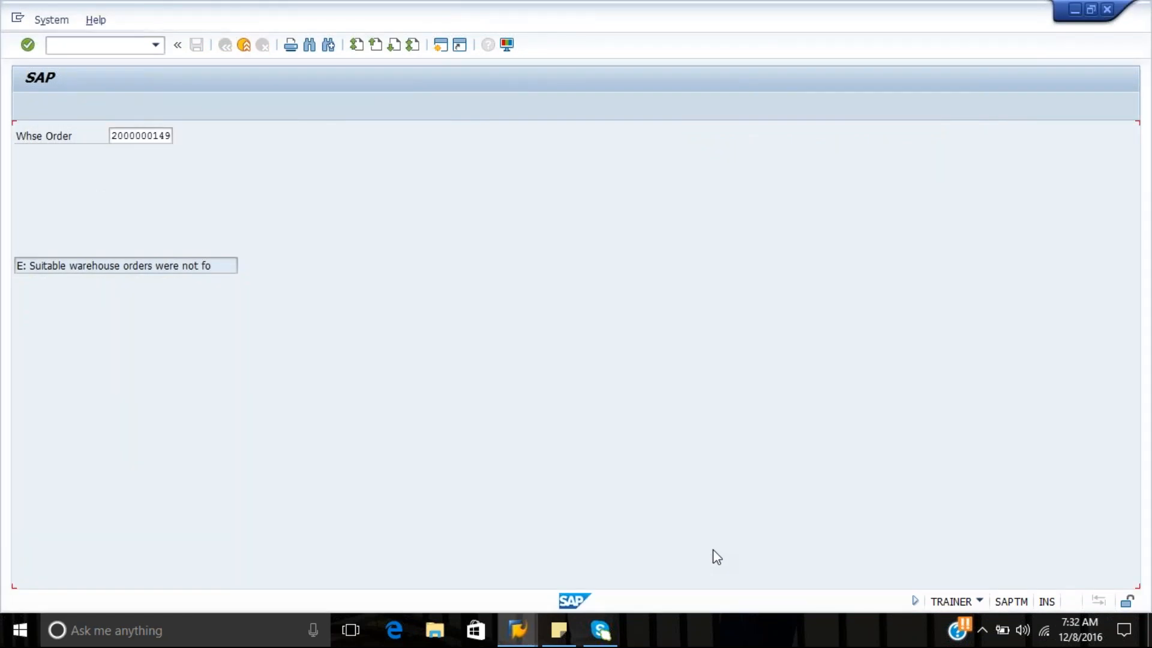
Call up the warehouse order ending in 8 by changing the number's last digit, and back out to the selection menu
key(End)
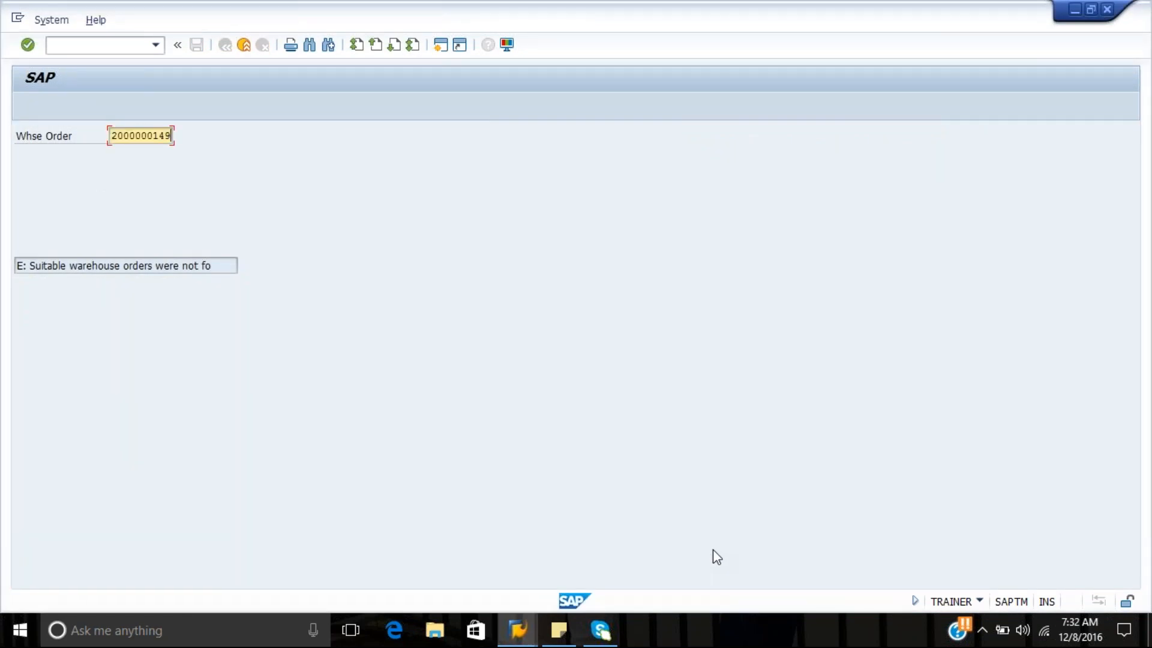
key(BackSpace)
text(8)
key(Return)
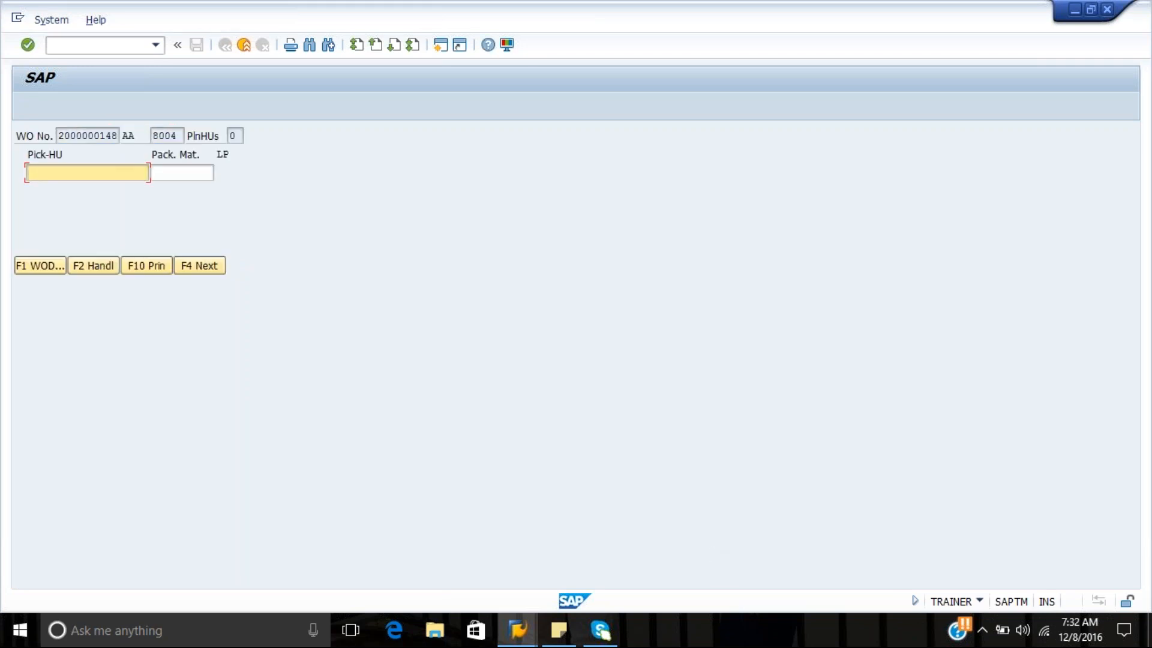
key(F7)
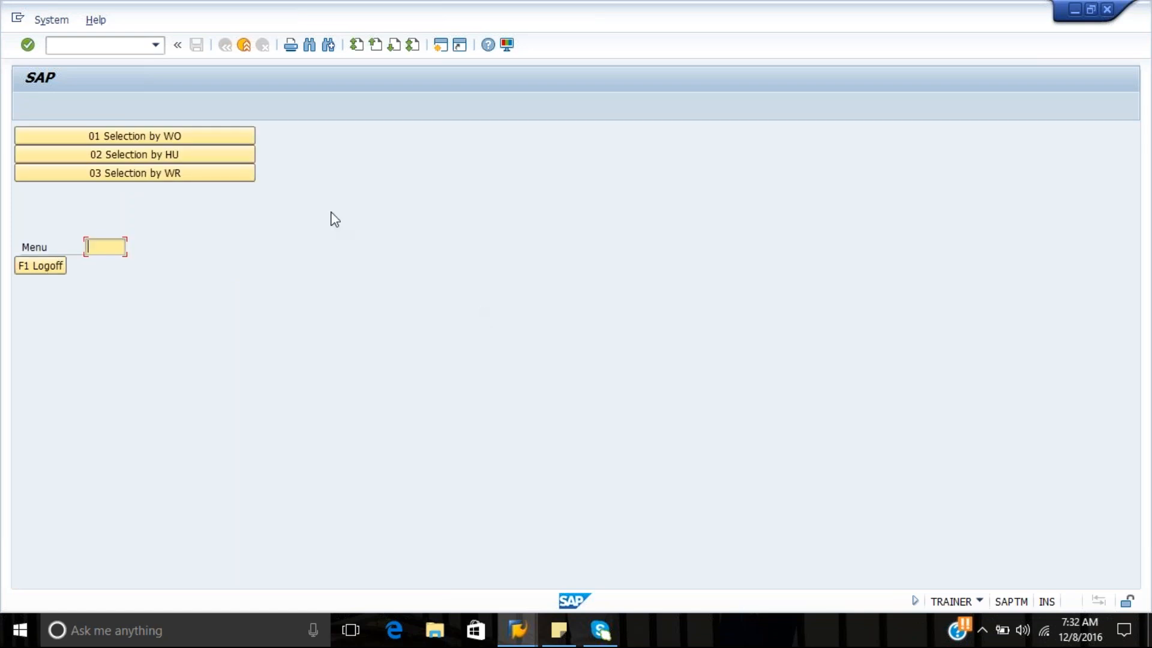
Try to call up the warehouse order ending in 9 again through Selection by WO
click(243, 134)
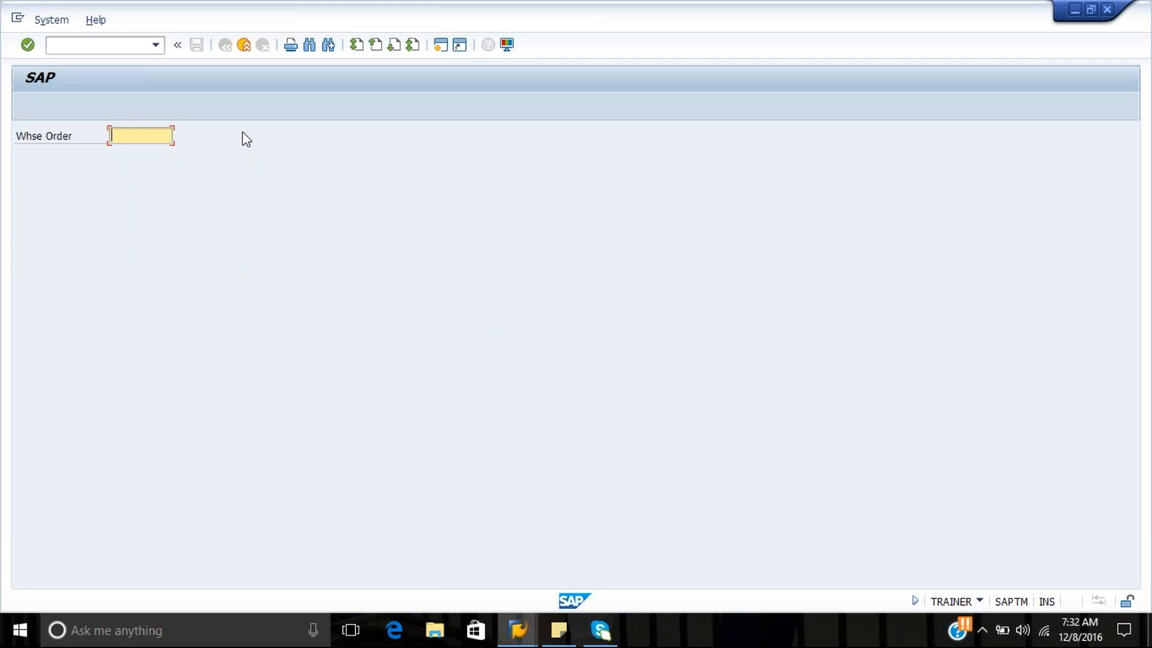
key(Down)
key(Down)
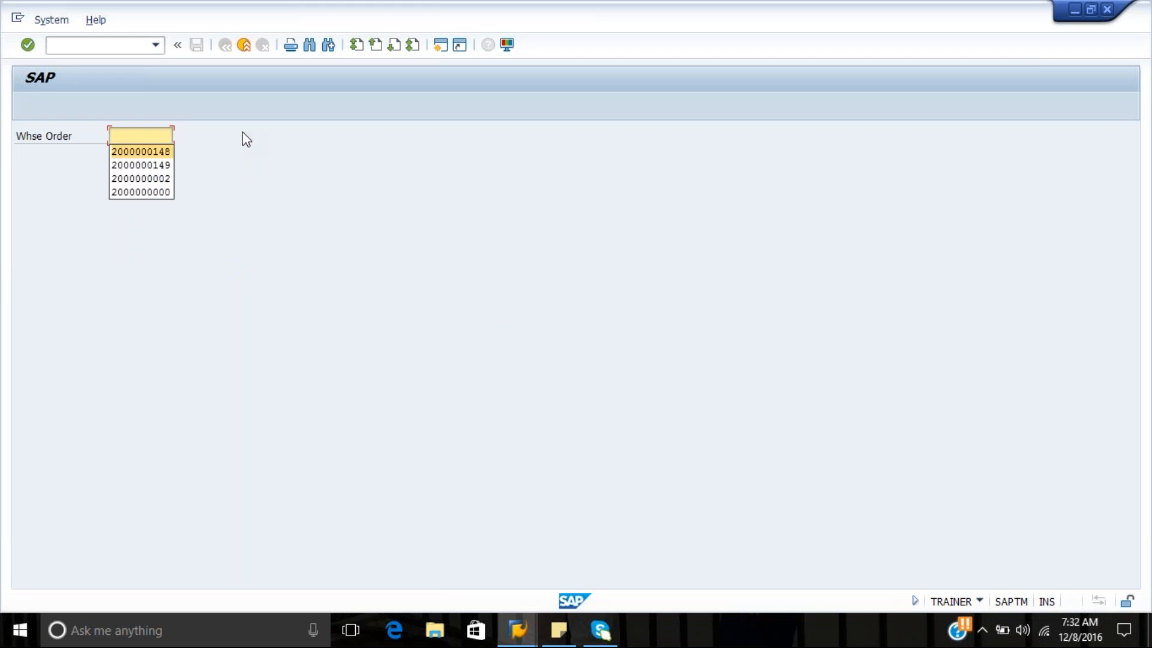
key(Return)
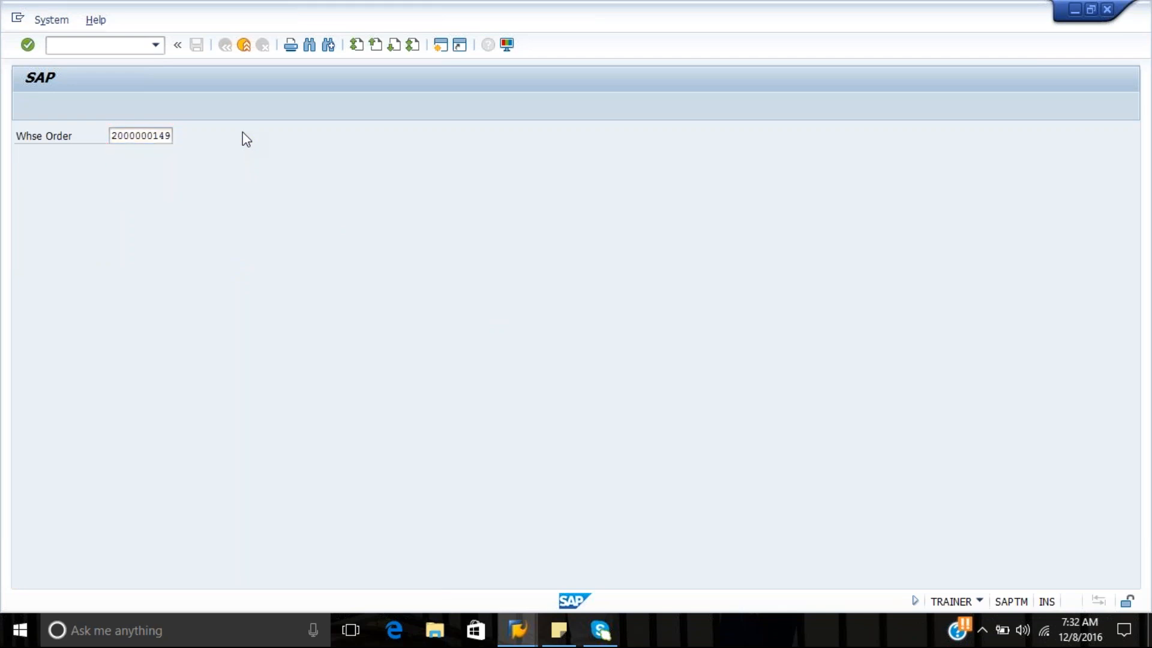
key(Return)
Change the warehouse order number's last digit to 8, call the order up and continue past the Pick-HU screen without entering a handling unit
key(End)
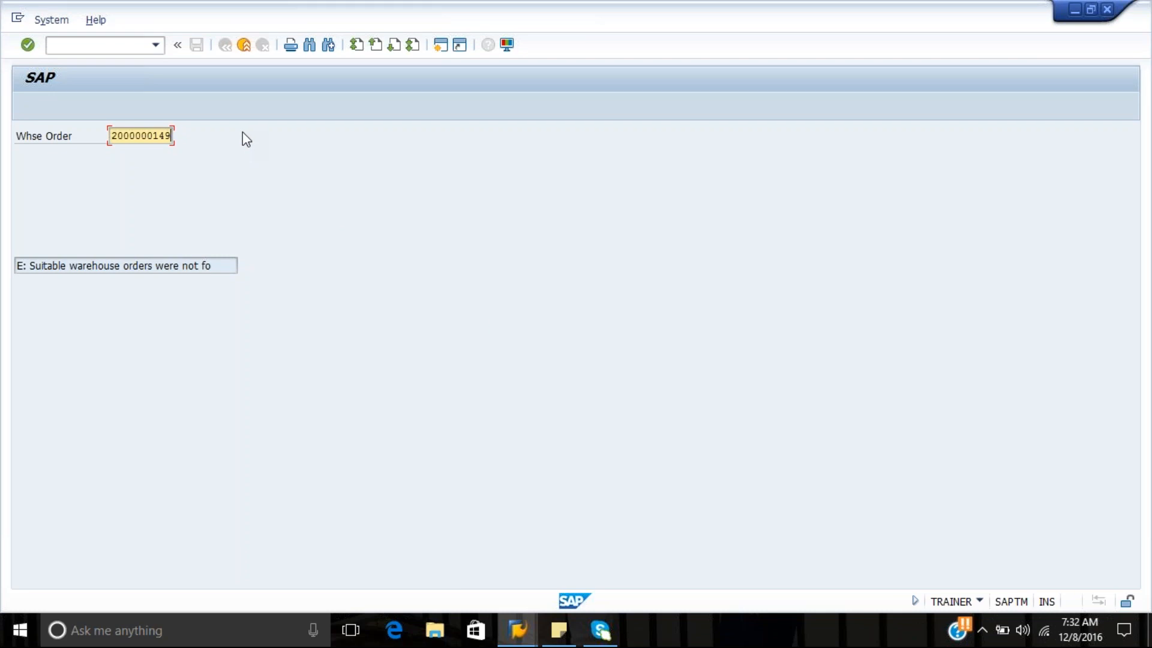
key(BackSpace)
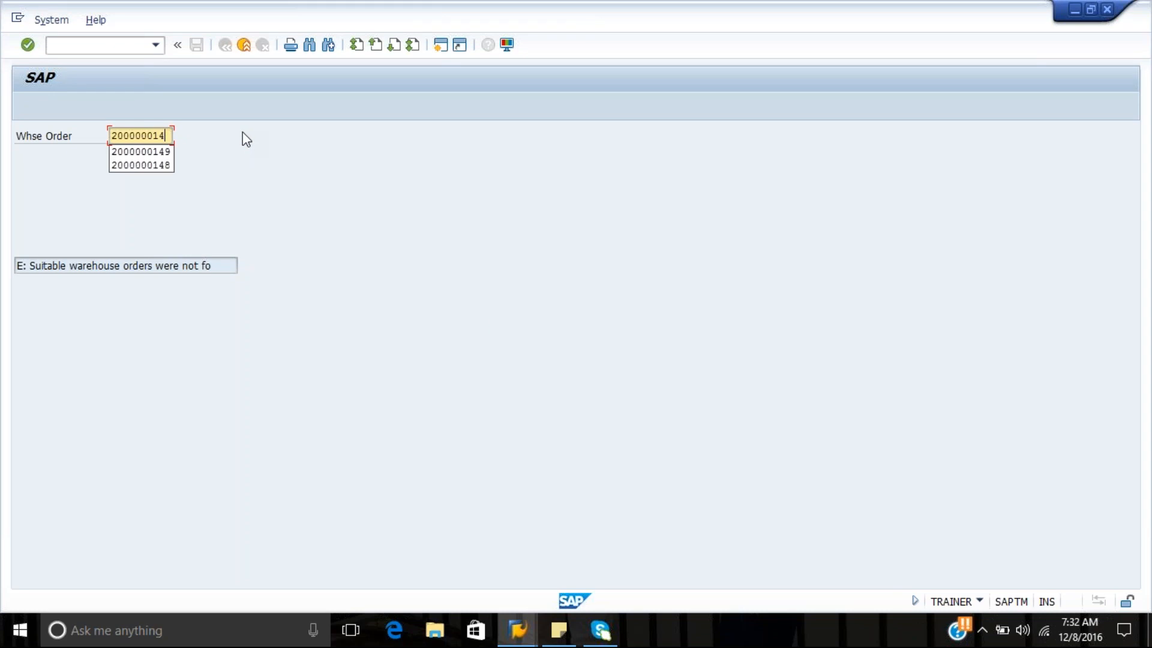
text(8)
key(Return)
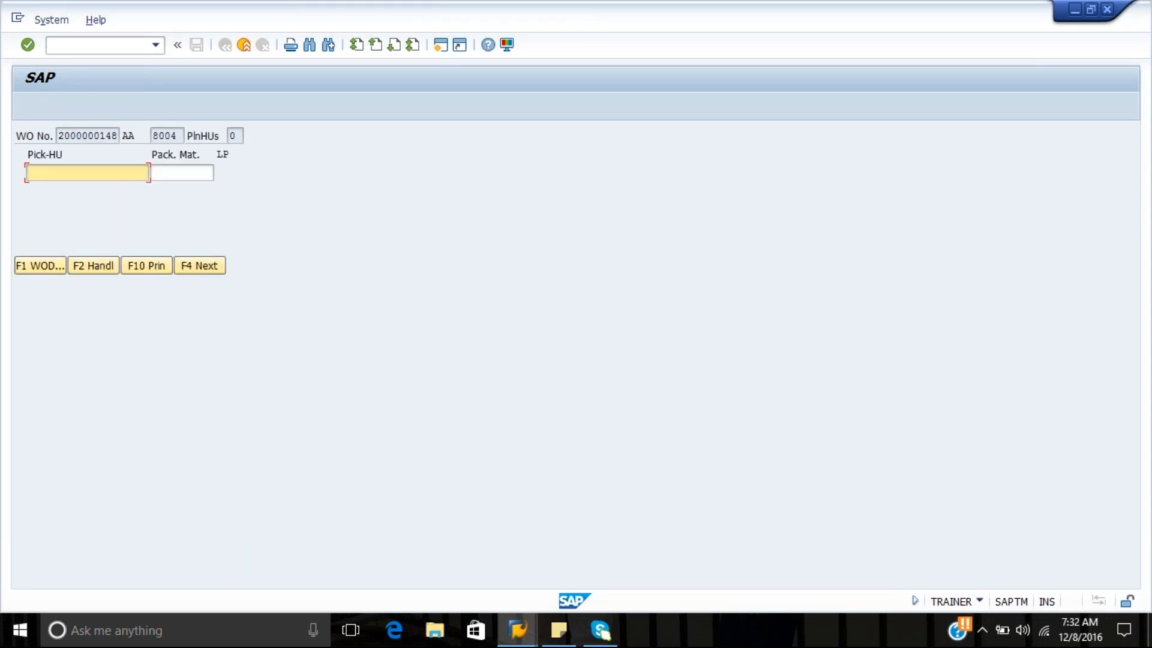
click(188, 267)
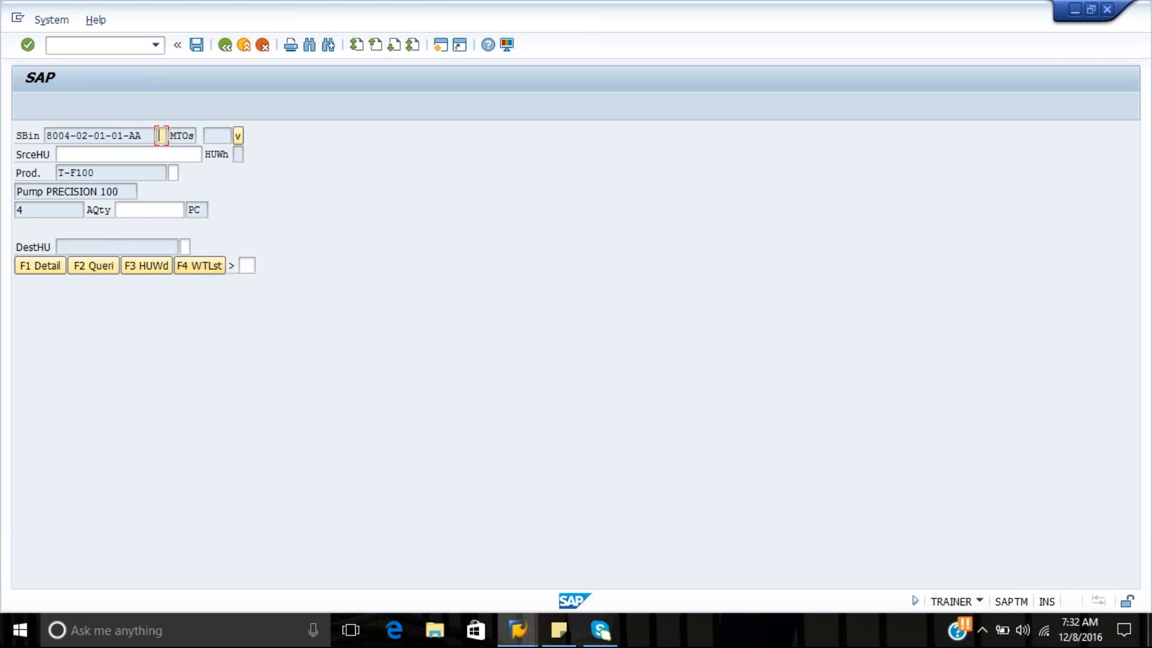
click(238, 137)
click(238, 136)
click(250, 136)
click(250, 136)
click(51, 20)
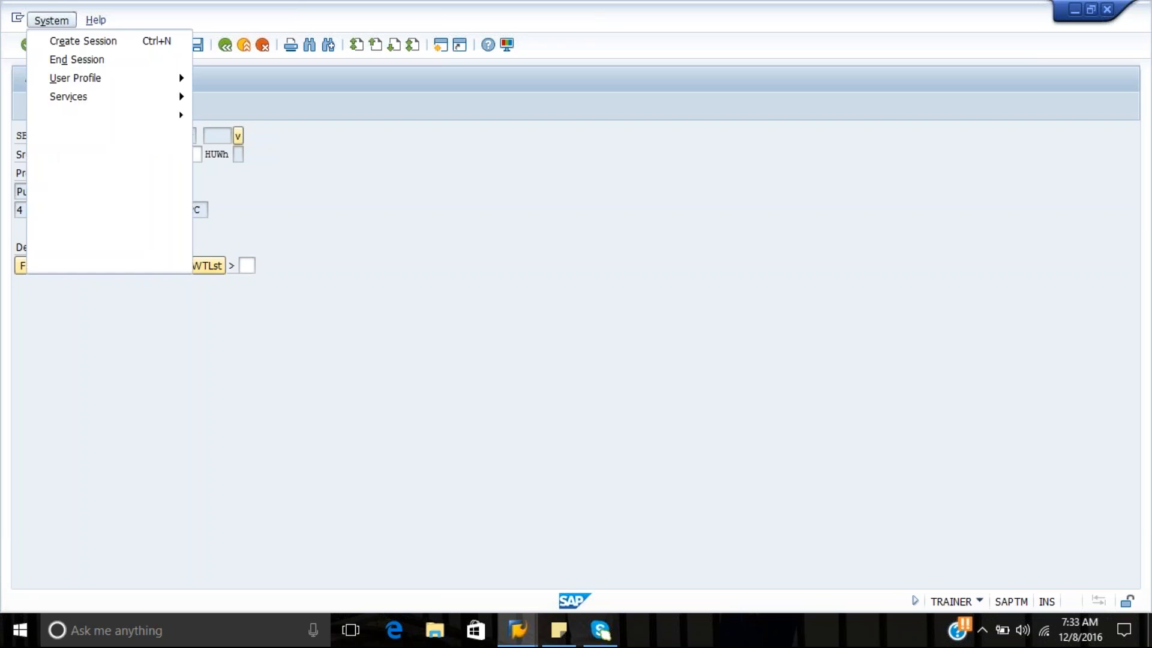
click(431, 335)
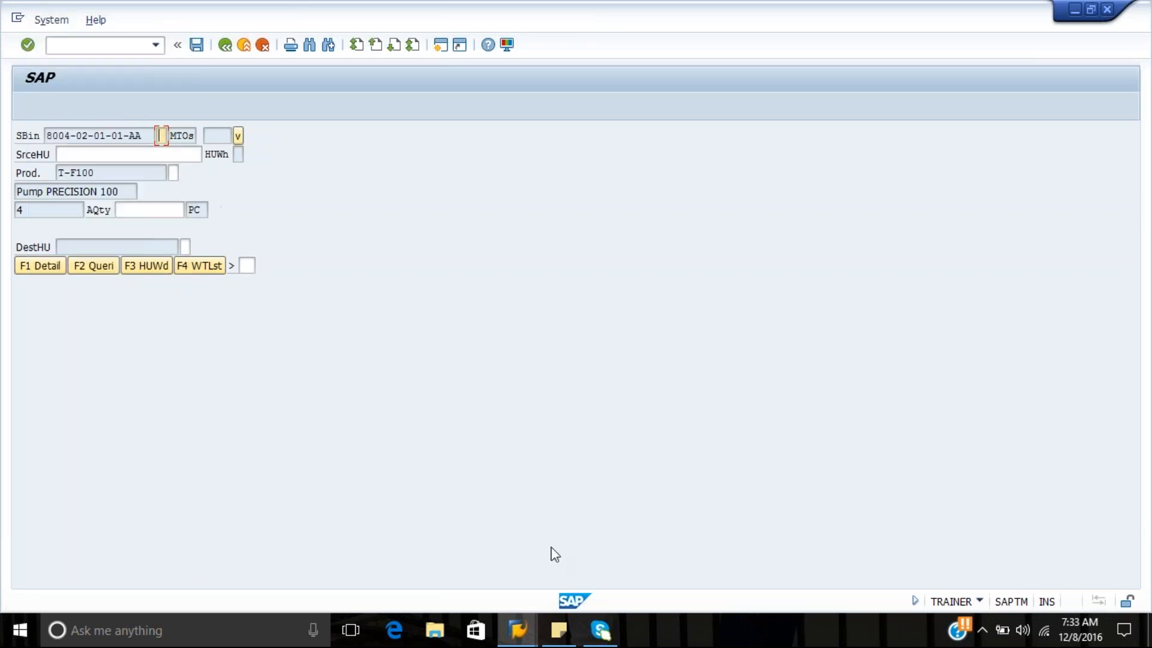
click(519, 644)
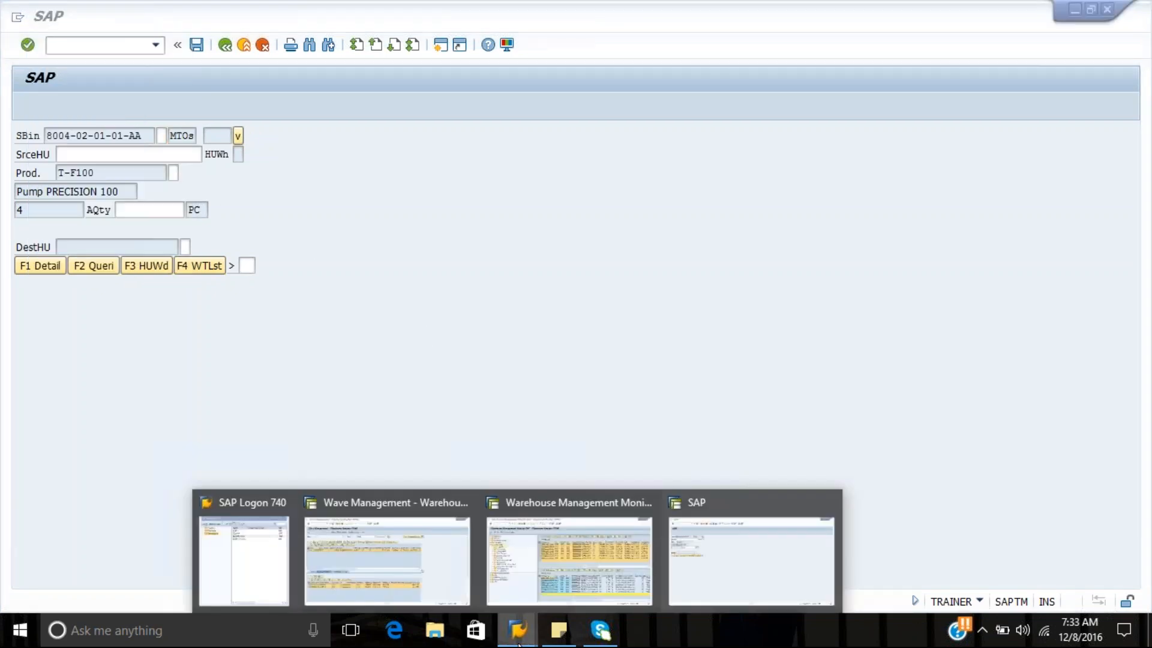
click(577, 584)
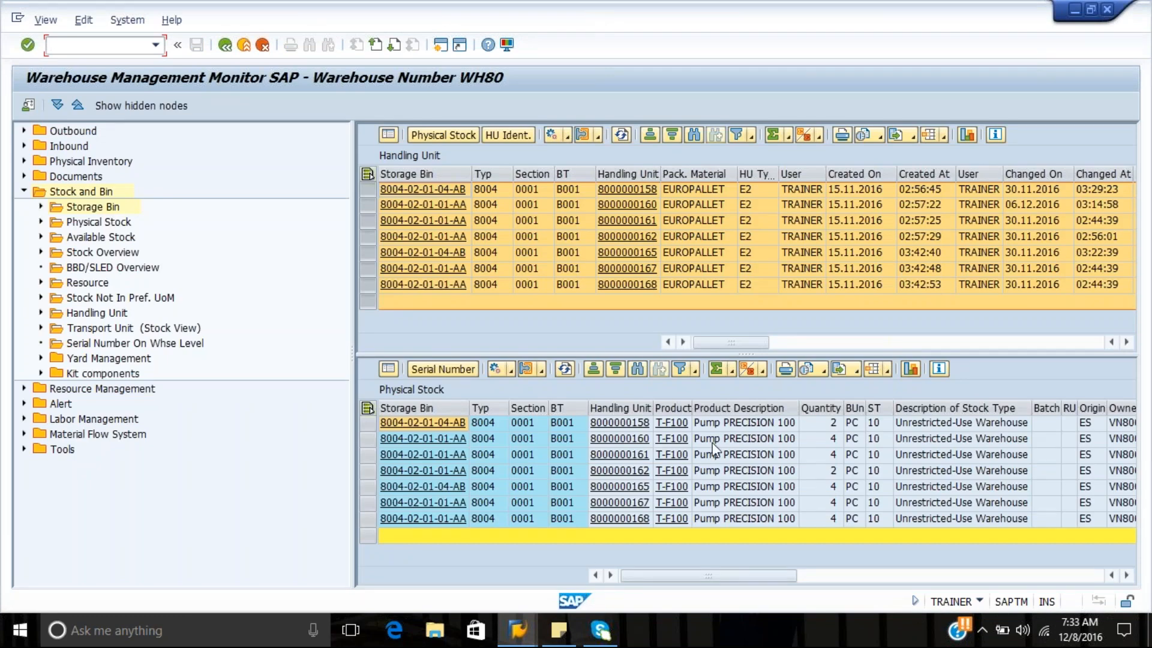
click(744, 441)
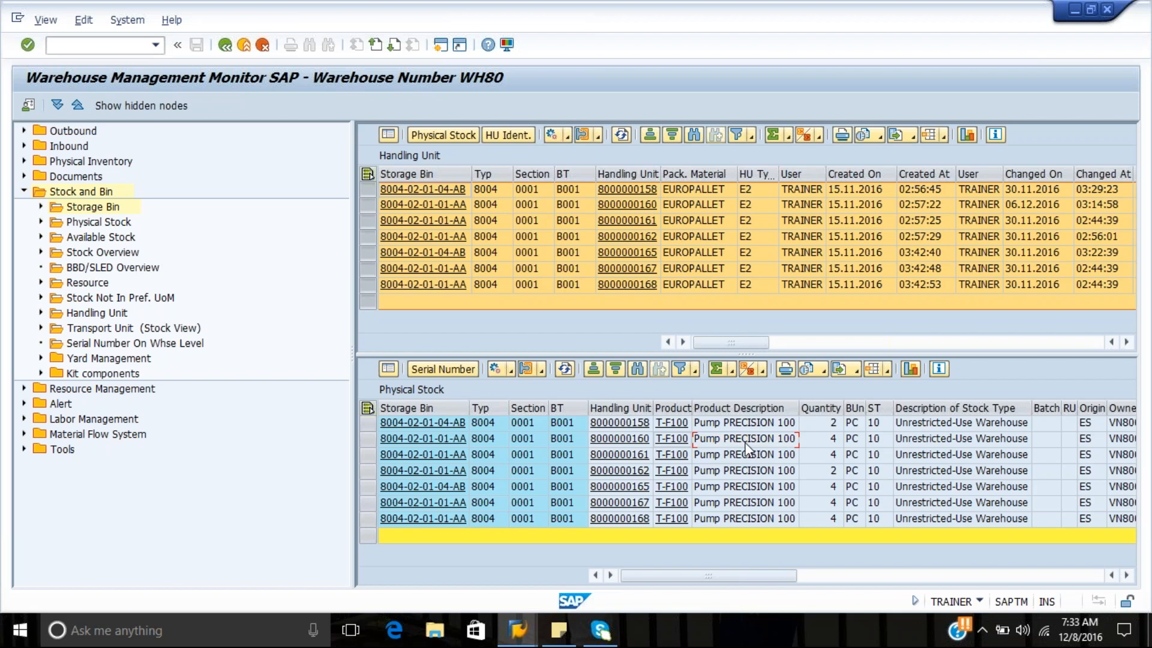
key(Left)
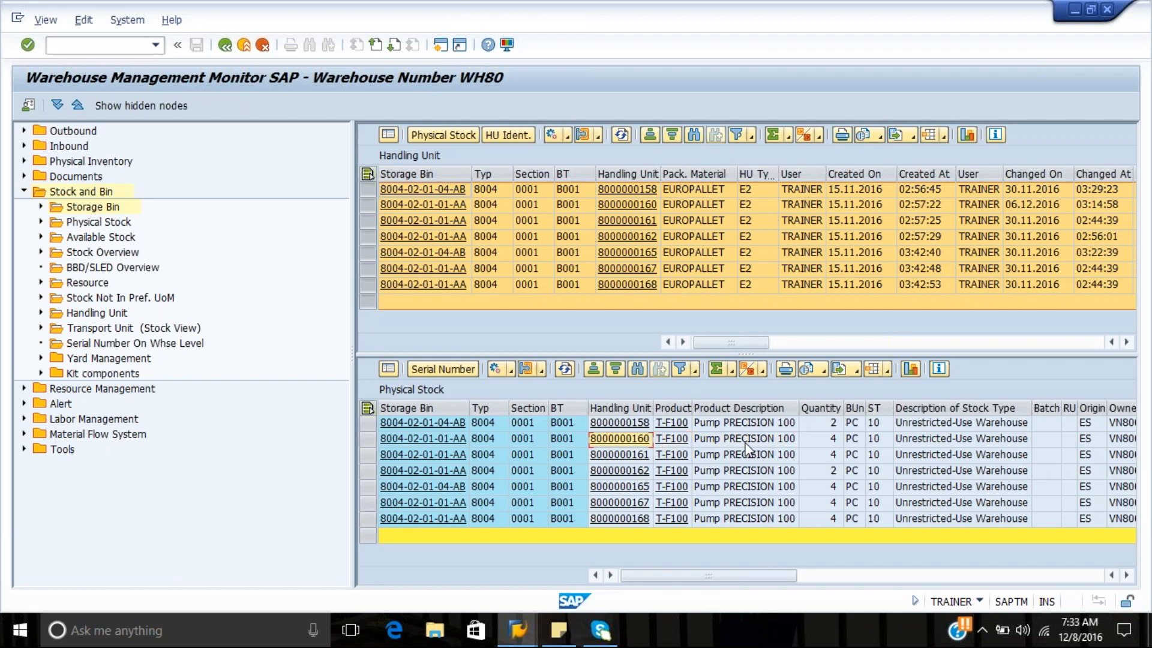
key(ctrl+c)
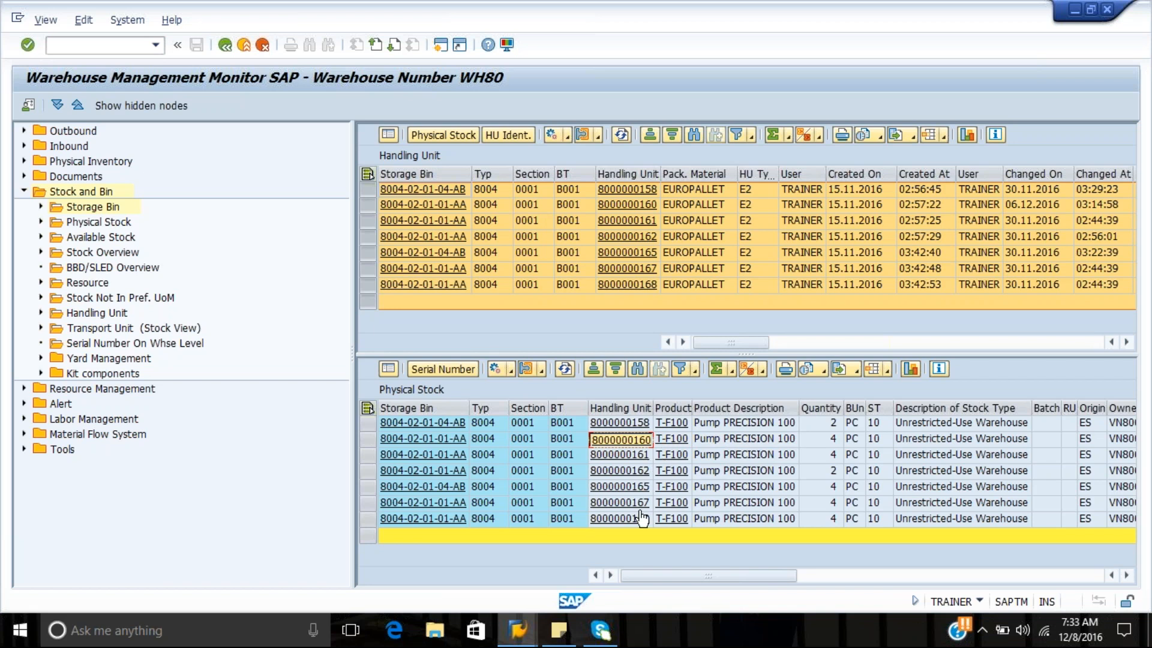
mouse_move(526, 627)
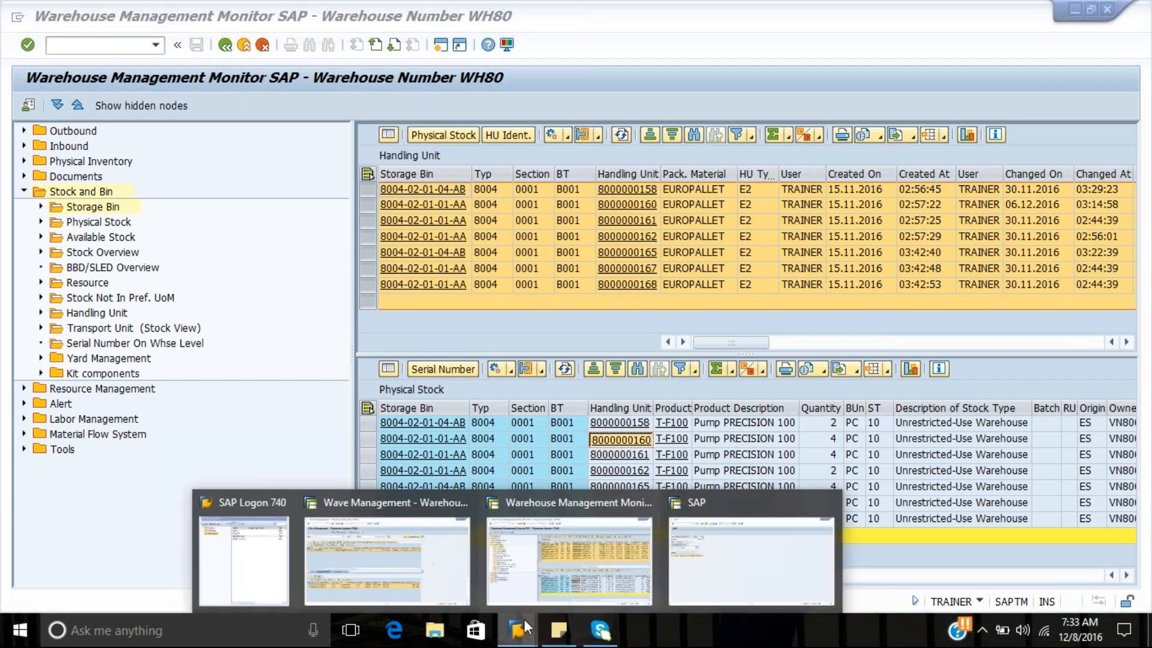
click(728, 571)
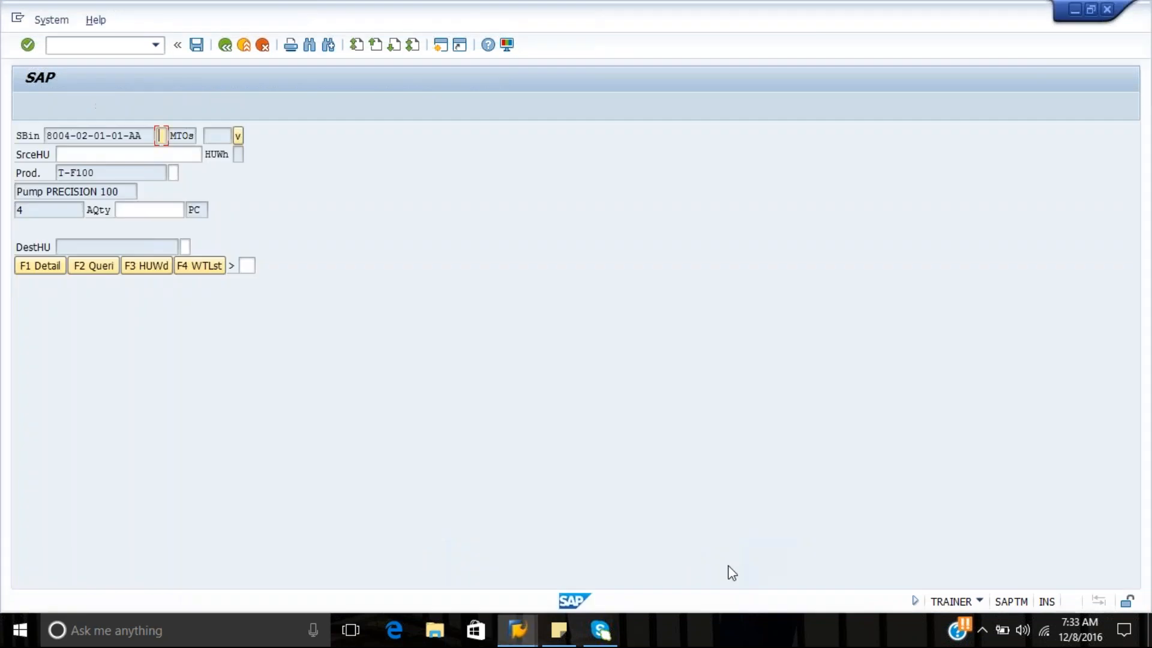
click(168, 155)
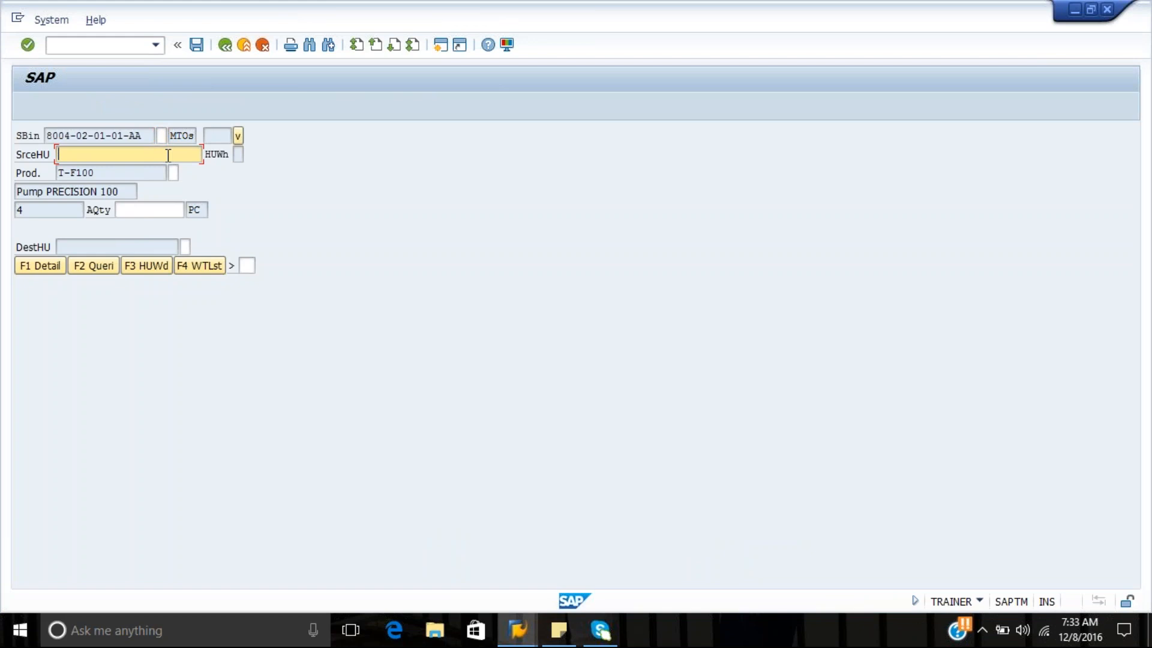
key(ctrl+v)
drag(150, 135, 45, 133)
key(ctrl+c)
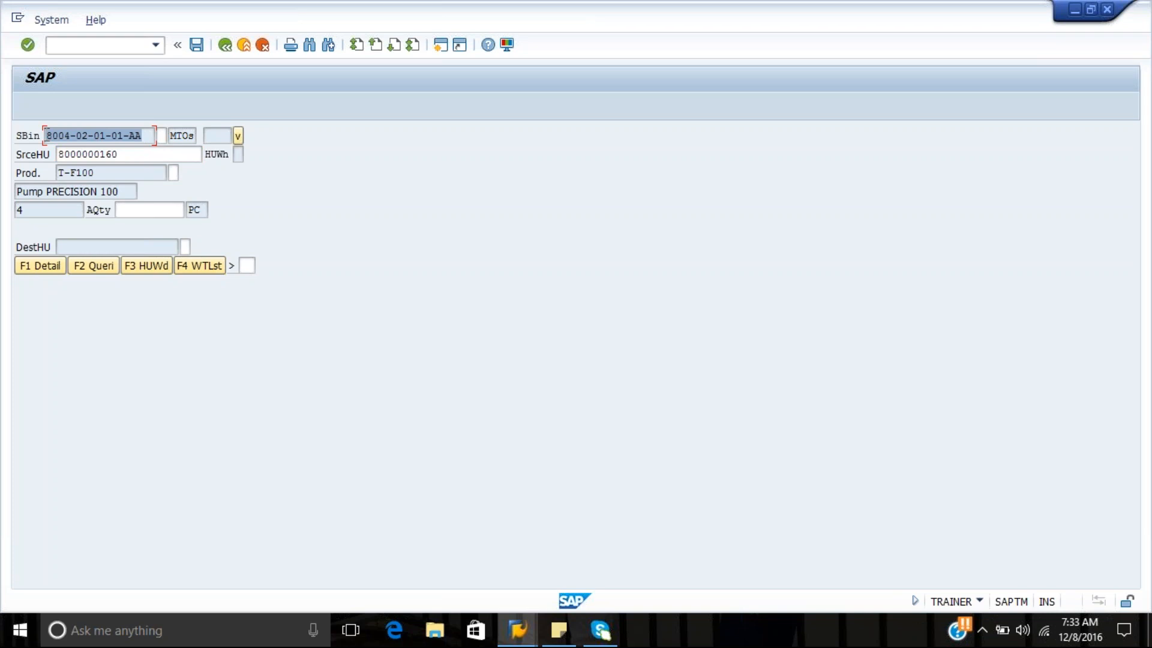
click(45, 133)
click(161, 135)
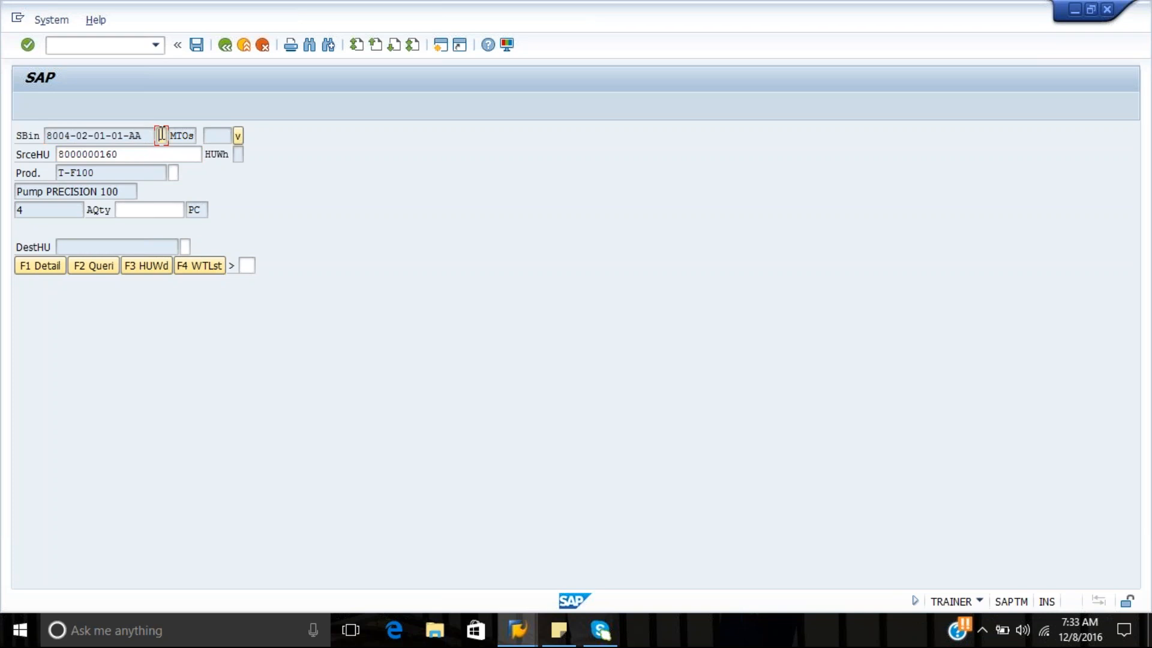
key(ctrl+v)
Fill in the product verification, set the actual quantity to 4 PC and submit the pick
drag(109, 173, 54, 173)
key(ctrl+c)
click(174, 173)
text(0)
click(162, 202)
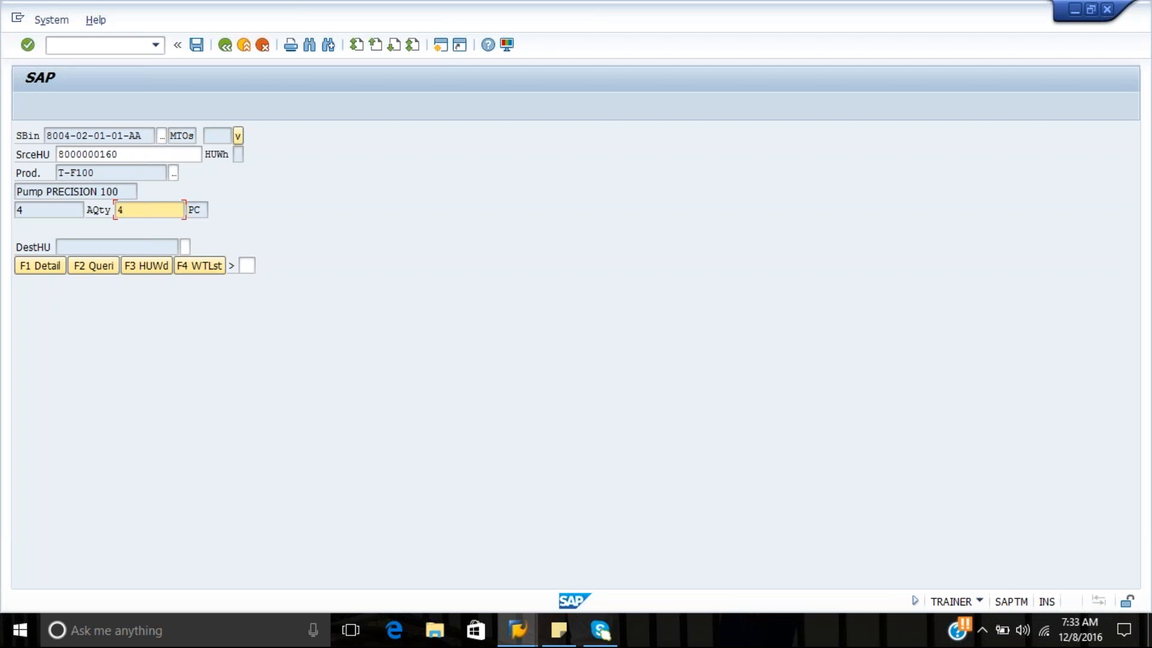
key(Return)
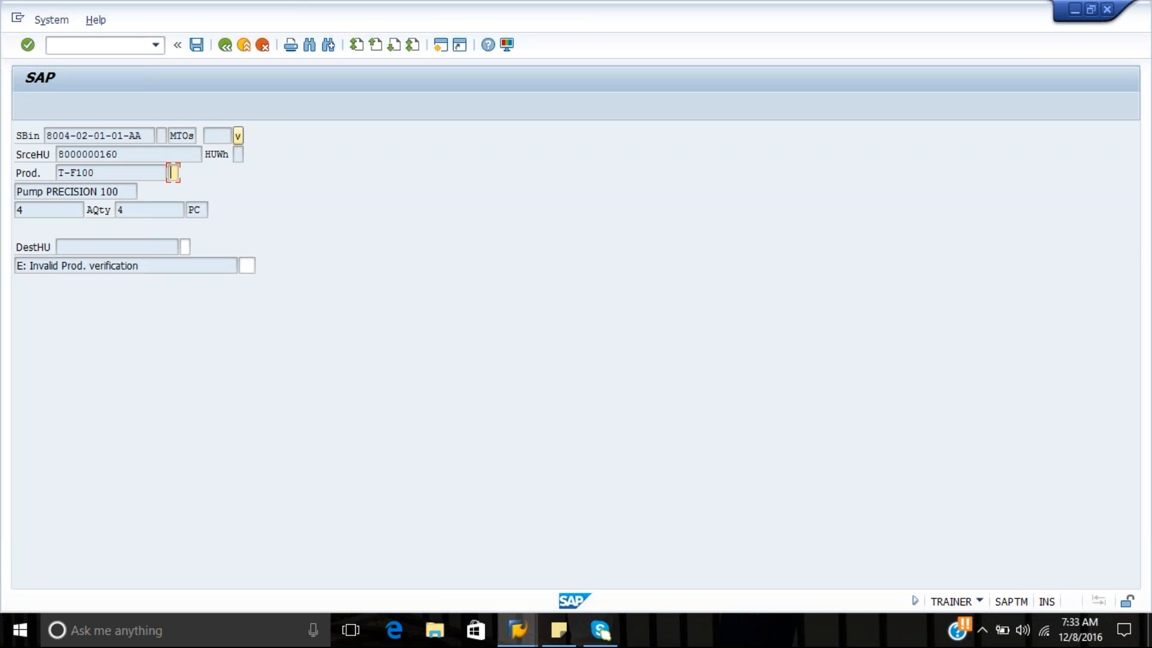
Enter T-F100 as the product verification and submit the pick again
text(T-F100)
key(Return)
key(Return)
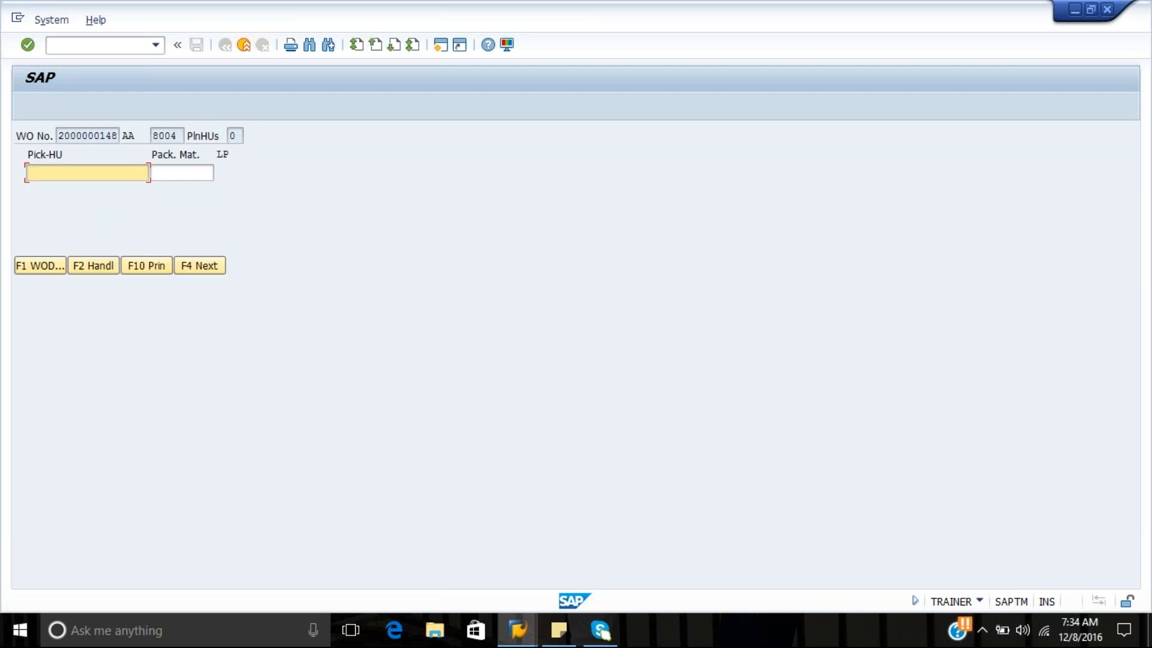
Call up the warehouse order ending in 8 again through Selection by WO and continue to its picking screen
key(F7)
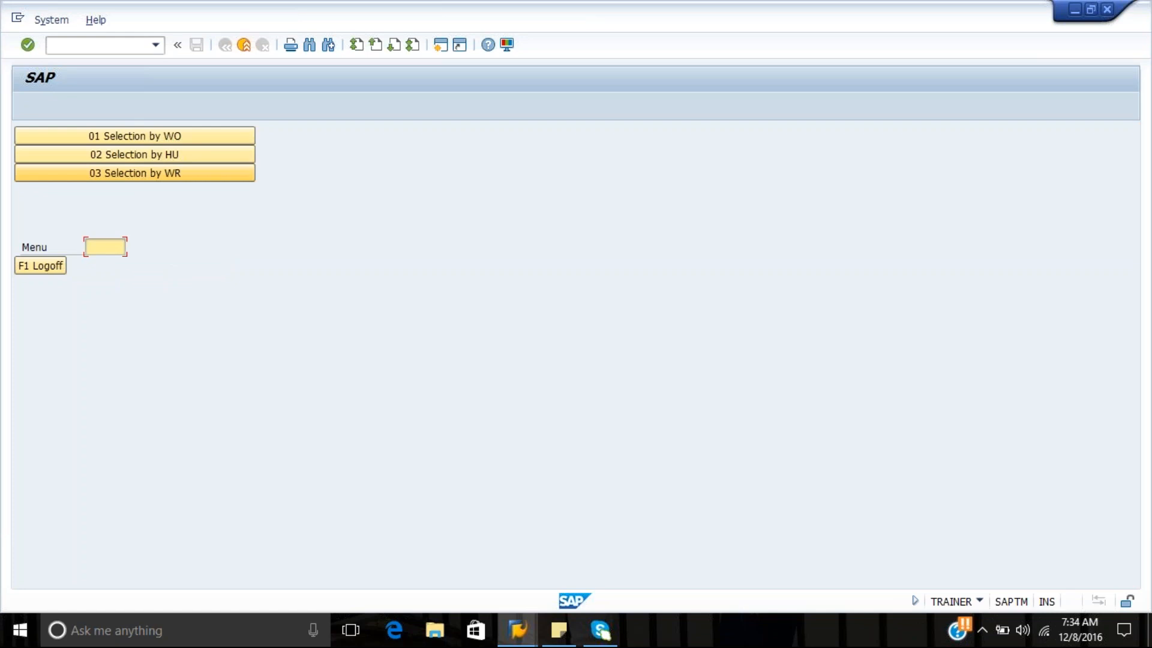
click(203, 136)
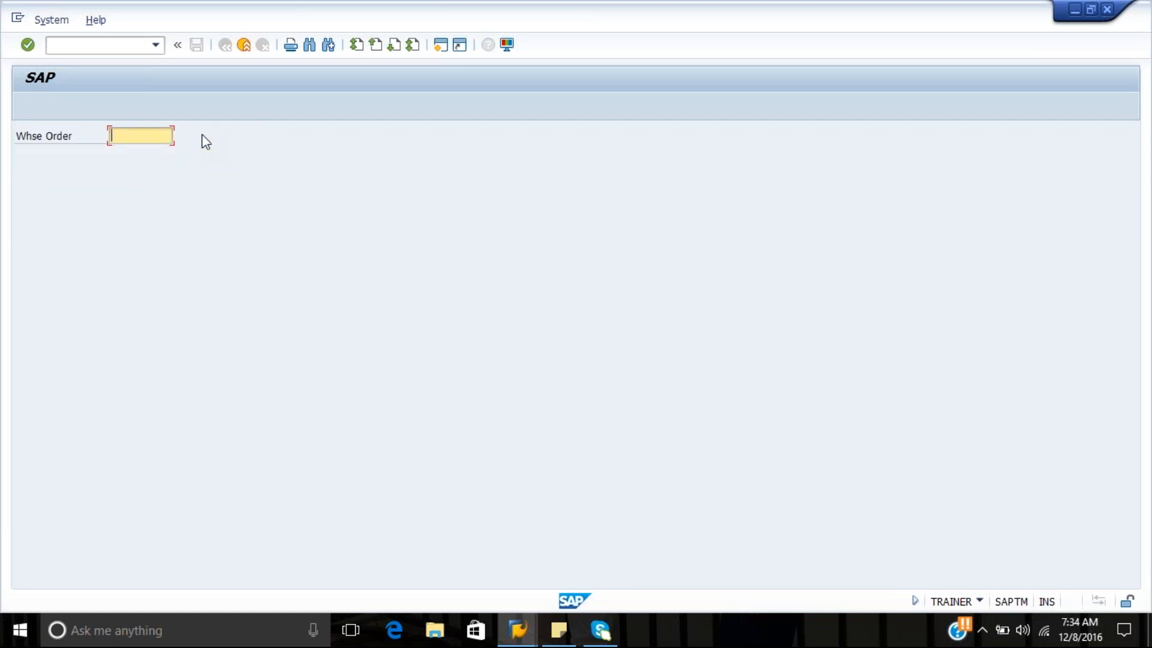
key(Down)
key(Down)
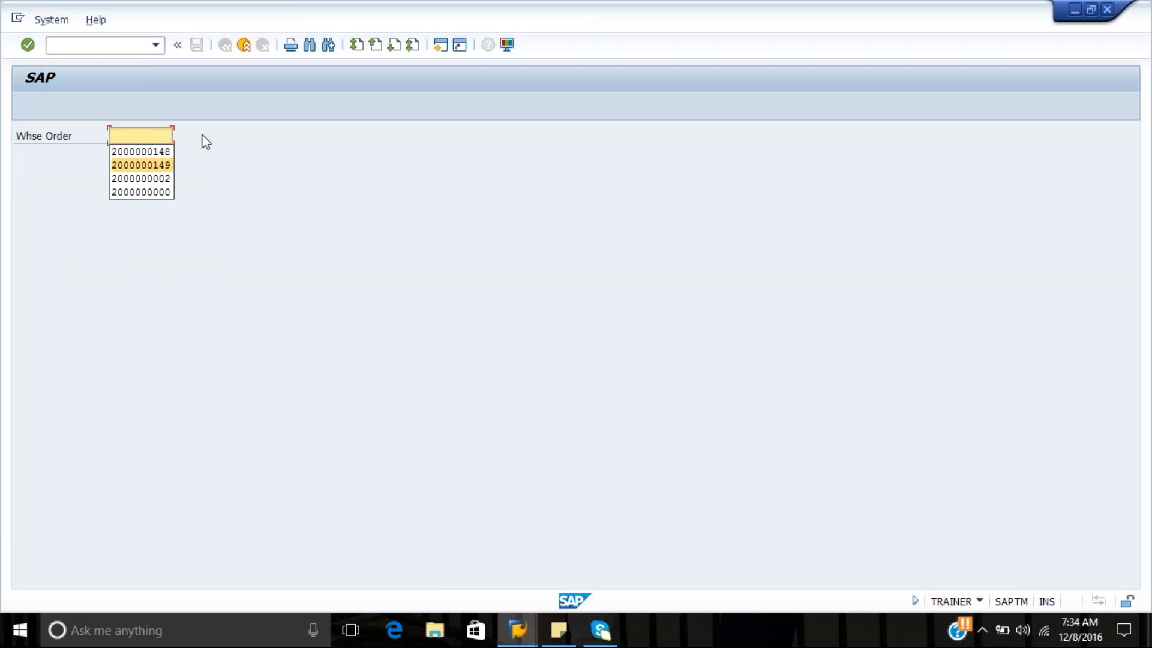
key(Up)
key(Return)
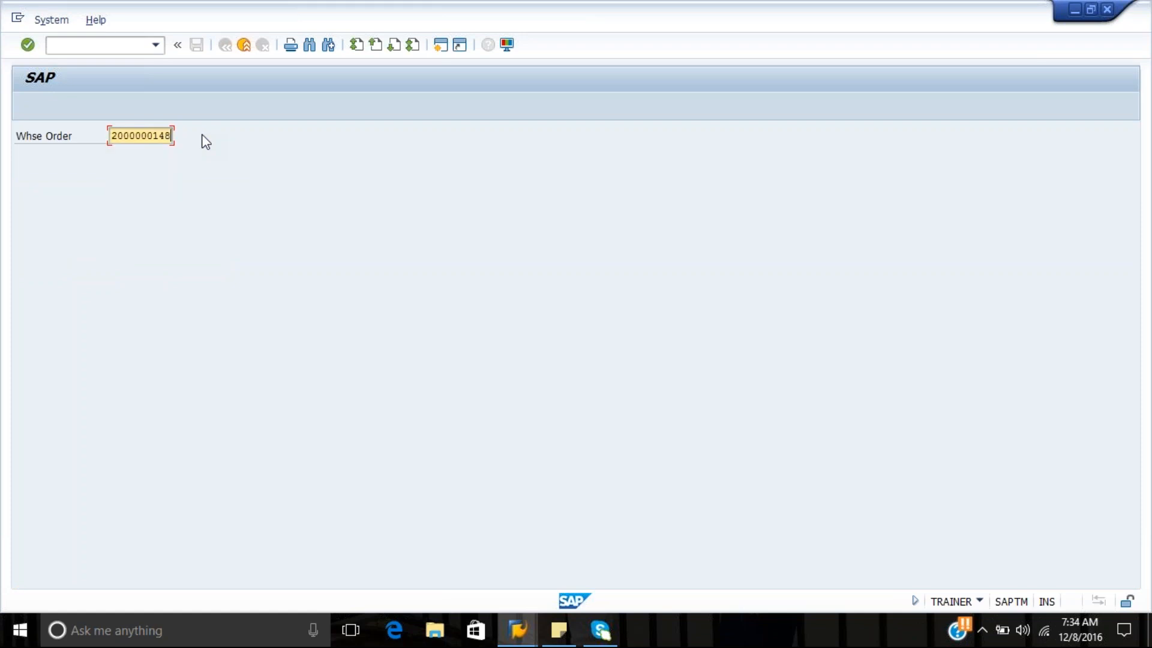
key(Return)
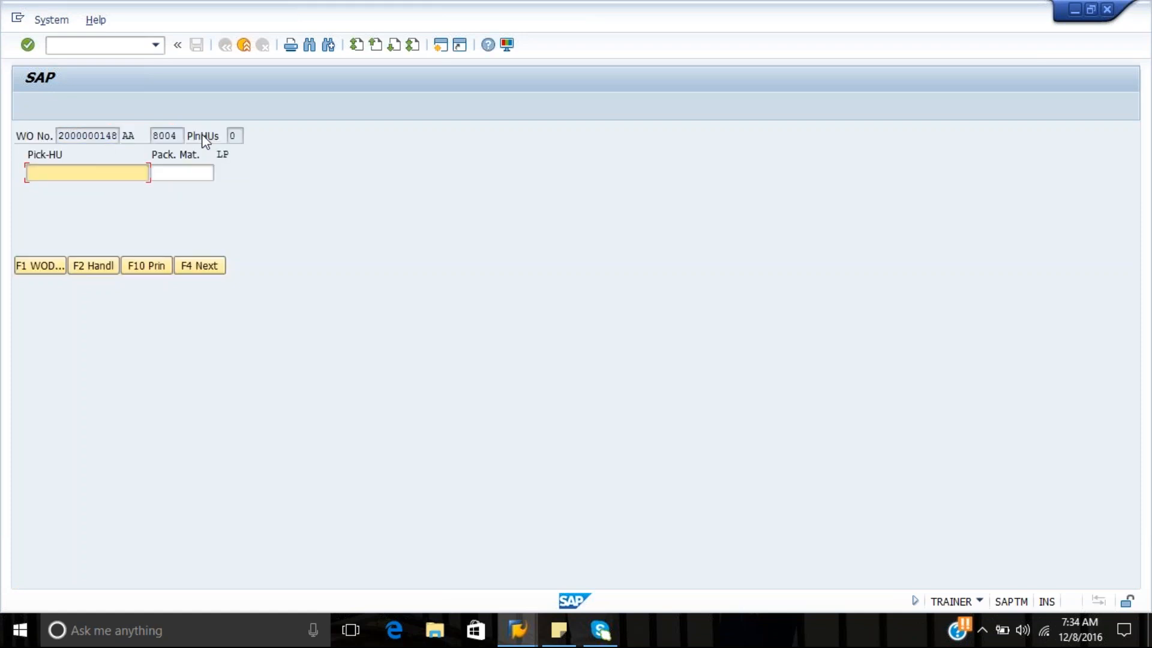
click(210, 264)
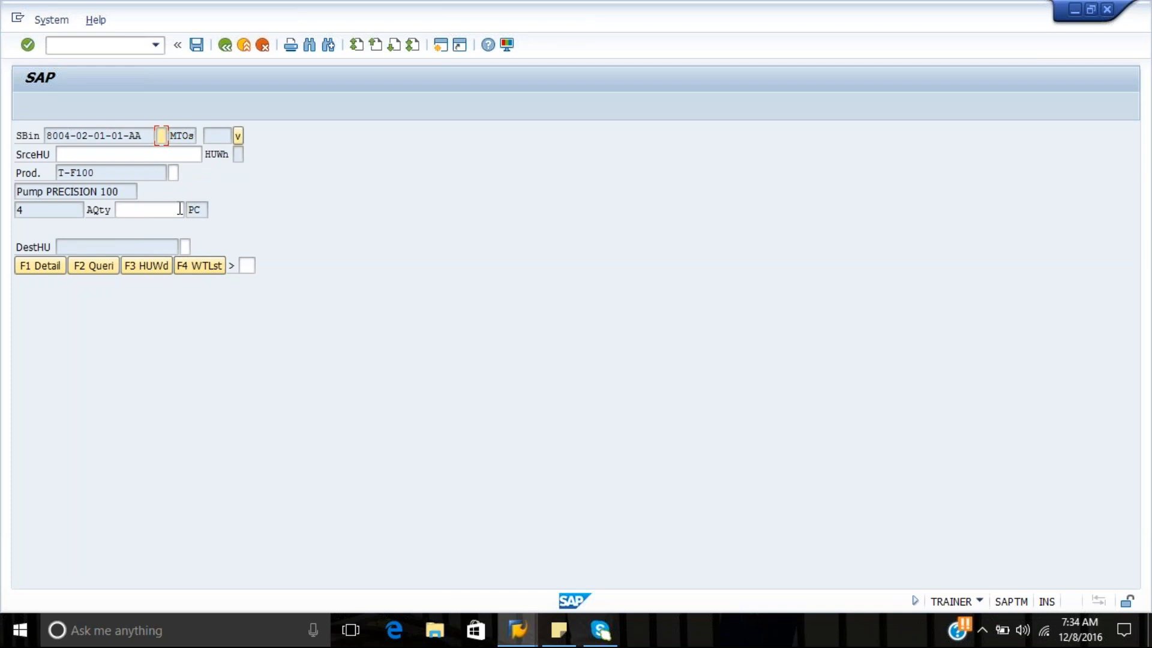
Leave the current pick and try to call up the warehouse order ending in 9 through Selection by WO
key(Return)
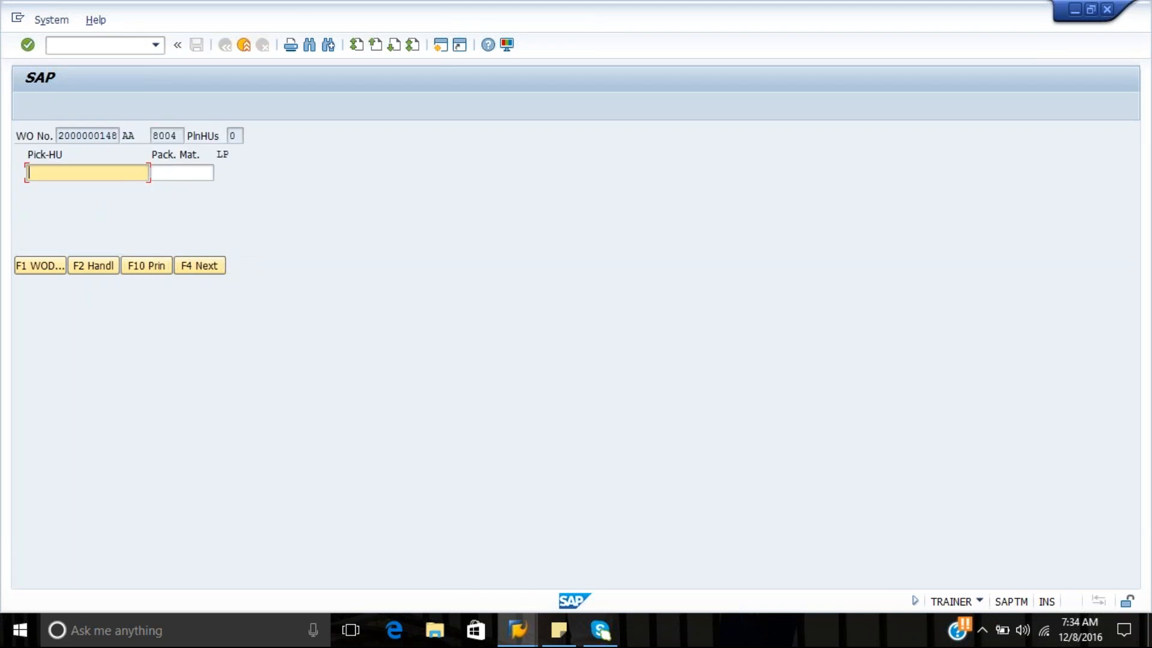
key(F7)
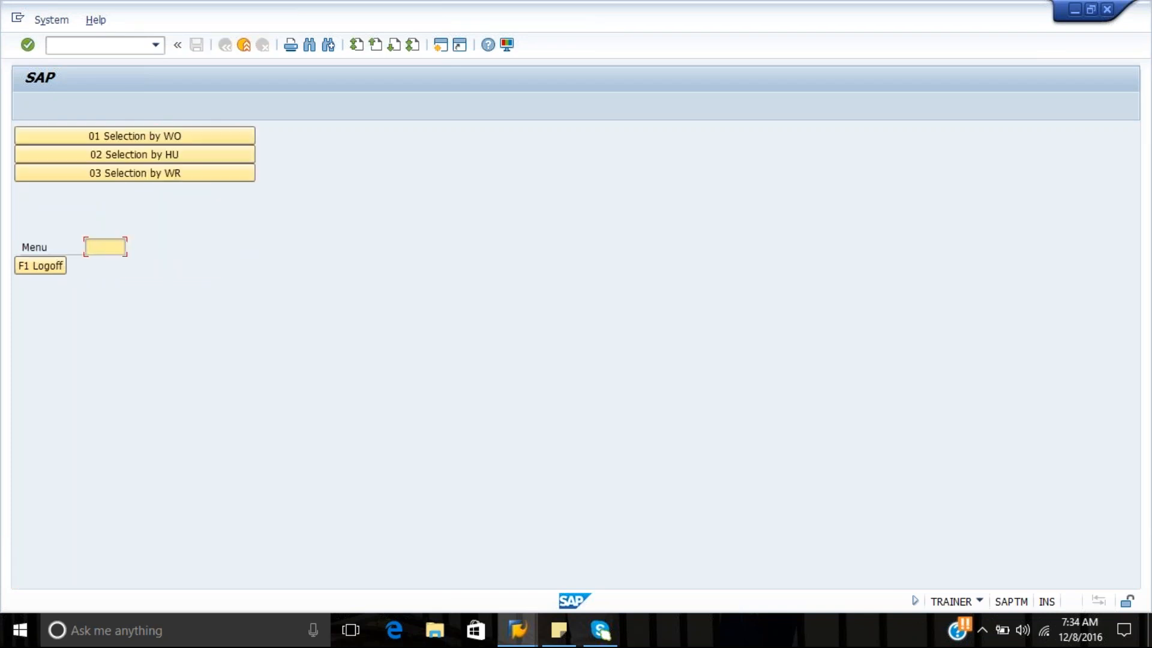
click(176, 138)
key(Down)
key(Down)
key(Down)
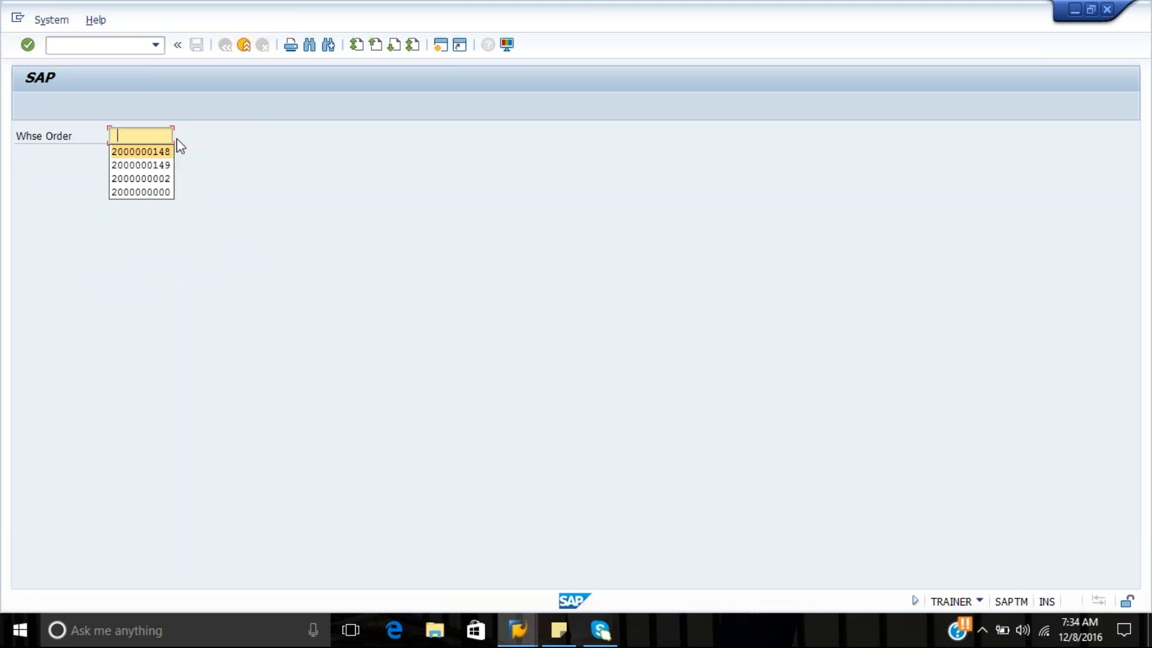
key(Return)
key(Return)
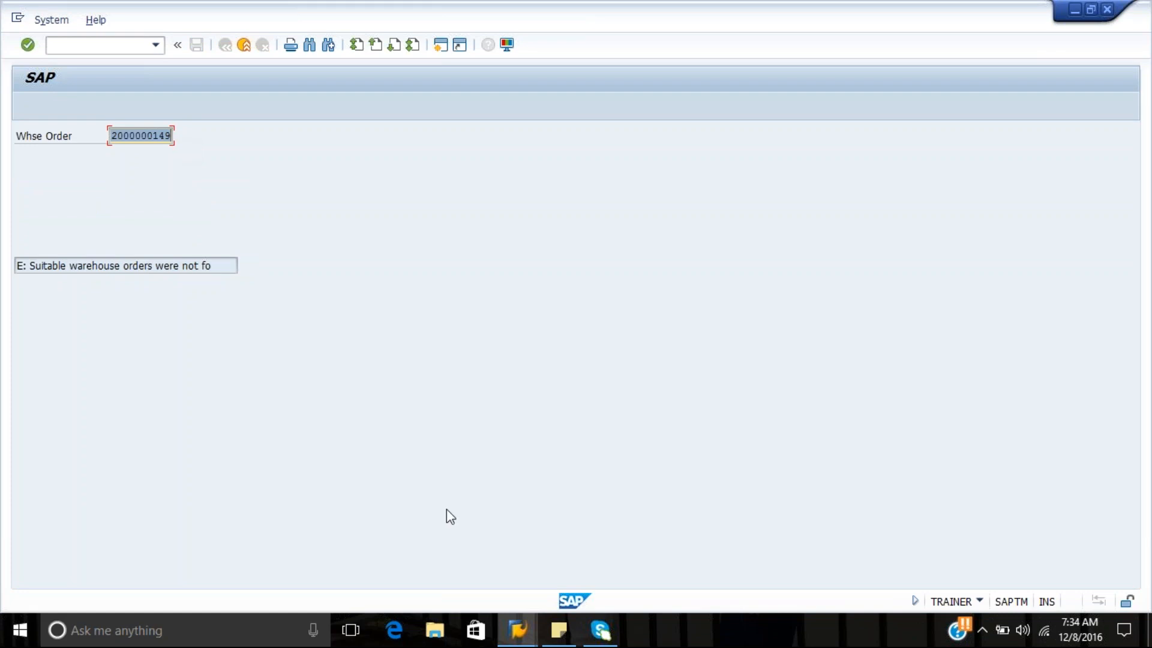
Switch to the Warehouse Management Monitor session, start SPRO in a new session with /ospro and display the SAP Reference IMG
click(517, 634)
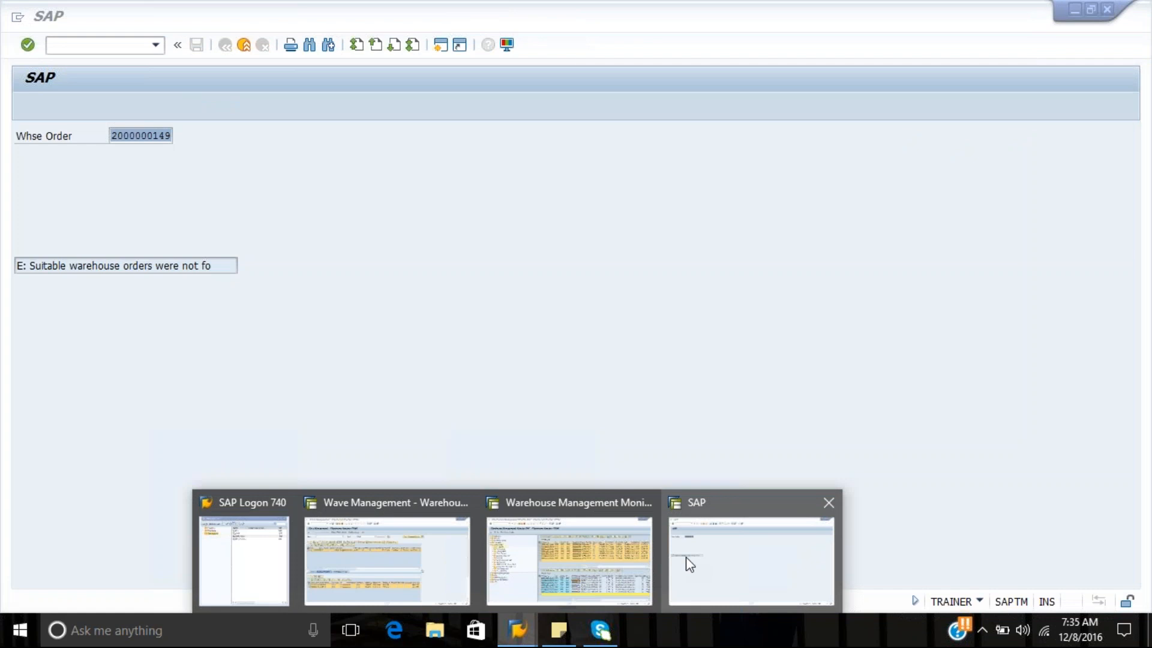
click(604, 576)
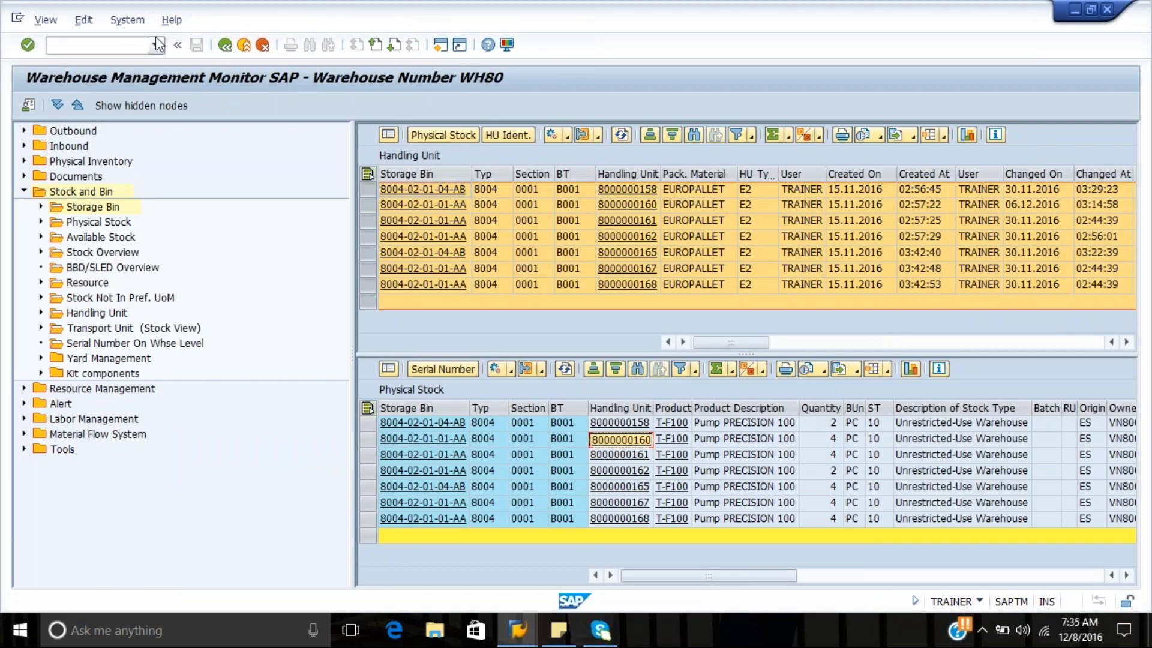
click(127, 44)
text(/ospro)
key(Return)
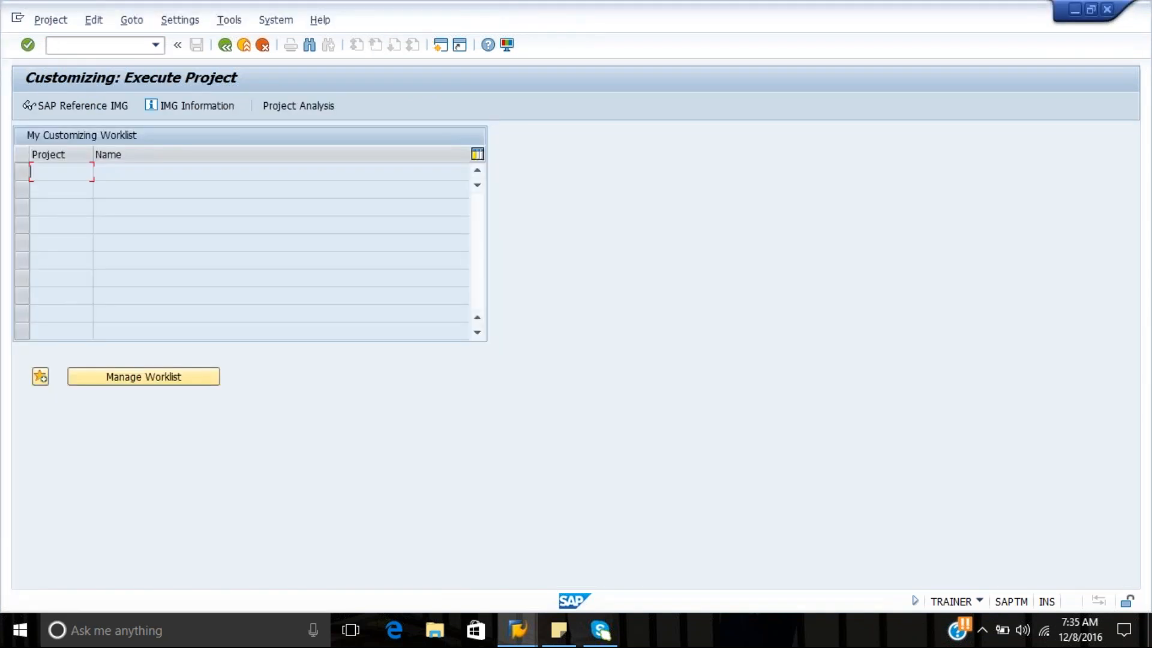
click(109, 102)
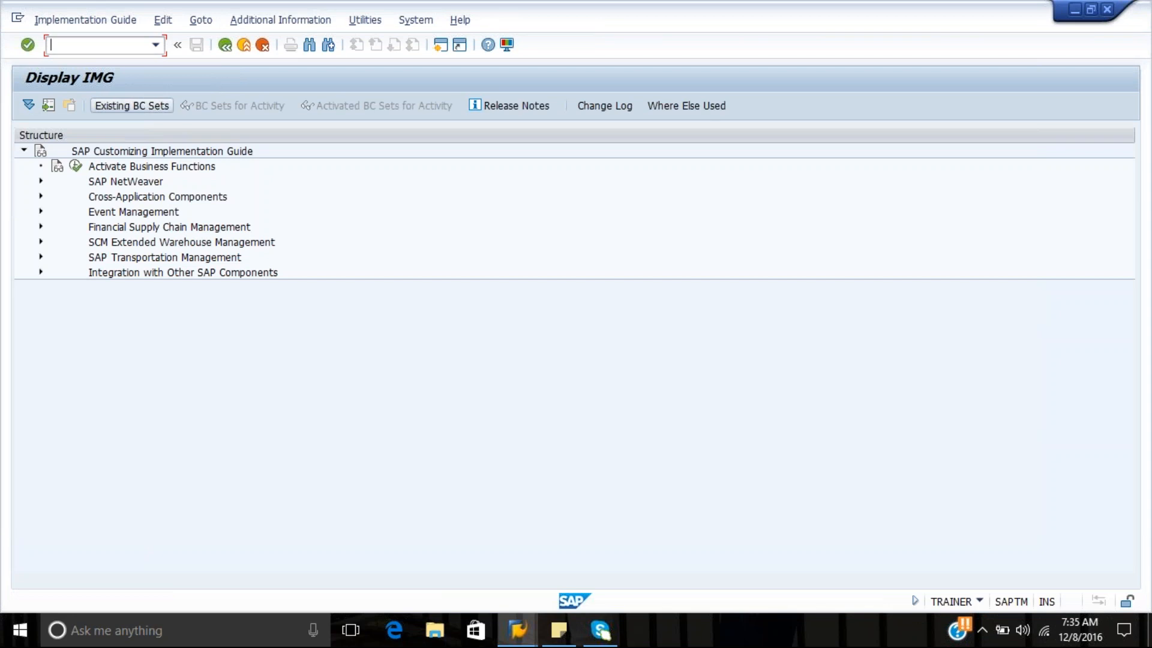
Open Define Warehouse-Specific Verification under Extended Warehouse Management, Mobile Data Entry, Verification Control
click(40, 242)
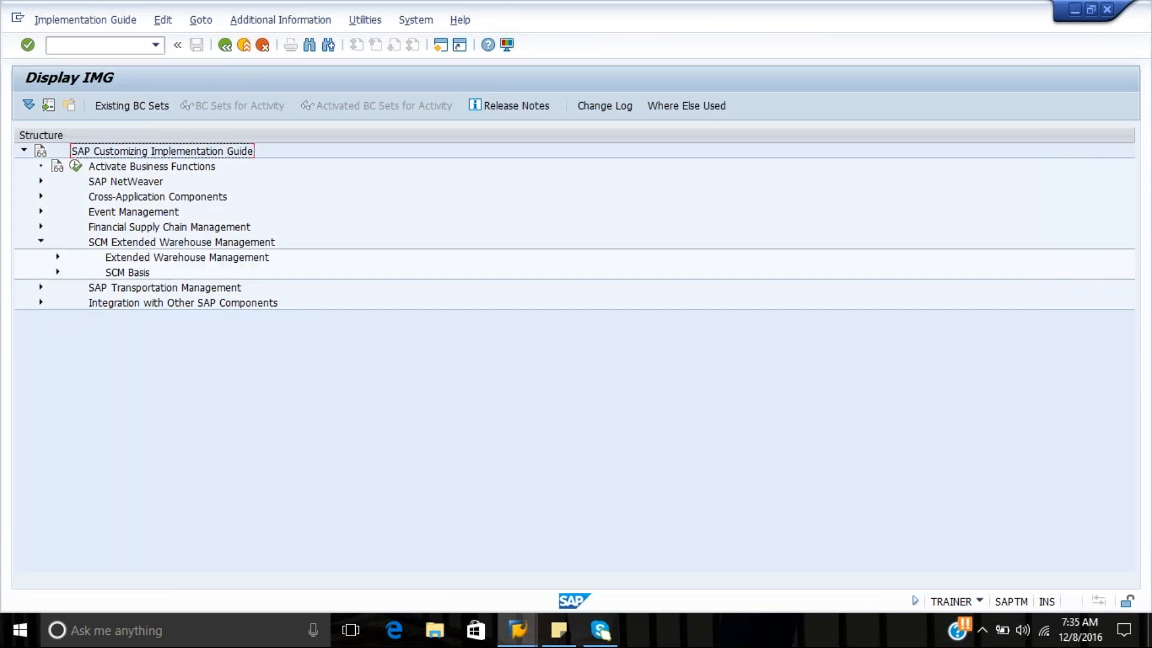
click(57, 257)
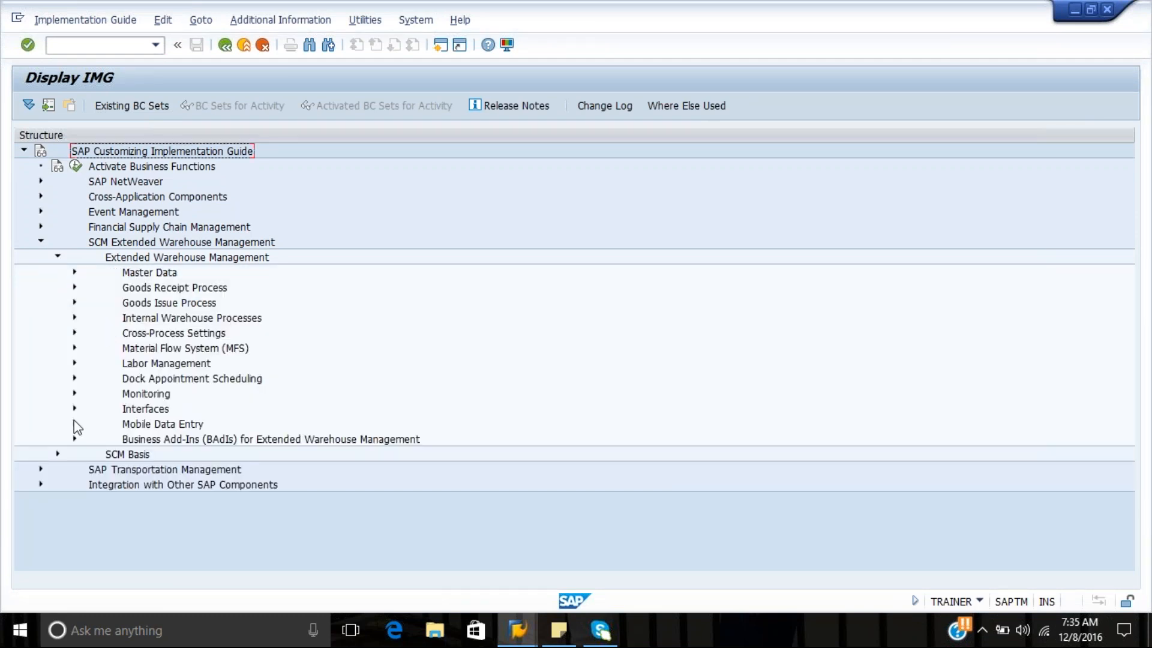
click(74, 424)
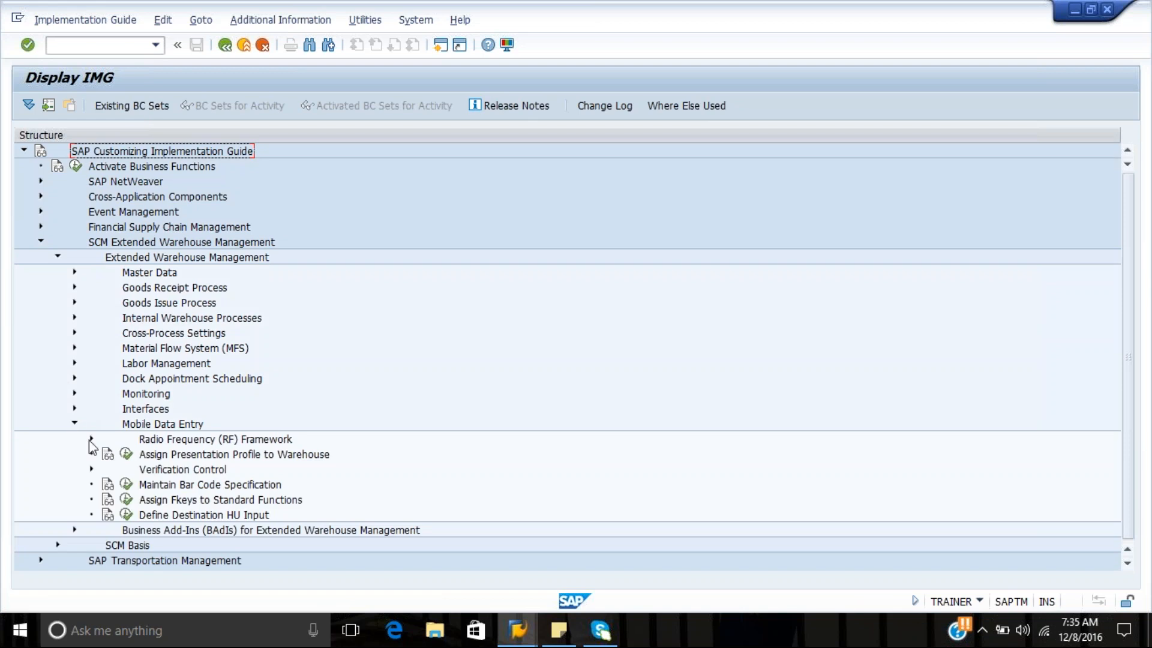
click(92, 469)
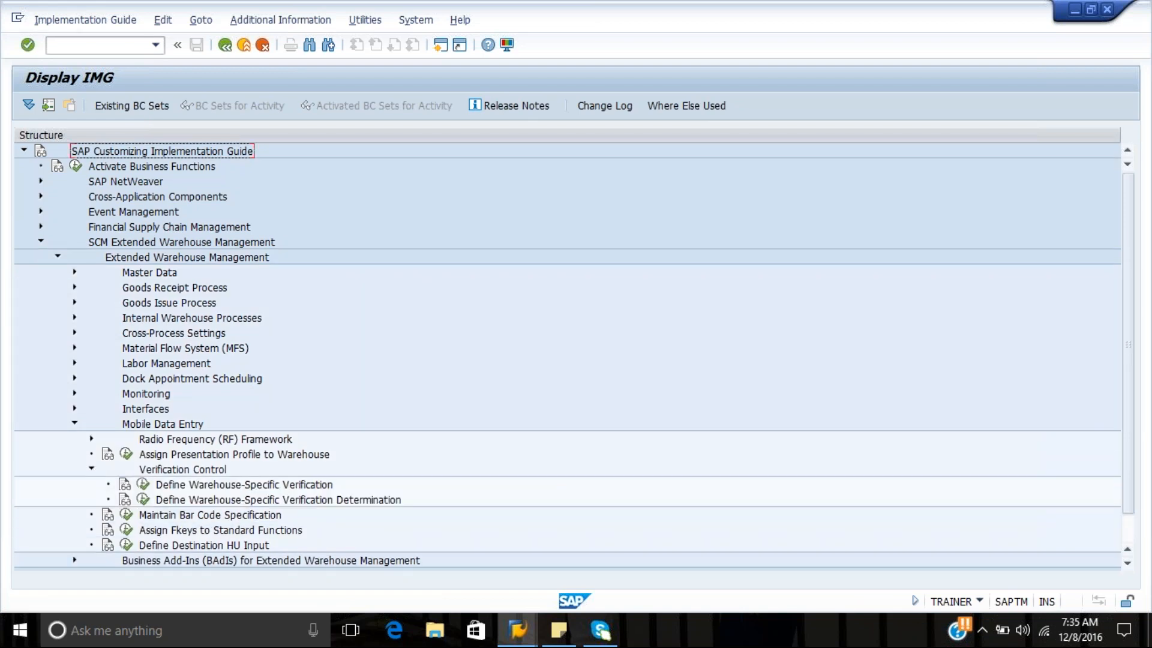
click(144, 486)
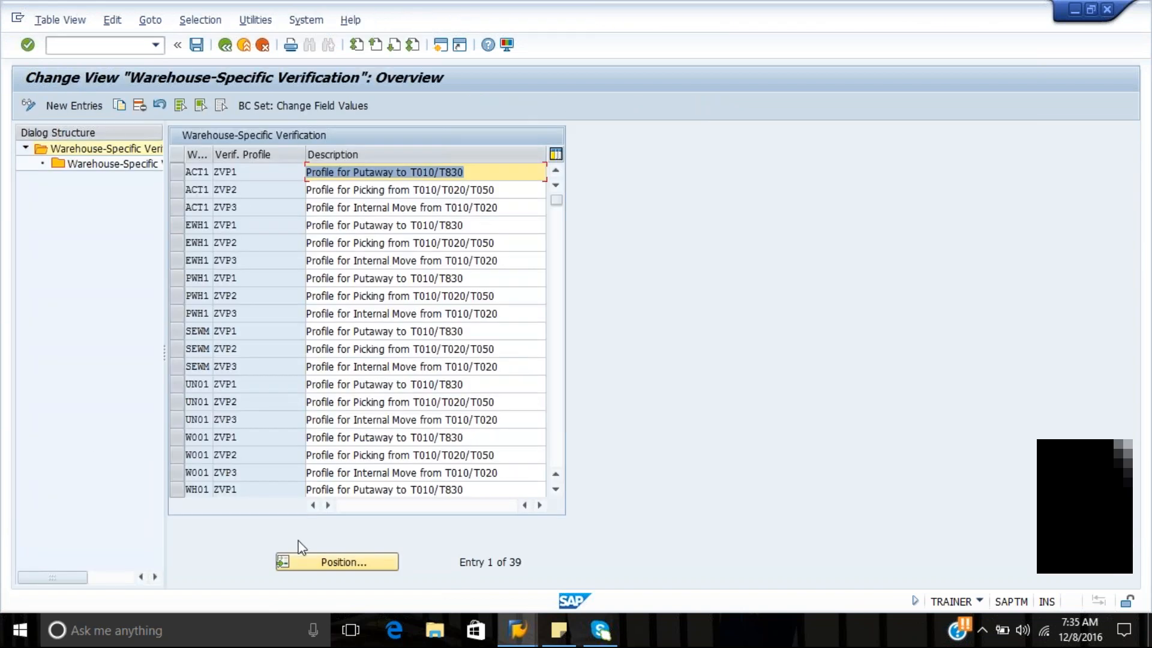
Position the warehouse-specific verification list at warehouse WH01
click(300, 555)
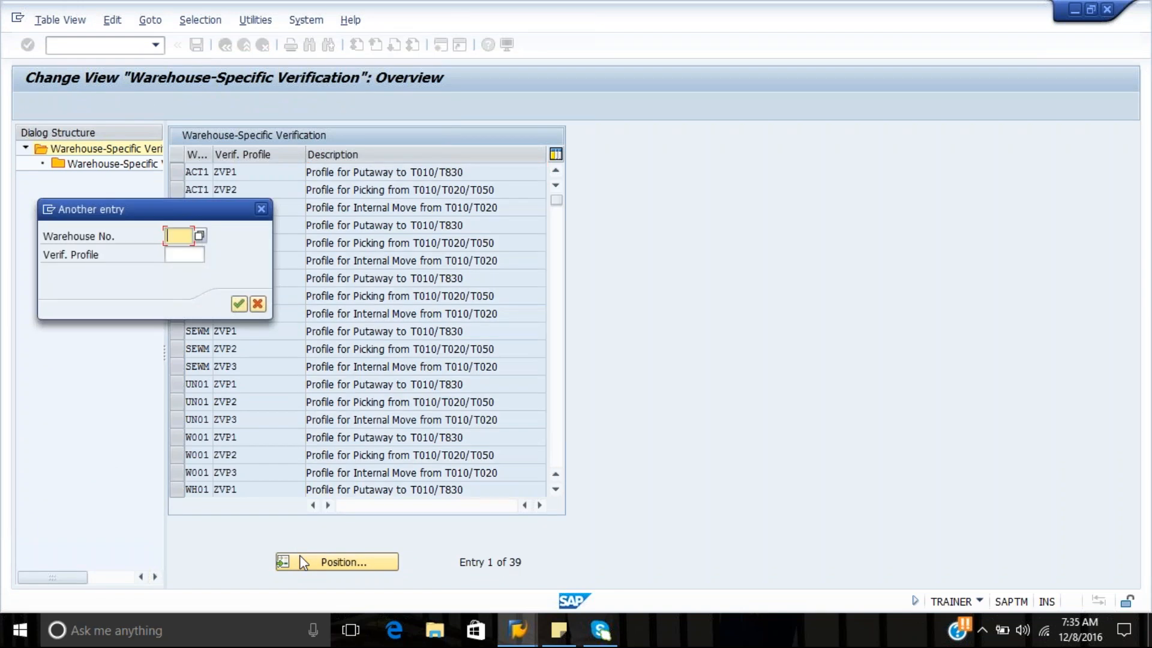
key(BackSpace)
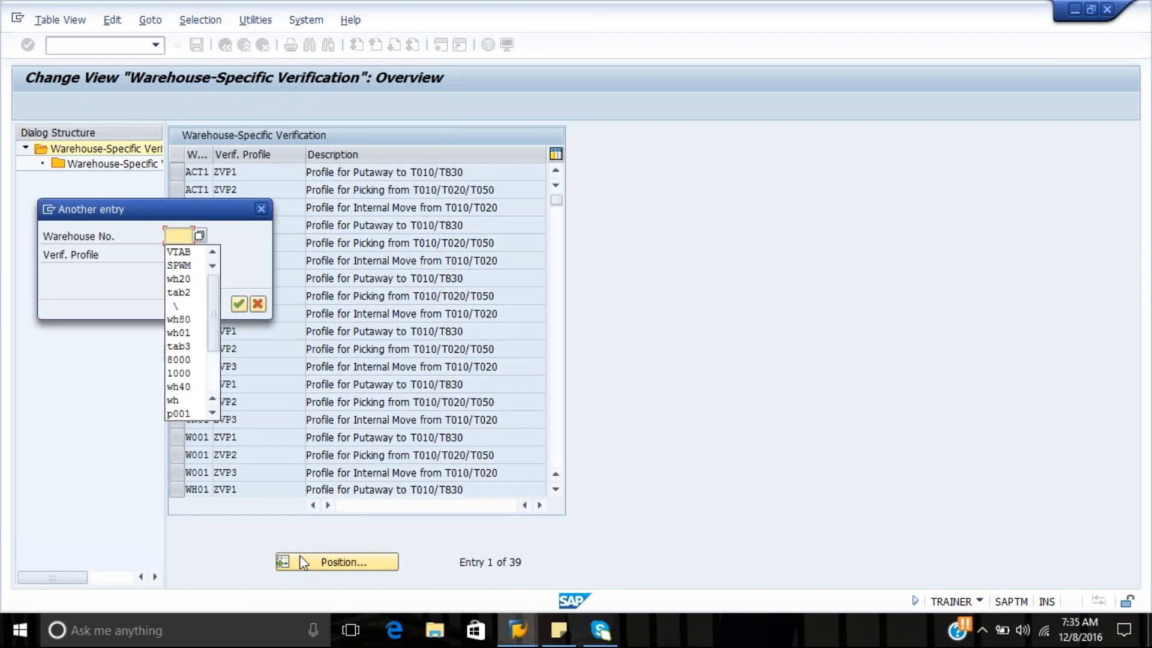
text(Wh01)
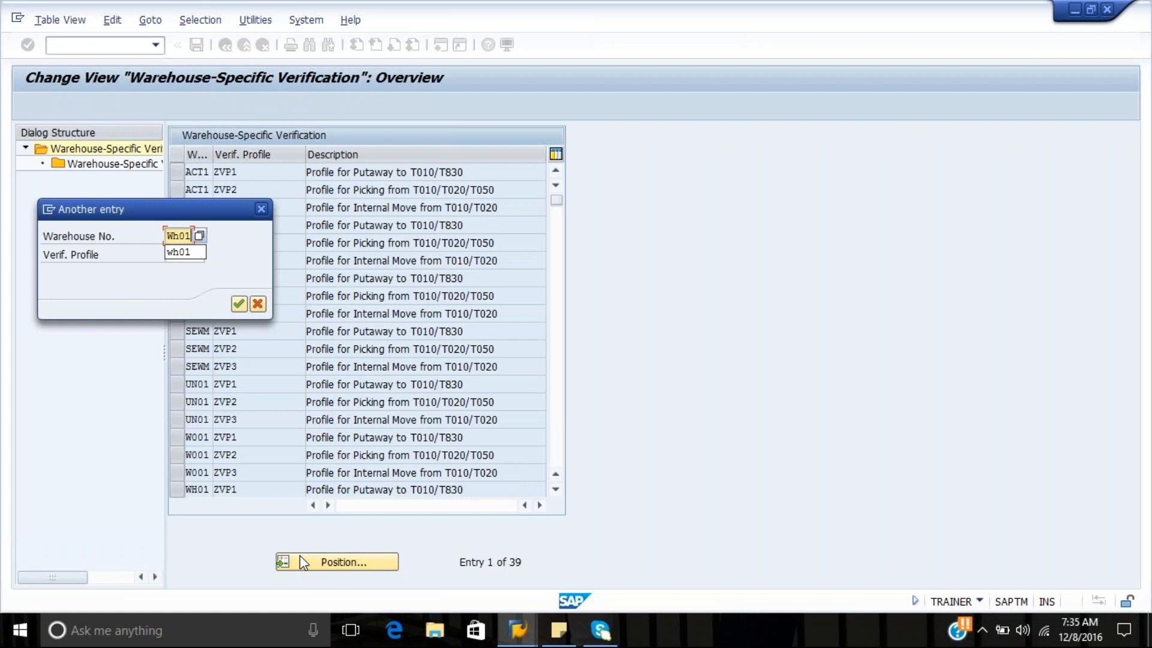
key(Tab)
key(Return)
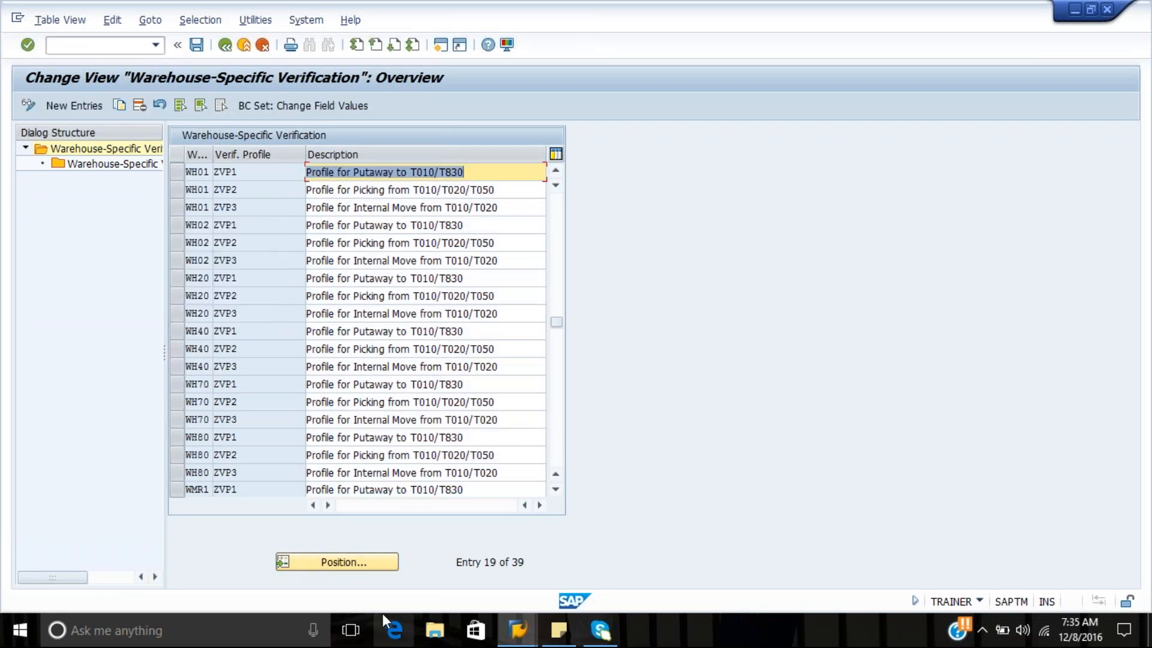
Examine the verification objects of WH80 picking profile ZVP2, then return to the IMG structure
click(180, 456)
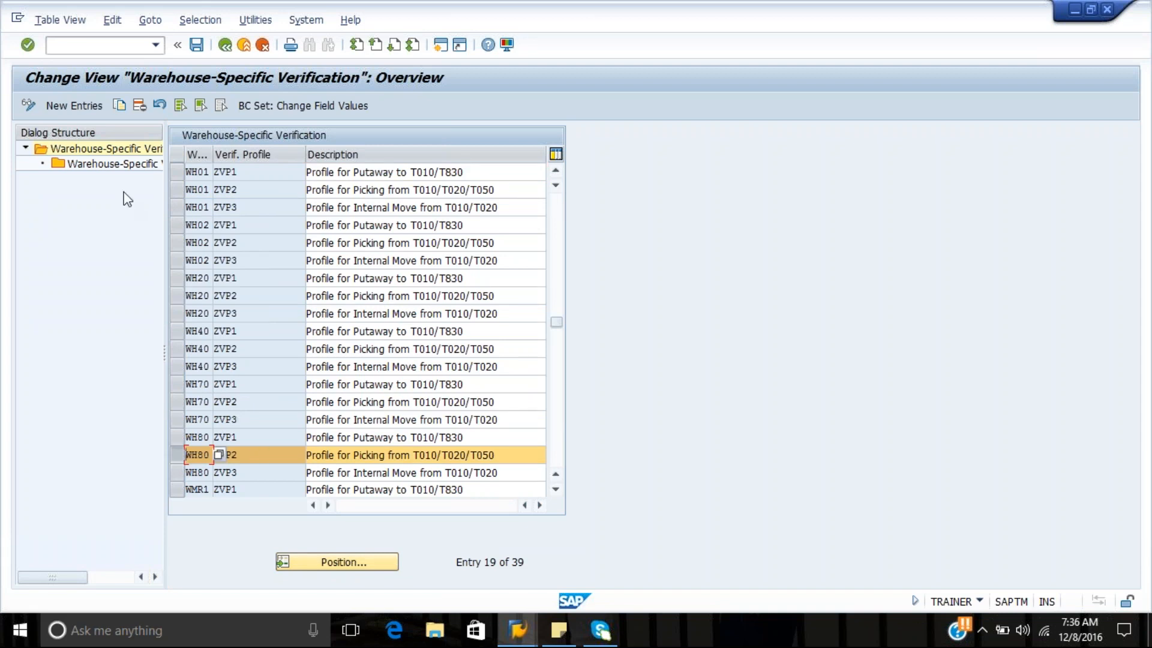
click(99, 173)
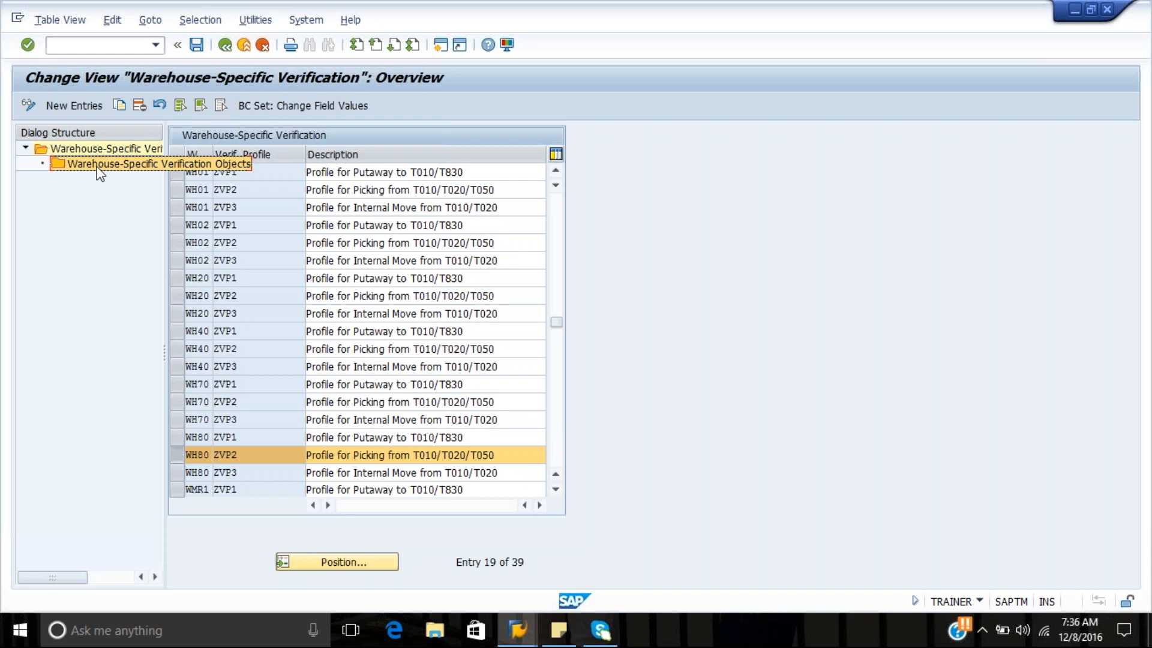
double_click(100, 171)
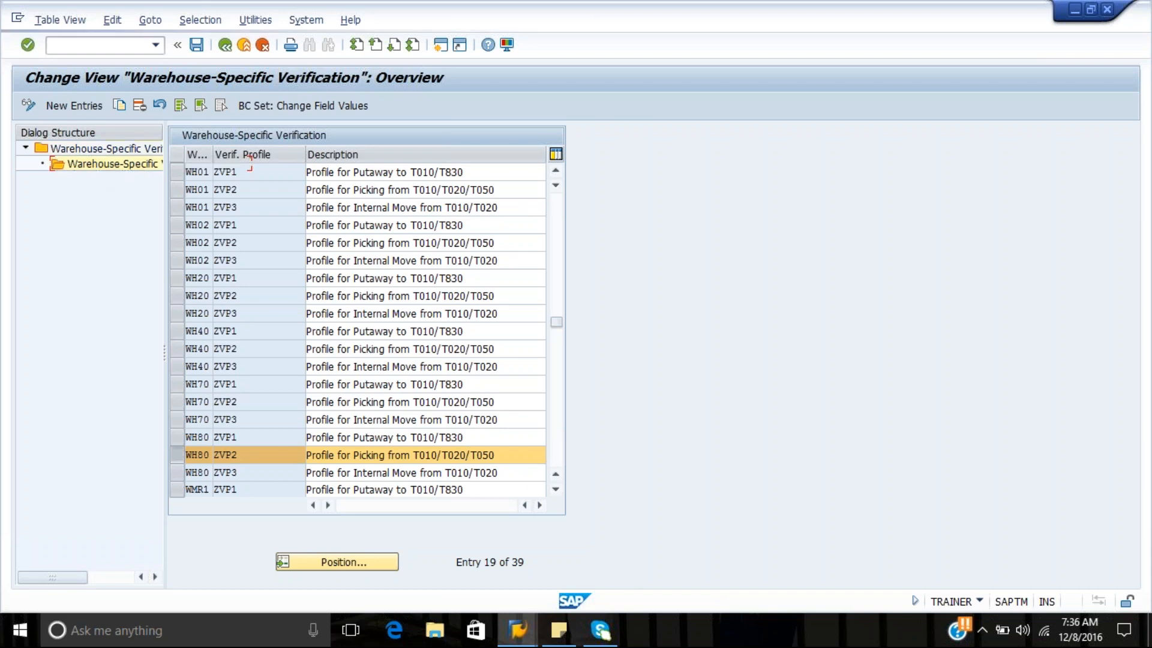
click(202, 227)
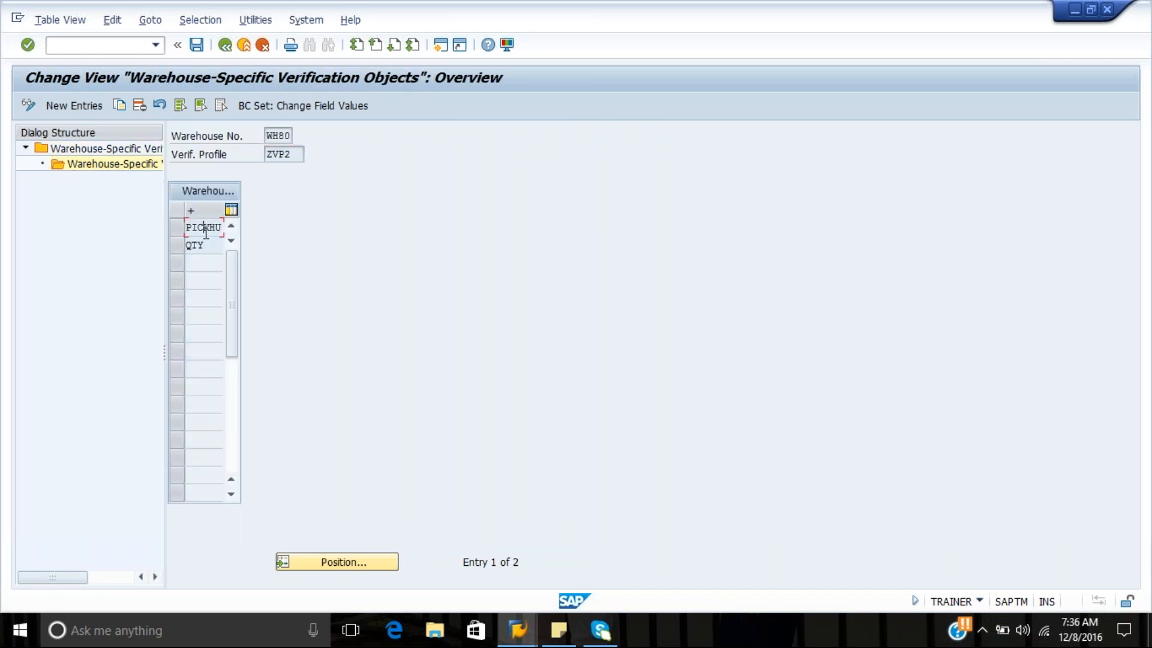
click(206, 244)
click(229, 51)
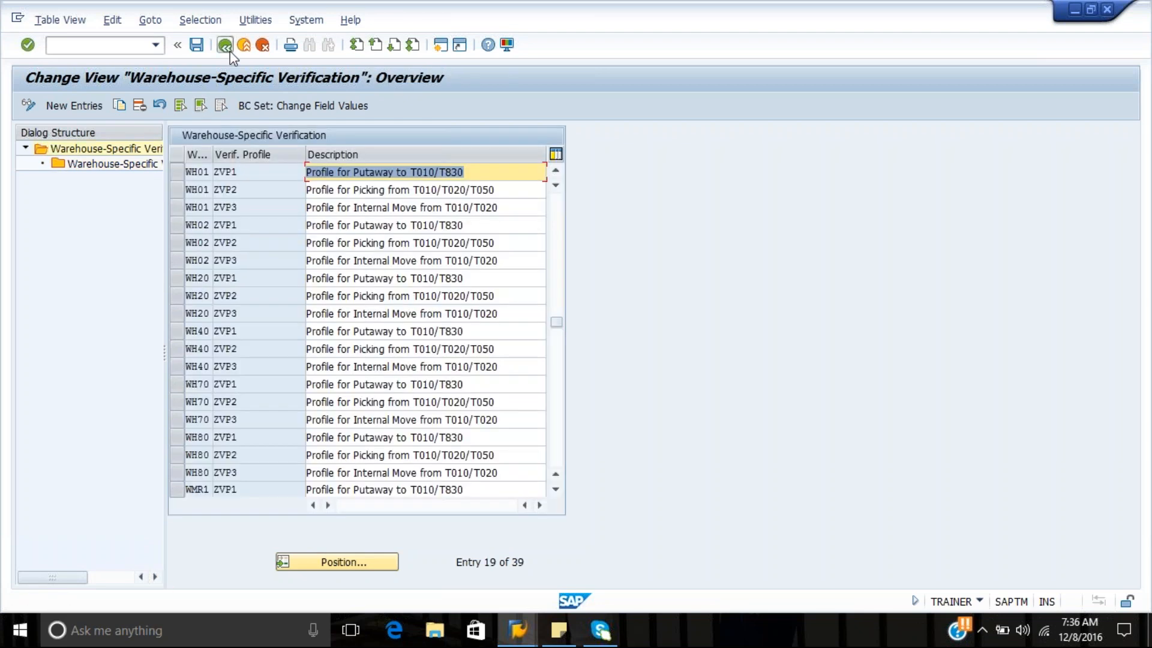
click(229, 52)
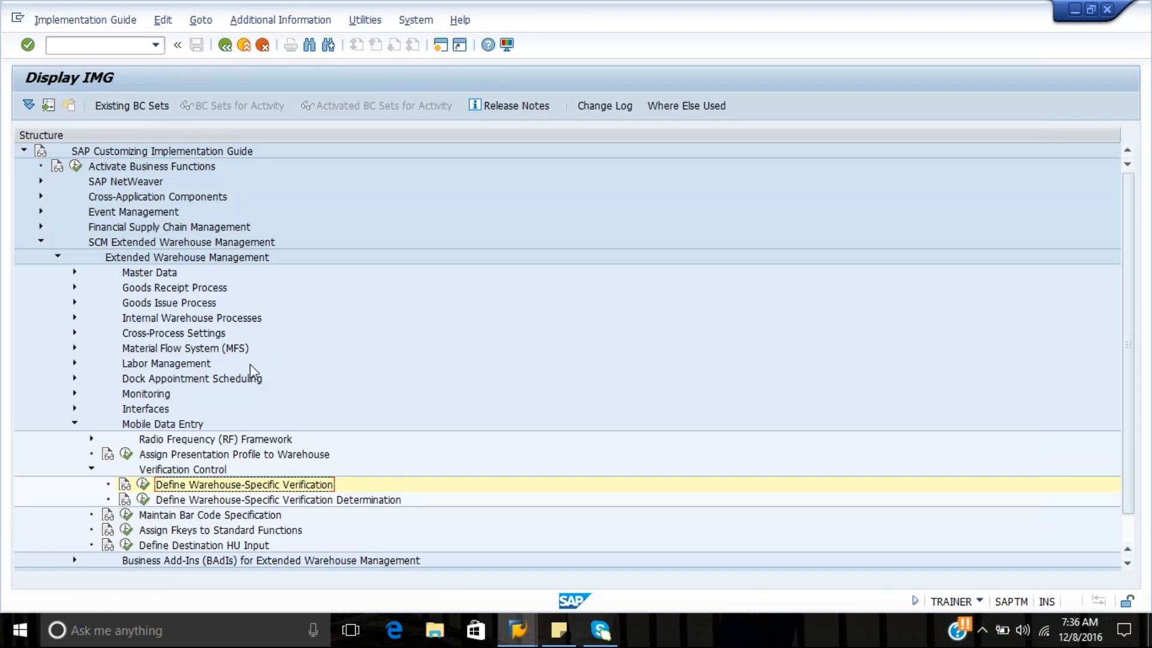
Open Define Warehouse-Specific Verification Determination and start a new entry for warehouse WH80 with process type 2010
click(144, 501)
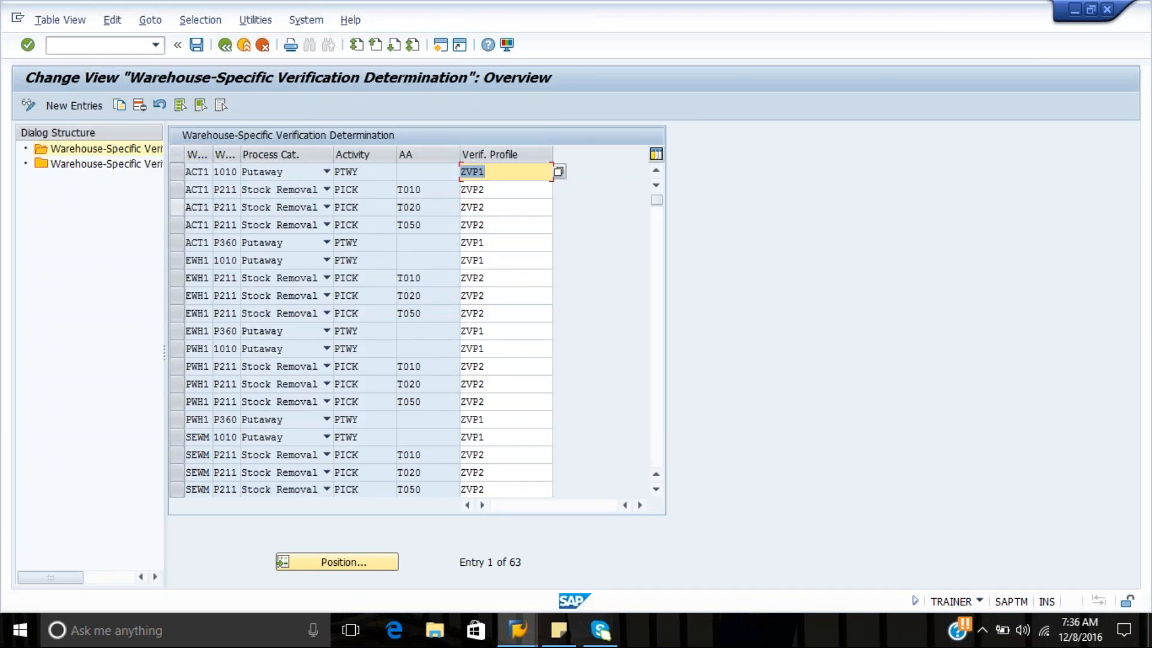
click(91, 102)
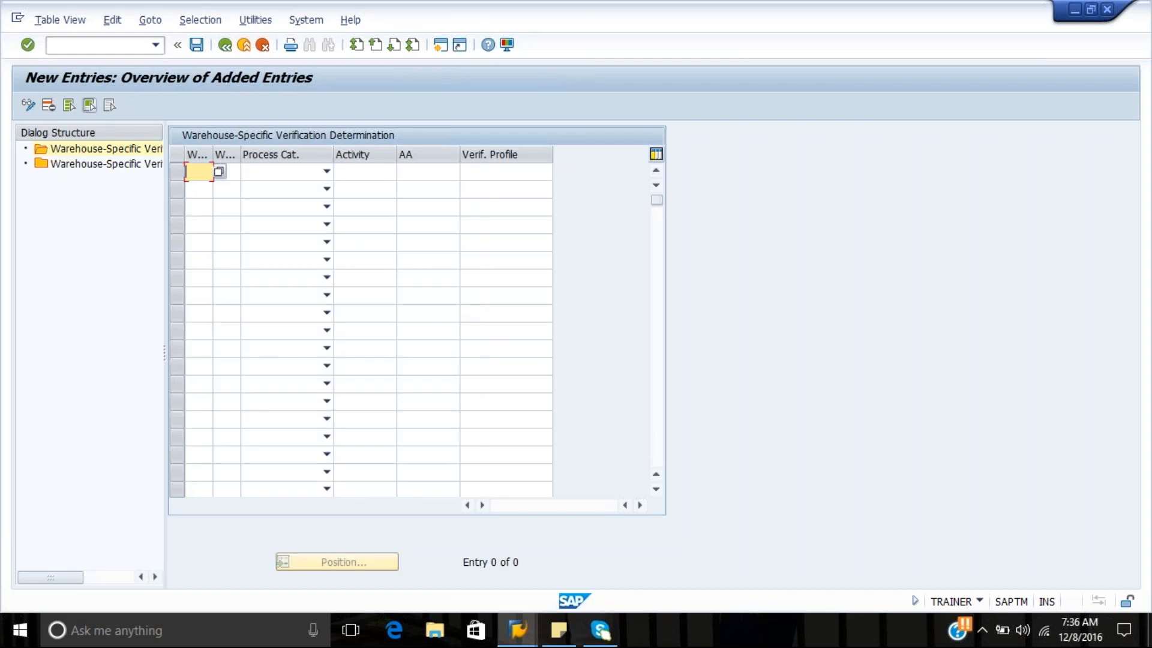
text(WH80)
key(Tab)
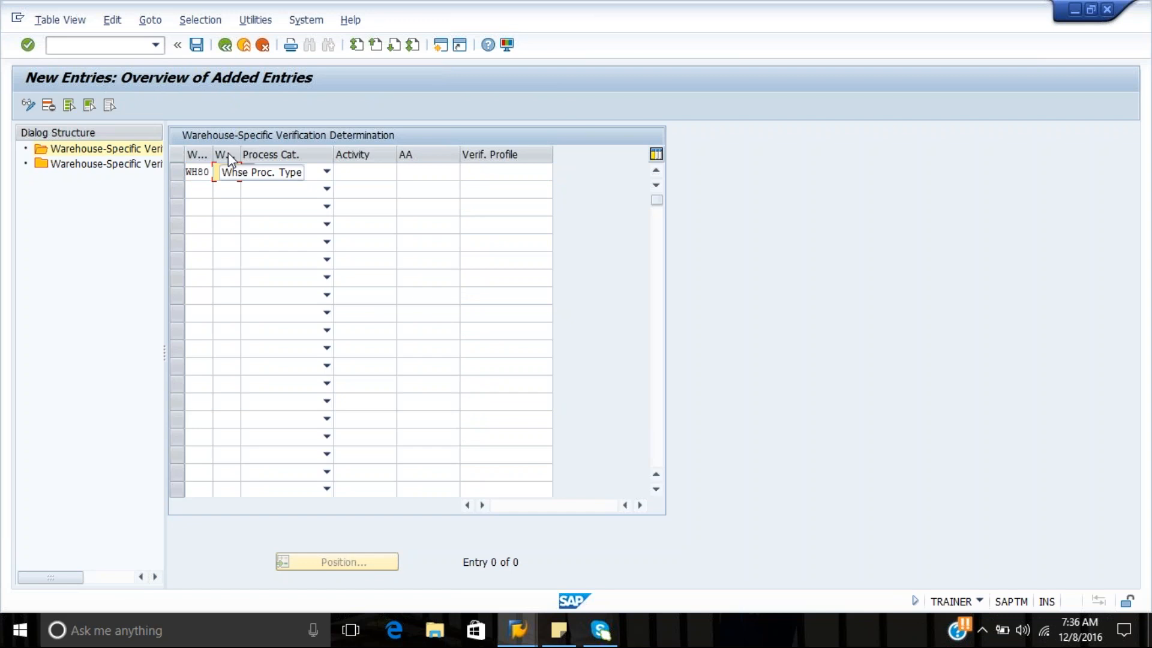
text(2010)
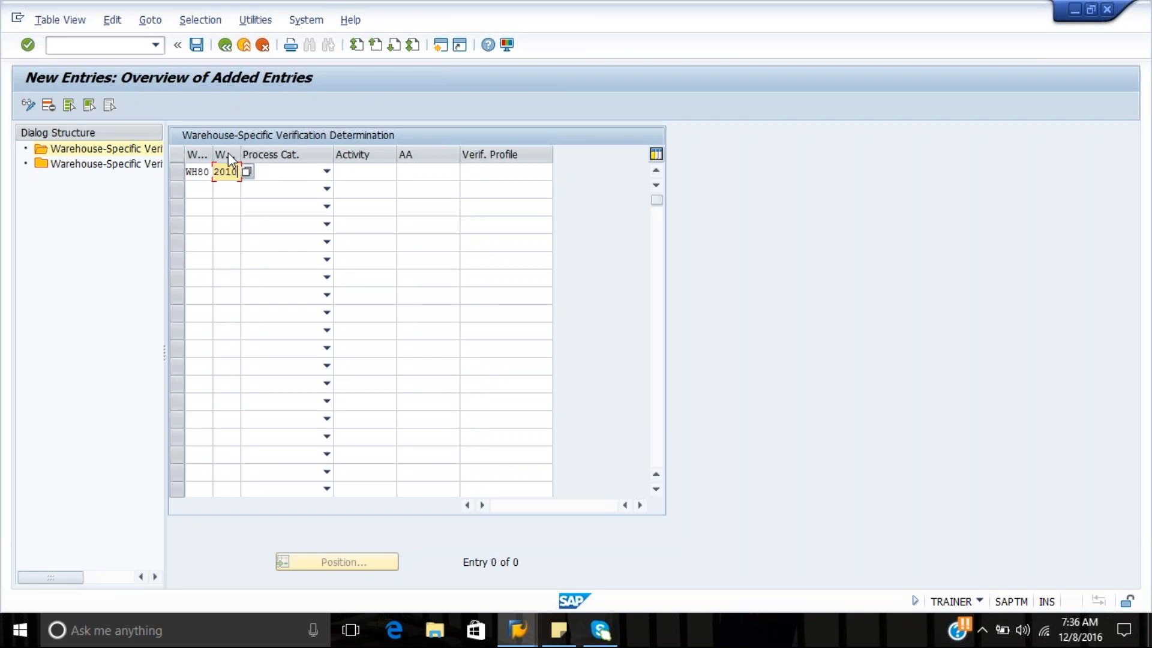
Complete the entry with process category Stock Removal, activity PICK, no activity area and verification profile ZVP2
click(324, 173)
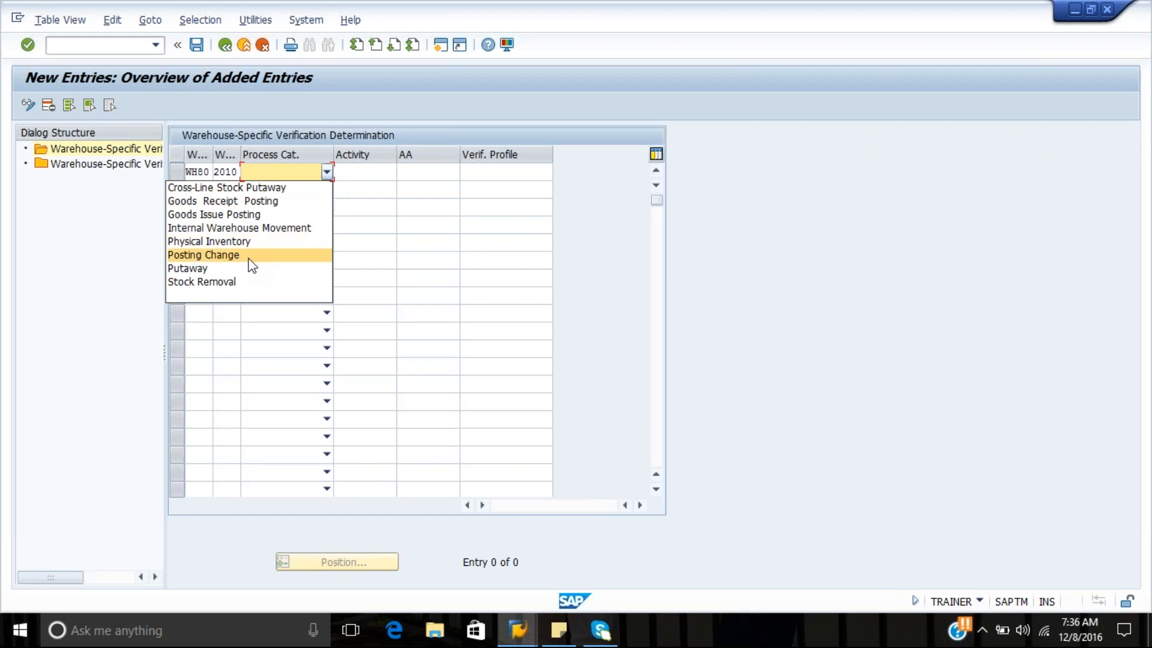
click(228, 282)
key(Tab)
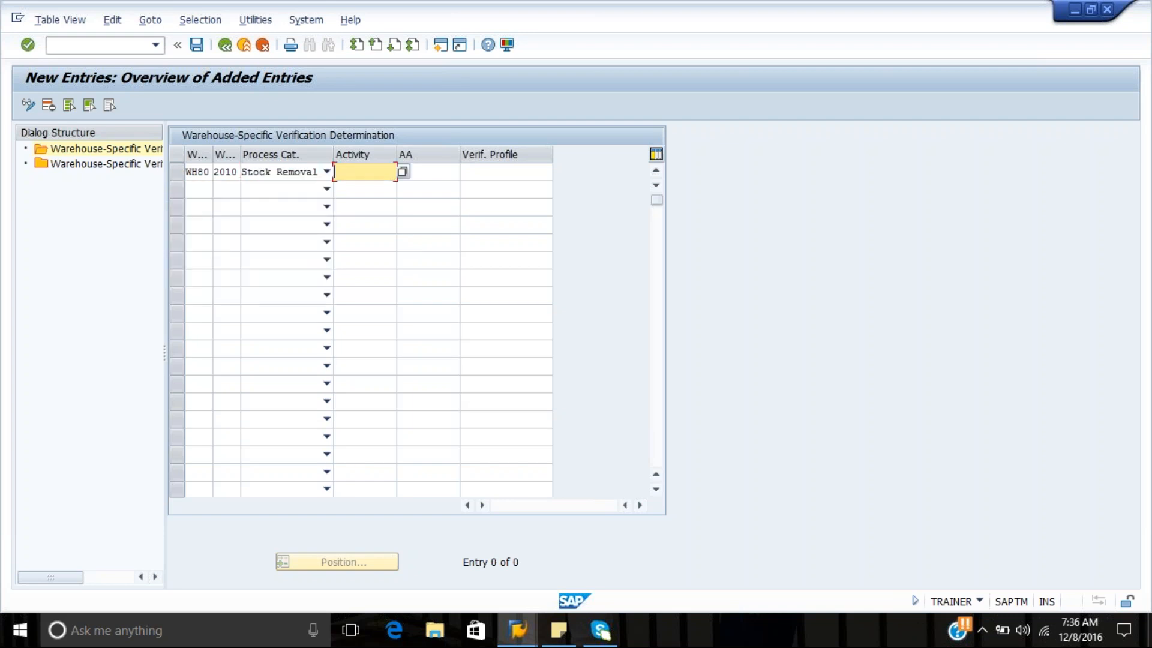
text(PICK)
key(Tab)
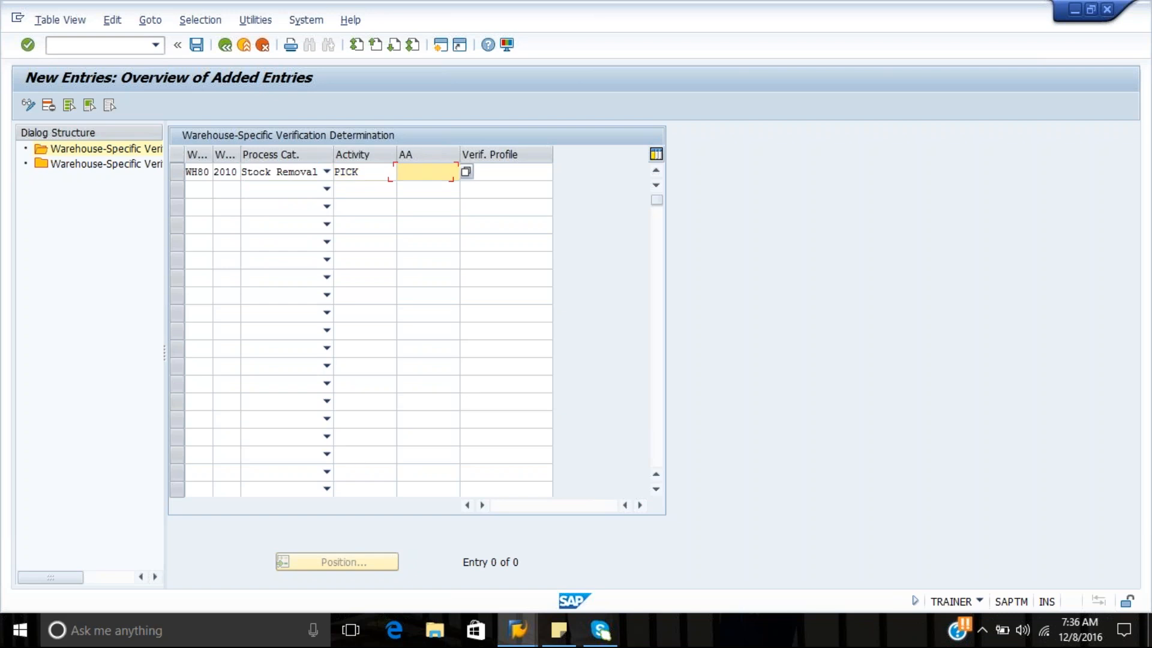
key(Tab)
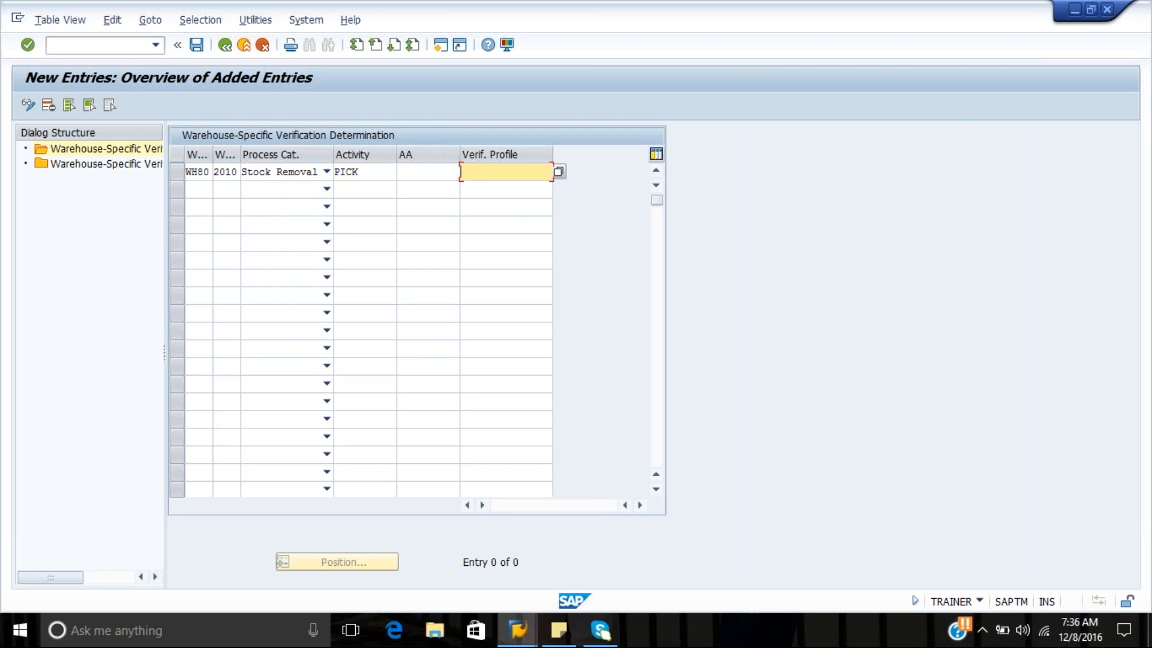
text(ZVP2)
key(Return)
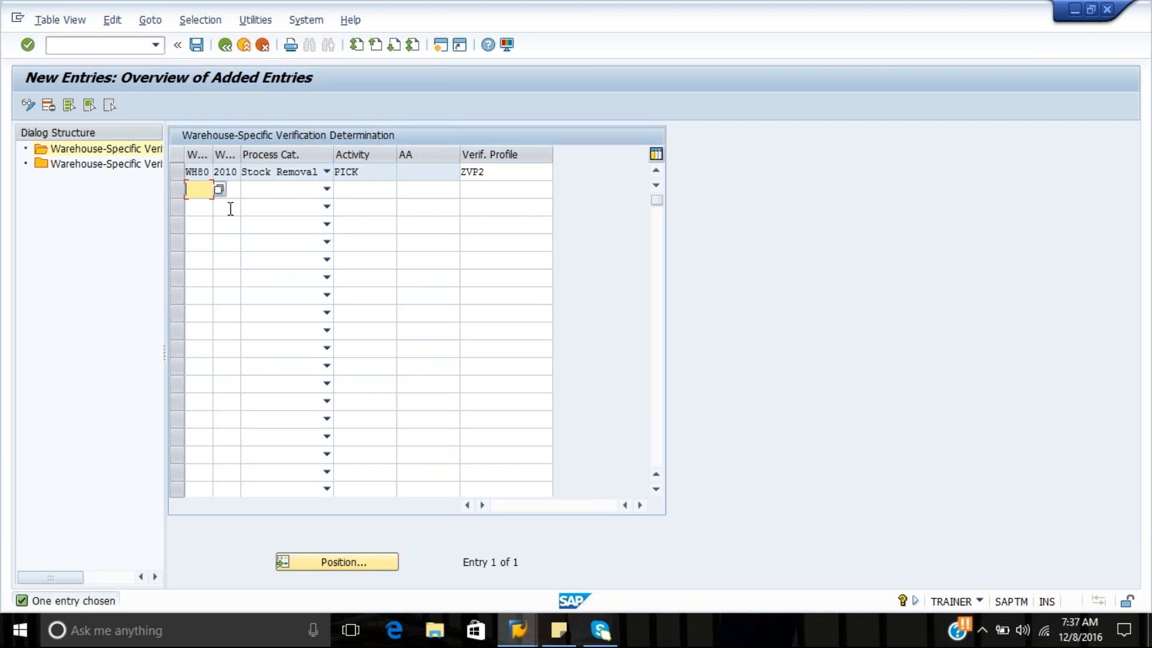
Start a second entry for warehouse WH80 with process type 2010 and process category Stock Removal
text(Wh80)
key(Tab)
text(2010)
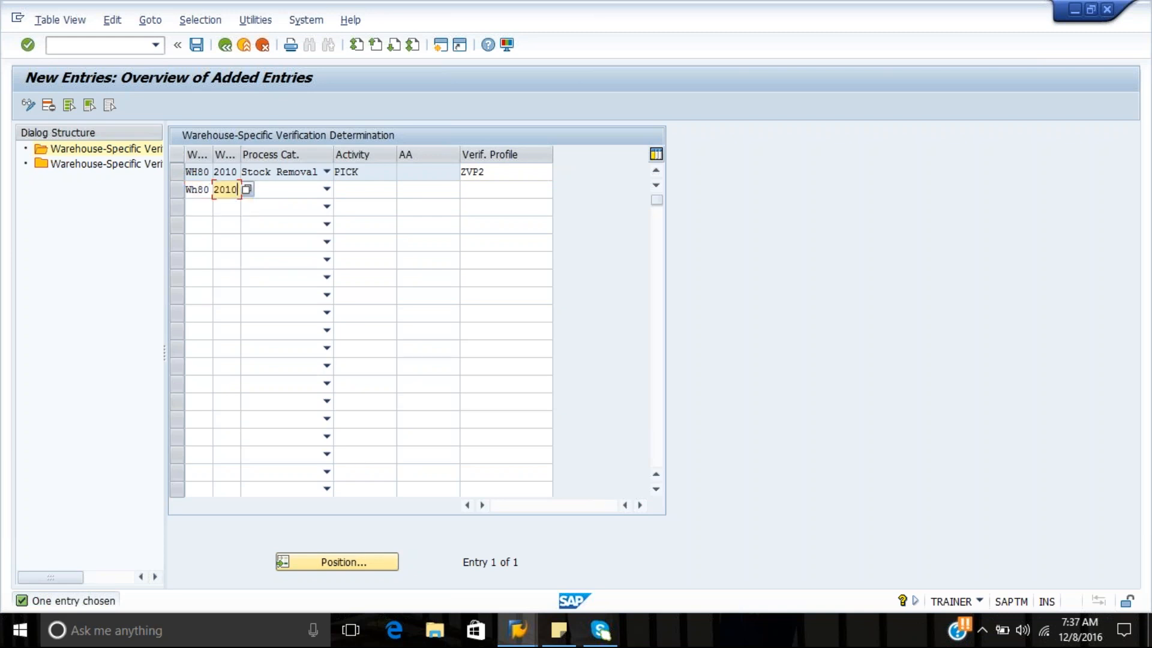
click(327, 189)
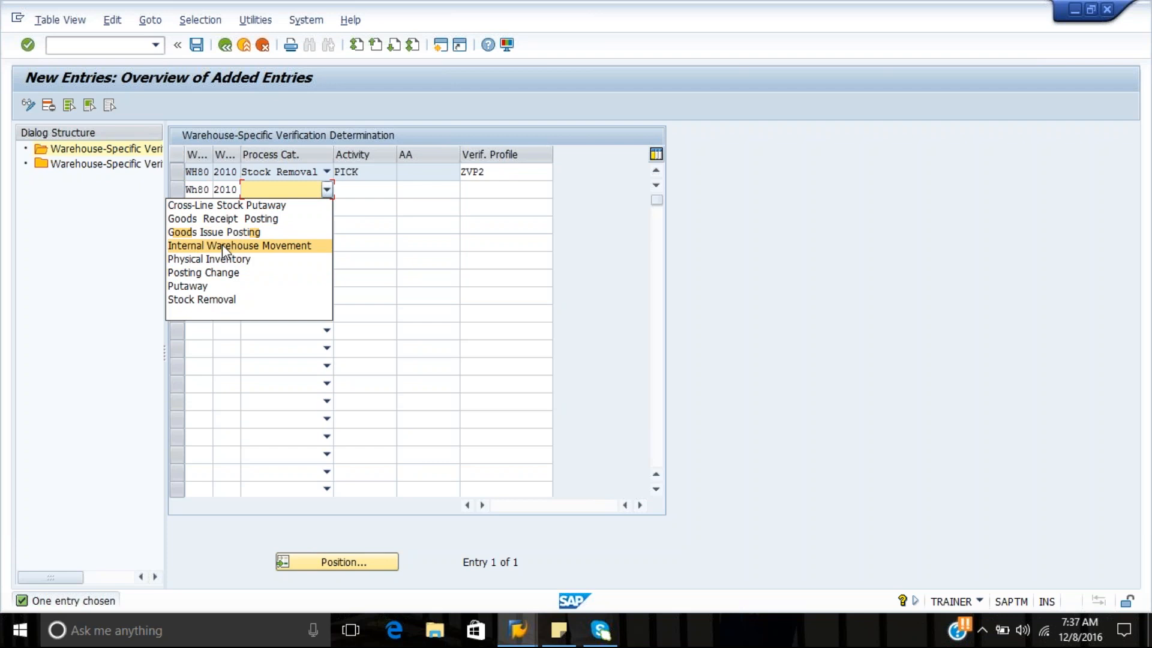
click(207, 299)
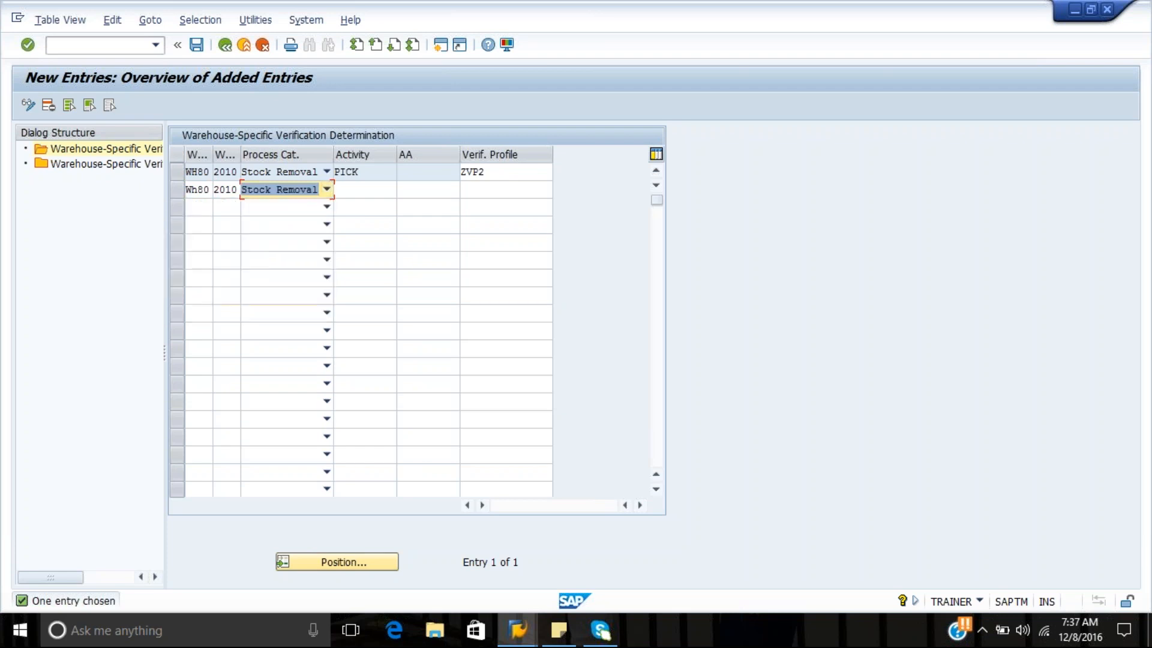
Complete the second entry with activity PICK, activity area 8004 and verification profile ZVP2
click(365, 189)
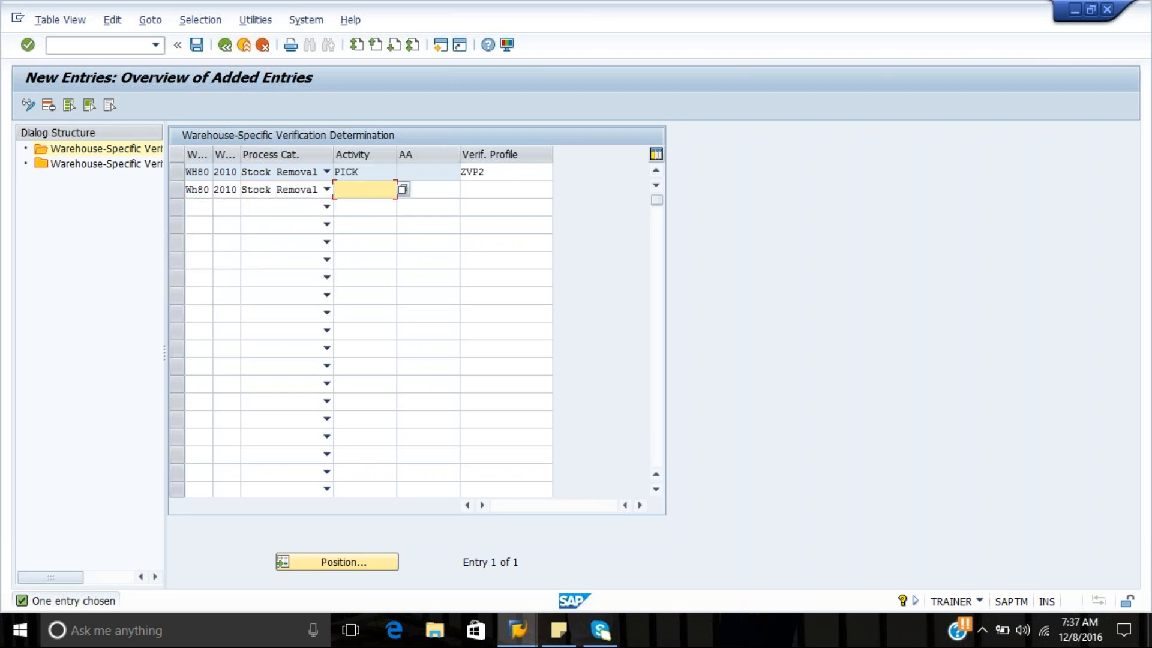
text(PICK)
key(Tab)
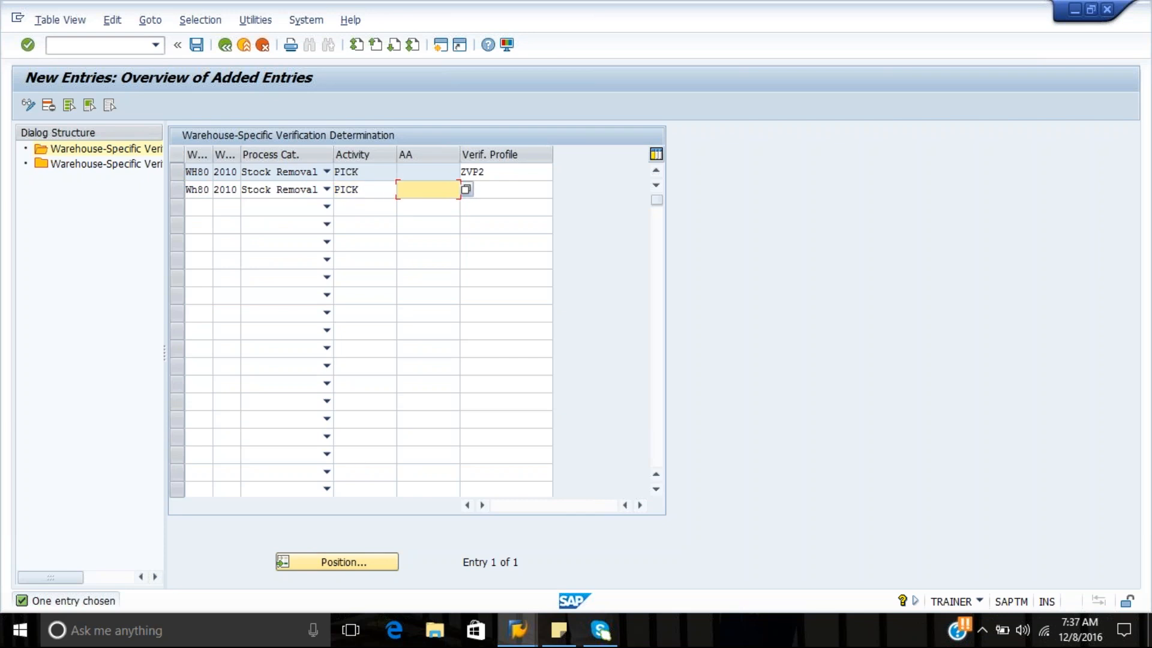
text(8004)
key(Tab)
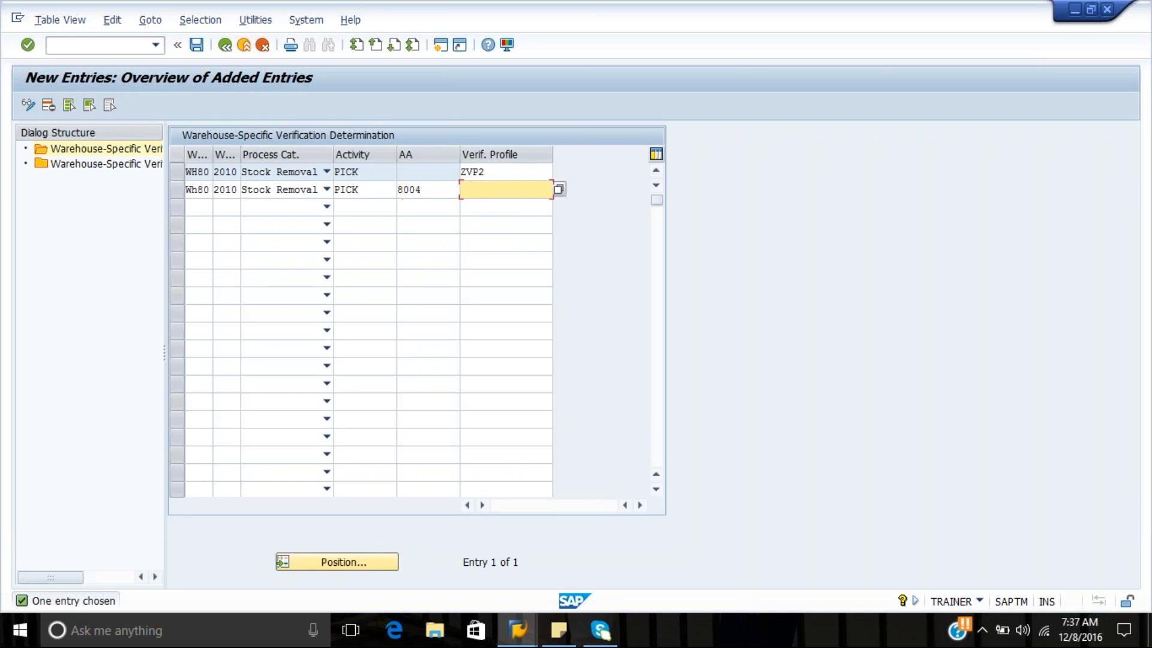
text(ZVP2)
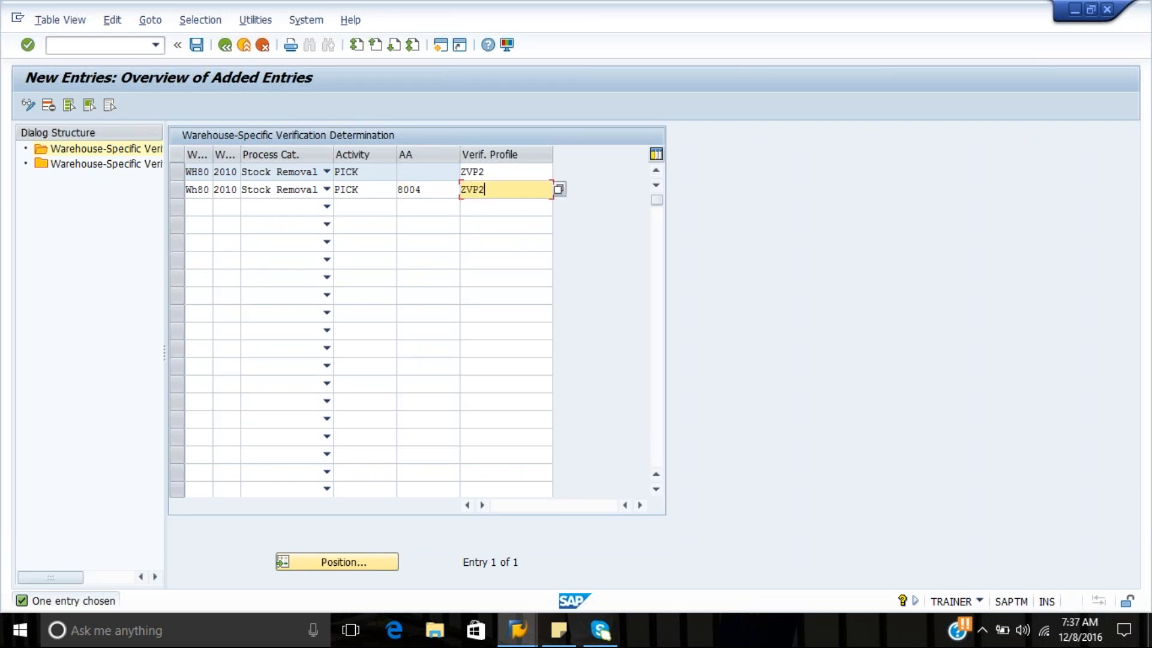
key(Return)
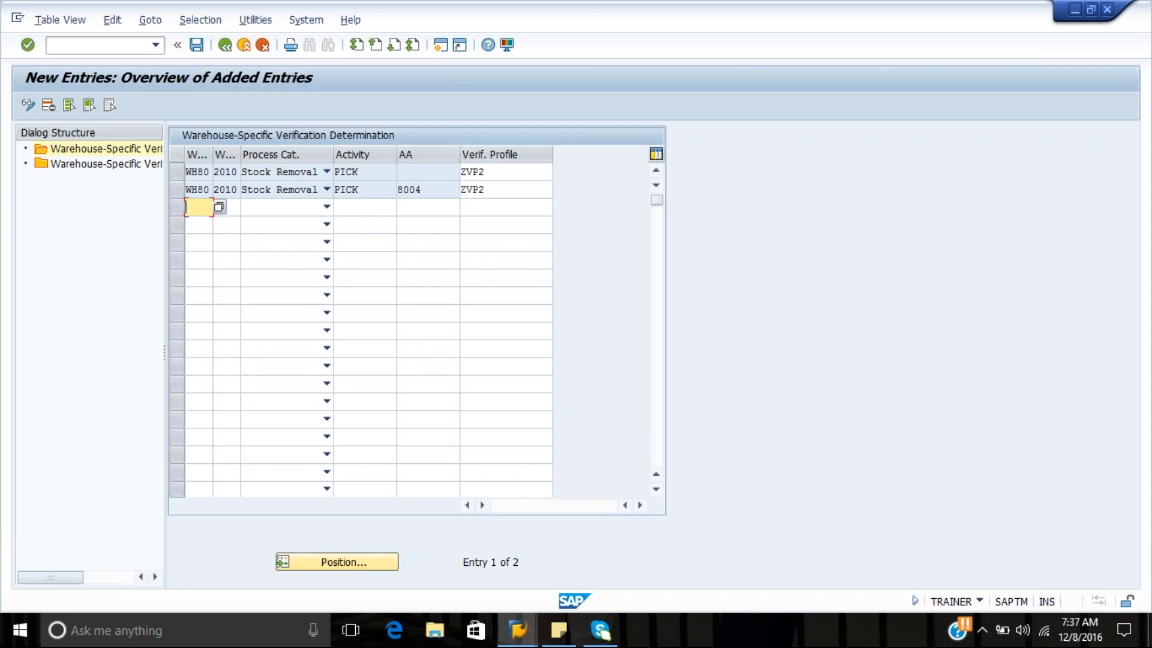
Save both determination entries to the Warehouse WH80 customizing request and return to the overview list
key(ctrl+s)
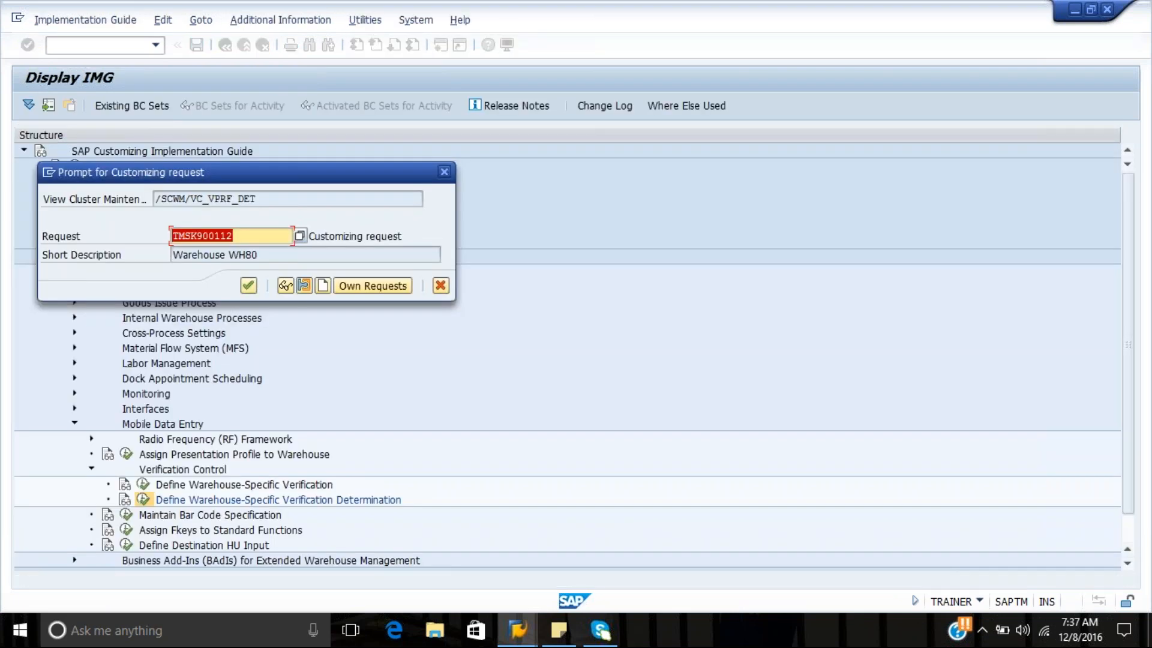
key(Return)
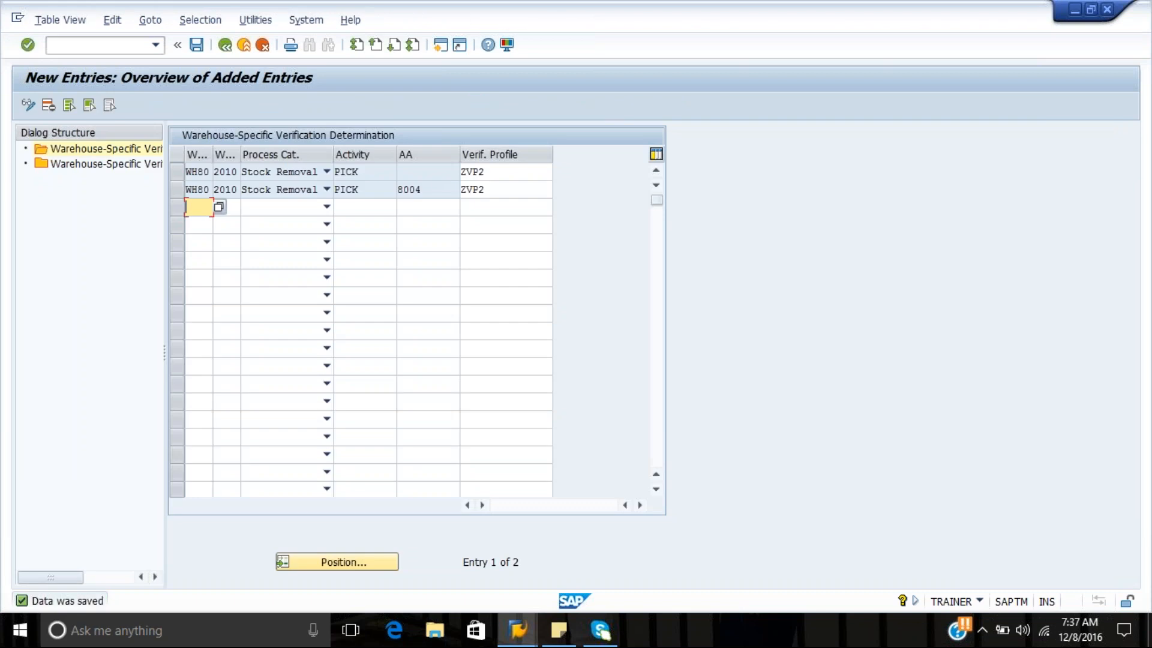
click(226, 46)
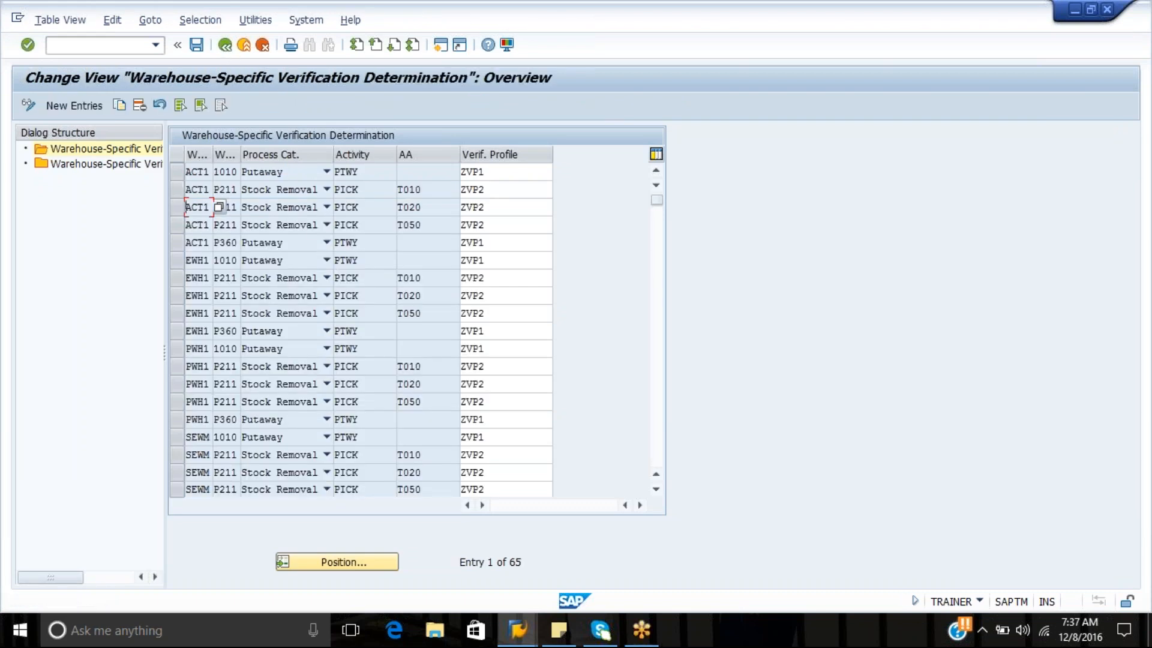
Switch to the RF session, restart transaction /SCWM/RFUI and log on to reach the RF main menu
click(517, 630)
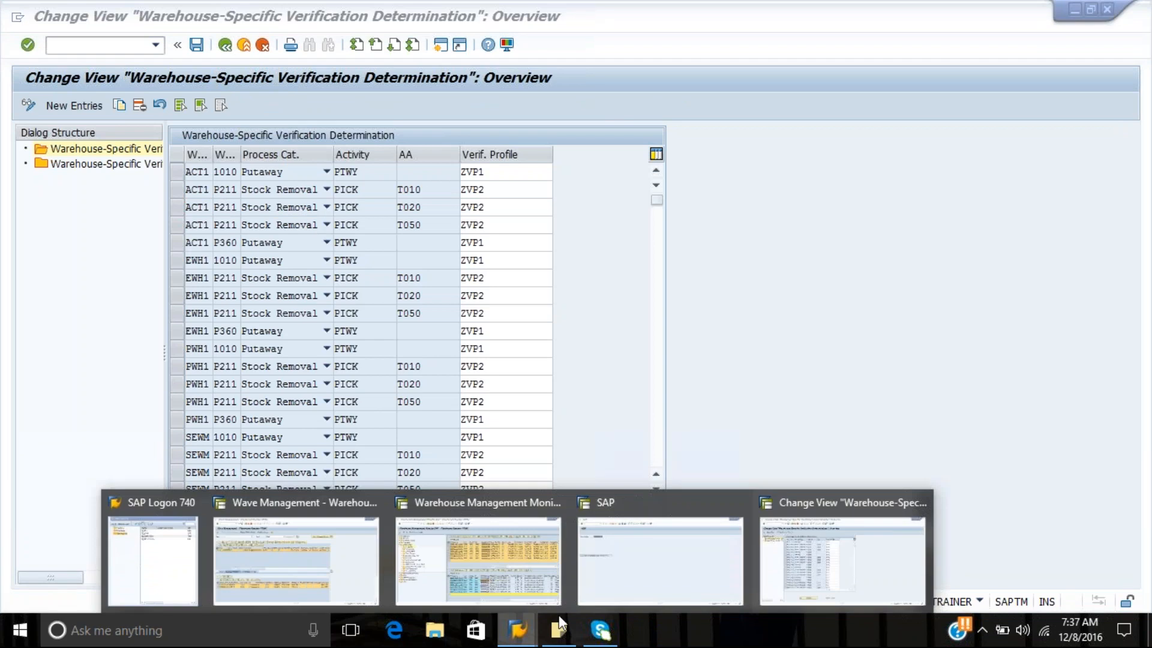
click(653, 573)
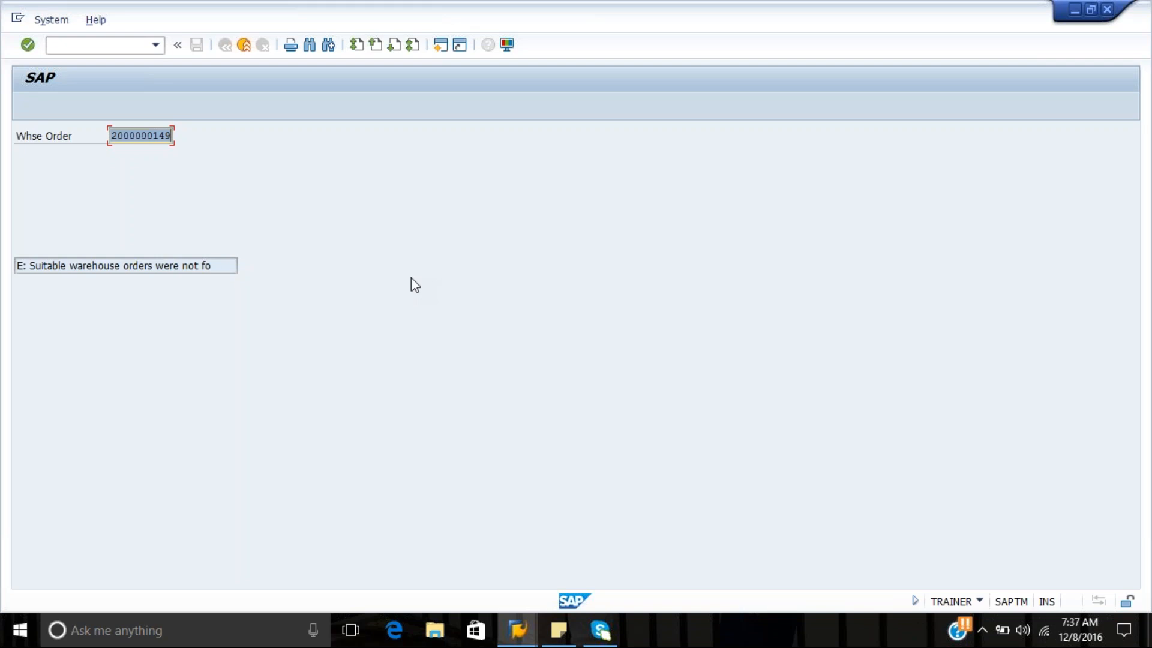
click(136, 48)
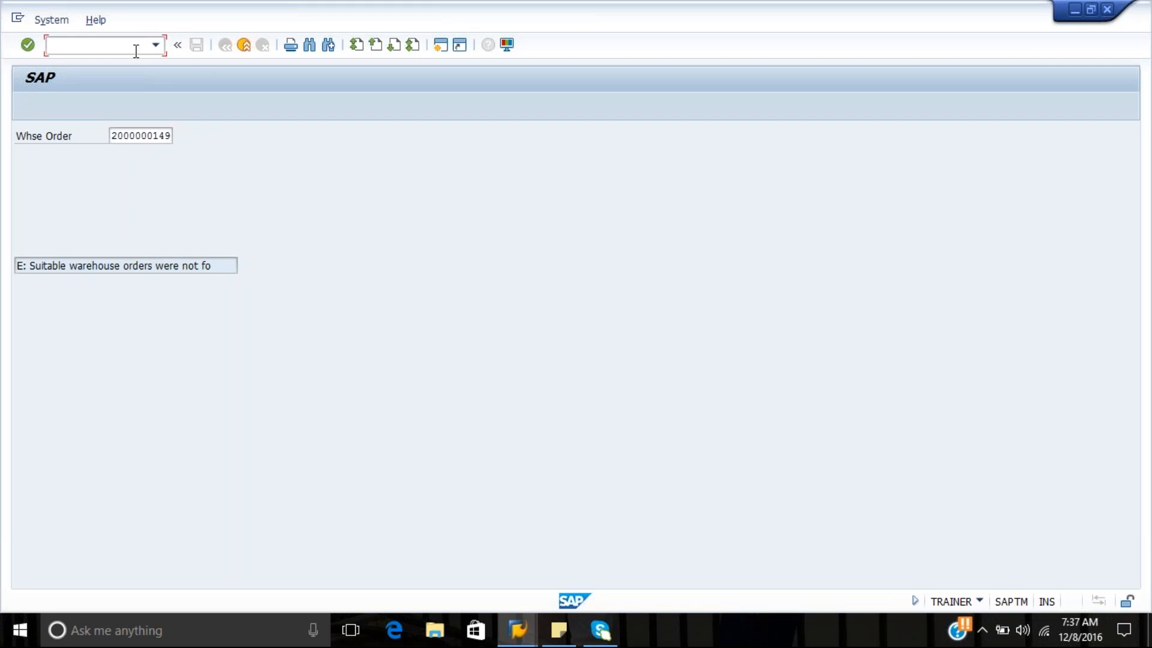
text(/n/sd)
text(wm/rfui)
key(Return)
key(Return)
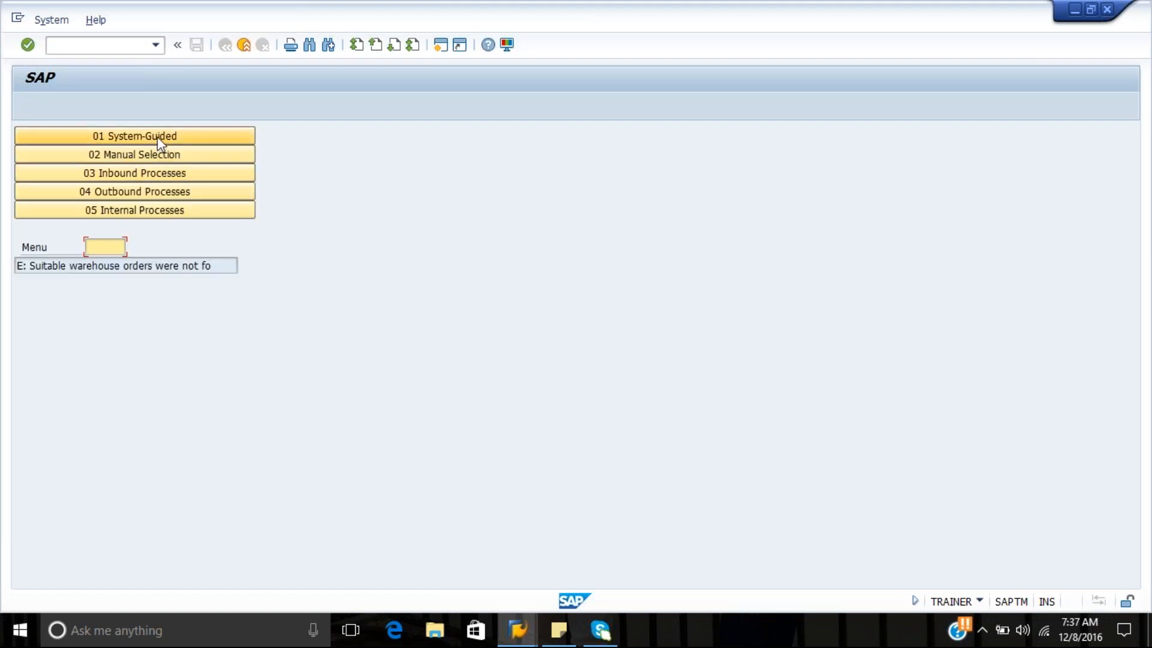
Choose manual selection by WO and try to open the suggested warehouse order from the earlier attempt
click(157, 154)
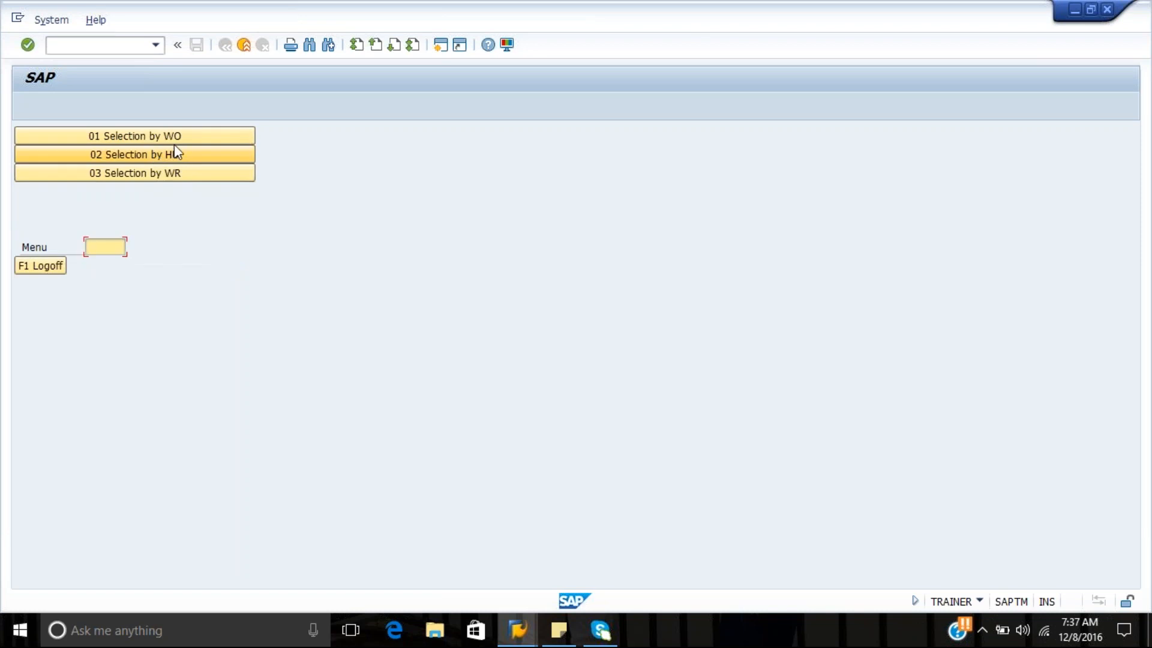
click(179, 133)
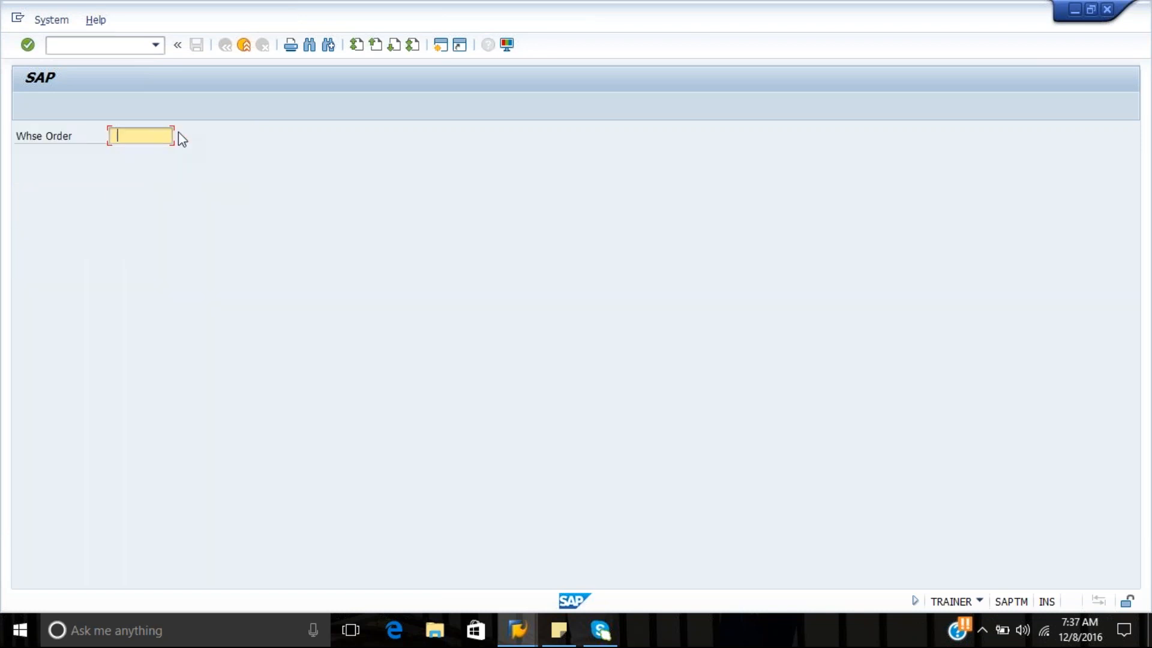
key(Down)
key(Return)
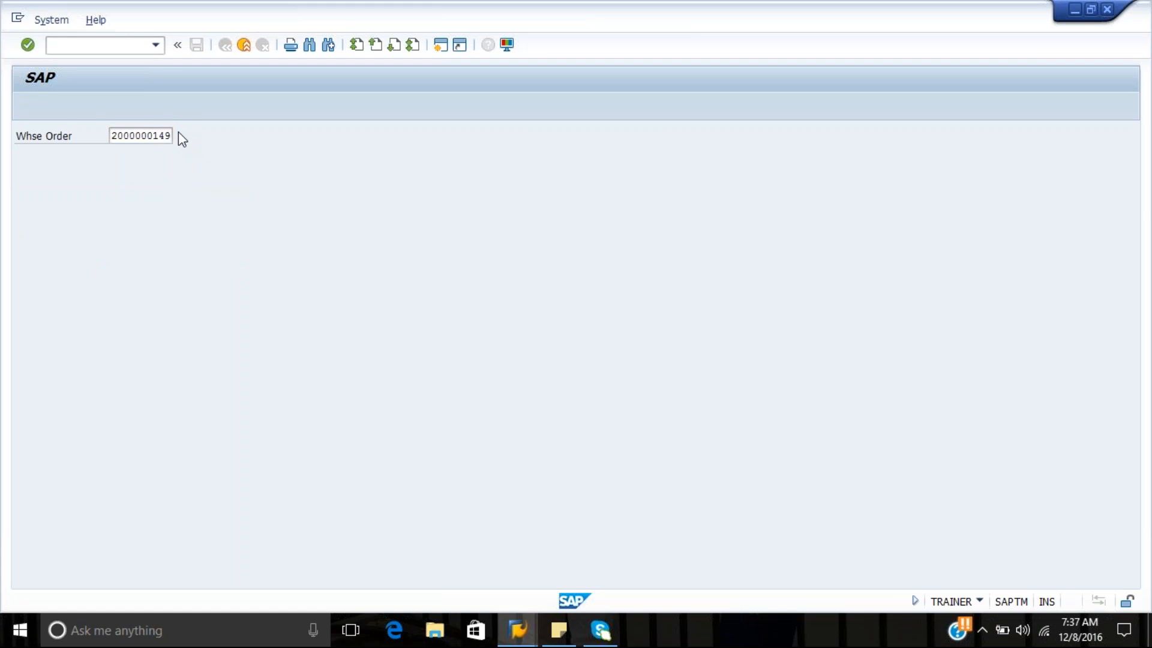
key(Return)
key(Right)
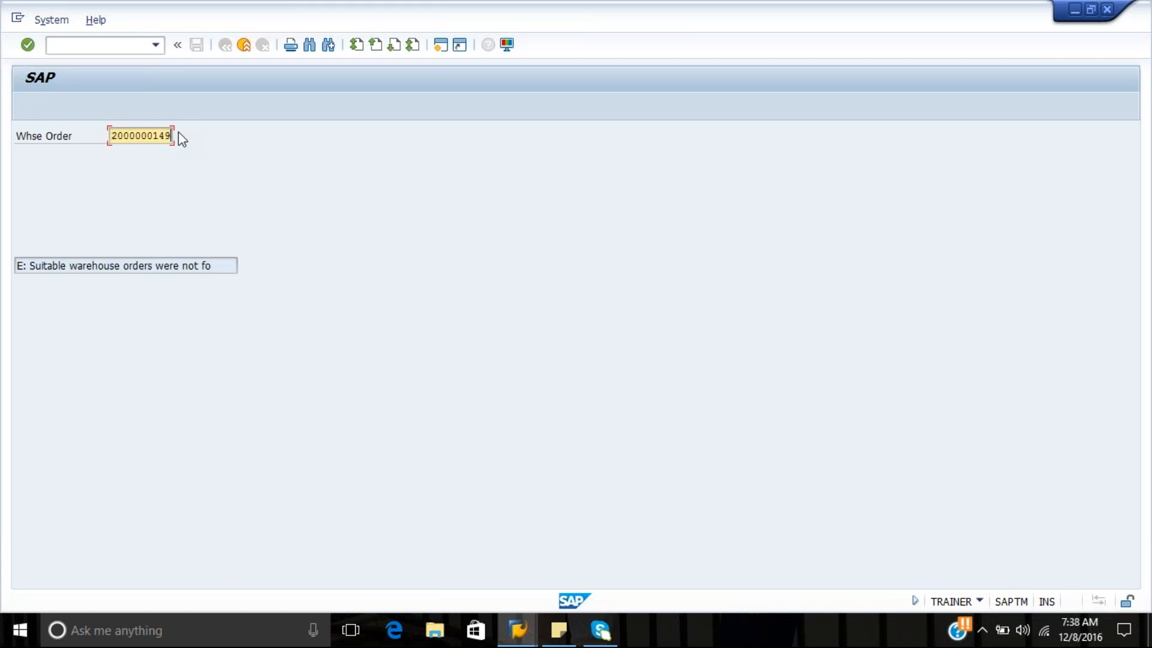
Open the warehouse order whose number ends in 8 without a pick HU and enter an actual quantity of 4
key(BackSpace)
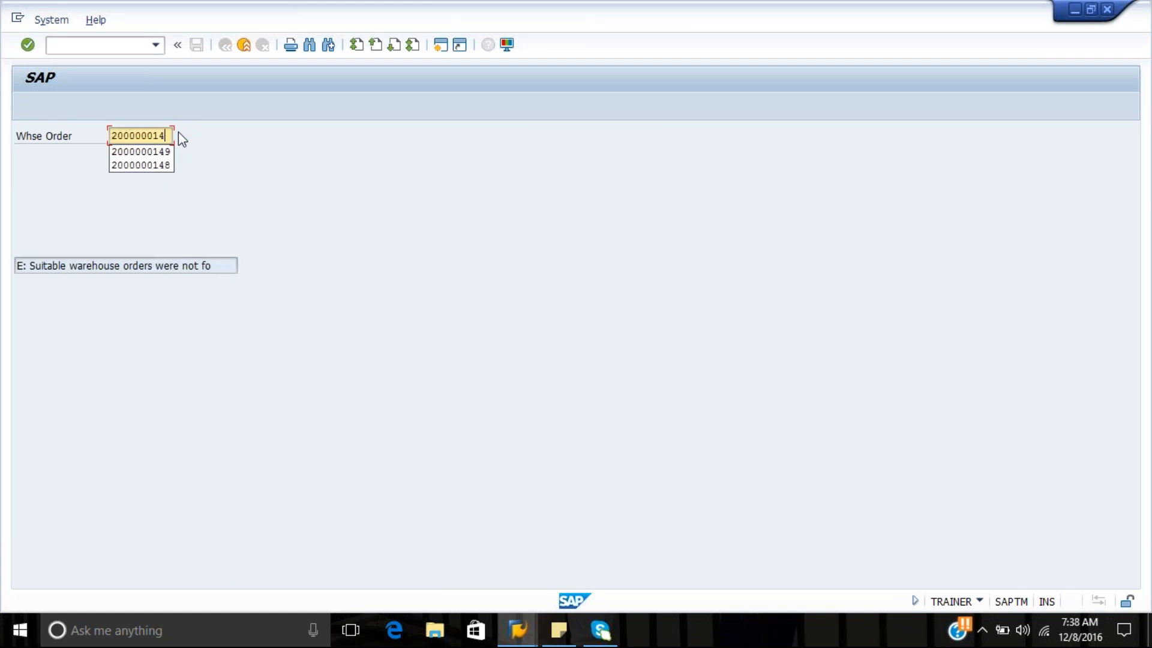
text(8)
key(Return)
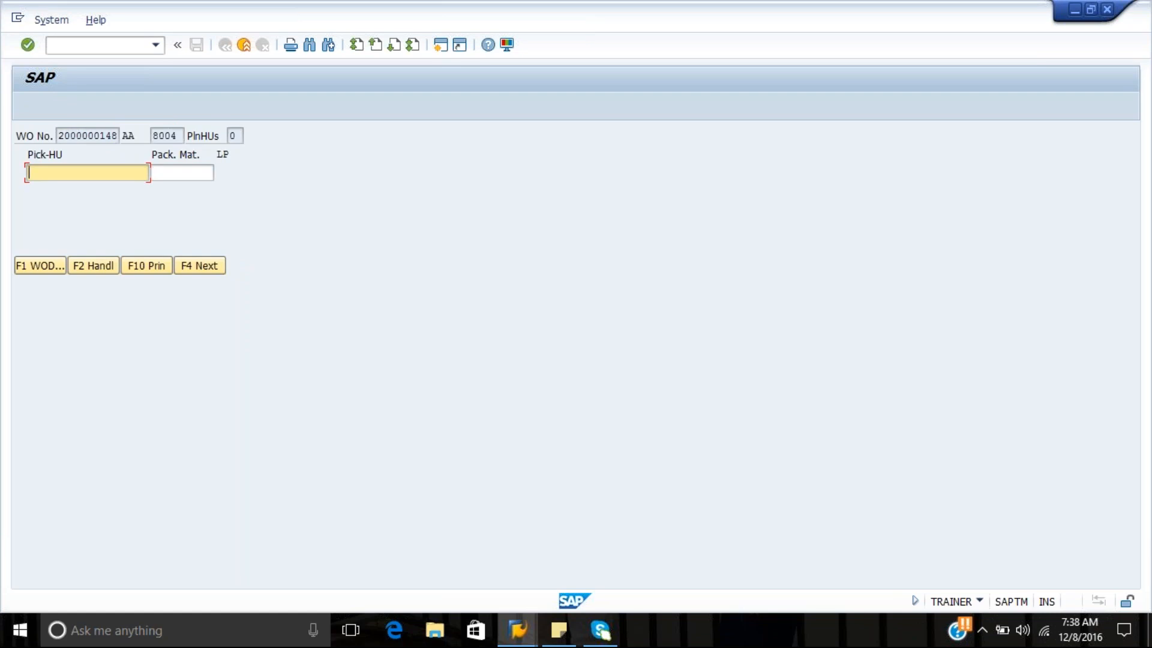
click(192, 265)
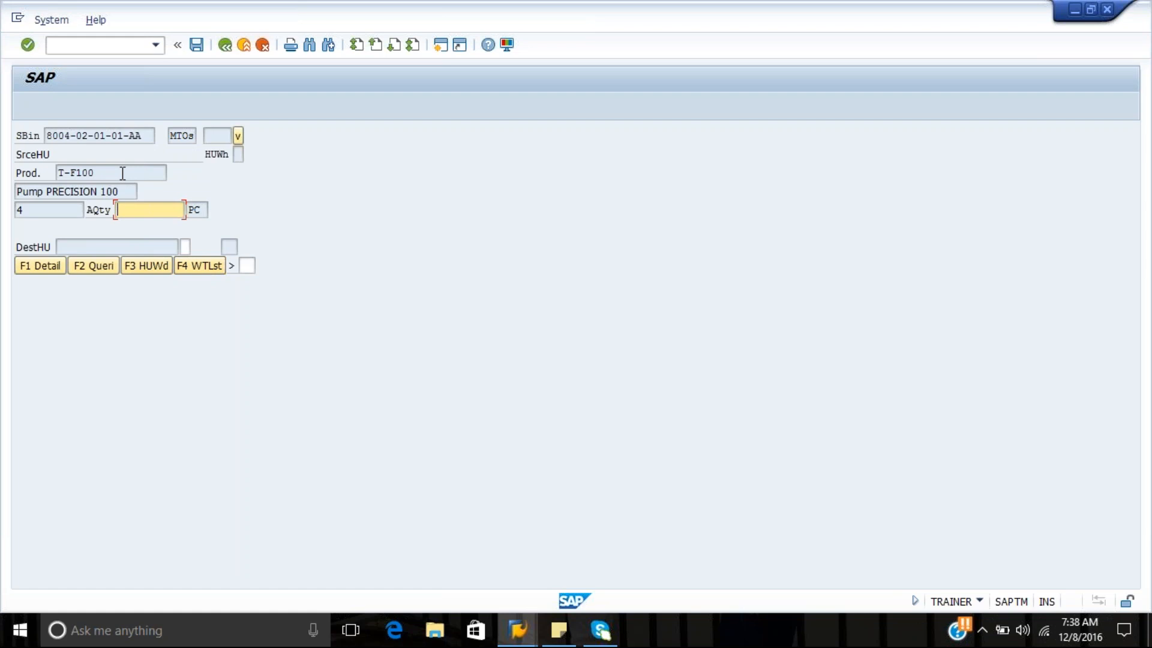
text(4)
Switch to the customizing session, open Define Warehouse-Specific Verification and position the list at warehouse WH01
click(519, 637)
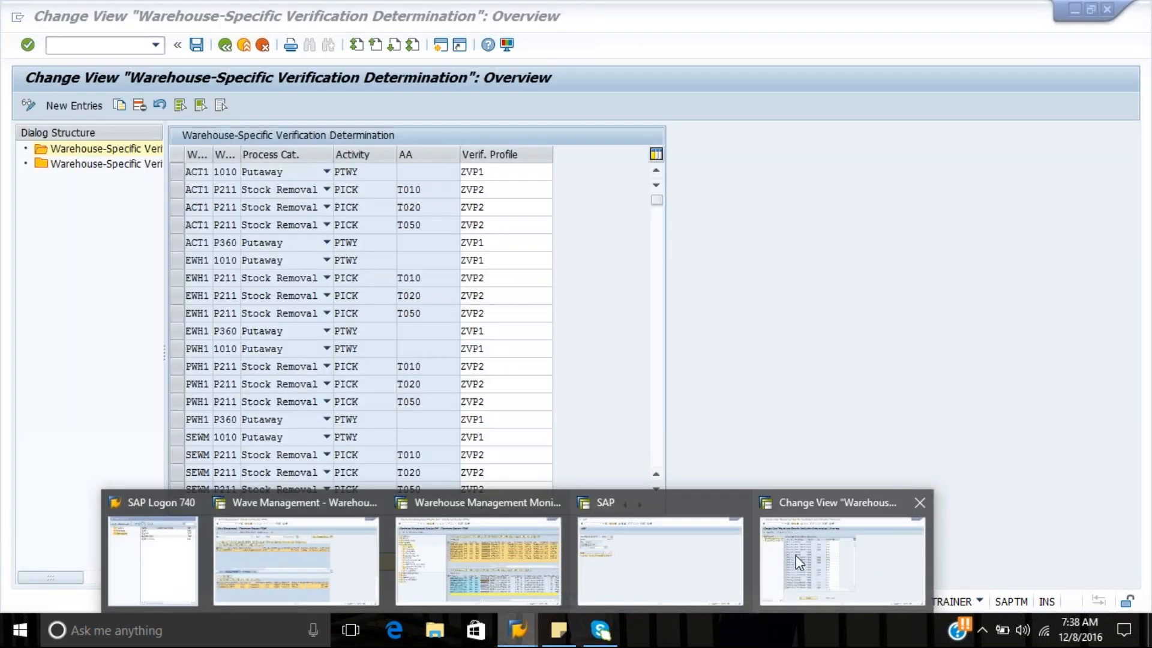
click(795, 556)
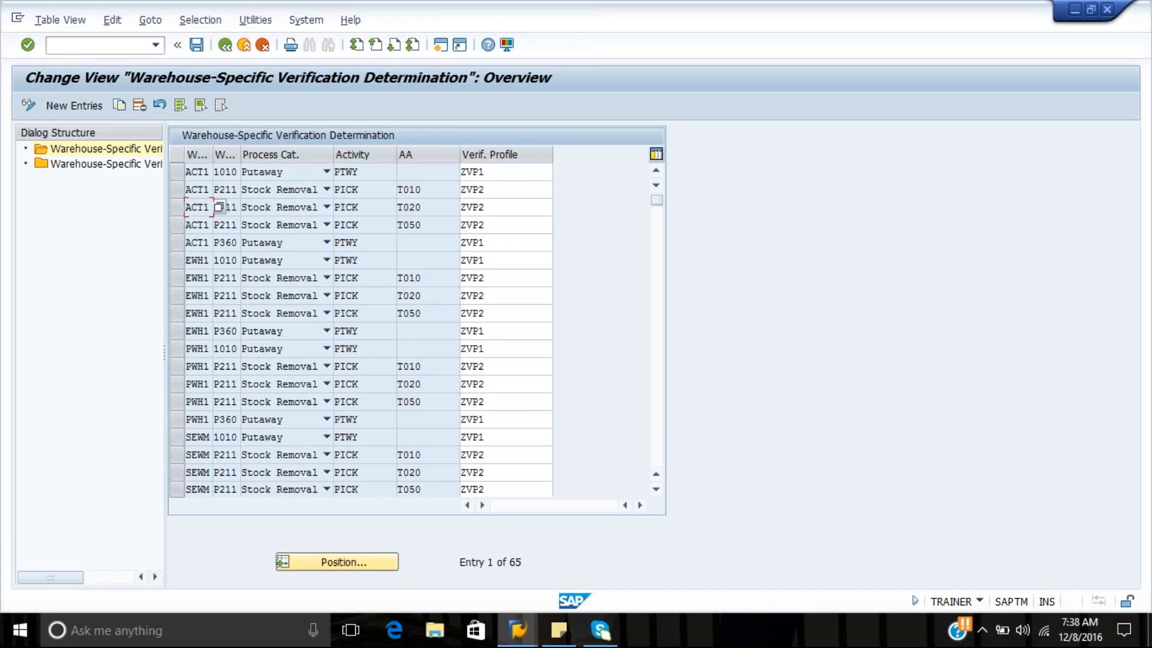
click(230, 49)
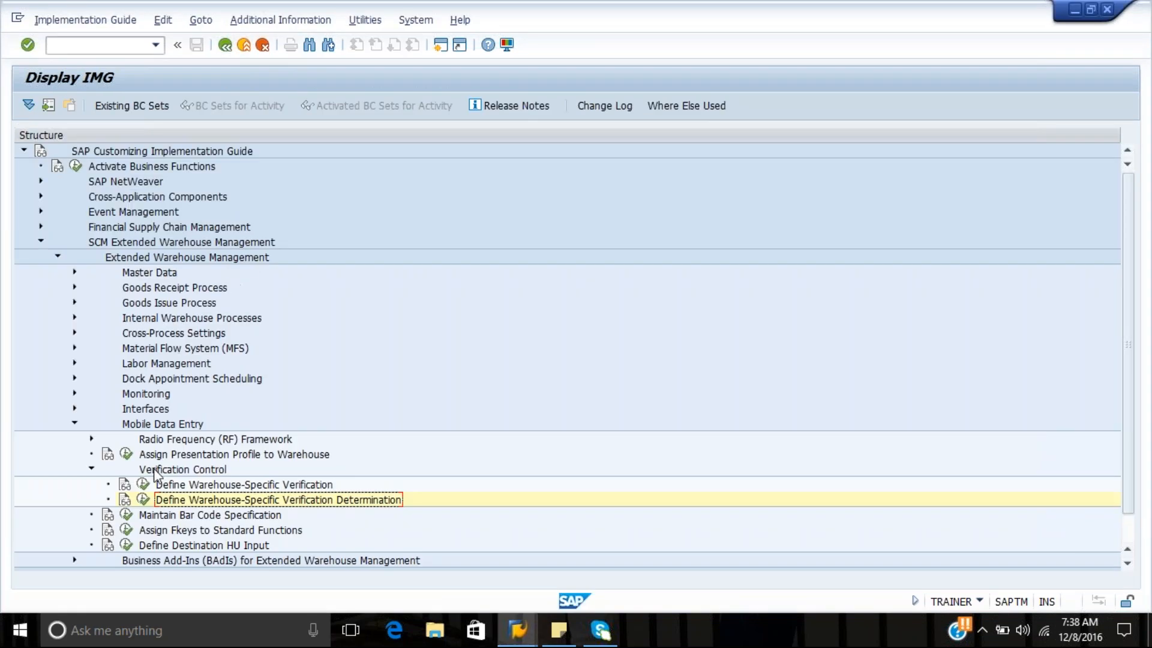
click(143, 484)
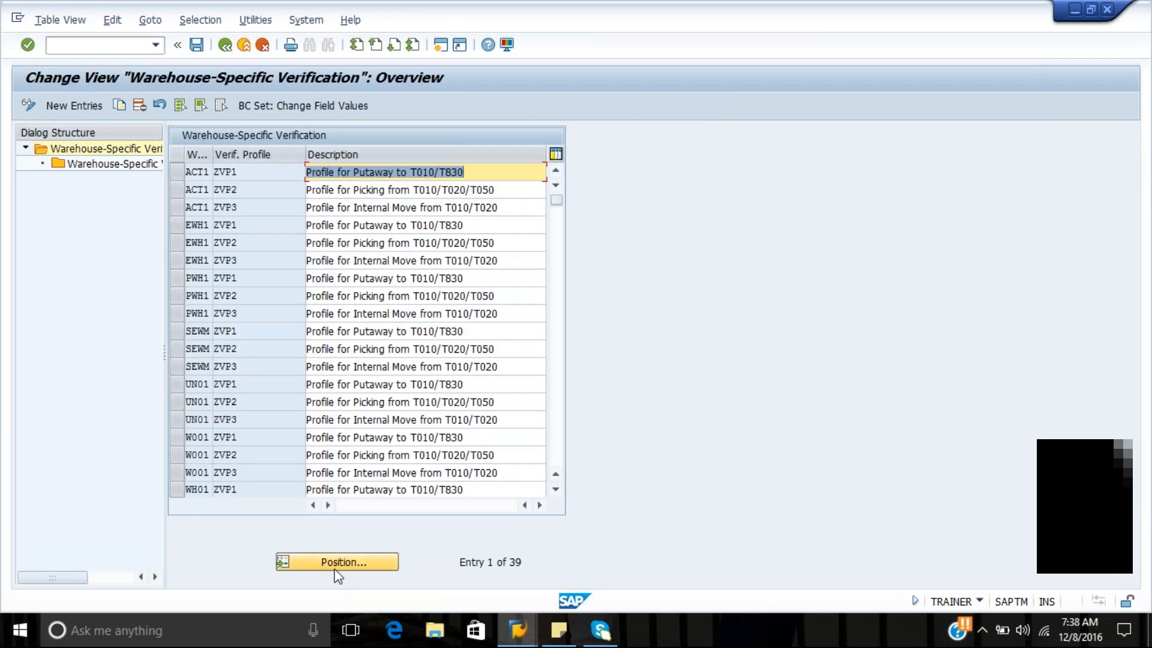
click(338, 561)
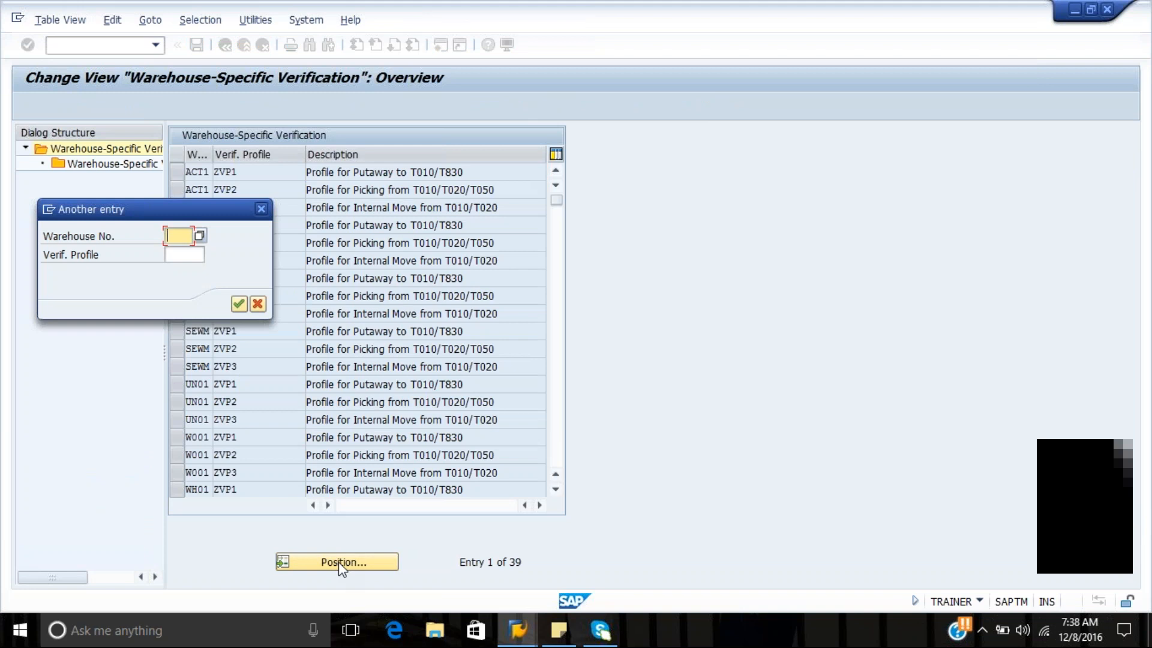
key(Down)
key(Return)
key(Return)
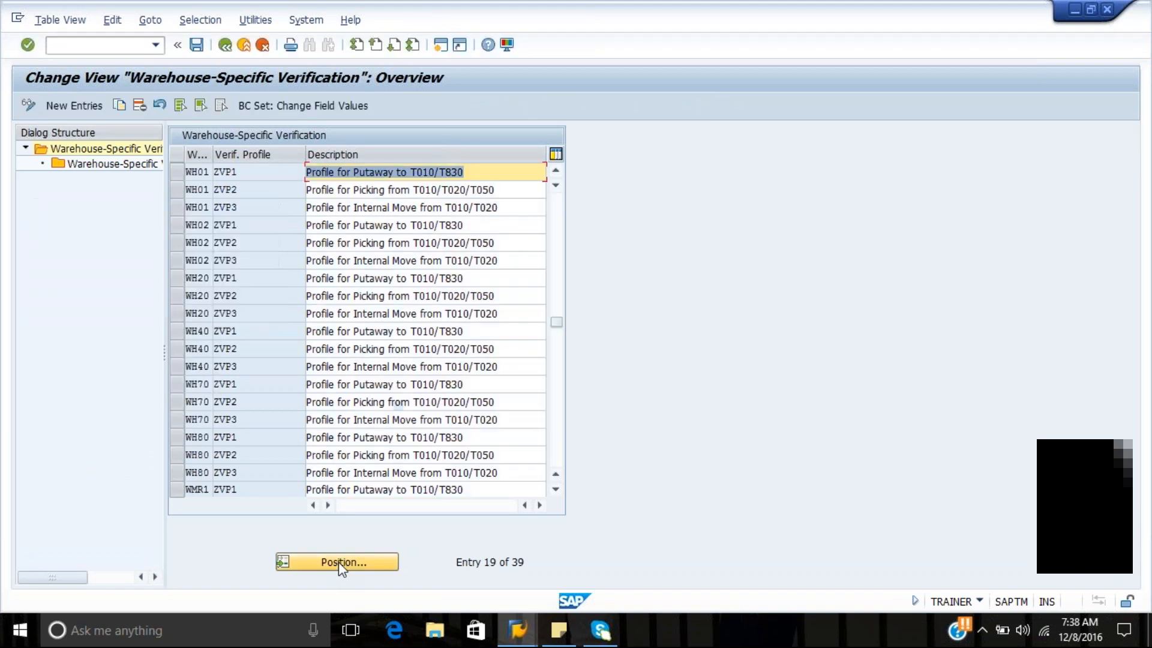
Select the WH80 profile ZVP2 and change its description to "Profile for Picking from 8004"
click(176, 453)
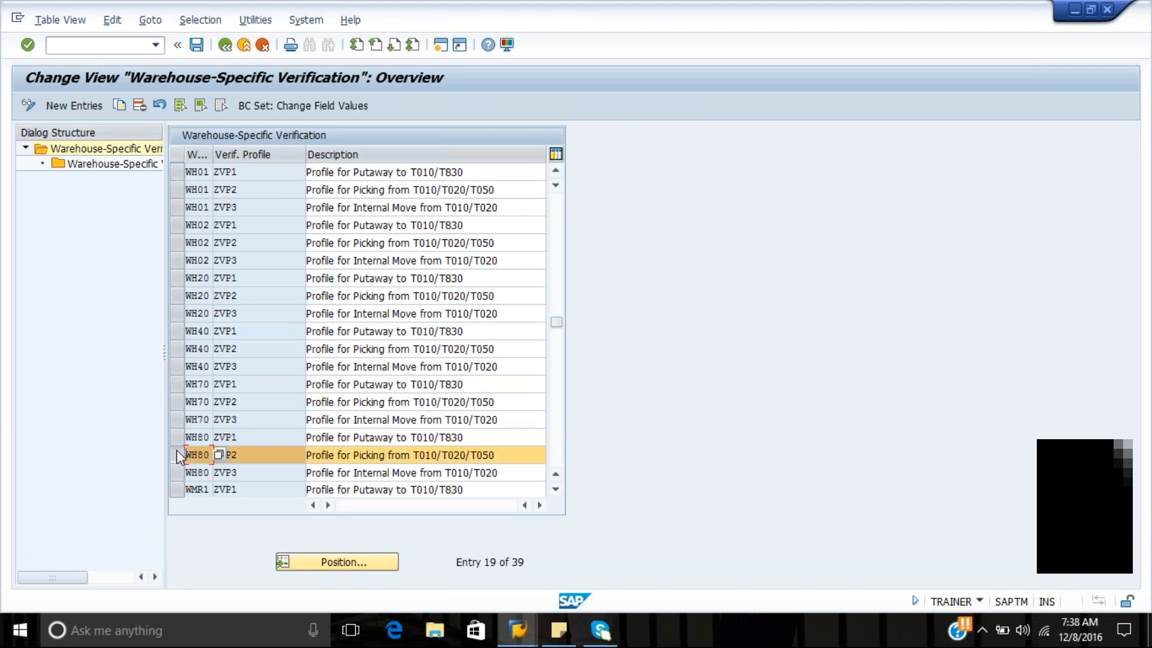
click(498, 456)
key(BackSpace)
key(BackSpace)
key(BackSpace)
key(BackSpace)
key(BackSpace)
key(BackSpace)
key(BackSpace)
key(BackSpace)
key(BackSpace)
key(BackSpace)
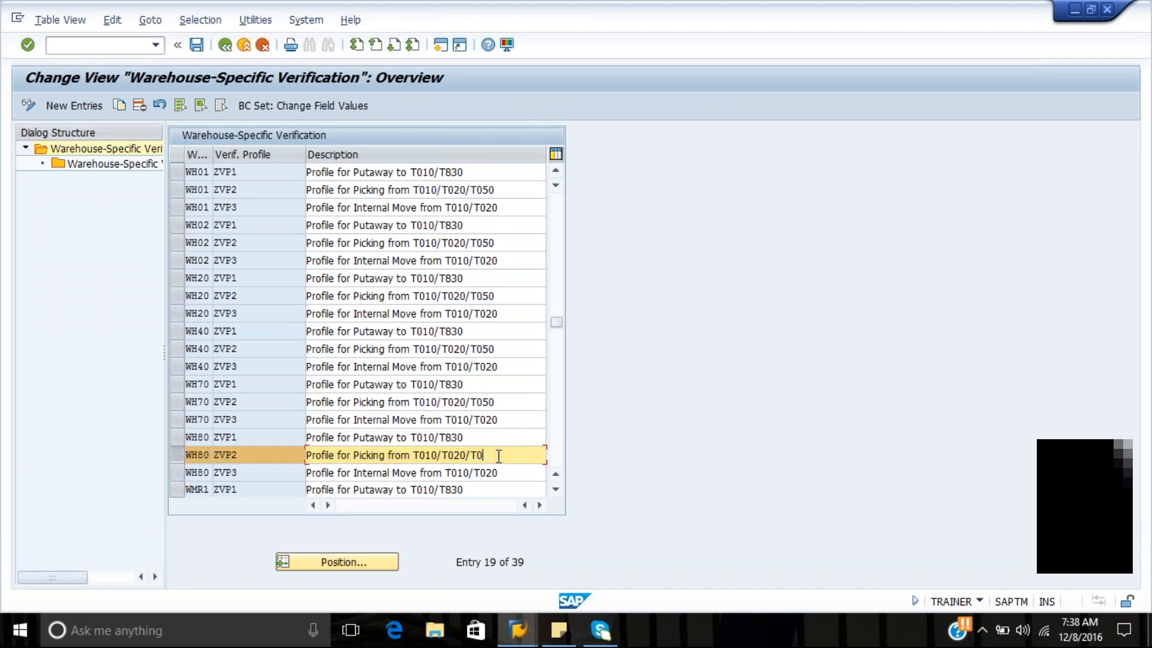
key(BackSpace)
key(BackSpace)
key(BackSpace)
key(BackSpace)
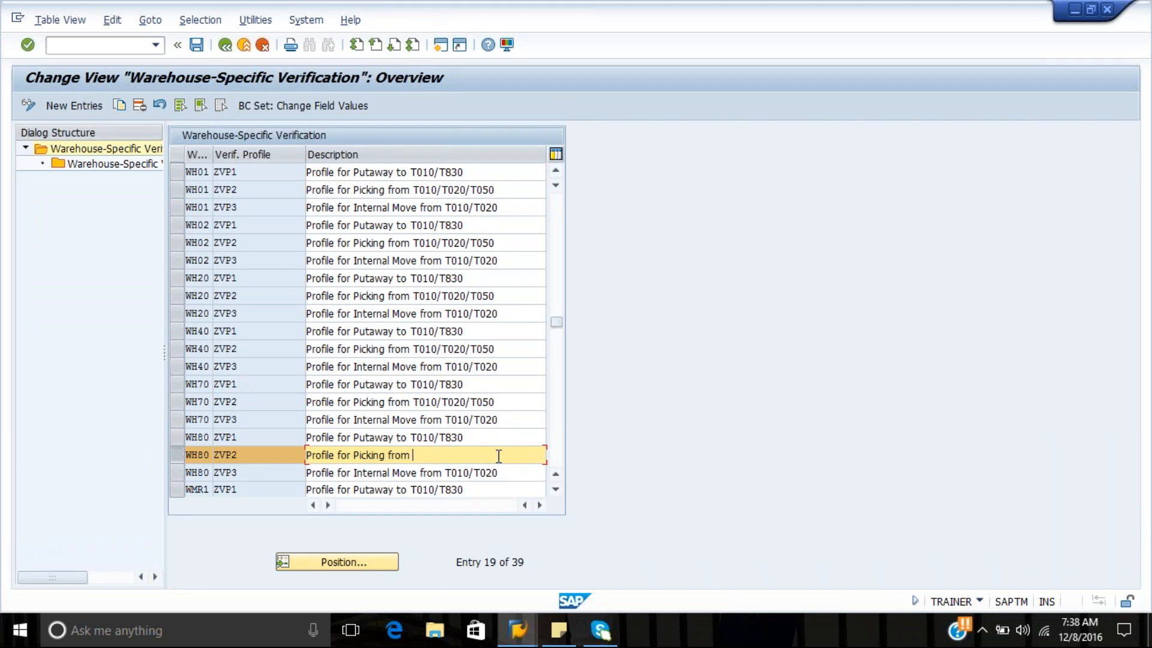
text(8004)
Open the verification objects of WH80 profile ZVP2 and copy the PICKHU entry as VLENR (Source HU)
double_click(129, 168)
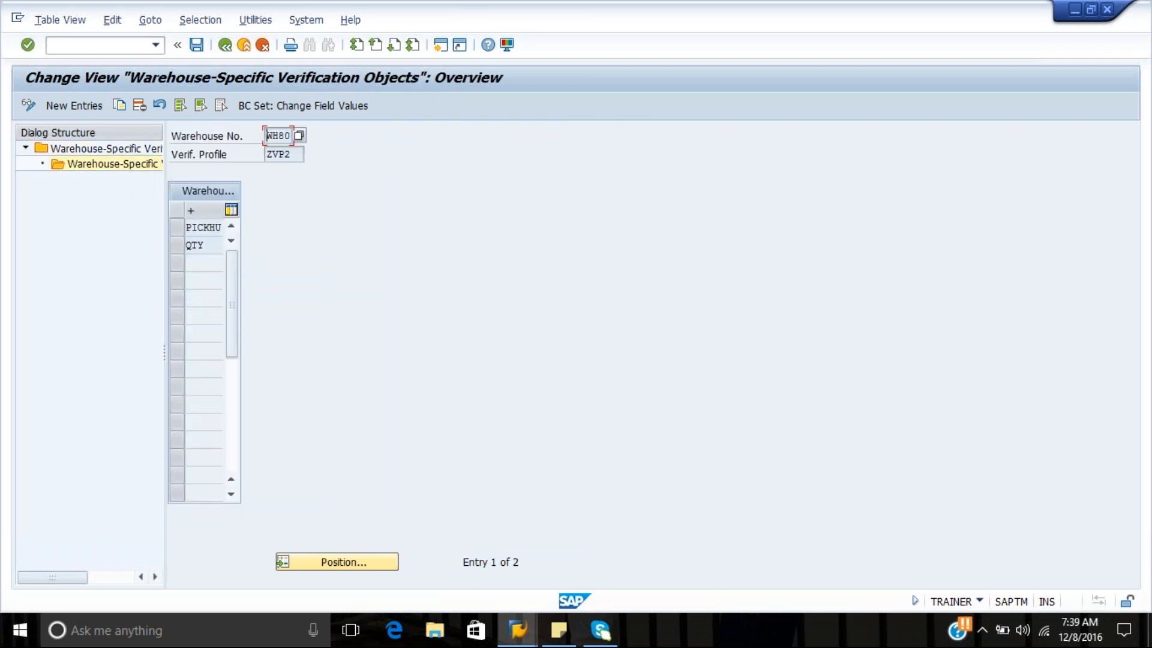
click(175, 225)
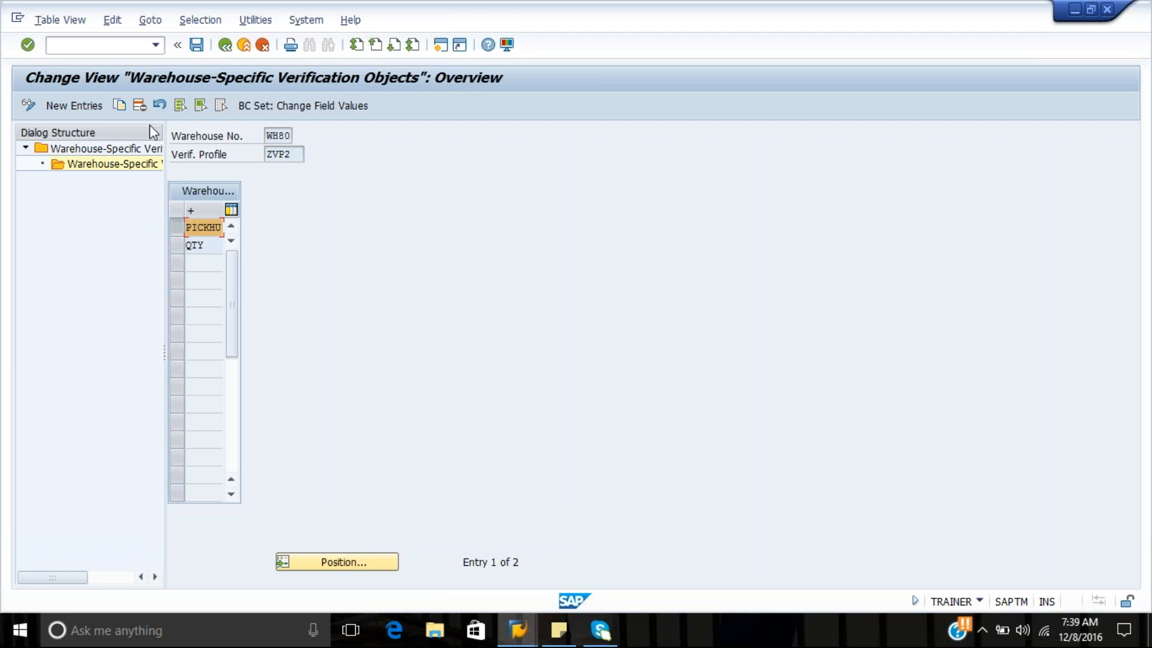
click(120, 107)
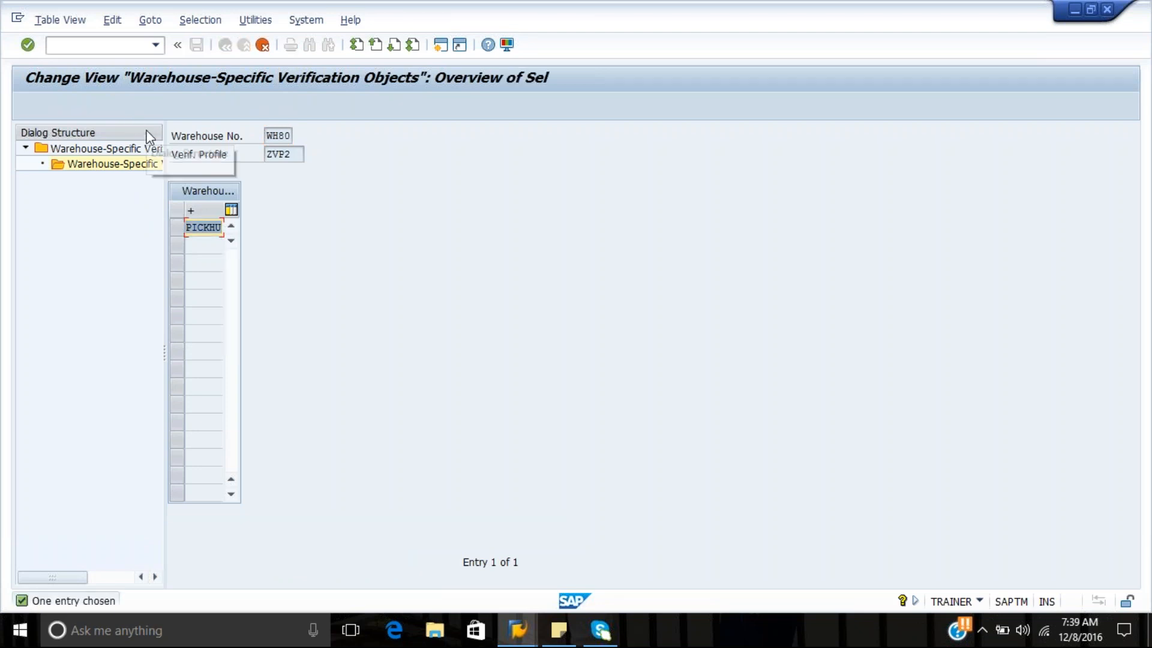
key(Return)
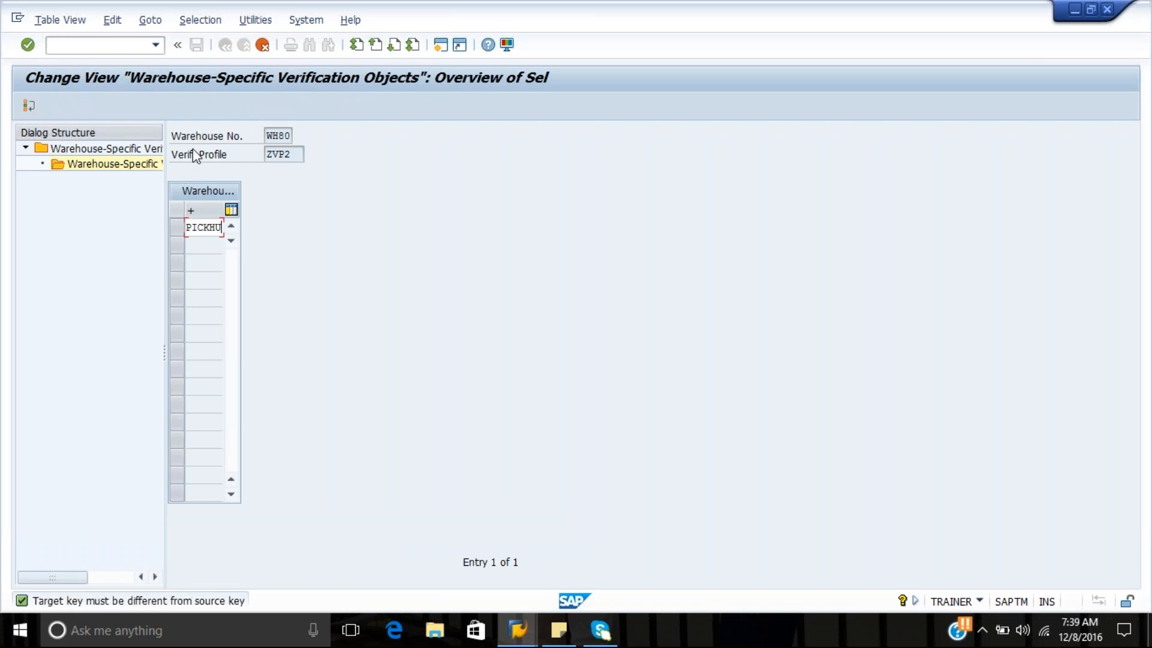
key(Delete)
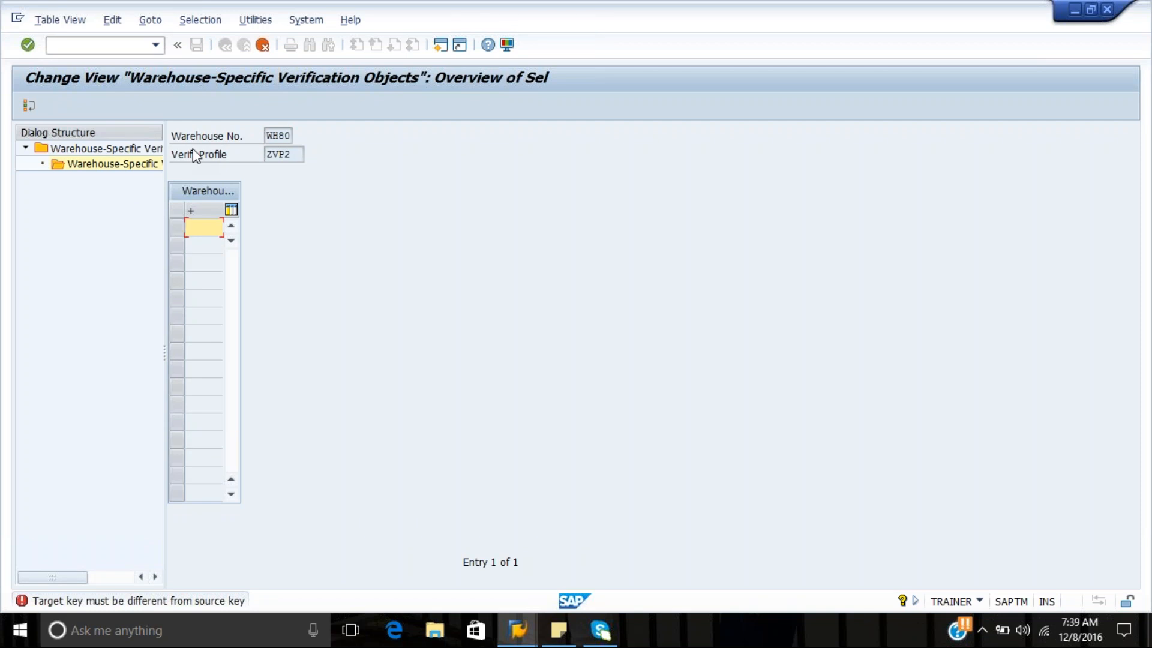
key(Return)
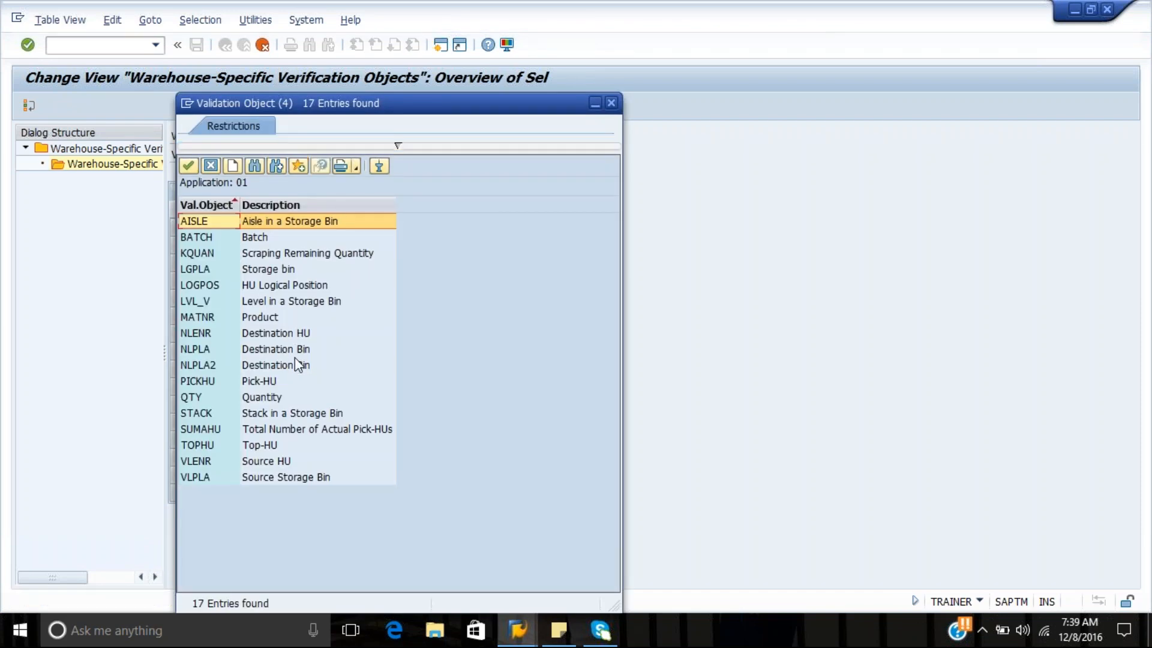
double_click(268, 465)
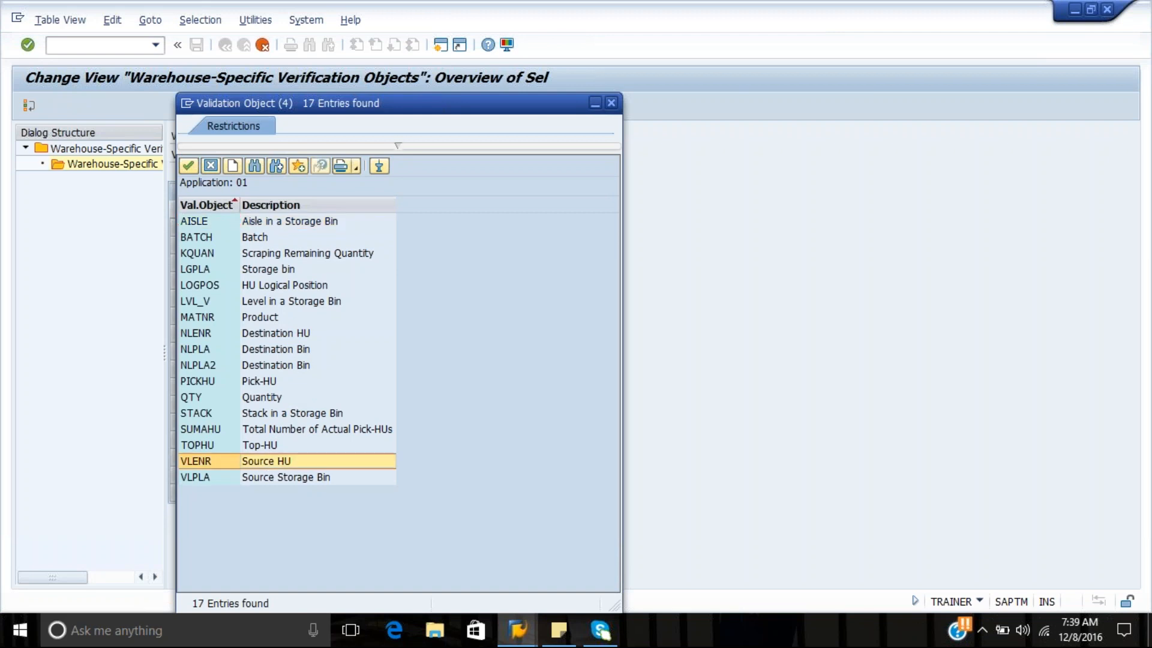
key(Return)
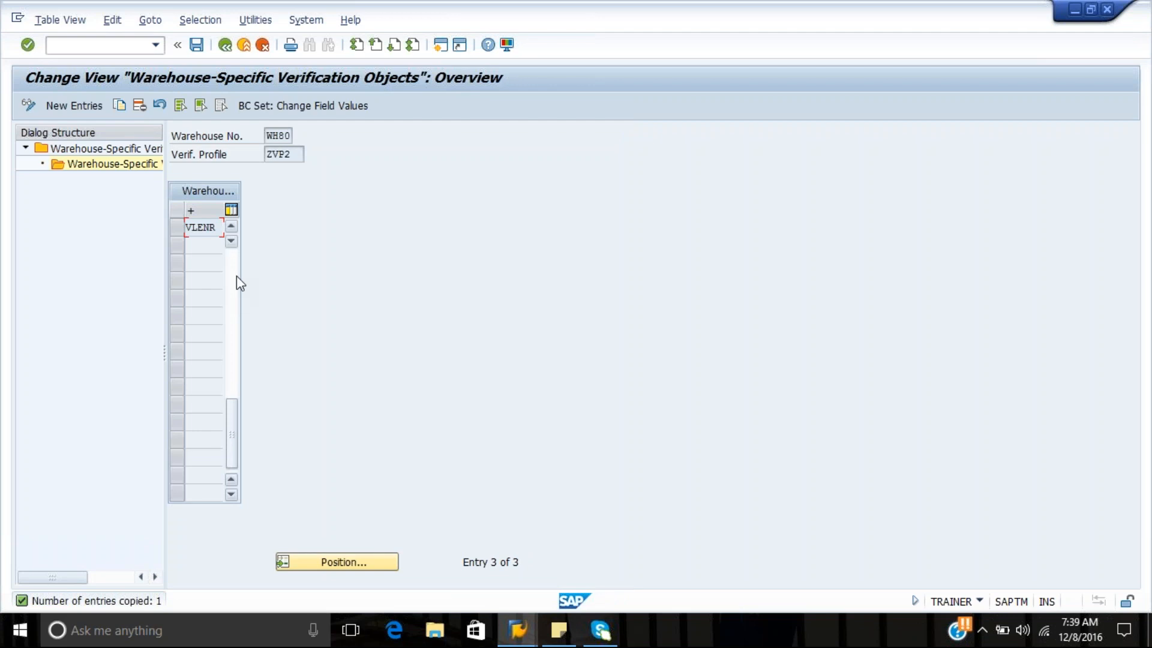
Delete PICKHU from the ZVP2 verification objects, save under the "Warehouse WH80" customizing request and return to the IMG
click(236, 312)
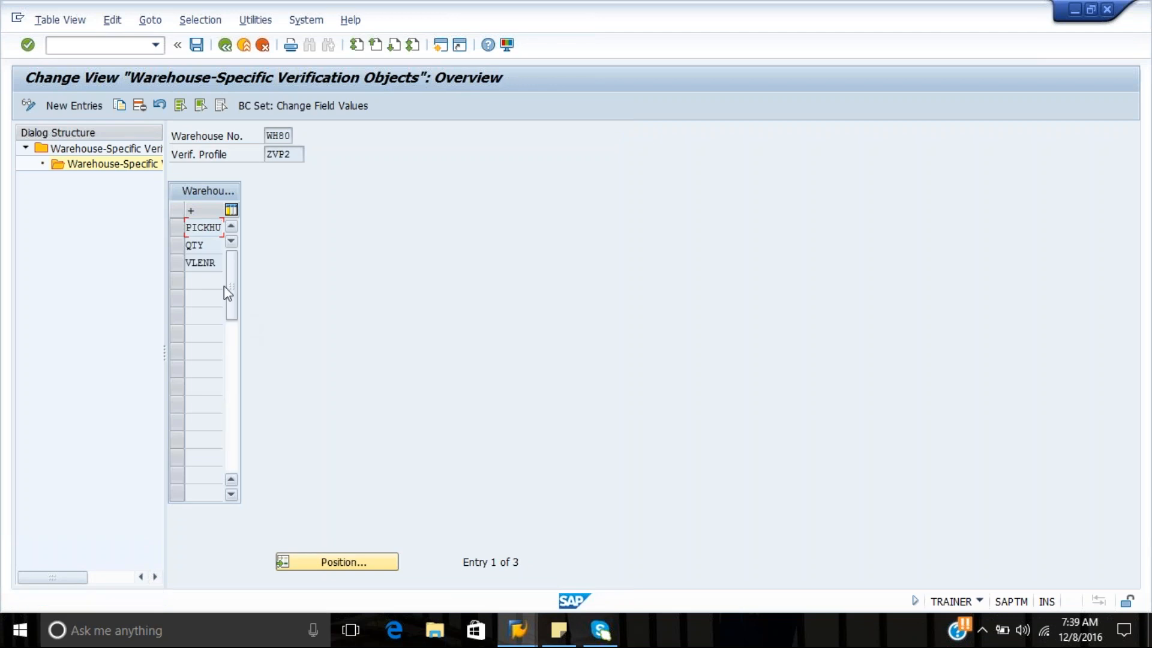
click(179, 228)
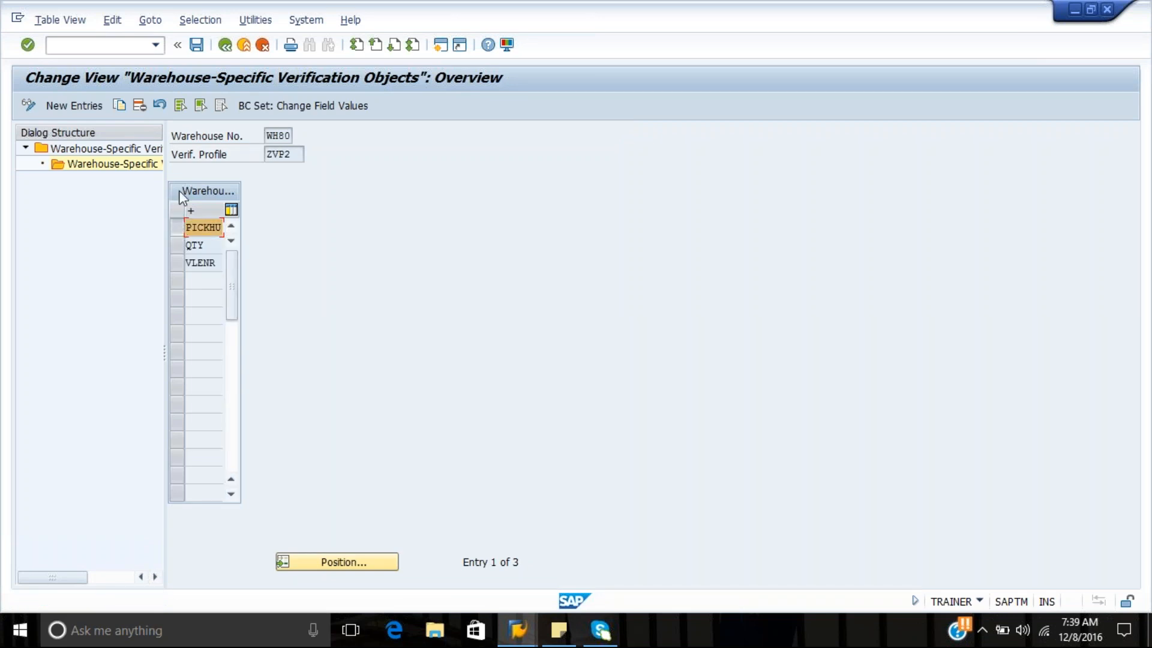
click(143, 105)
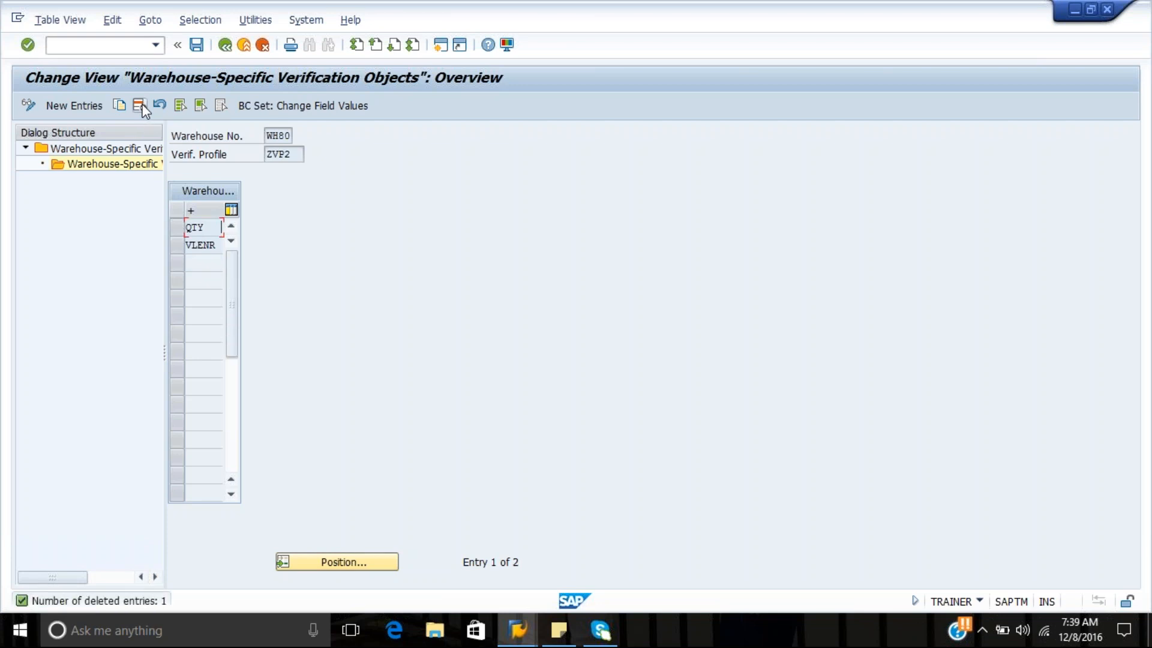
click(195, 45)
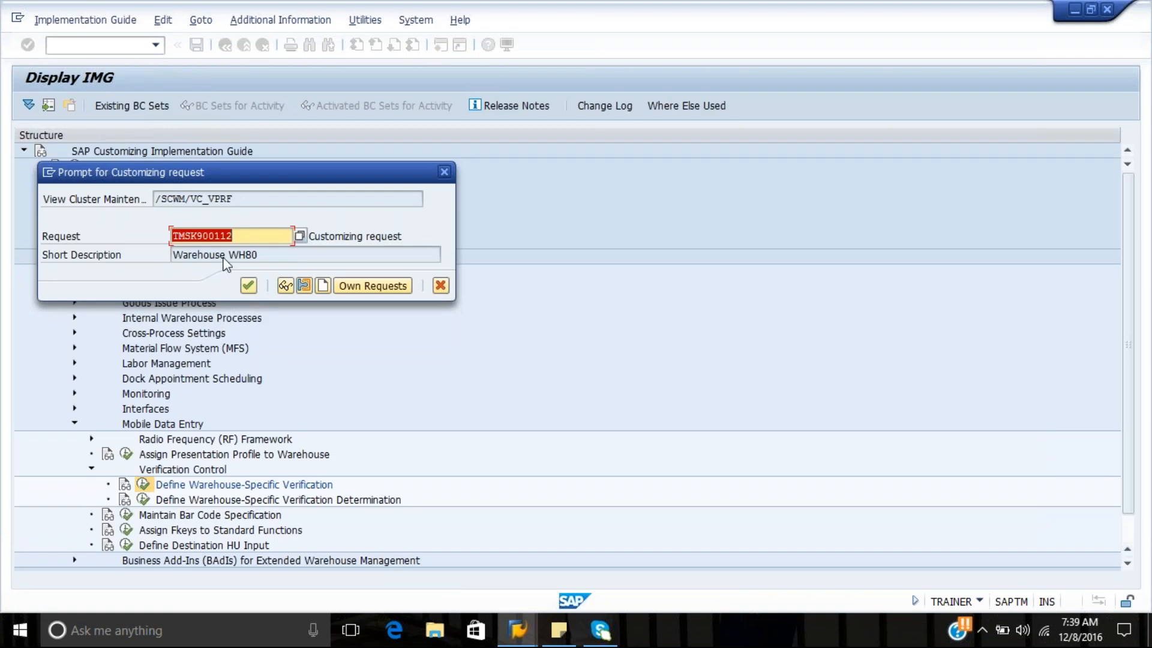
click(249, 286)
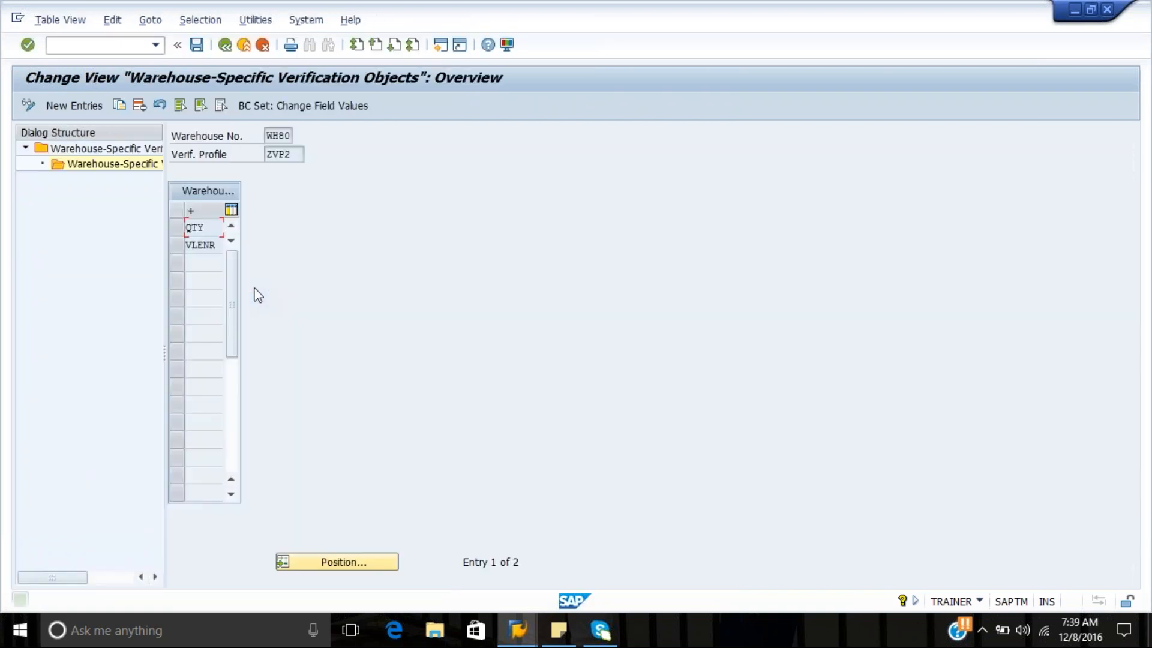
click(224, 50)
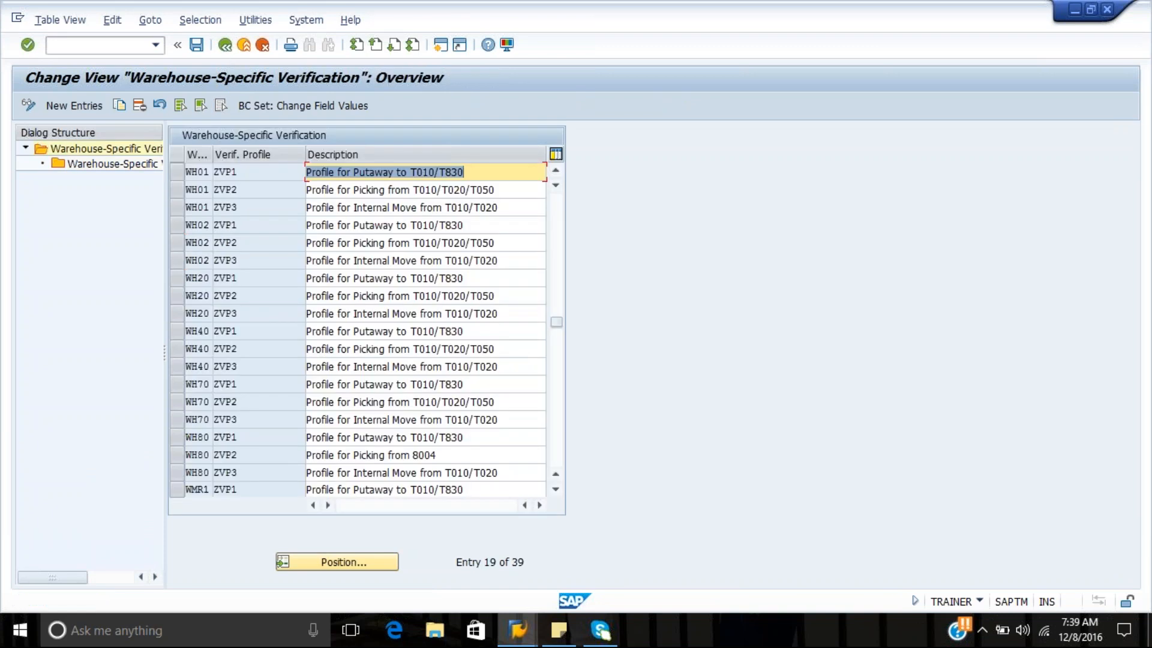
click(225, 45)
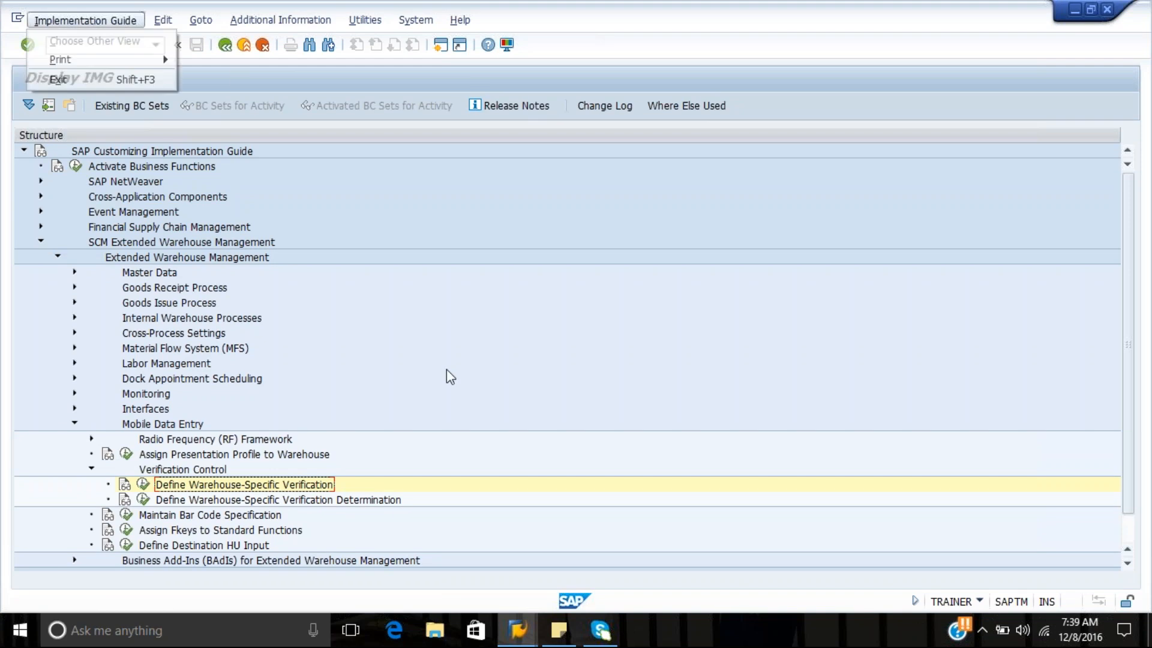
Switch to the RF session and restart transaction /n/scwm/rfui up to its main menu
click(532, 630)
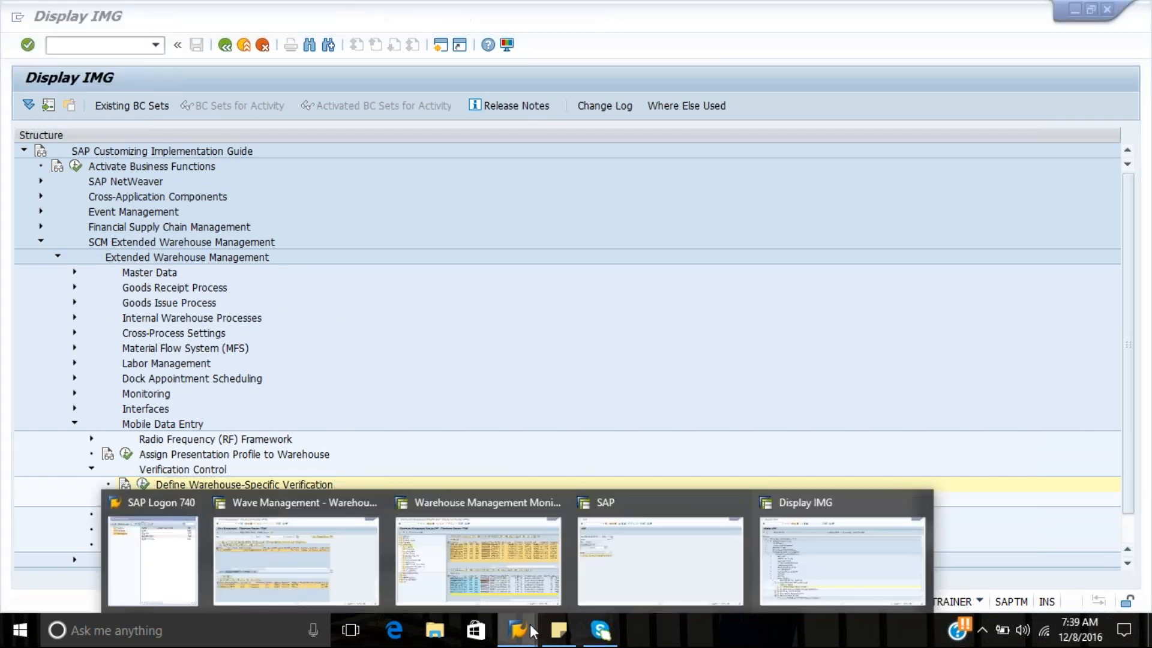
click(669, 557)
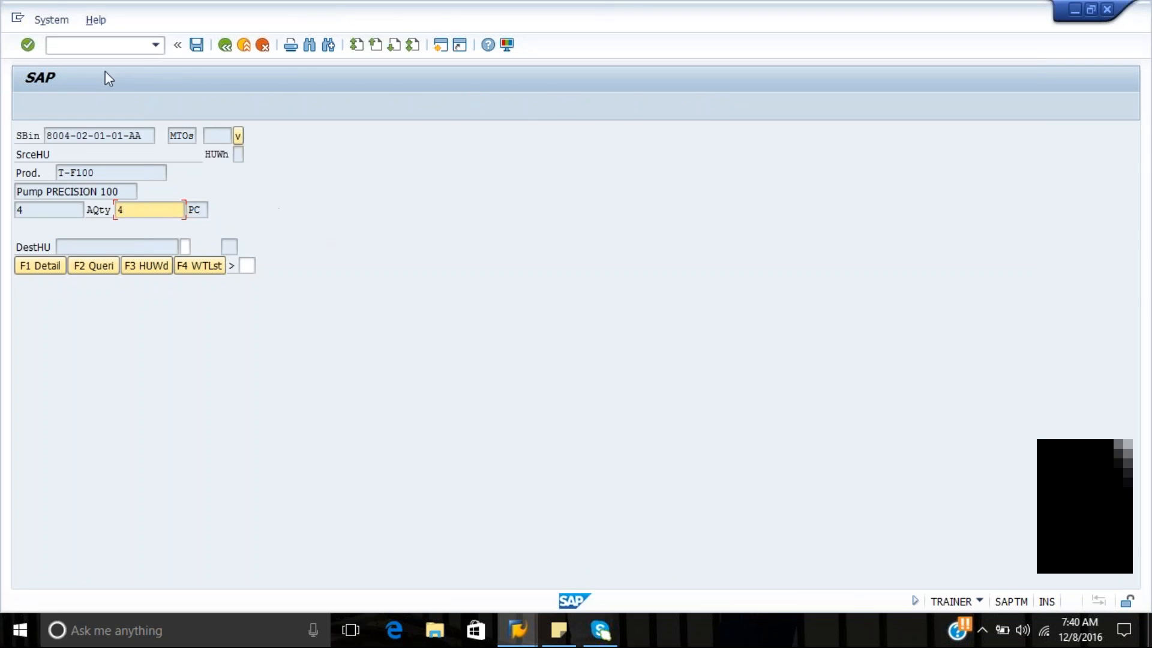
click(102, 52)
text(/)
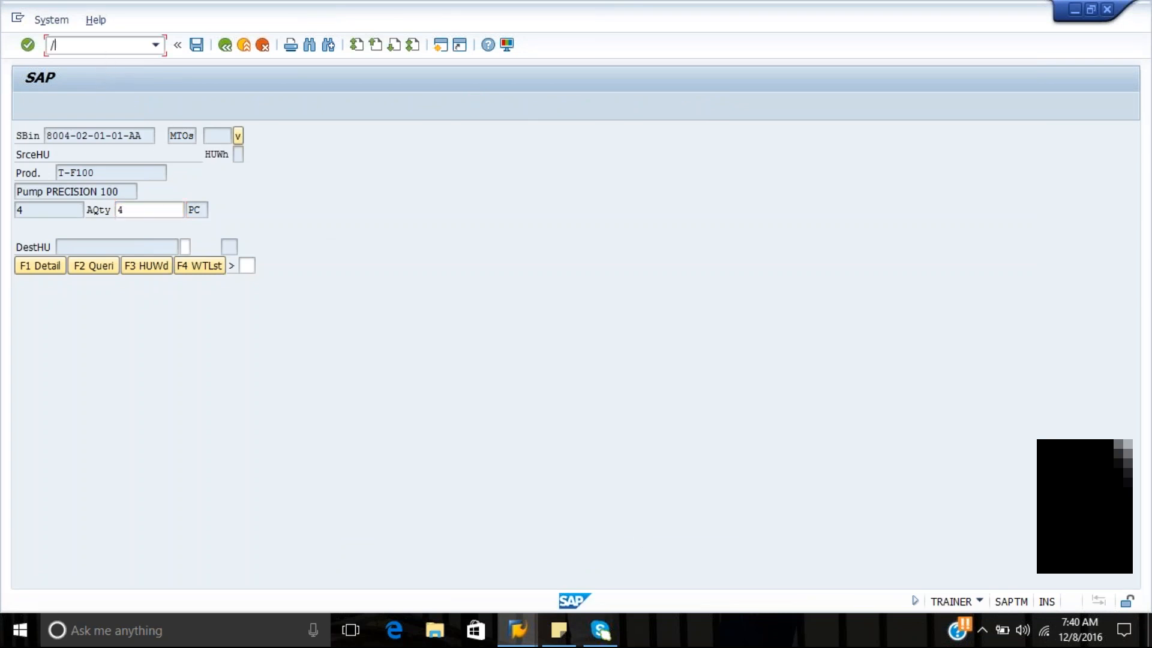
text(n/scwm/rful)
key(Return)
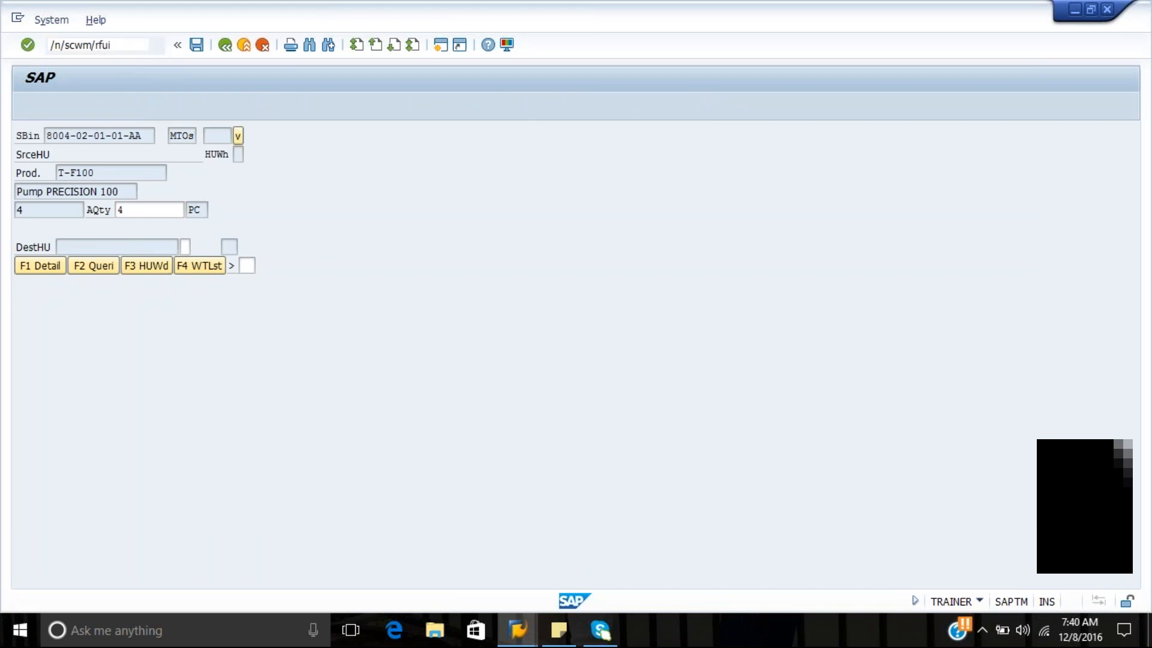
key(Return)
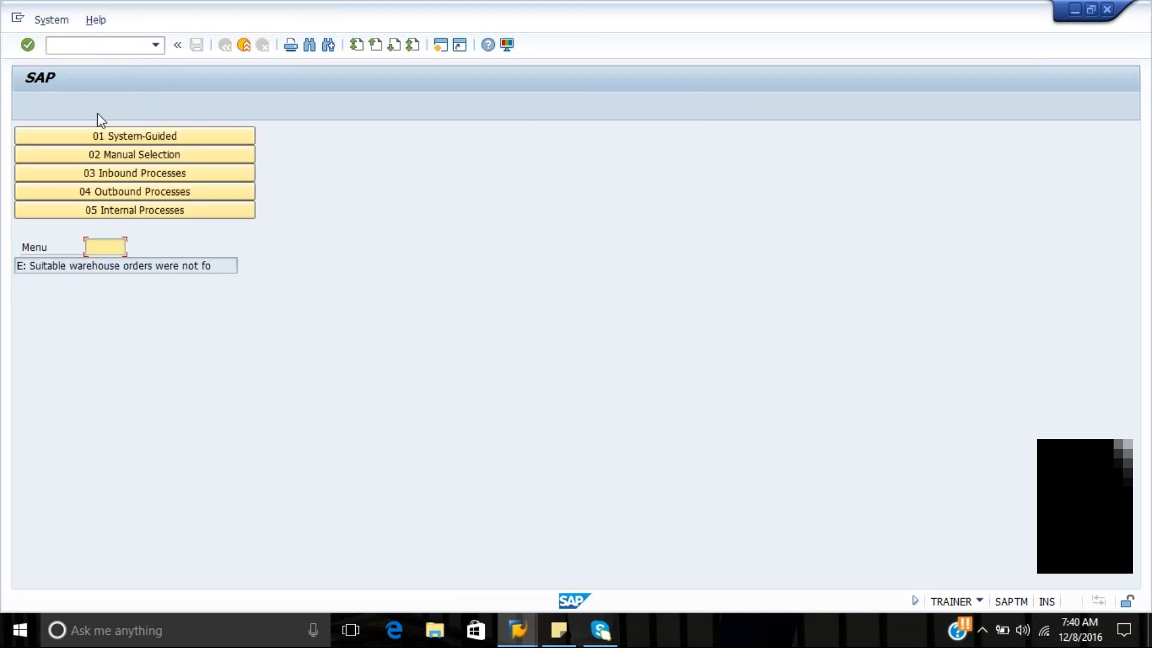
Choose manual selection by WO and open the first suggested warehouse order, continuing without a pick HU
click(140, 150)
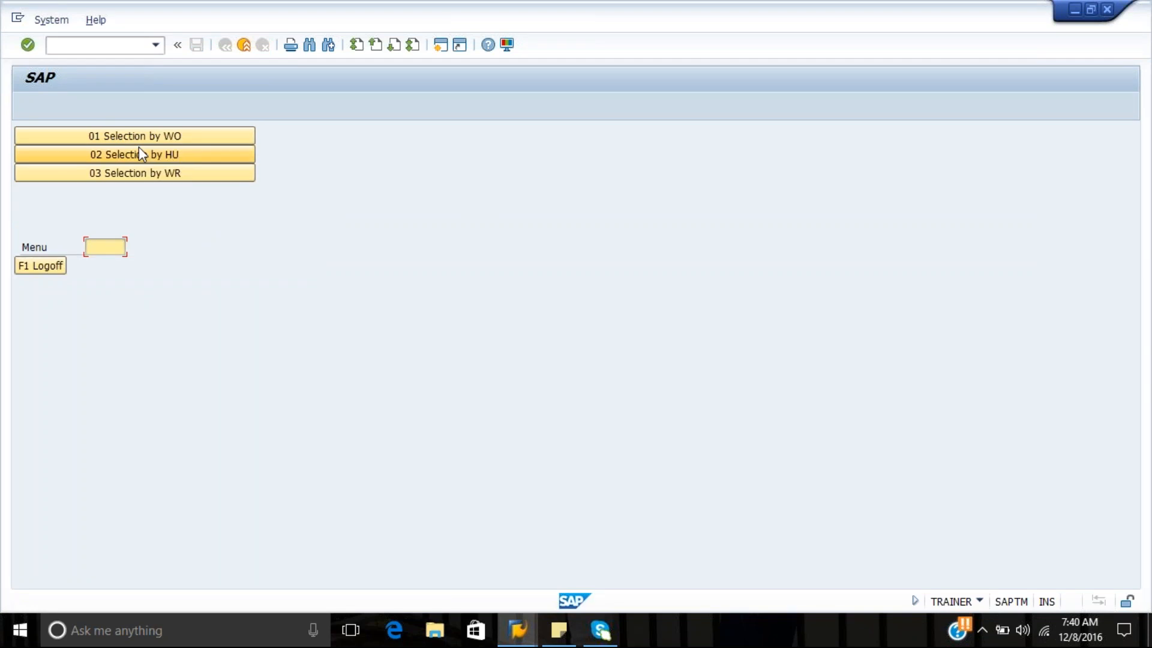
click(169, 136)
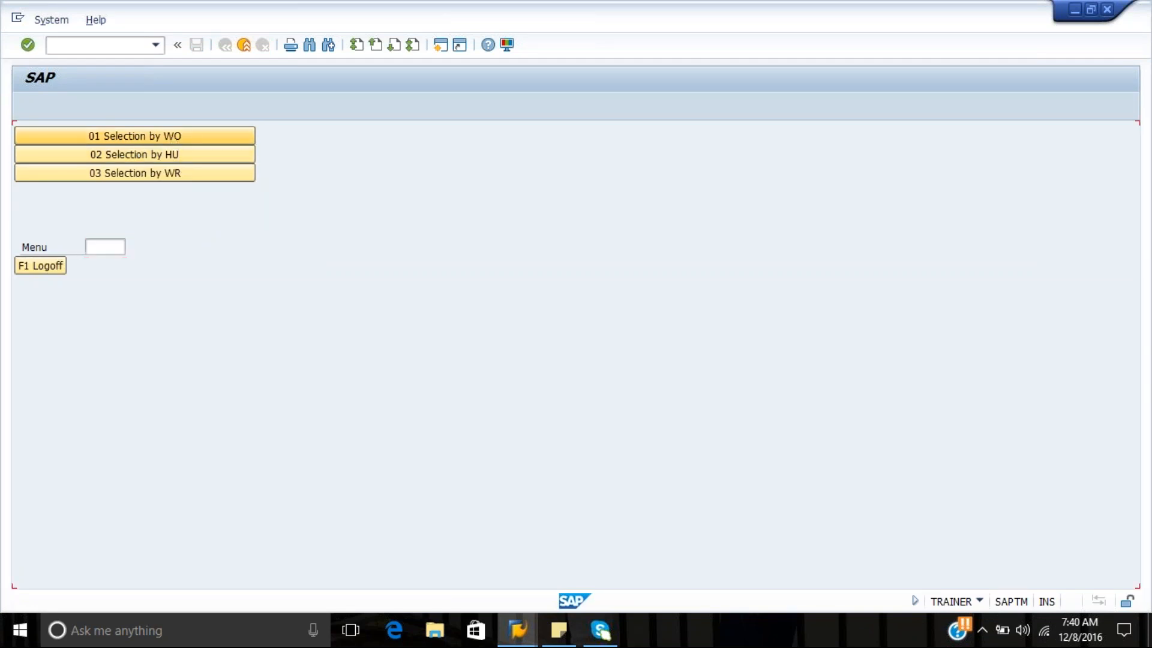
key(Down)
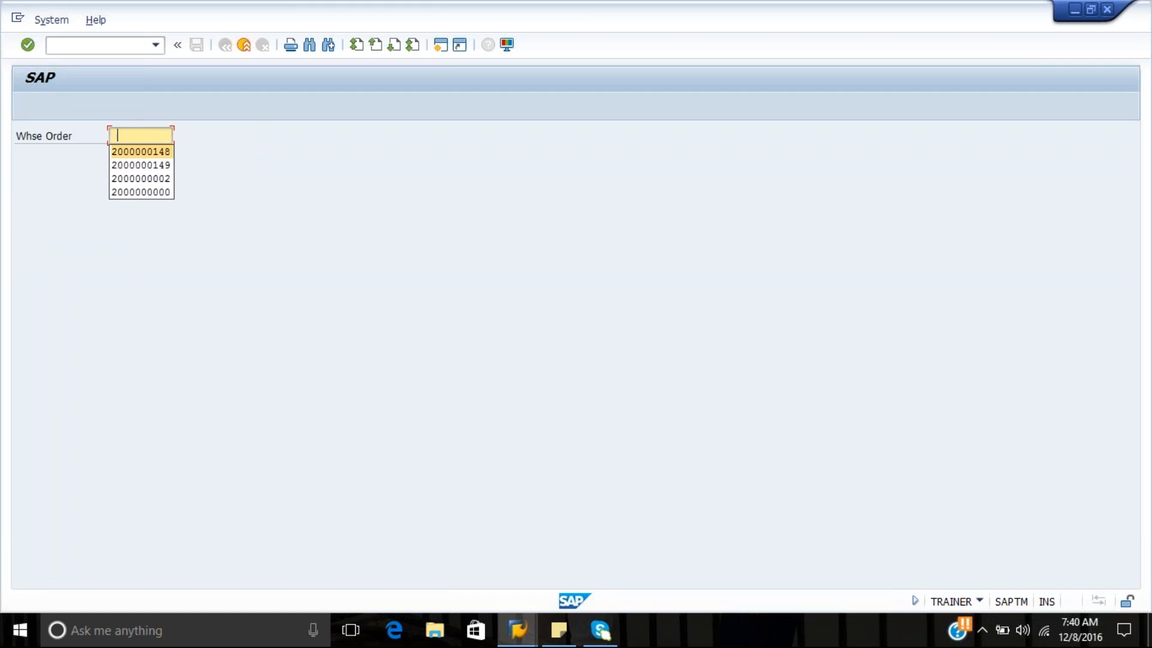
key(Return)
key(Return)
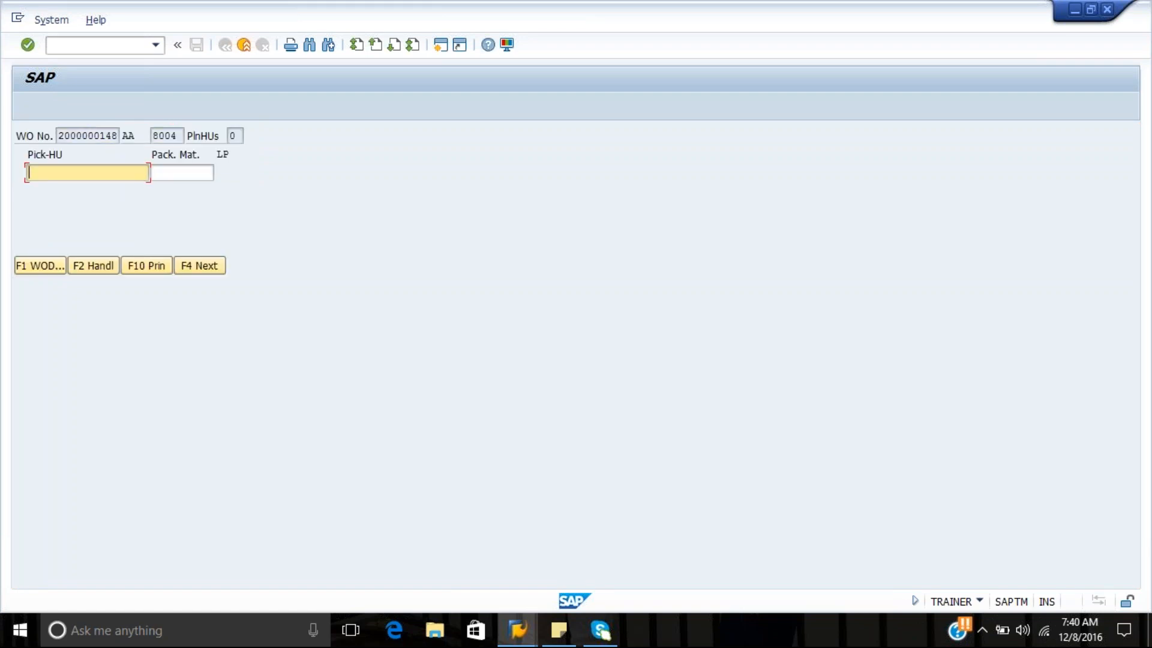
click(206, 268)
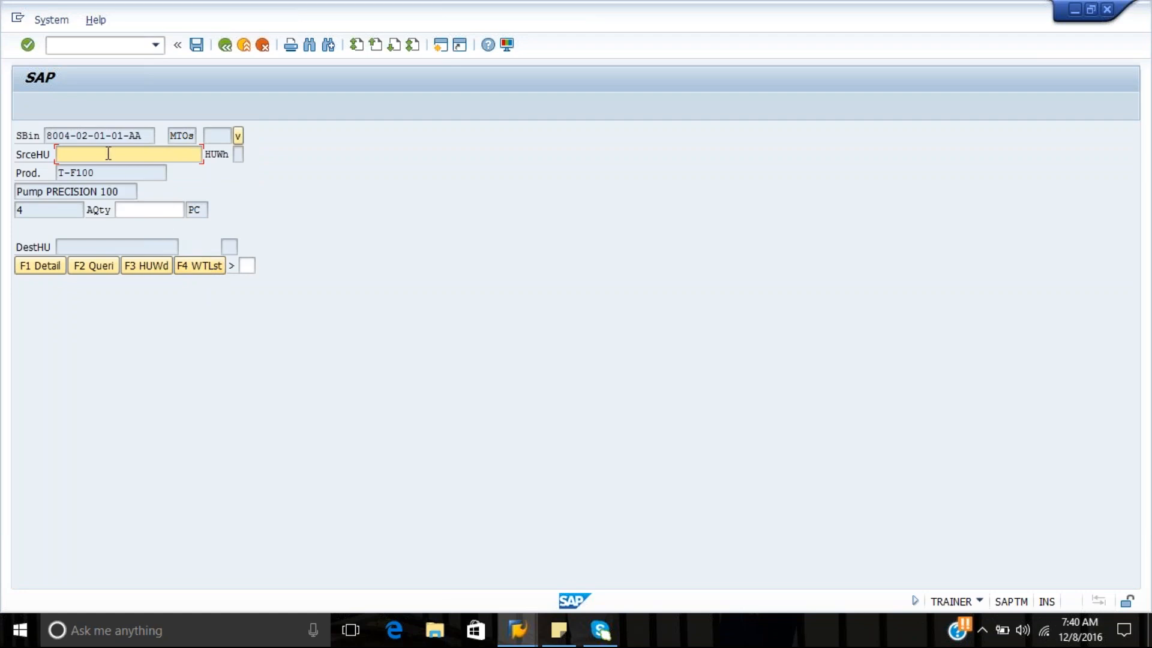
text(8)
key(Down)
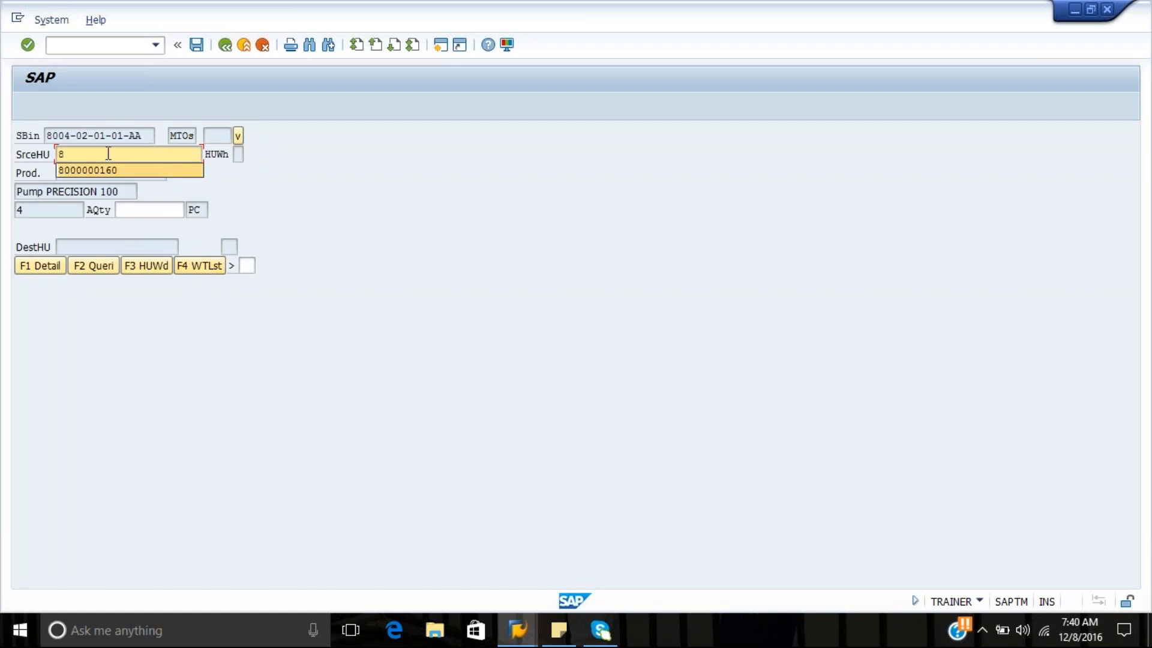
key(Return)
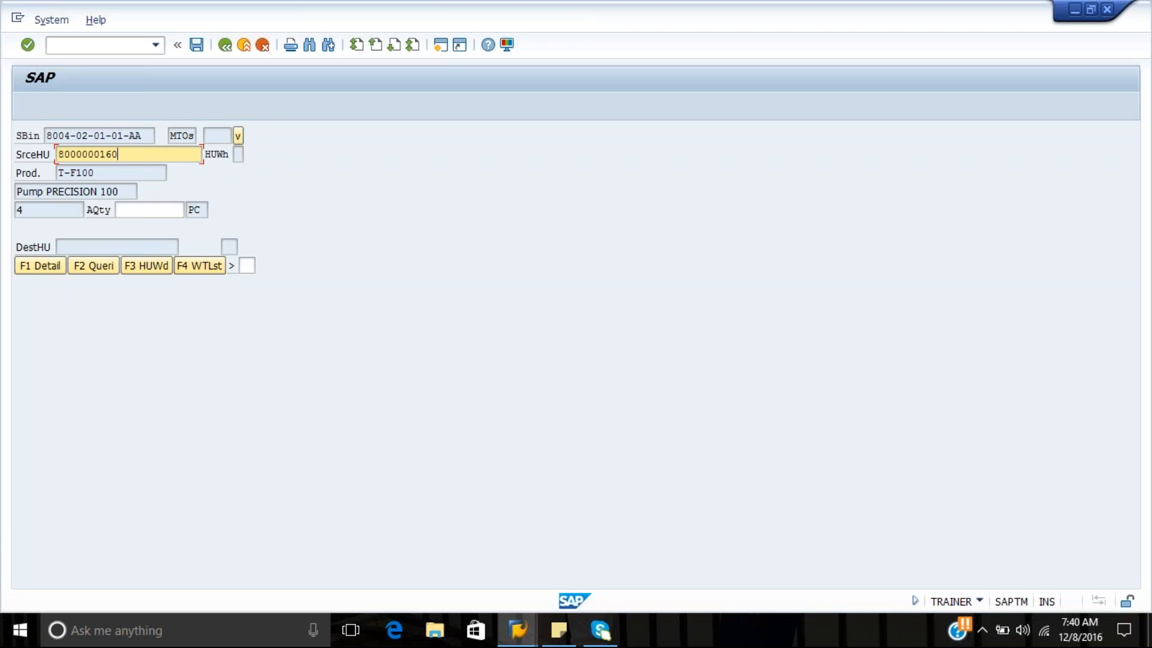
key(Tab)
text(4)
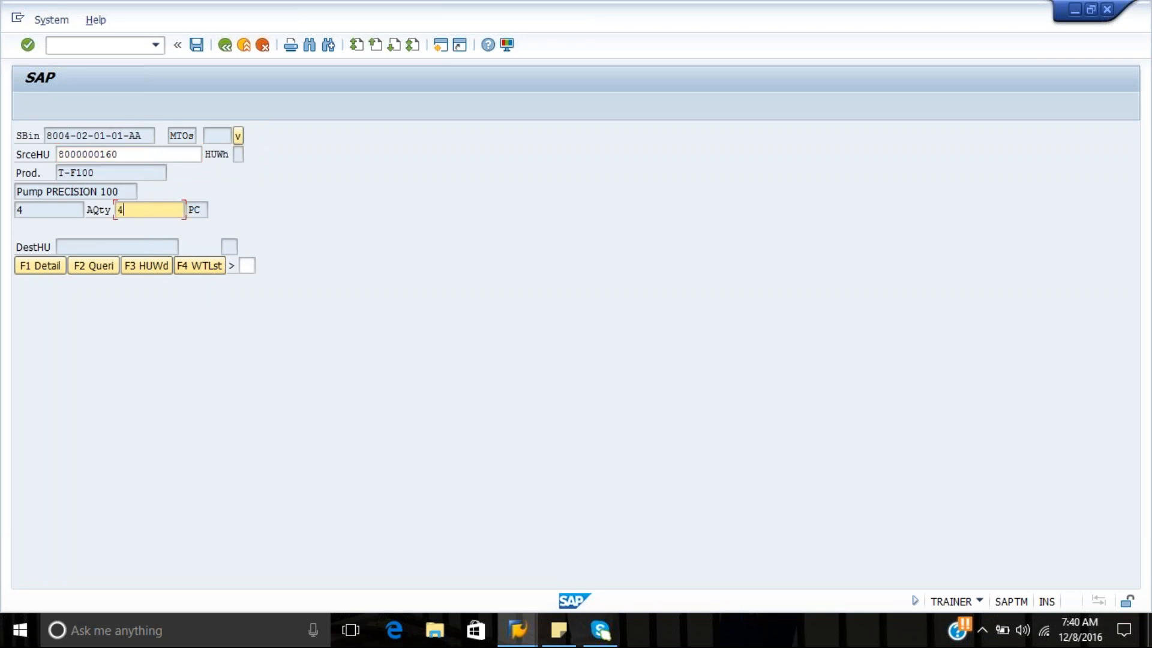
key(Return)
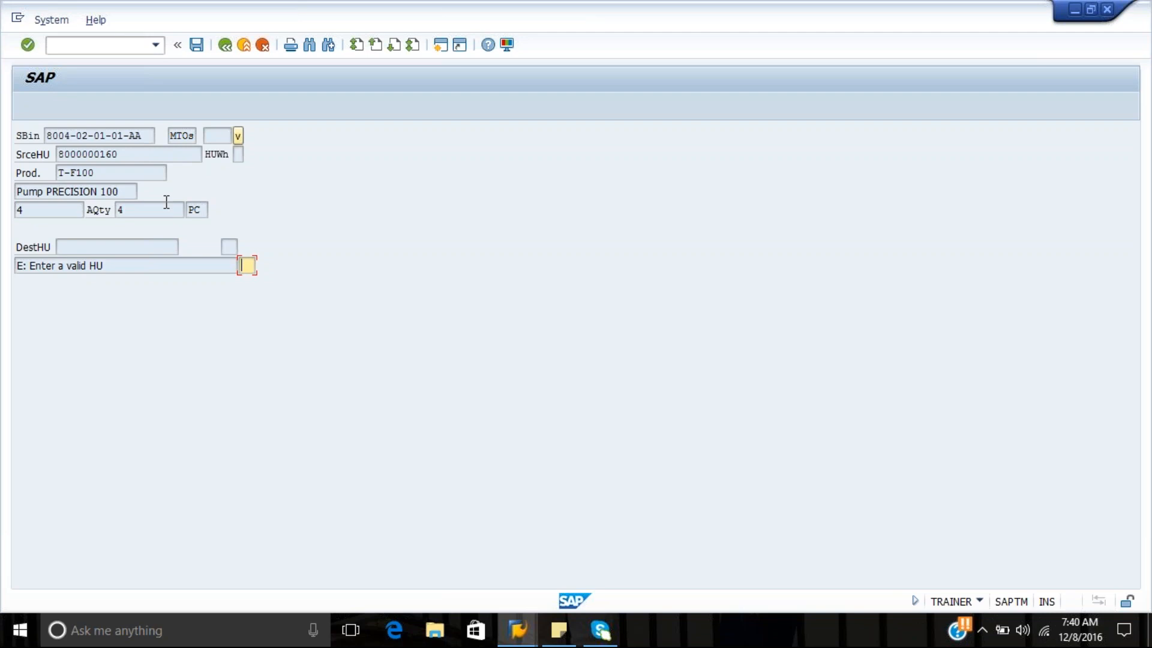
click(237, 138)
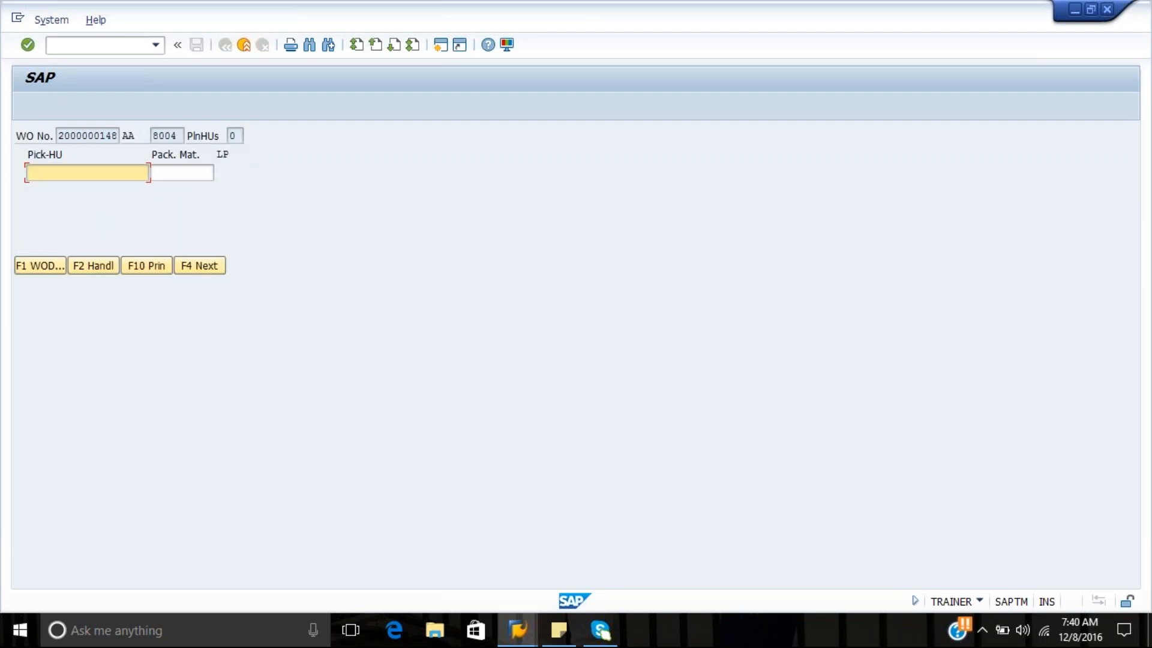
click(185, 267)
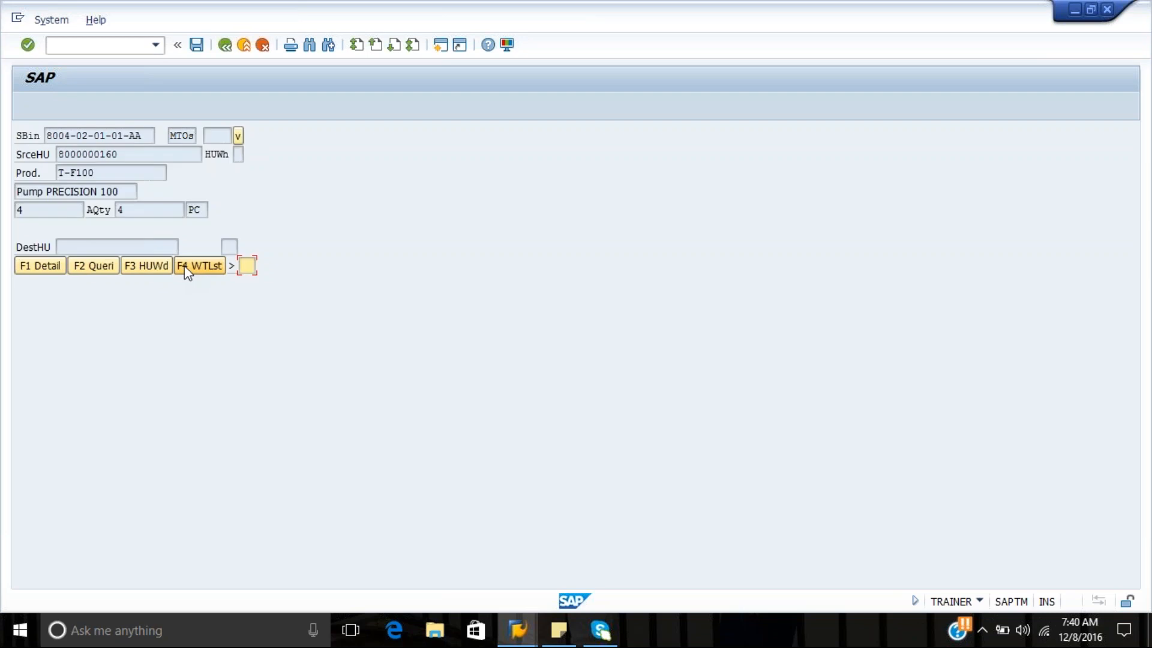
click(239, 139)
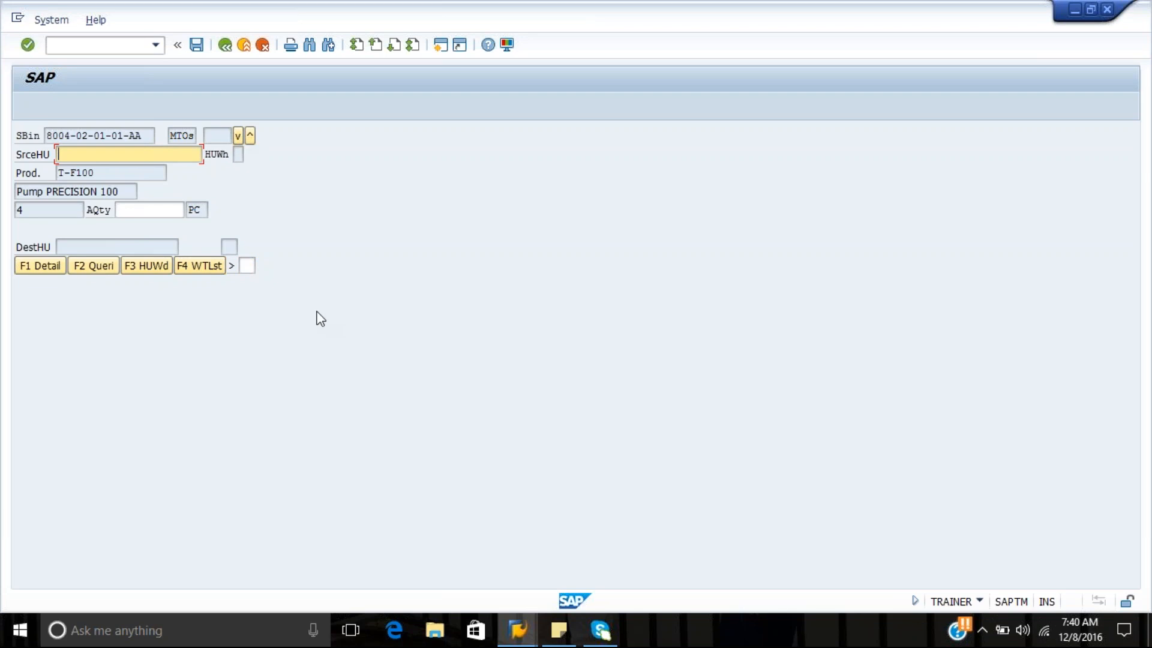
key(Down)
key(Return)
key(BackSpace)
text(161)
click(180, 212)
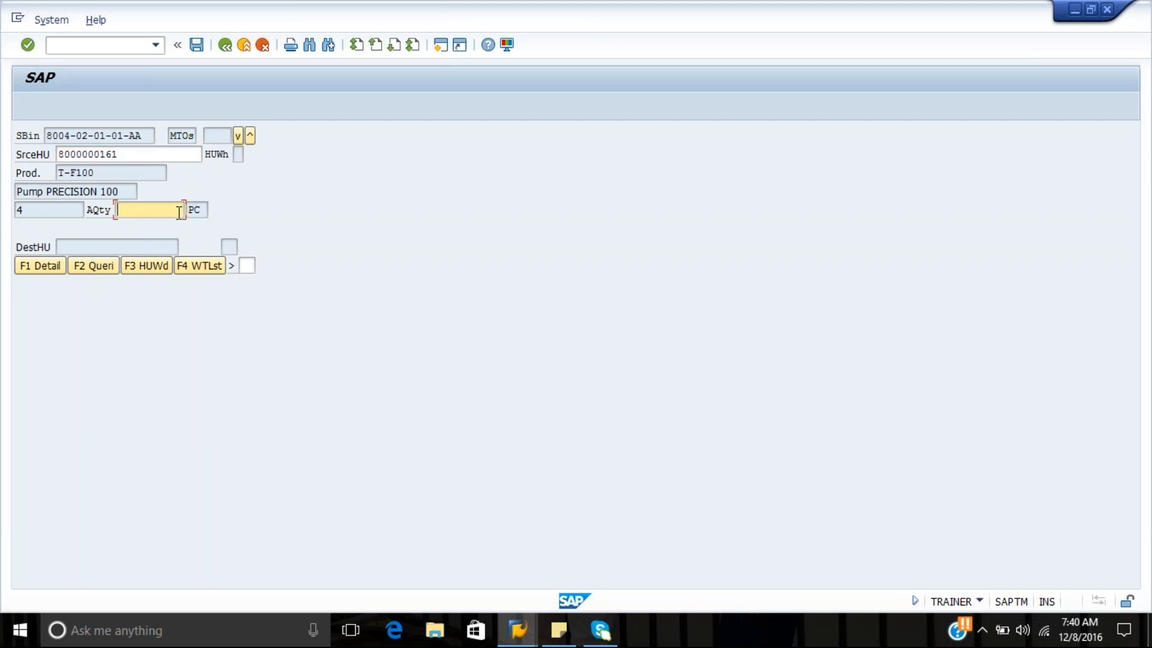
text(4)
key(Return)
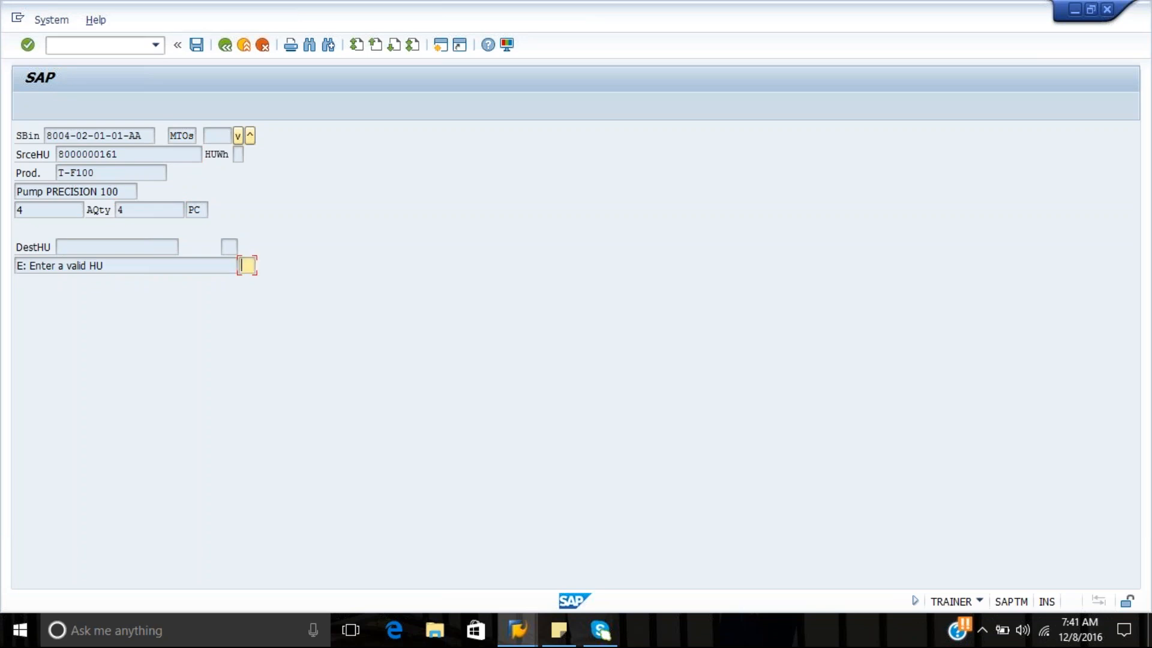
key(Return)
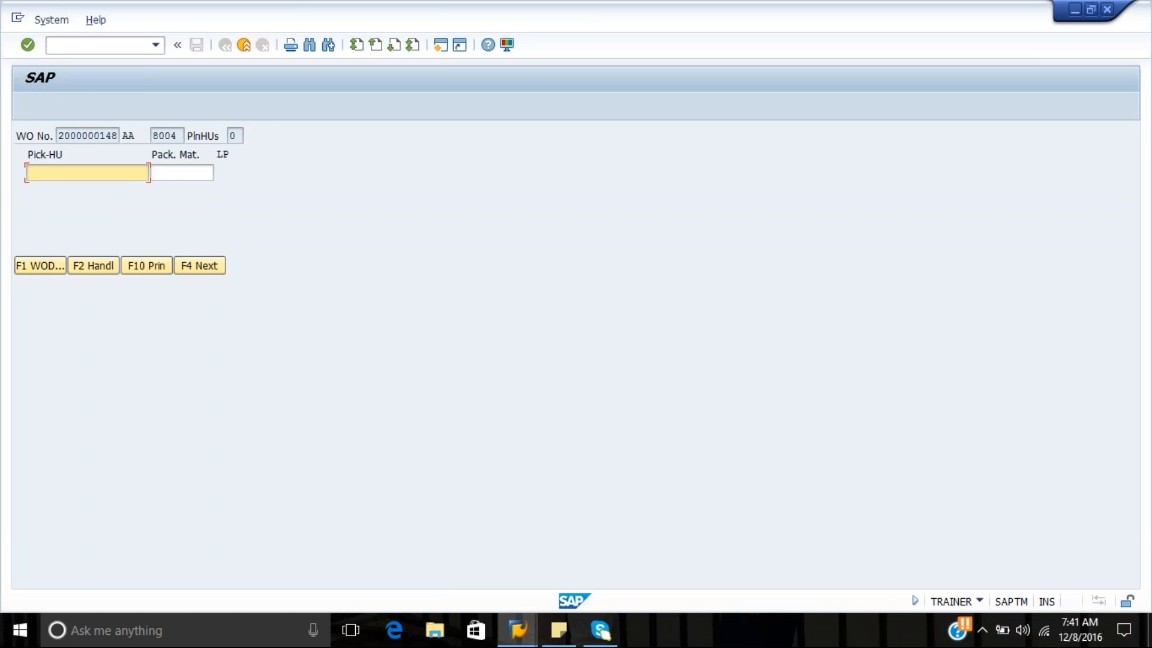
click(192, 266)
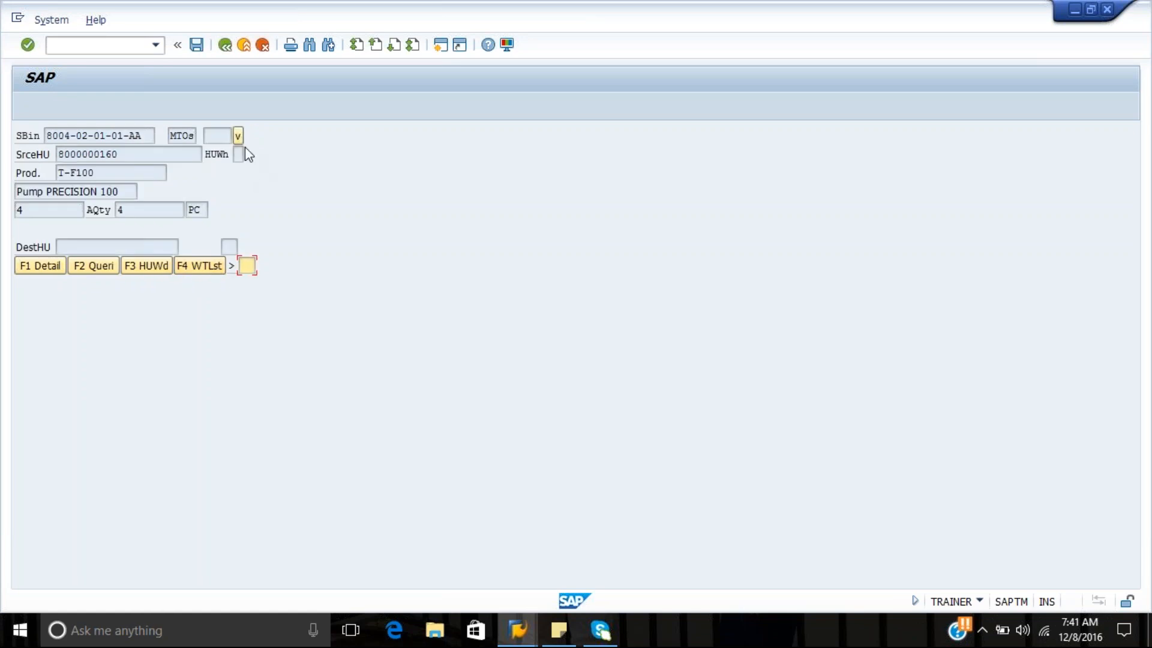
click(238, 139)
click(238, 136)
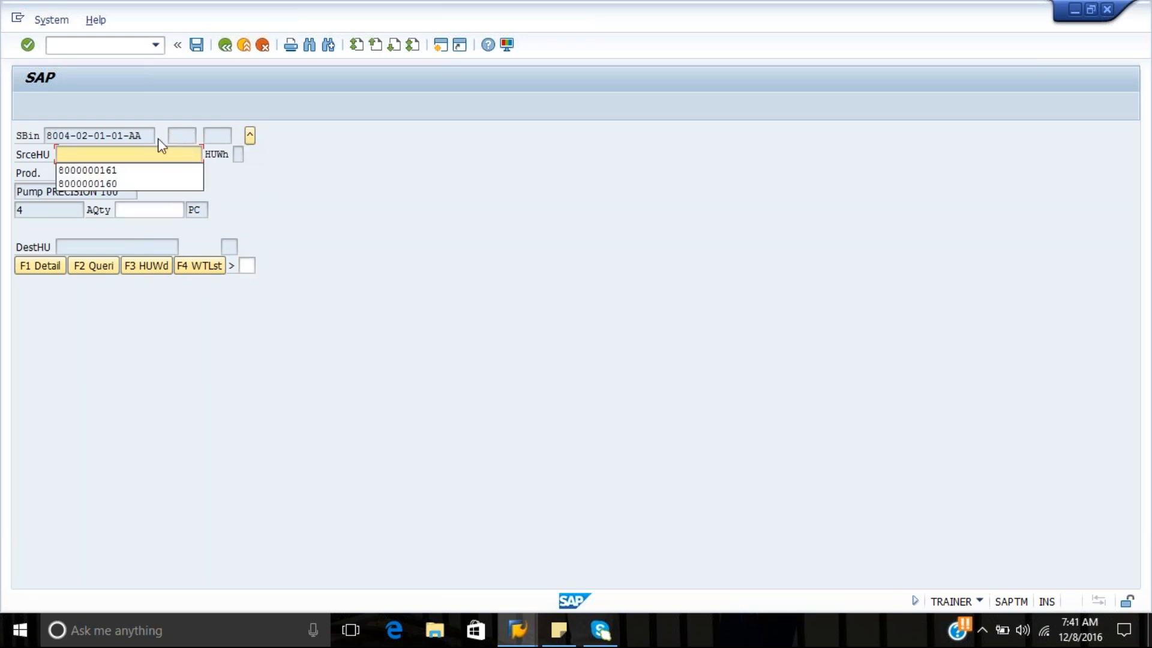
key(Down)
key(Return)
key(BackSpace)
text(7)
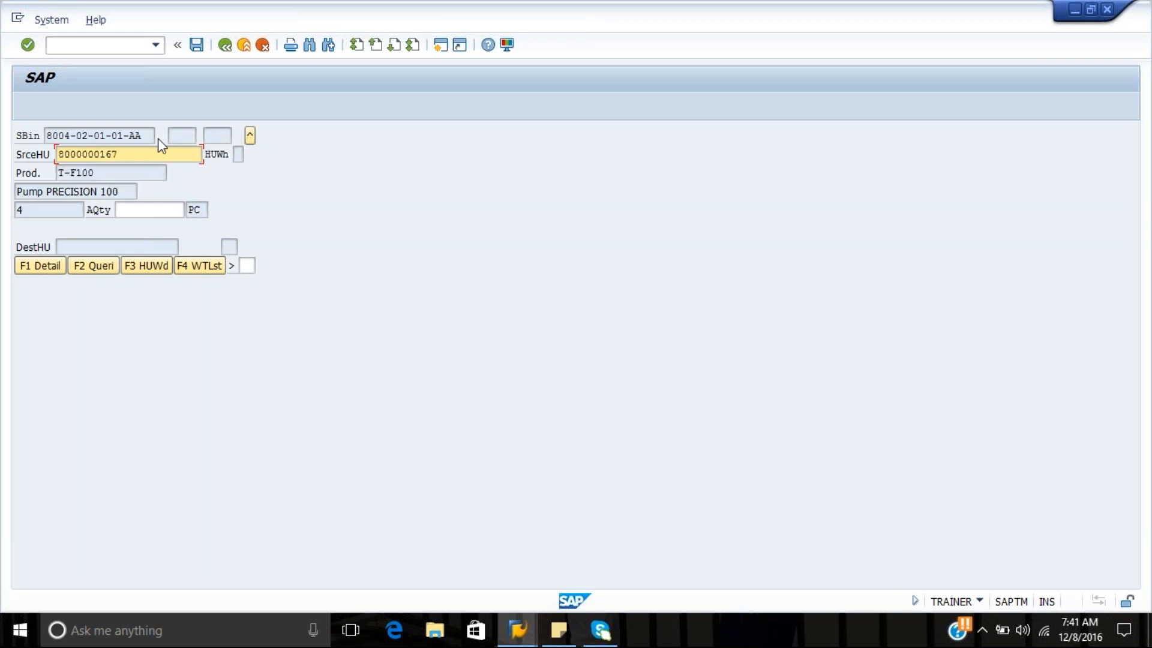
click(146, 209)
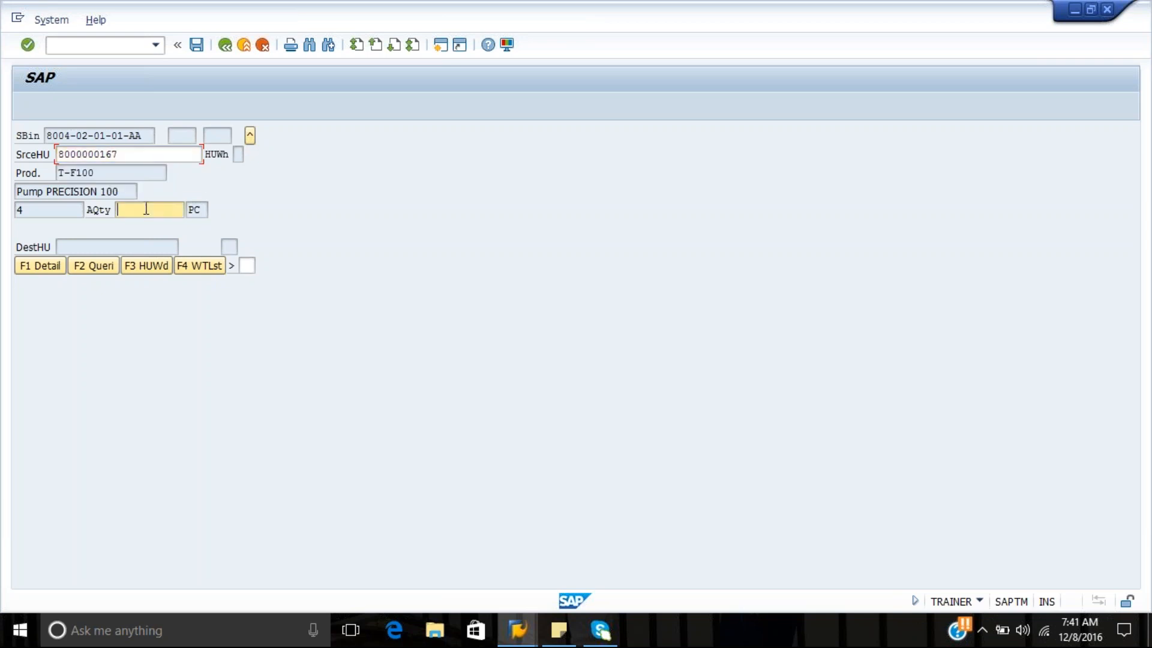
text(4)
key(Return)
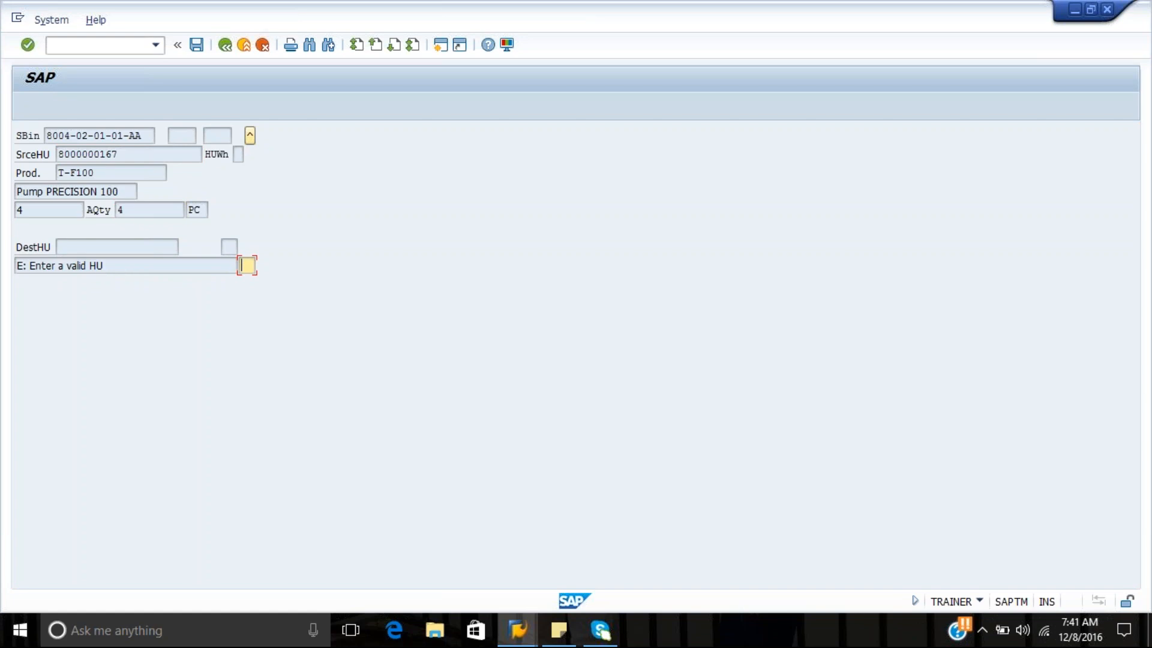
key(Return)
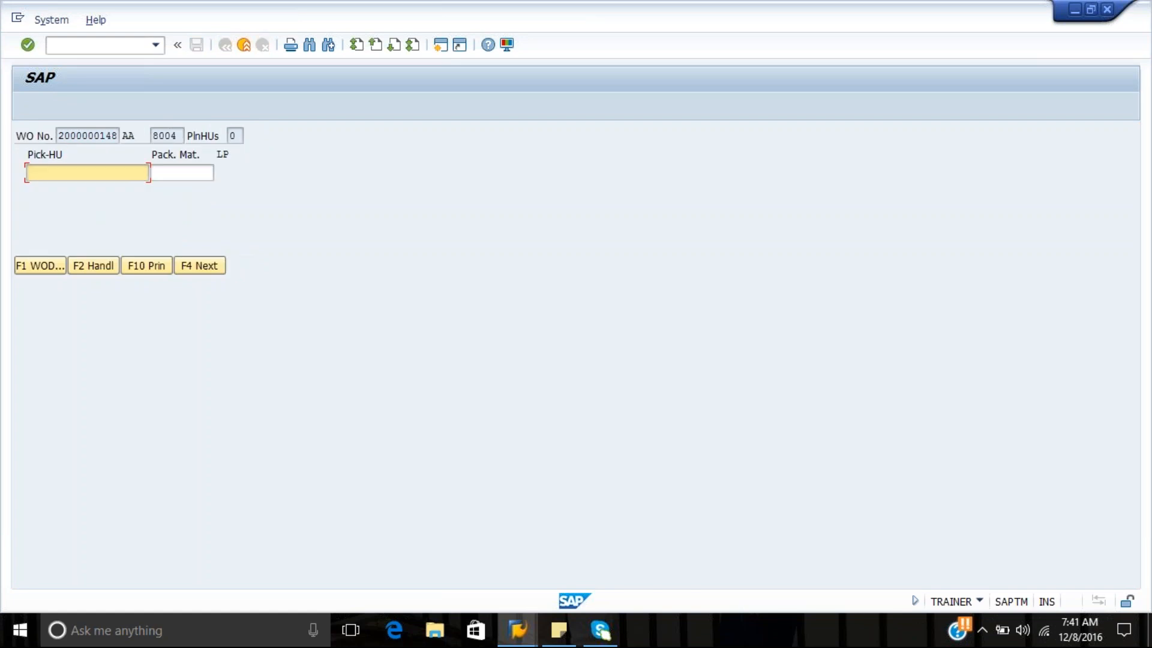
click(184, 265)
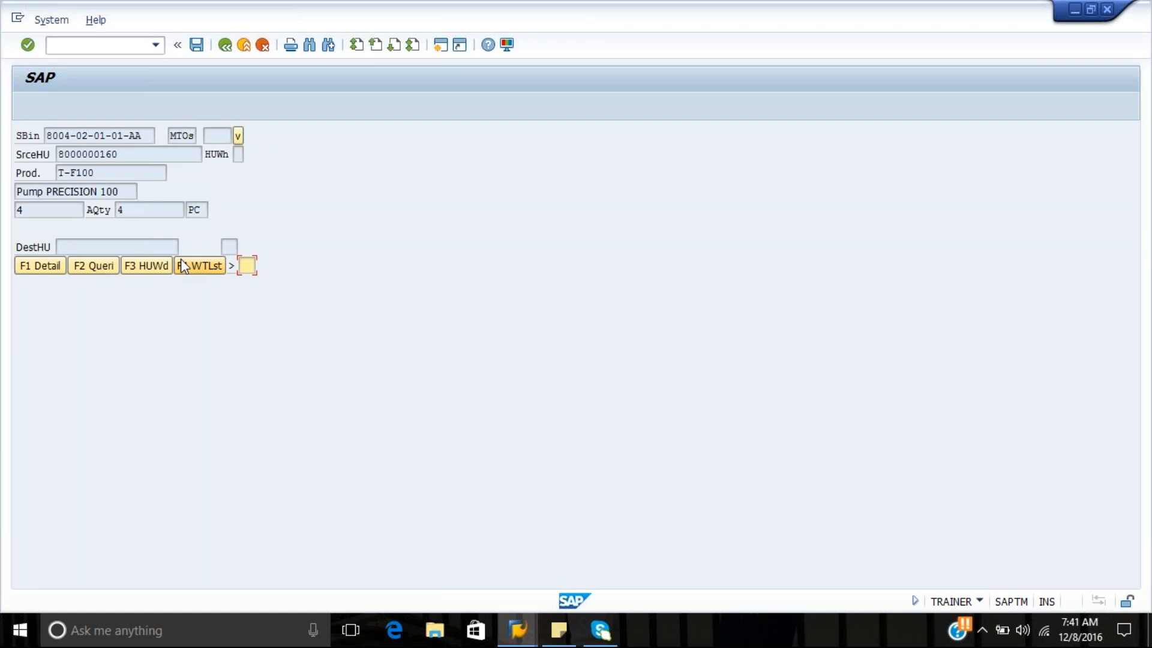
click(220, 234)
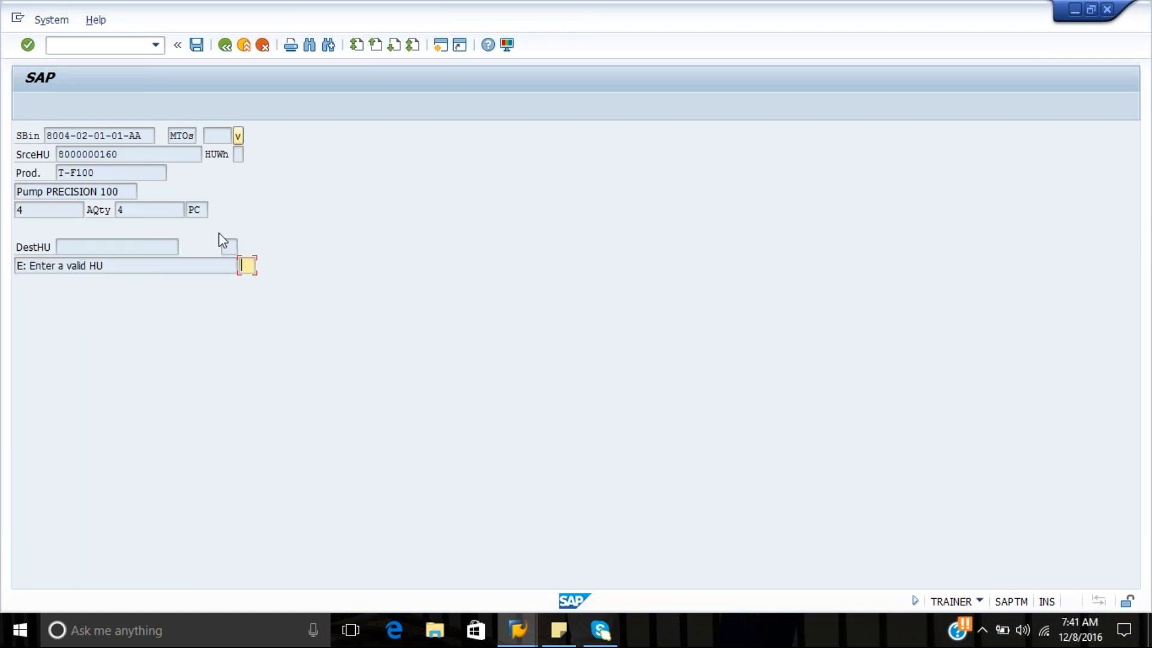
key(Return)
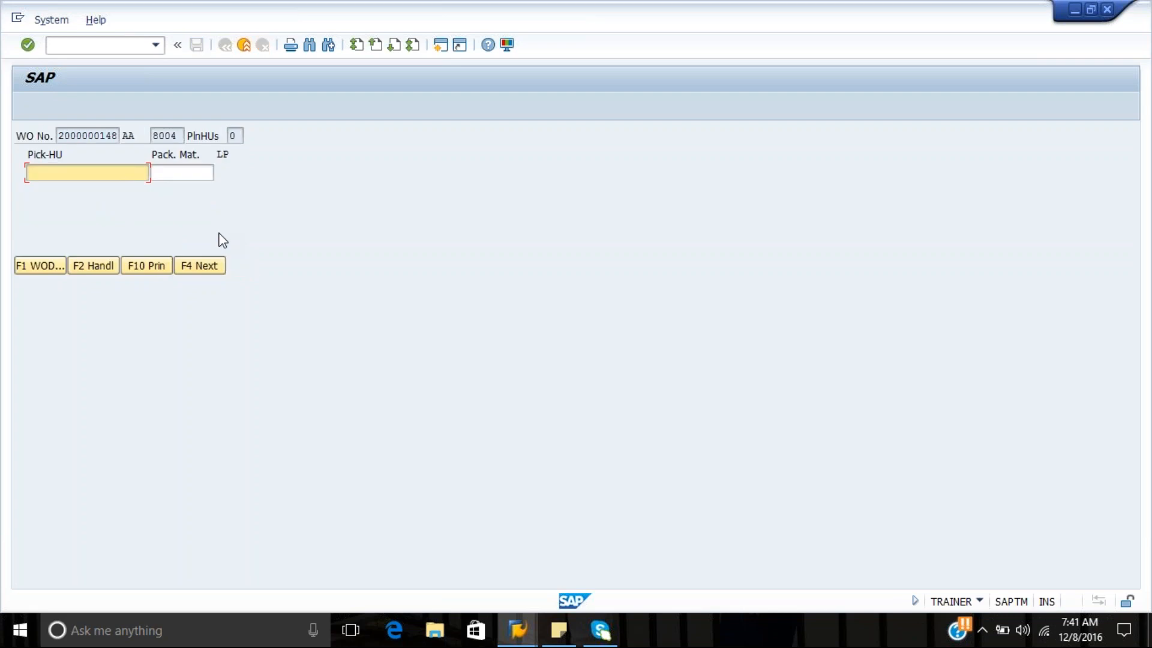
Create a pick HU for the warehouse order with packaging material EUROPALLET
click(162, 171)
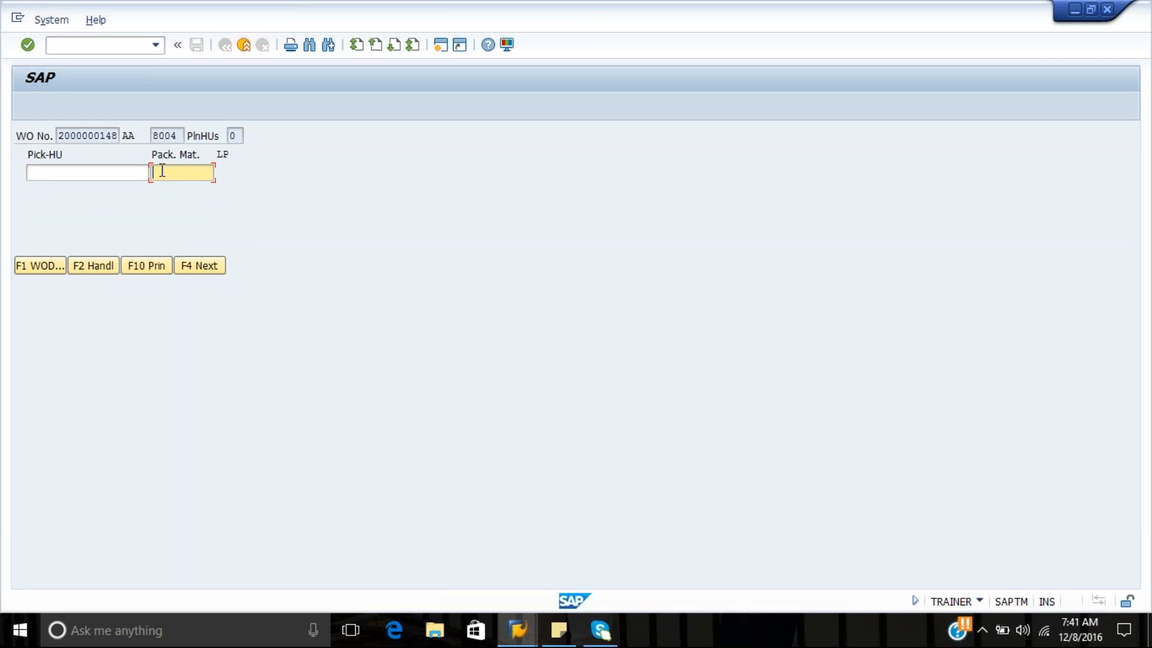
text(EUROPALLET)
key(Return)
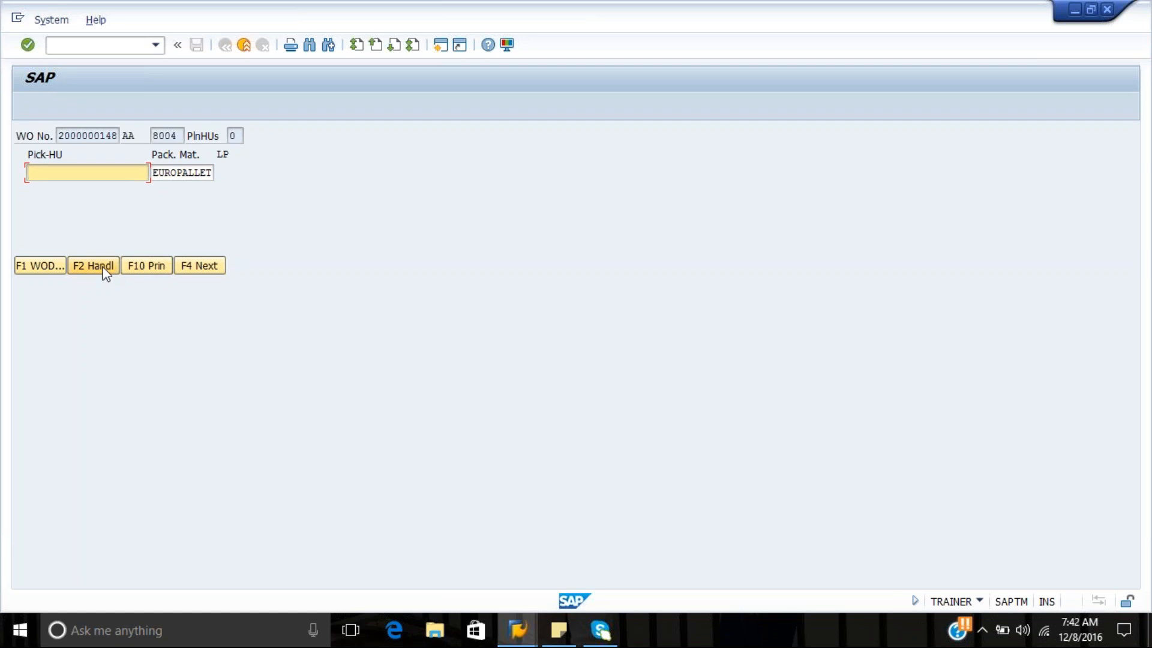
click(106, 273)
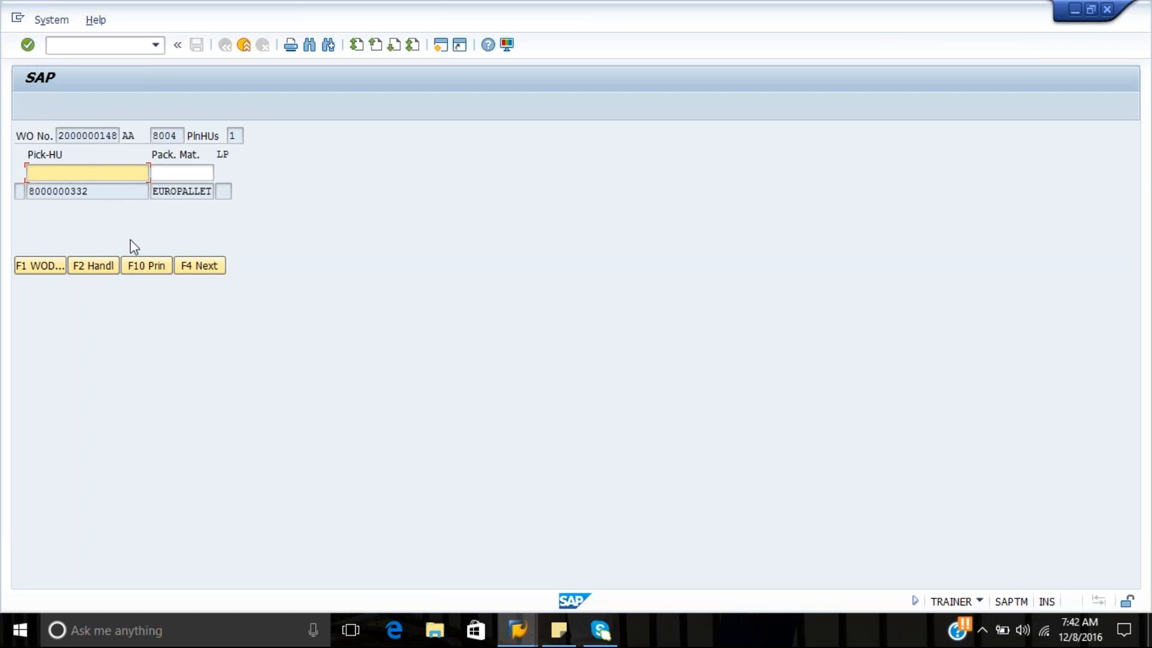
click(183, 266)
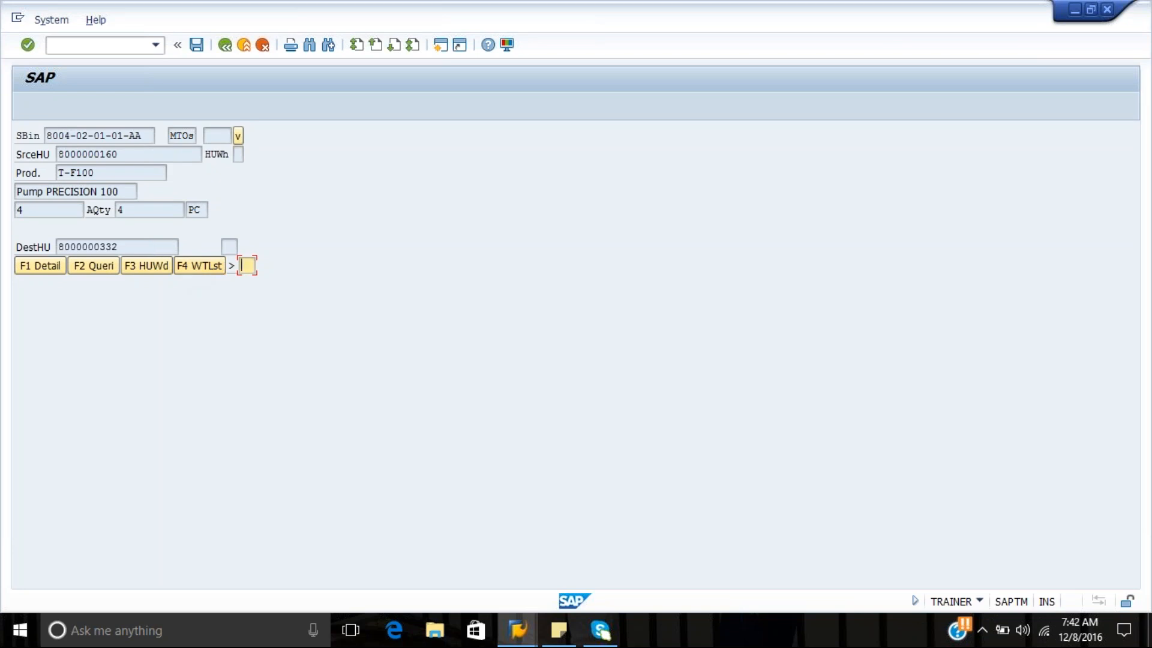
click(238, 136)
click(237, 136)
key(Return)
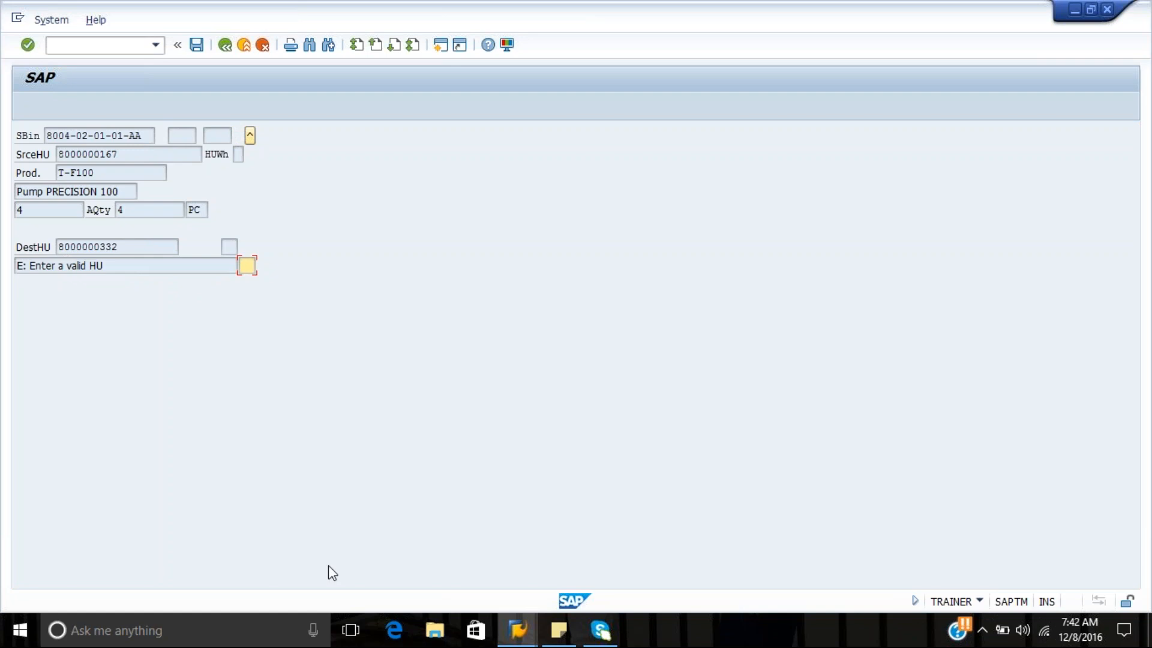
Switch to the Warehouse Management Monitor and examine the remaining physical stock columns for the handling units in storage type 8004
click(517, 629)
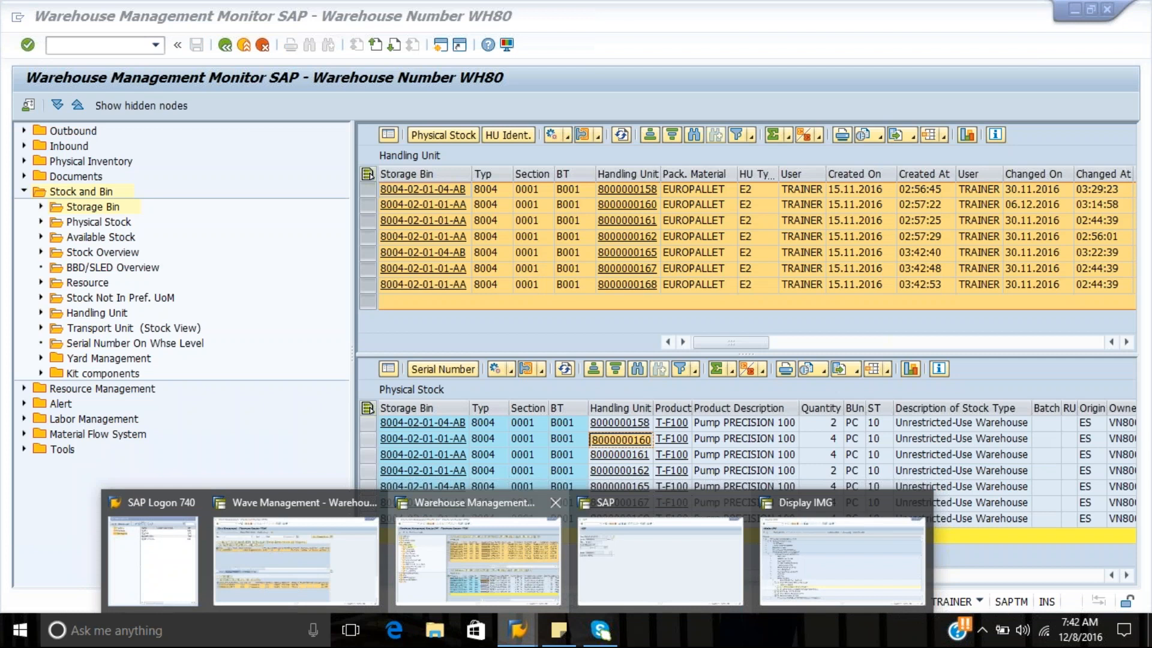
click(526, 565)
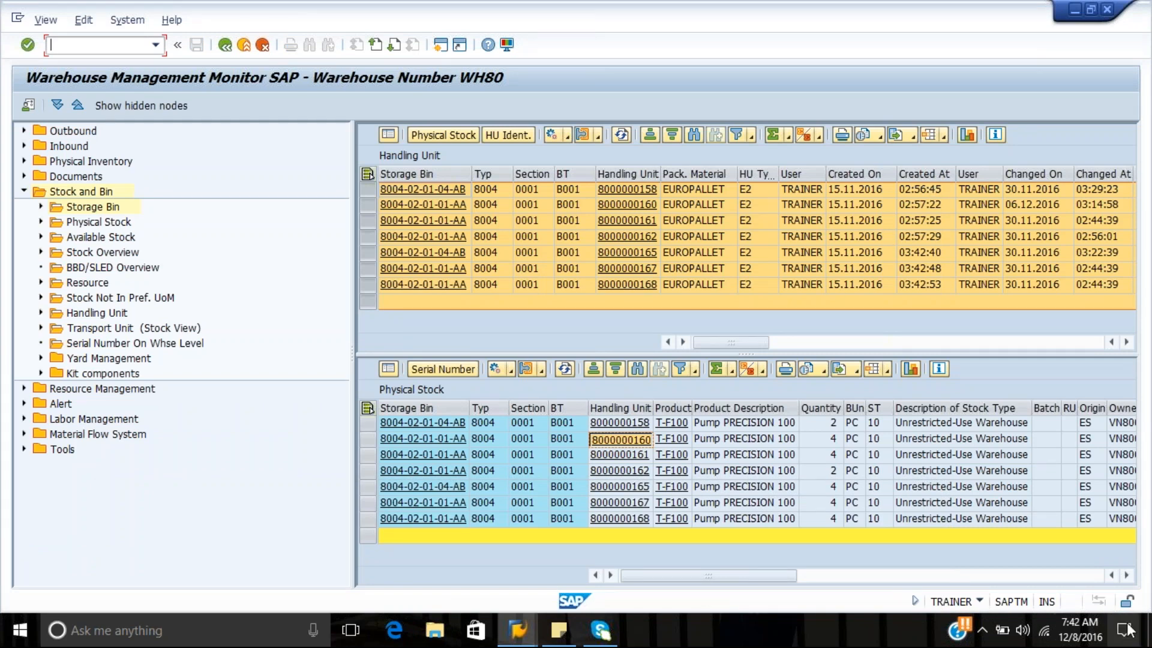
click(1126, 576)
click(1126, 576)
click(1126, 576)
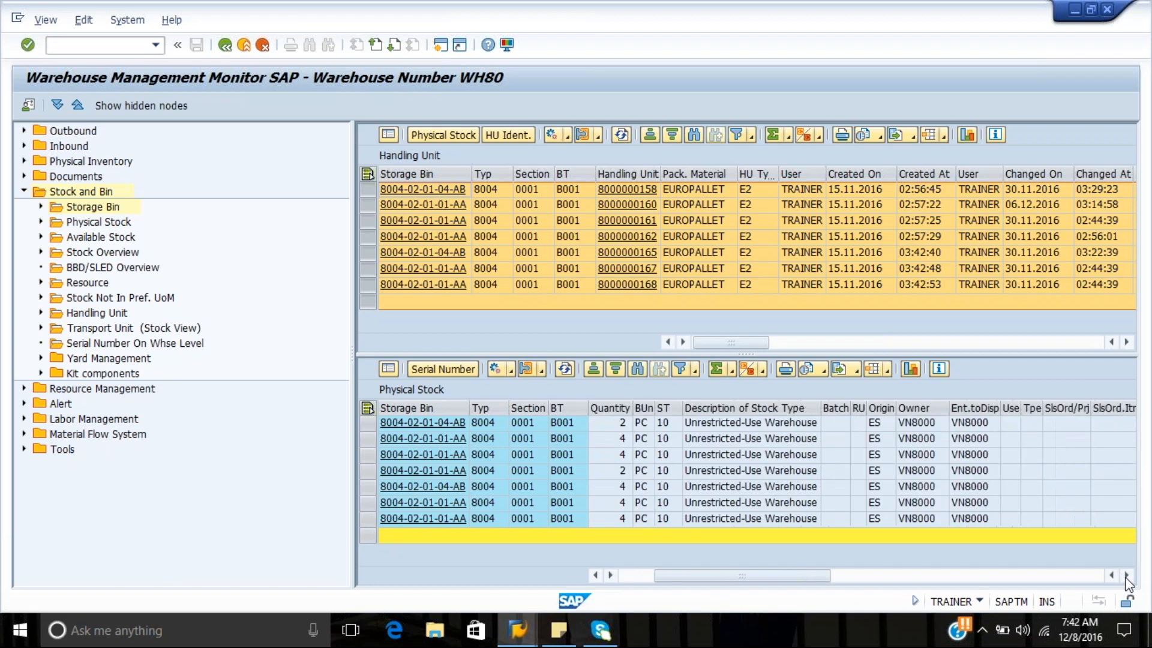
click(1127, 576)
click(1126, 576)
click(1126, 576)
click(1127, 576)
click(1126, 576)
click(1126, 576)
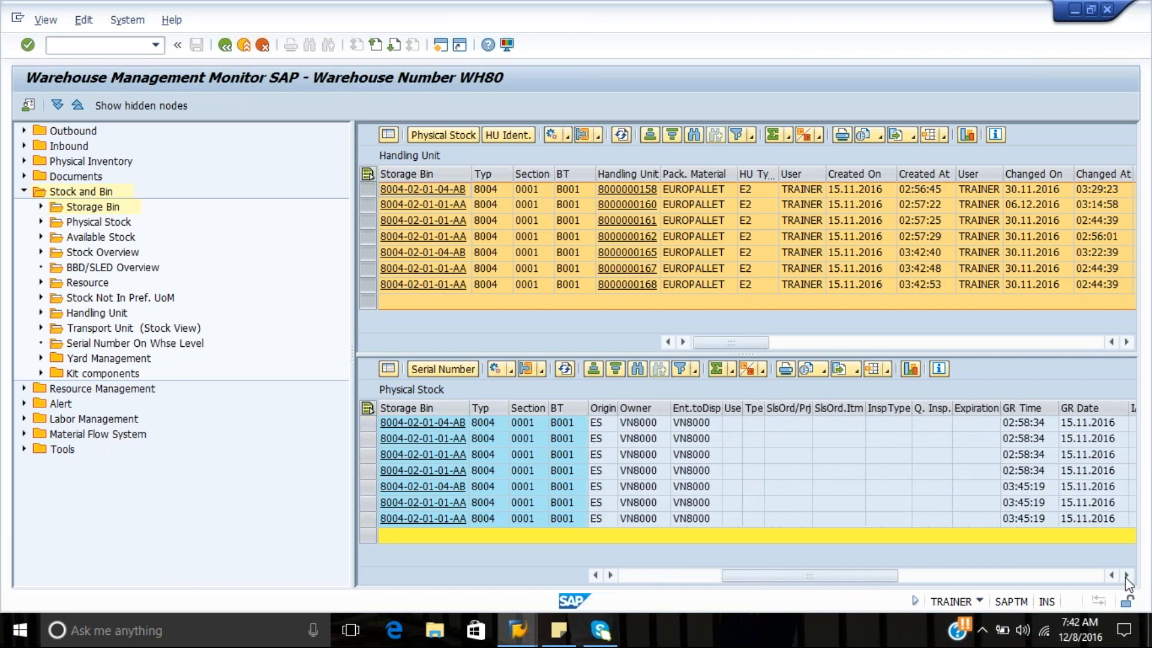
click(1127, 575)
click(1126, 576)
click(1126, 576)
click(1126, 576)
click(1126, 576)
click(1127, 576)
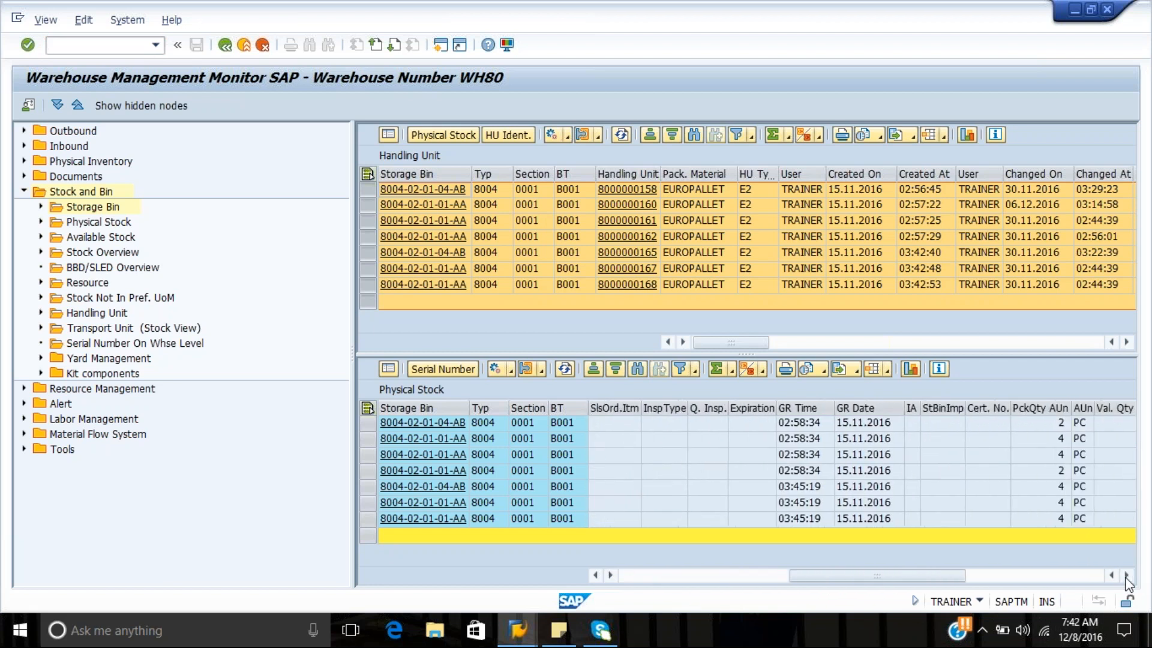
click(1127, 576)
click(1127, 576)
click(1127, 576)
click(1127, 576)
click(1127, 576)
click(1127, 576)
click(1126, 576)
click(1127, 576)
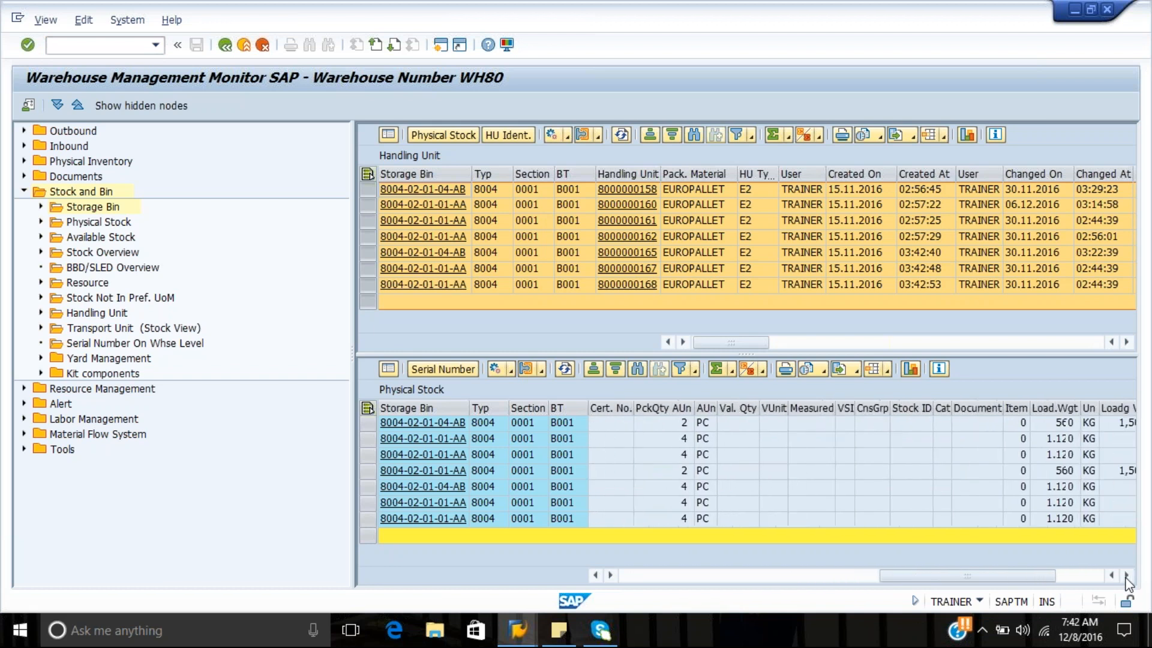
click(1126, 576)
click(1127, 576)
click(1126, 575)
click(1126, 576)
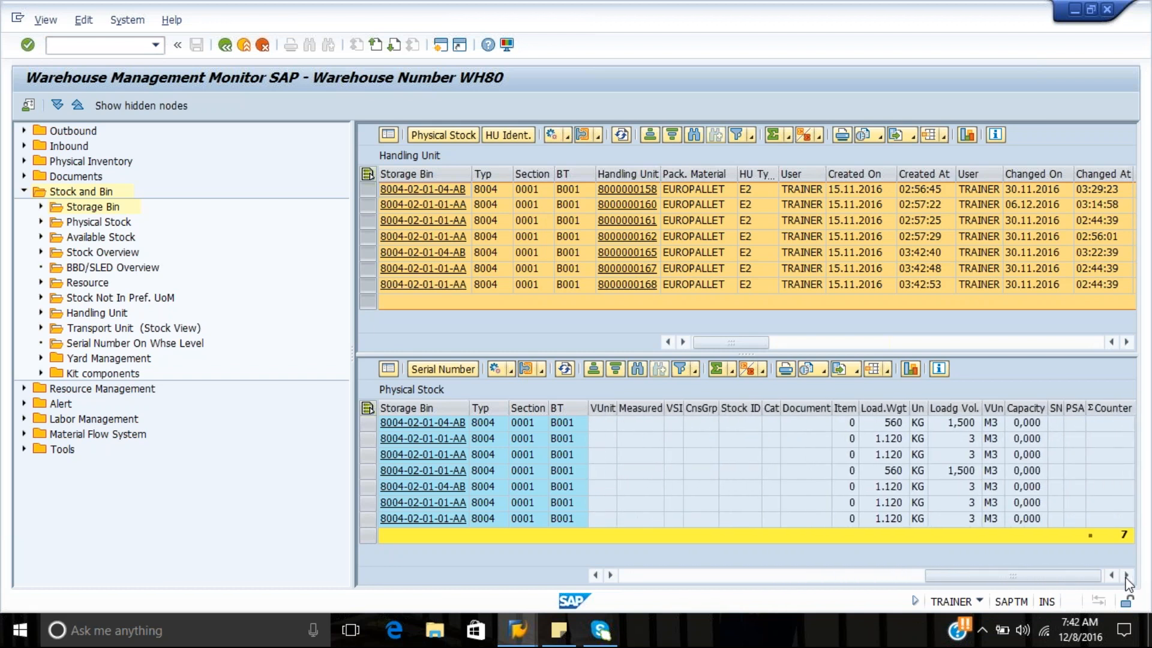
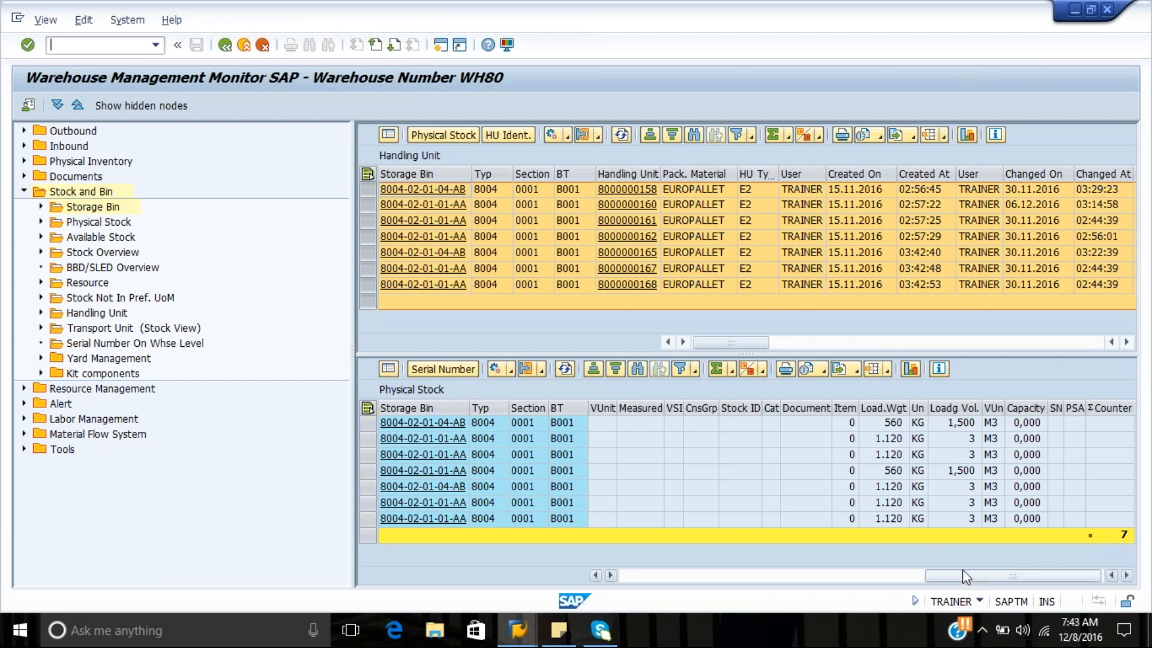
Return from the Warehouse Management Monitor to the RF picking session and leave the open warehouse order for the selection menu
drag(963, 574, 604, 580)
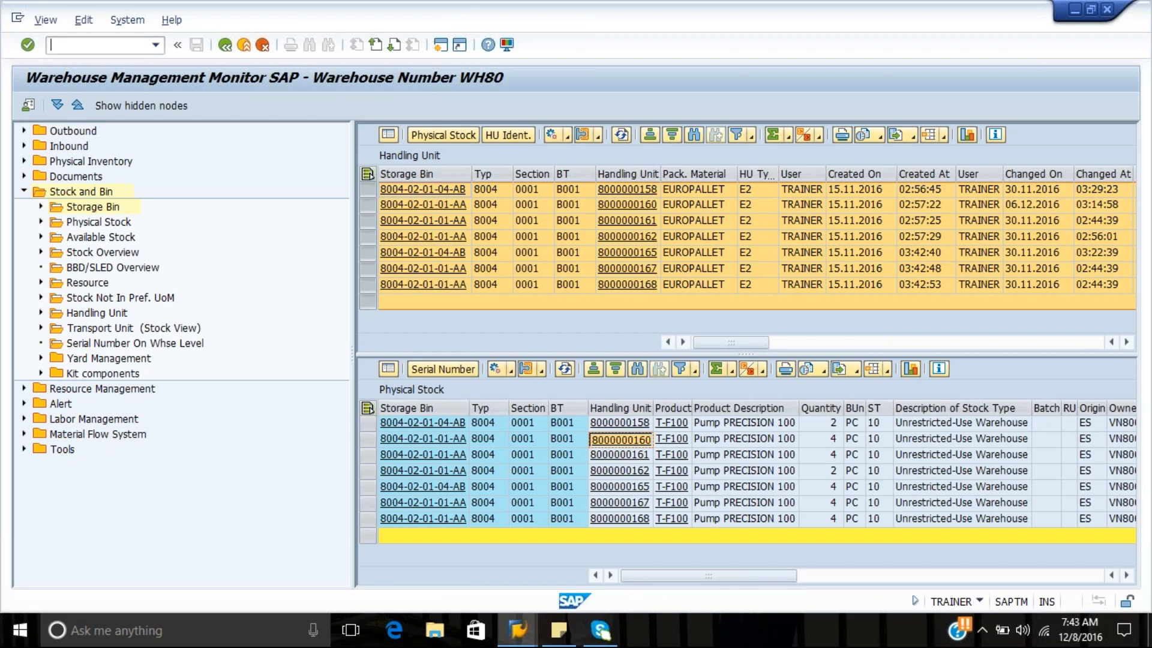
key(F10)
click(532, 632)
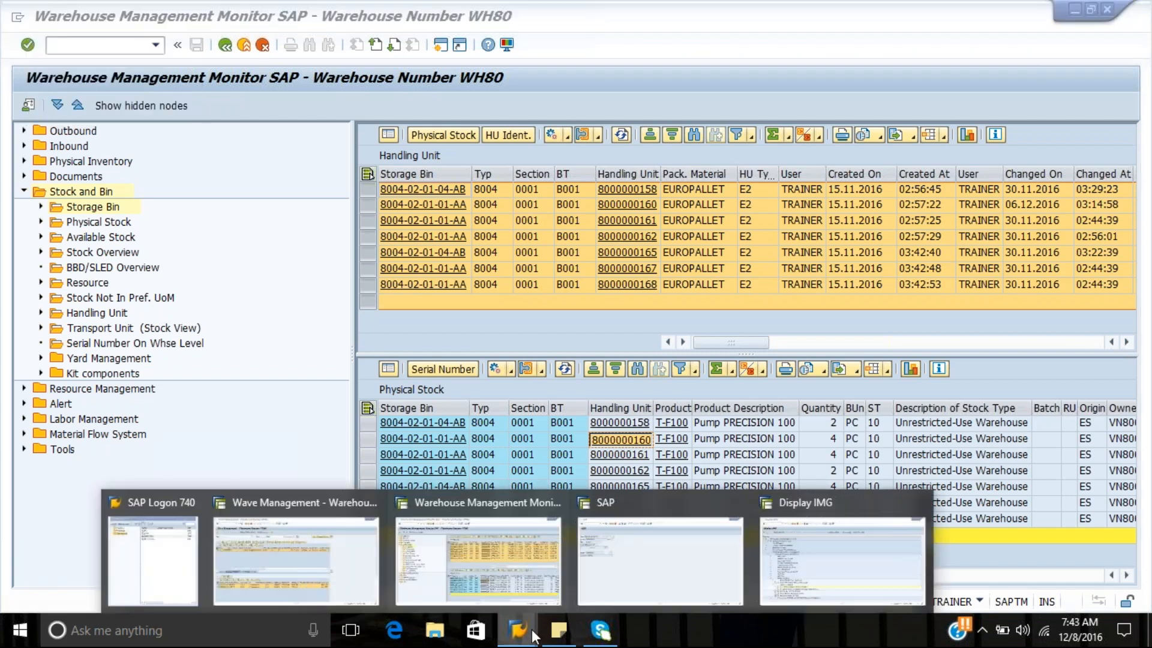
click(649, 555)
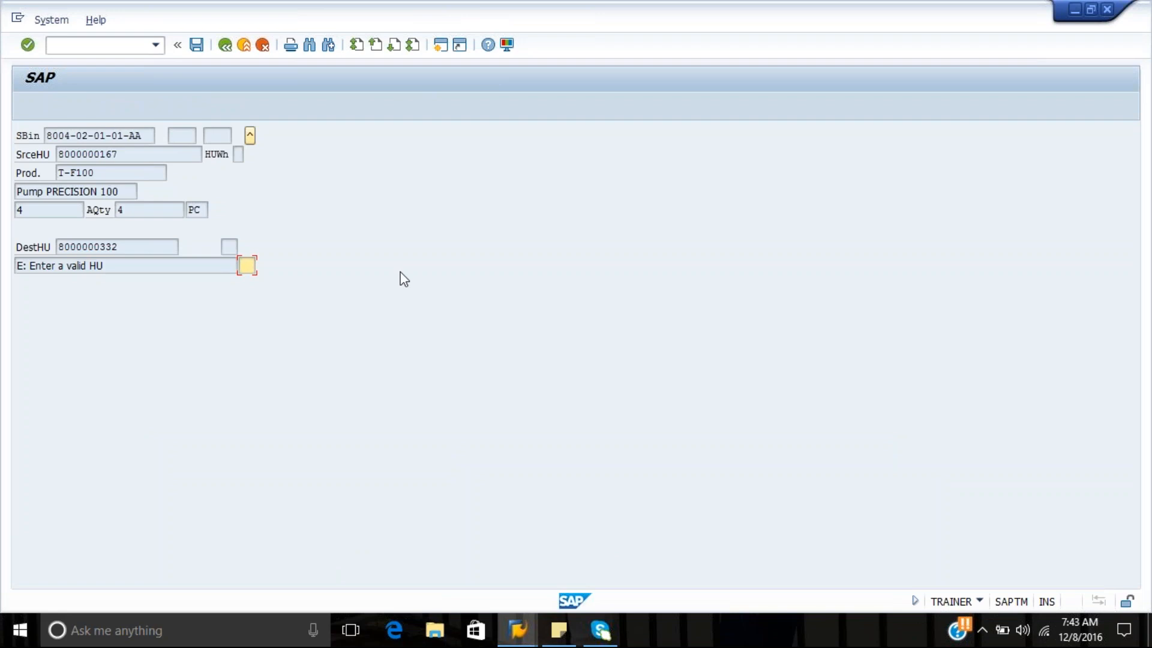
key(Return)
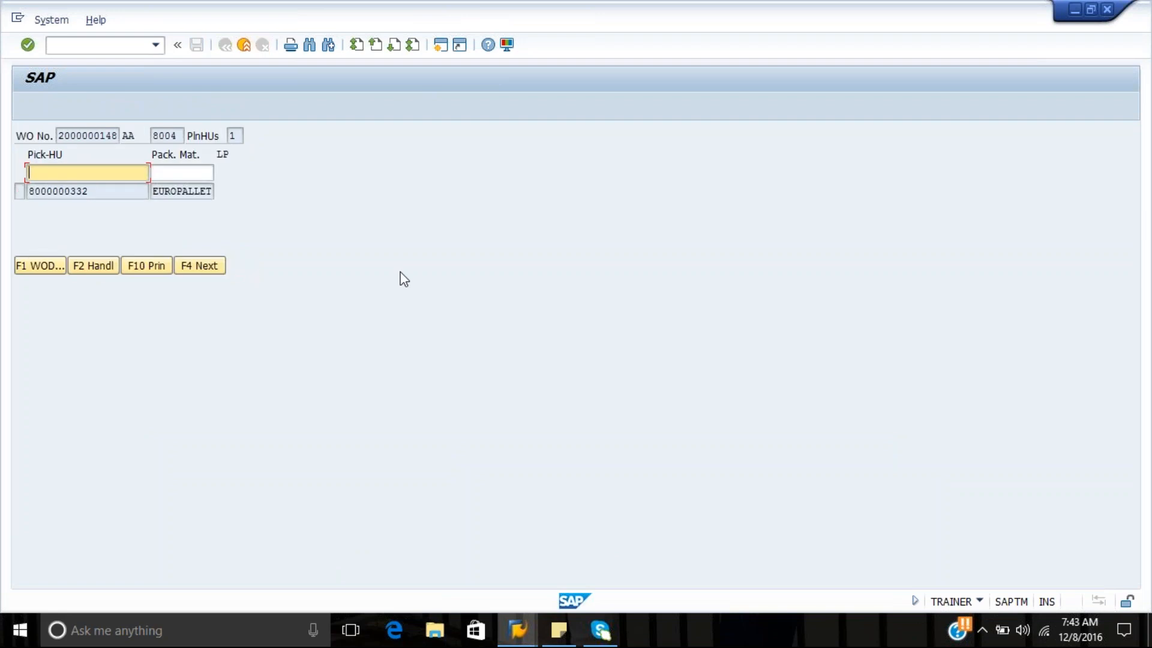
key(F7)
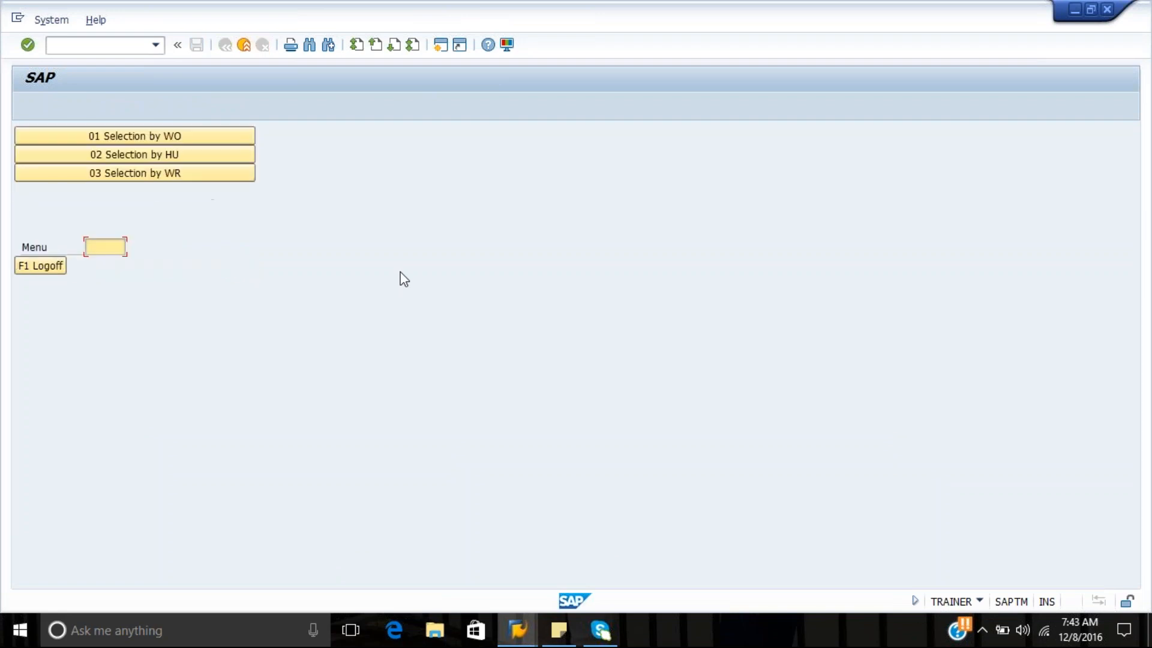
Select the same warehouse order for RF picking and continue to its first warehouse task without entering a pick HU
click(211, 142)
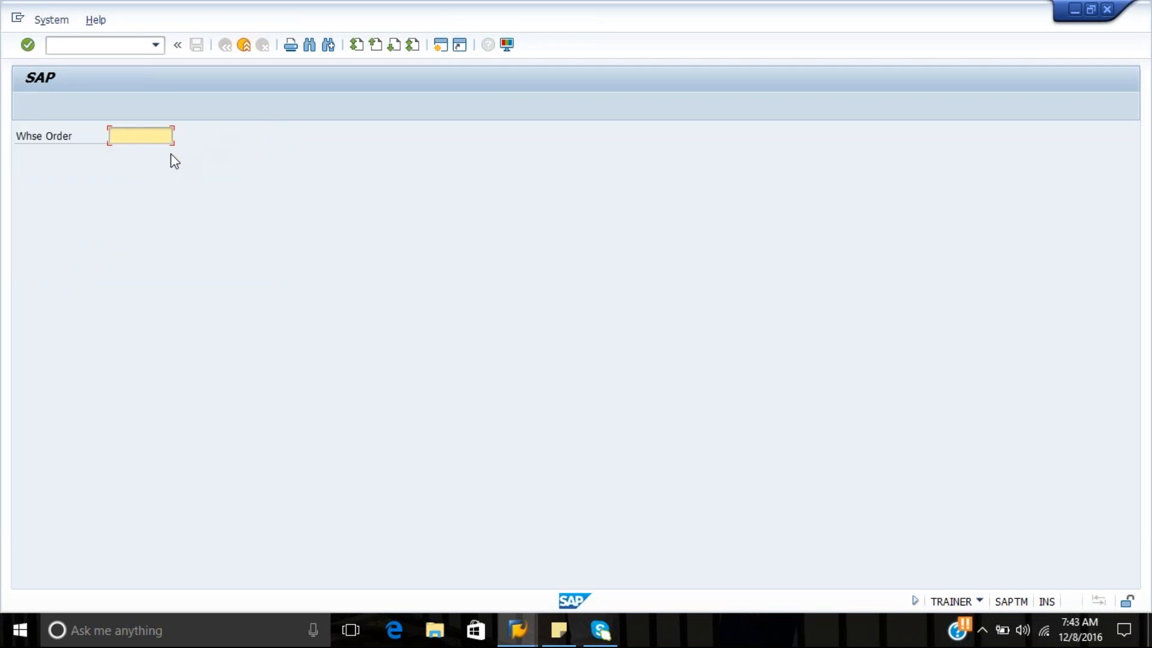
key(BackSpace)
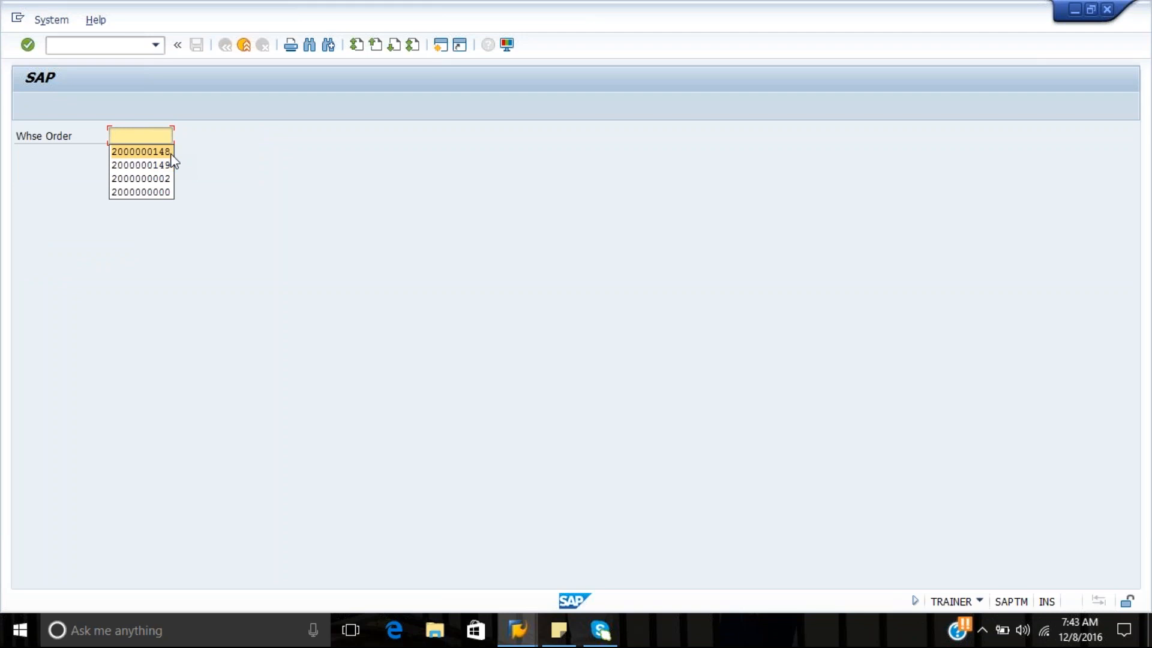
click(150, 151)
key(Return)
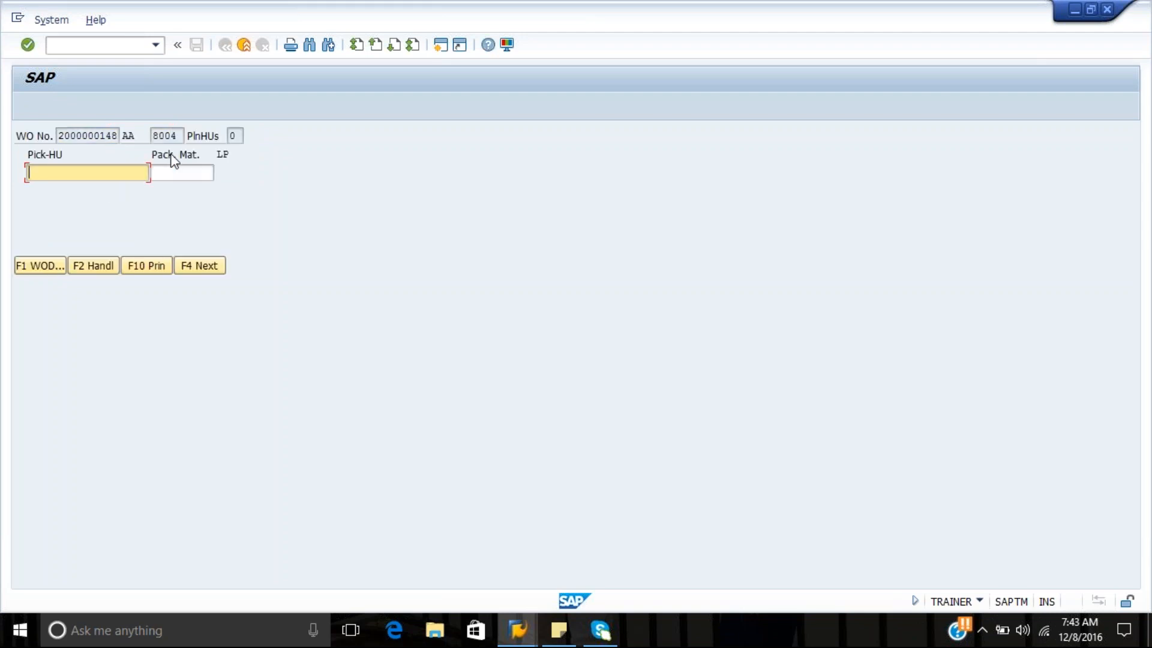
click(202, 266)
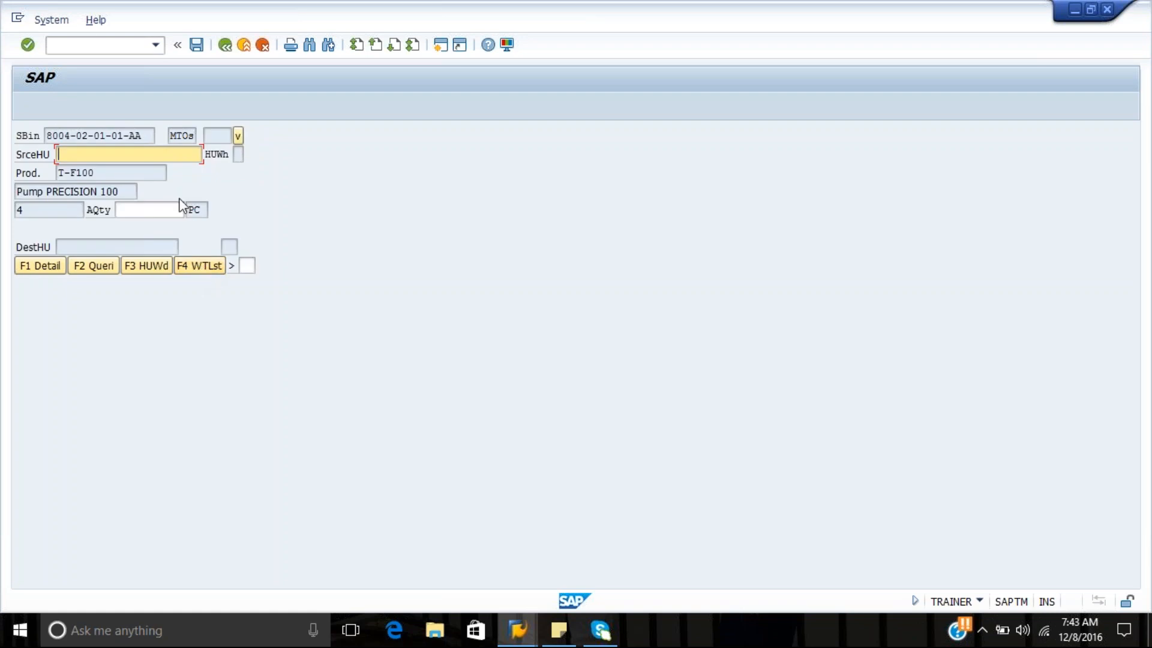
click(137, 161)
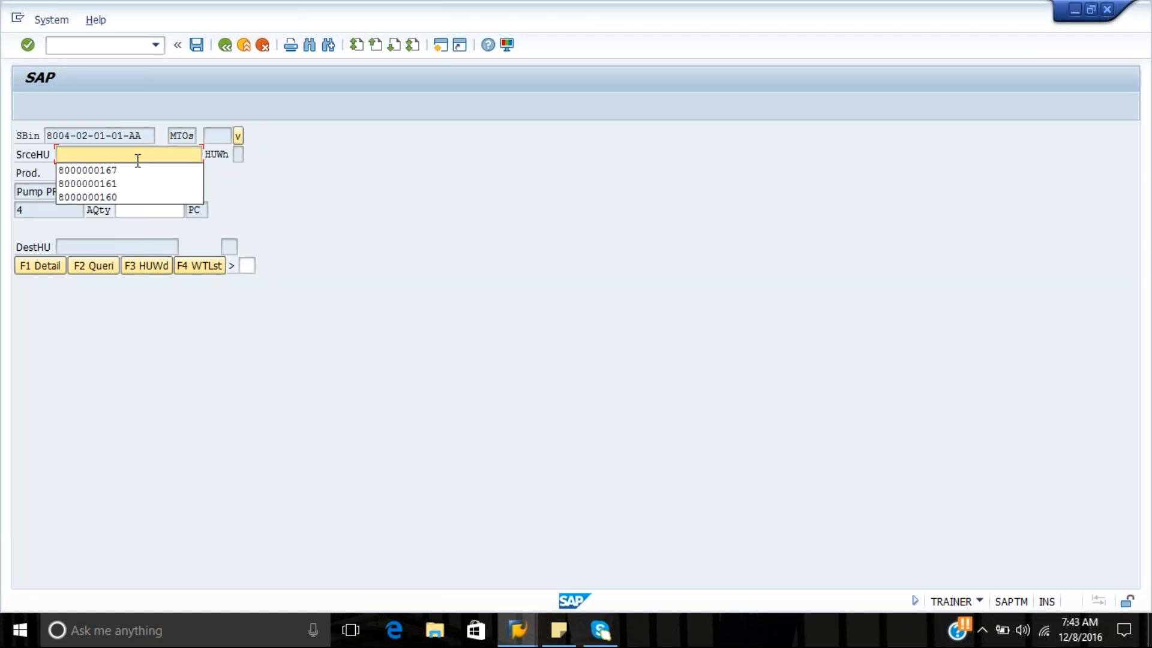
key(Down)
key(Return)
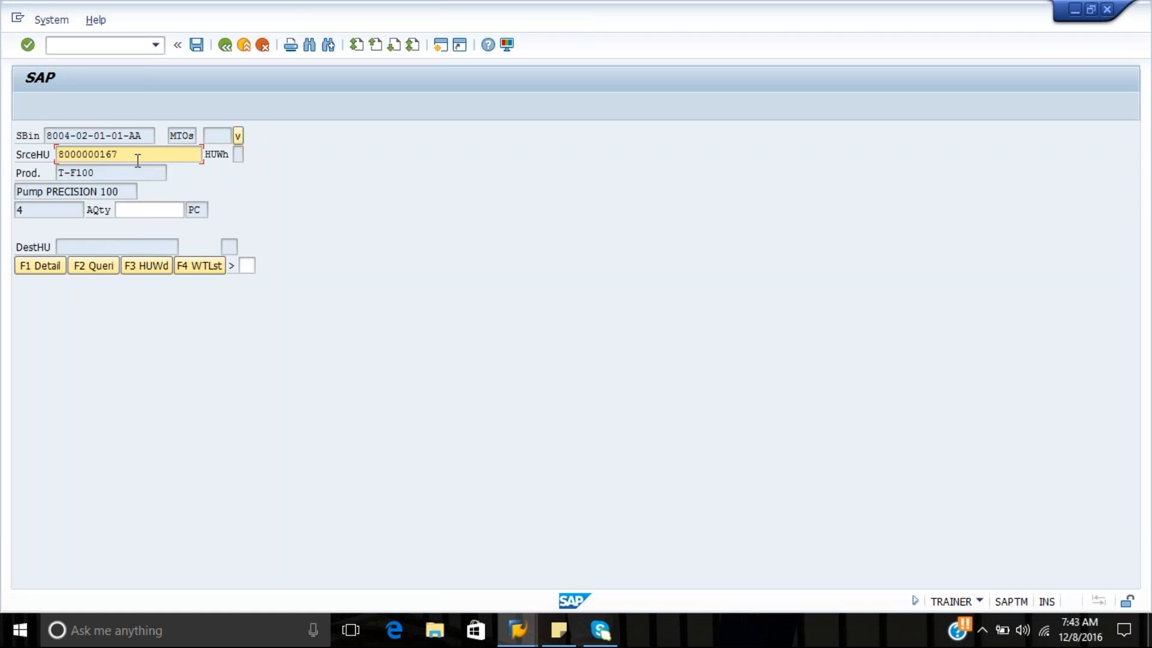
click(521, 628)
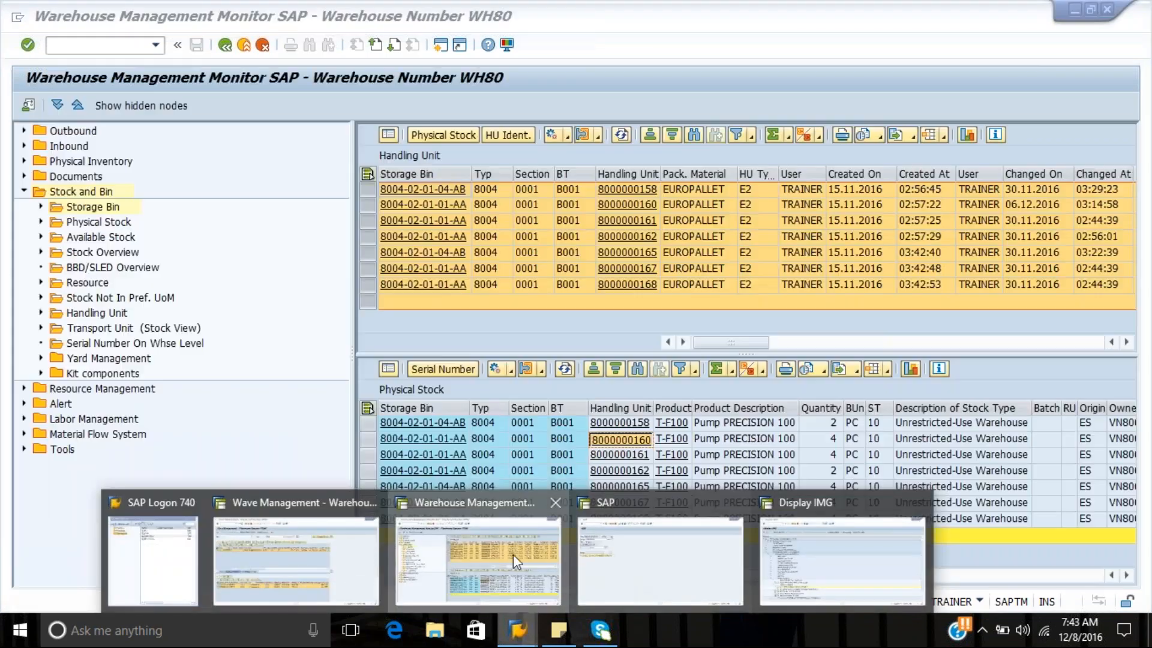
click(512, 554)
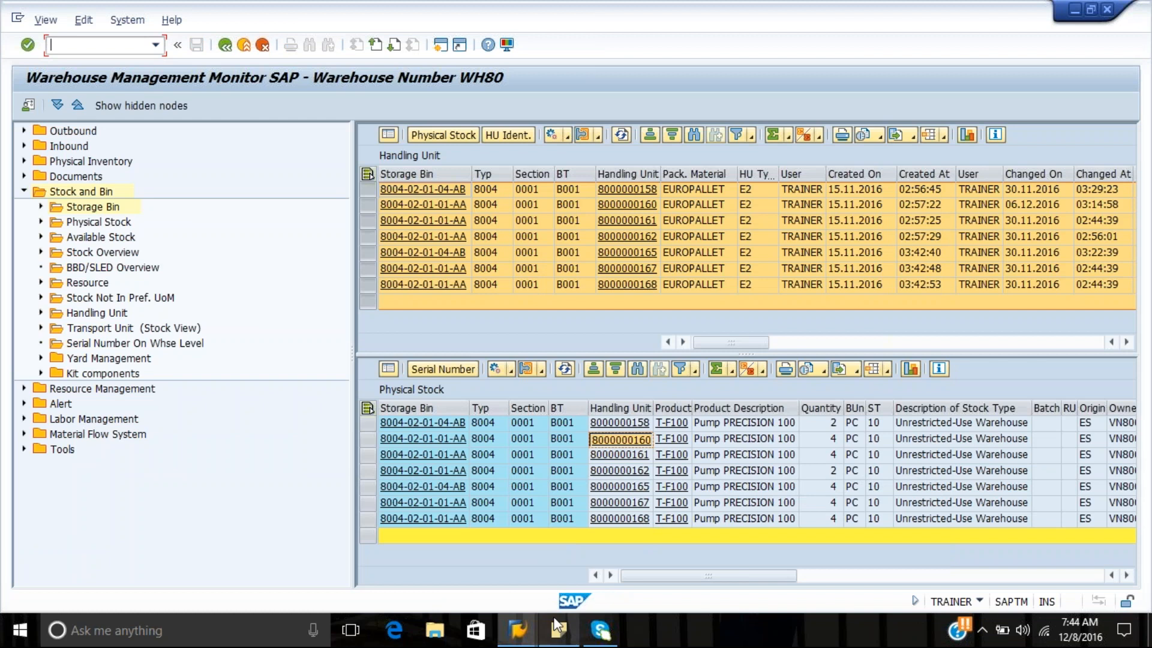
mouse_move(552, 637)
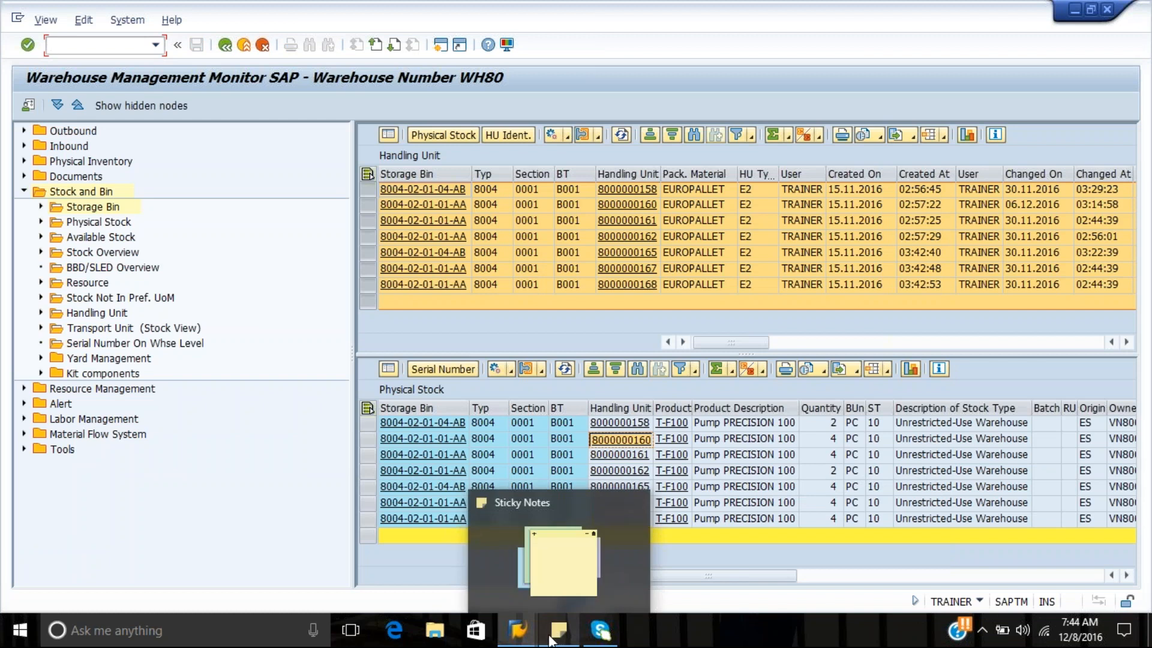
click(522, 635)
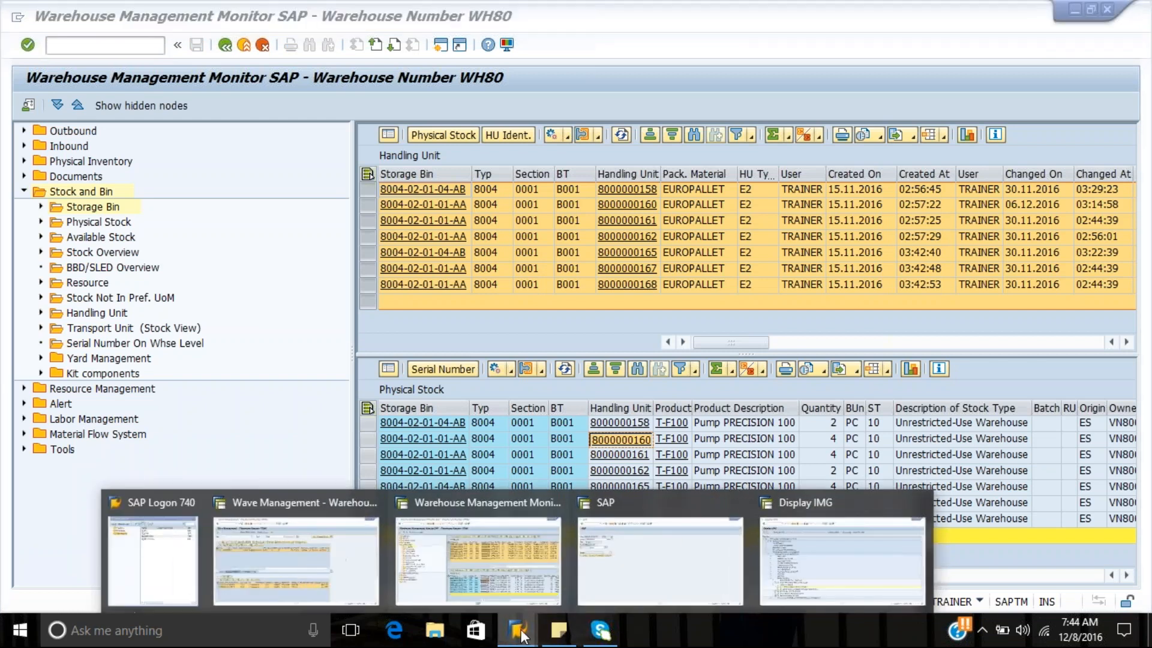
click(653, 577)
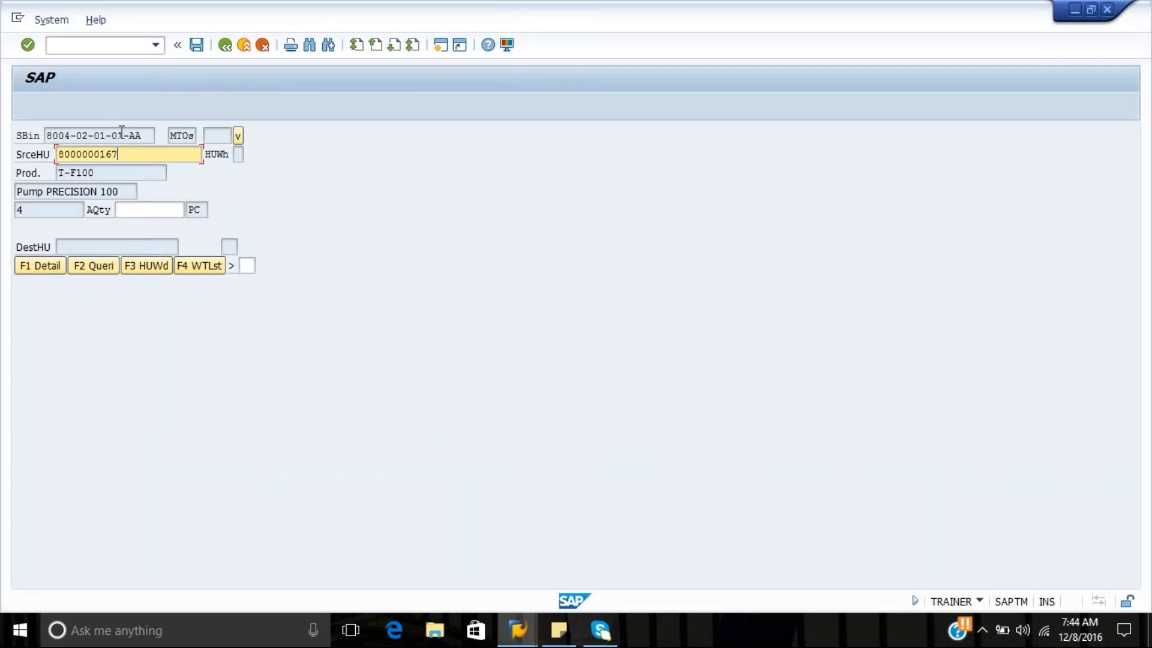
key(BackSpace)
text(8)
click(162, 204)
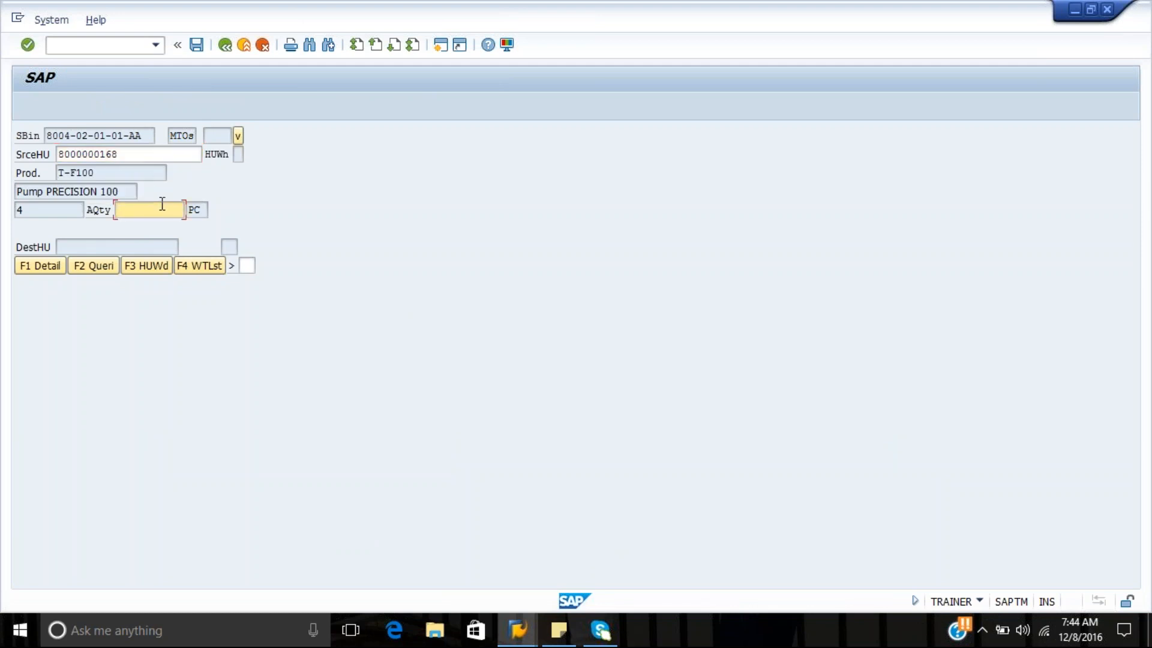
text(4)
key(Return)
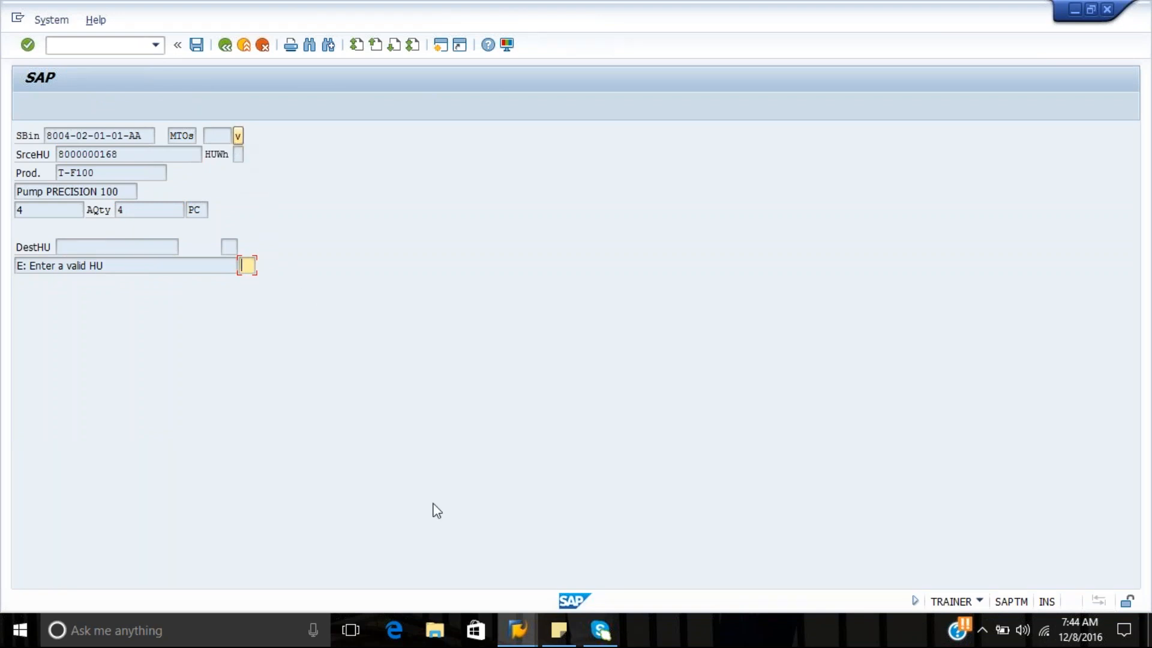
click(529, 628)
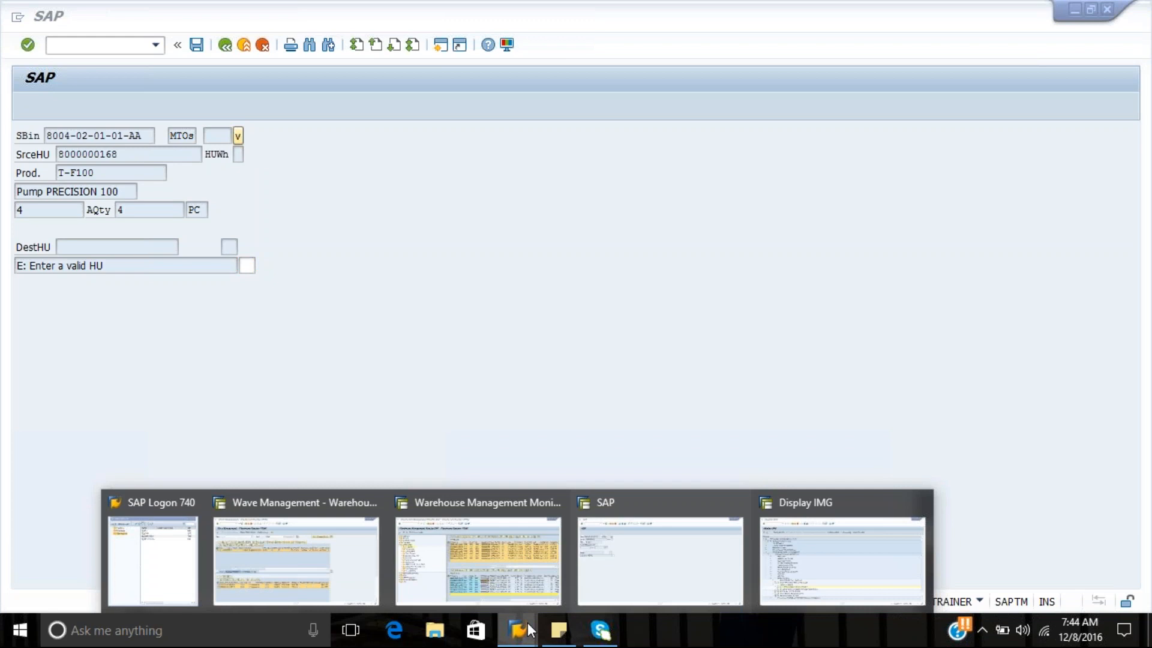
click(712, 584)
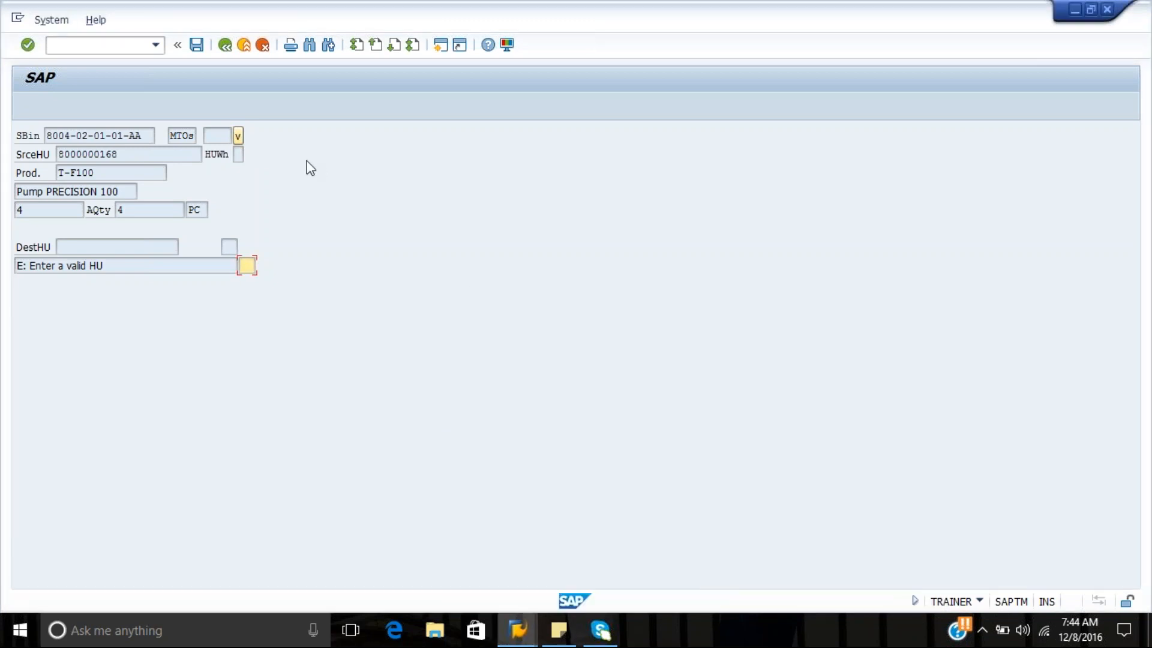
Advance to the third warehouse task of the order and bring up the previously entered source HUs
click(240, 141)
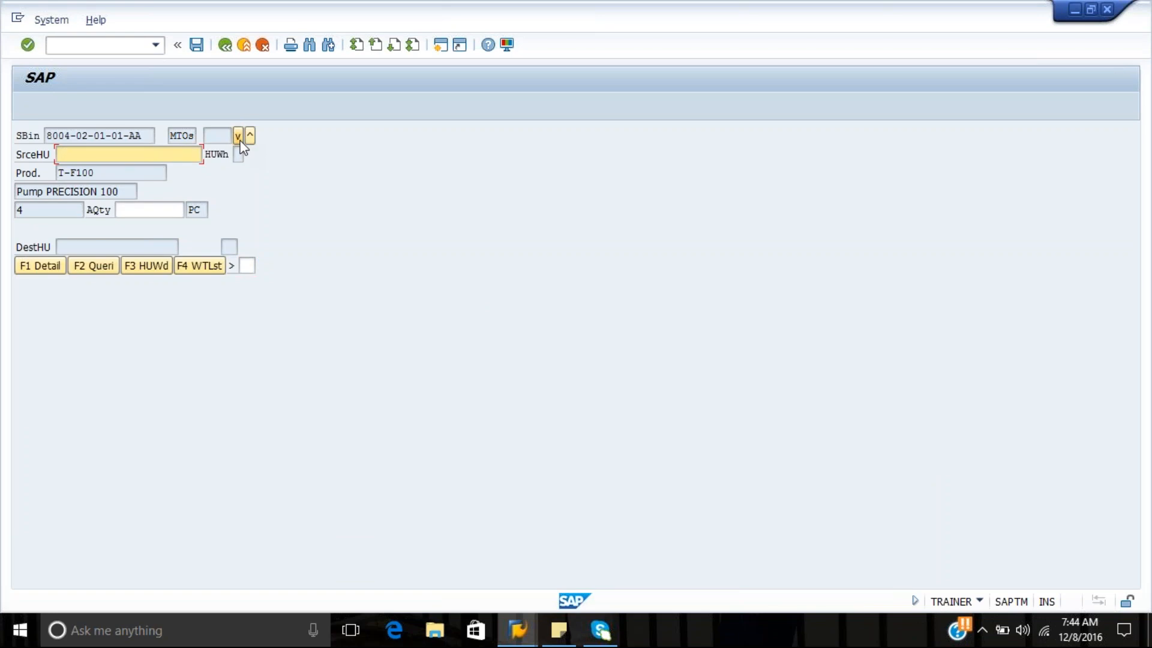
click(239, 137)
key(Down)
key(Down)
key(Down)
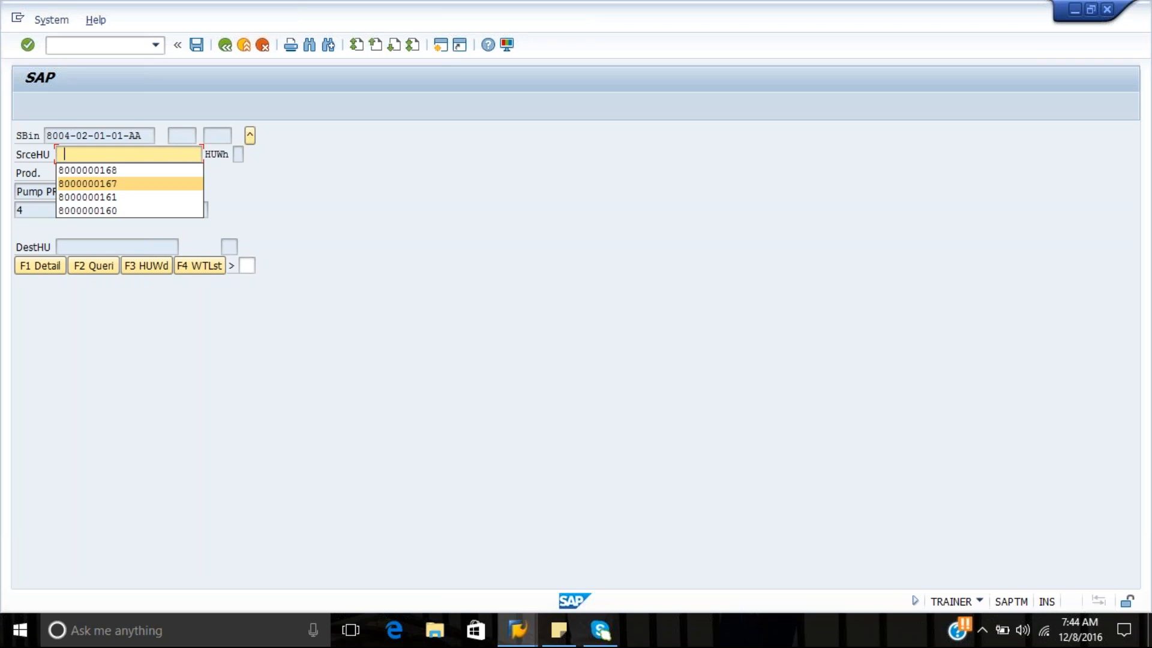
click(51, 20)
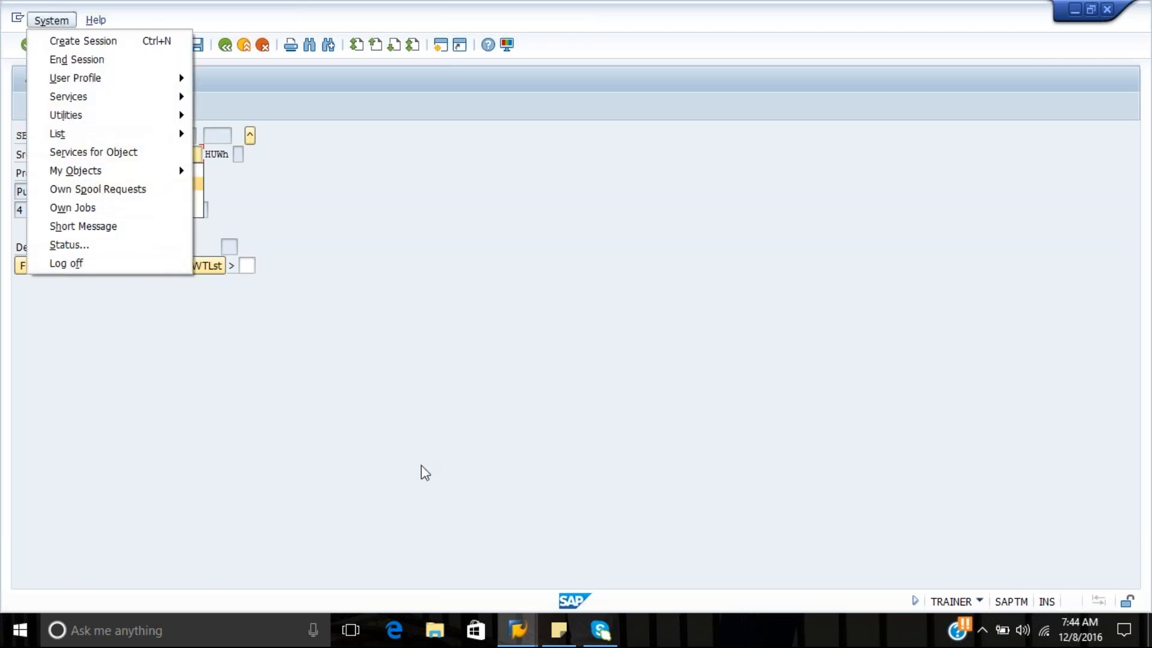
Recheck the HU numbers in the physical stock of storage type 8004 in the Warehouse Management Monitor, and return to the RF session
click(531, 631)
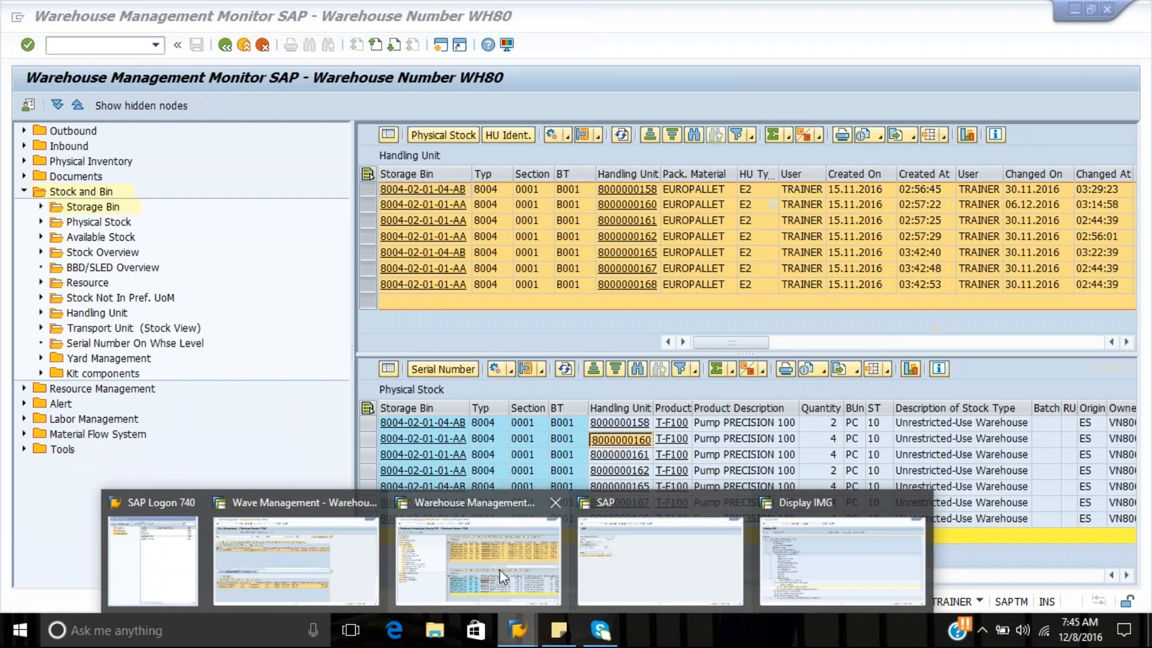
click(503, 577)
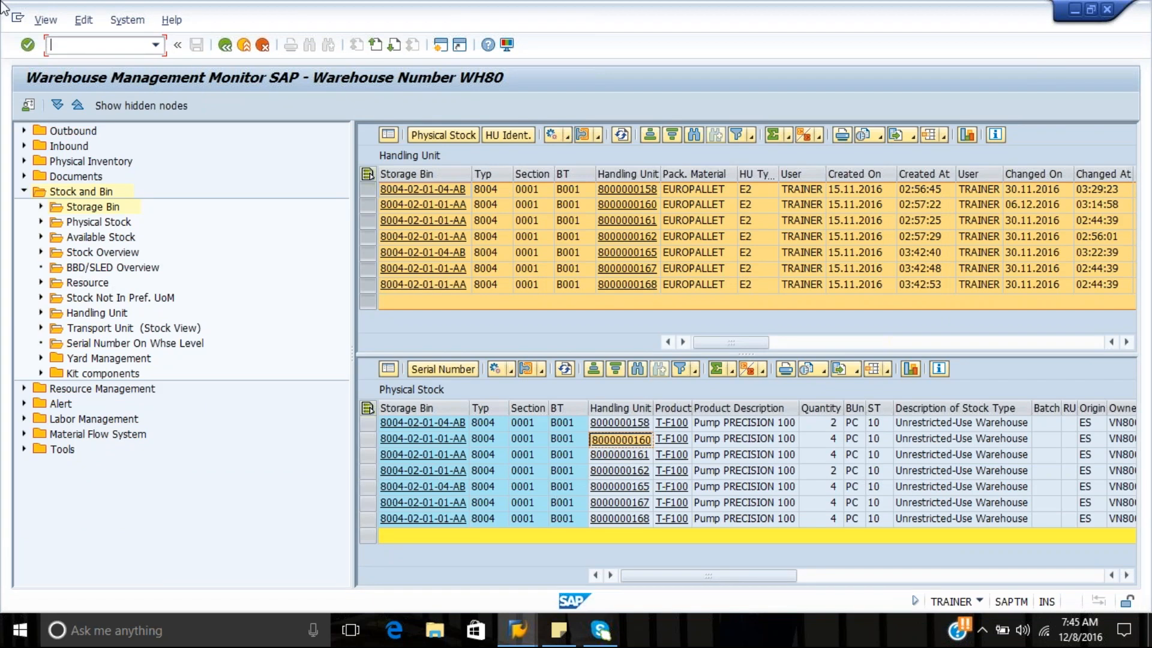
click(45, 19)
click(521, 631)
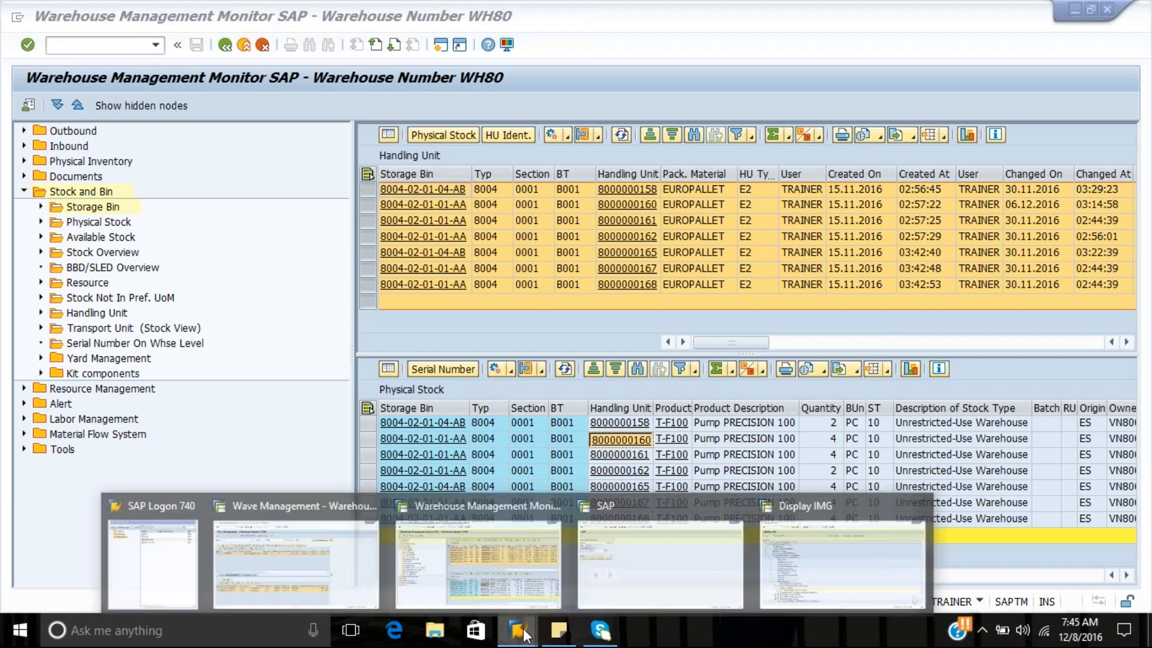
click(641, 587)
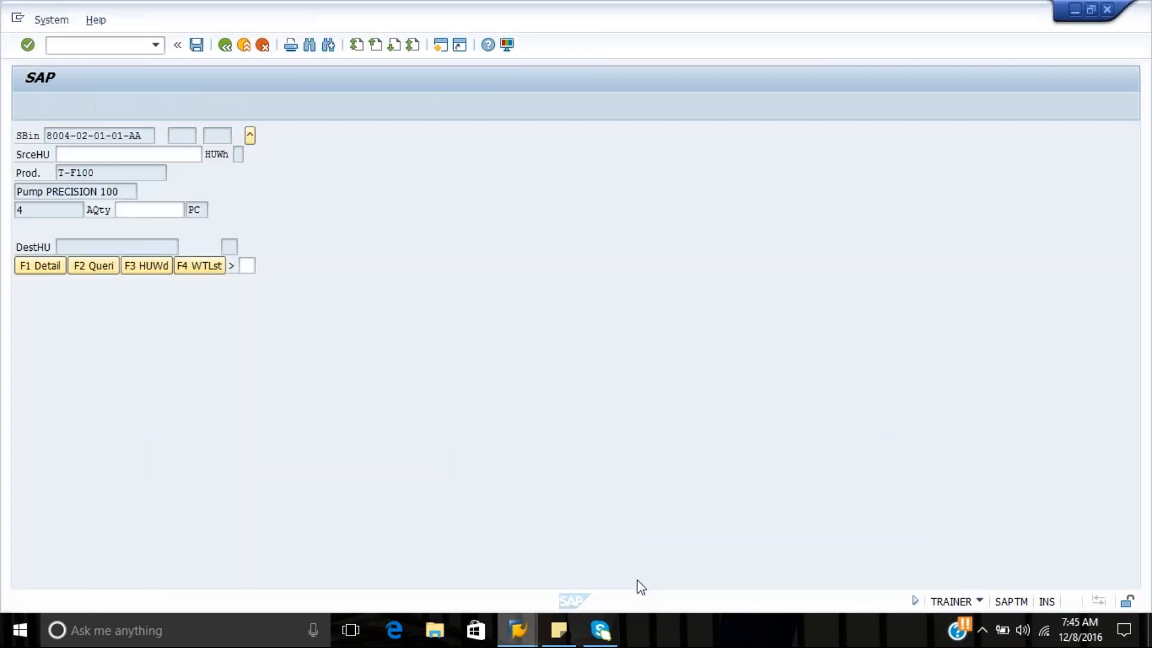
text(80)
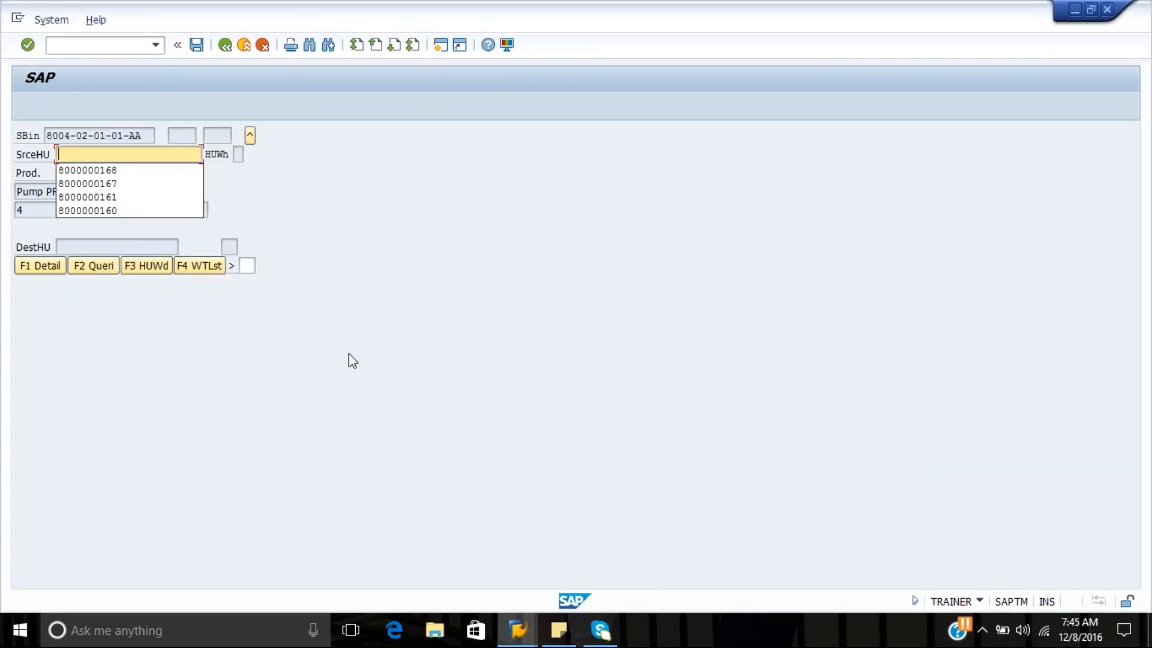
text(00000)
text(168)
key(Return)
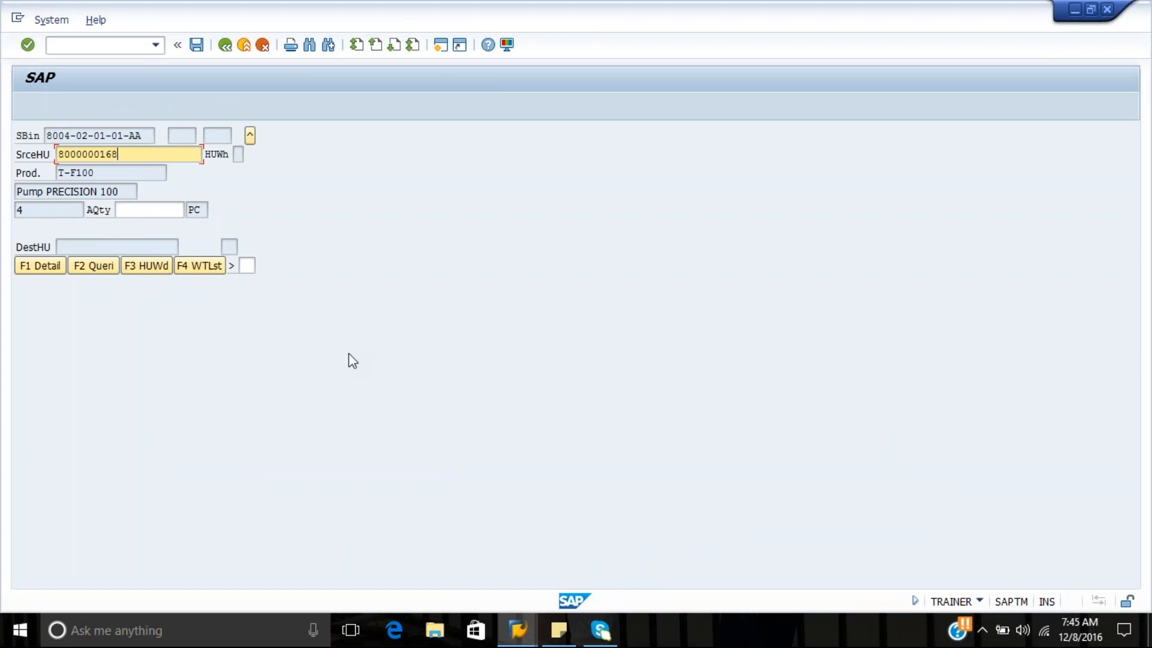
key(Return)
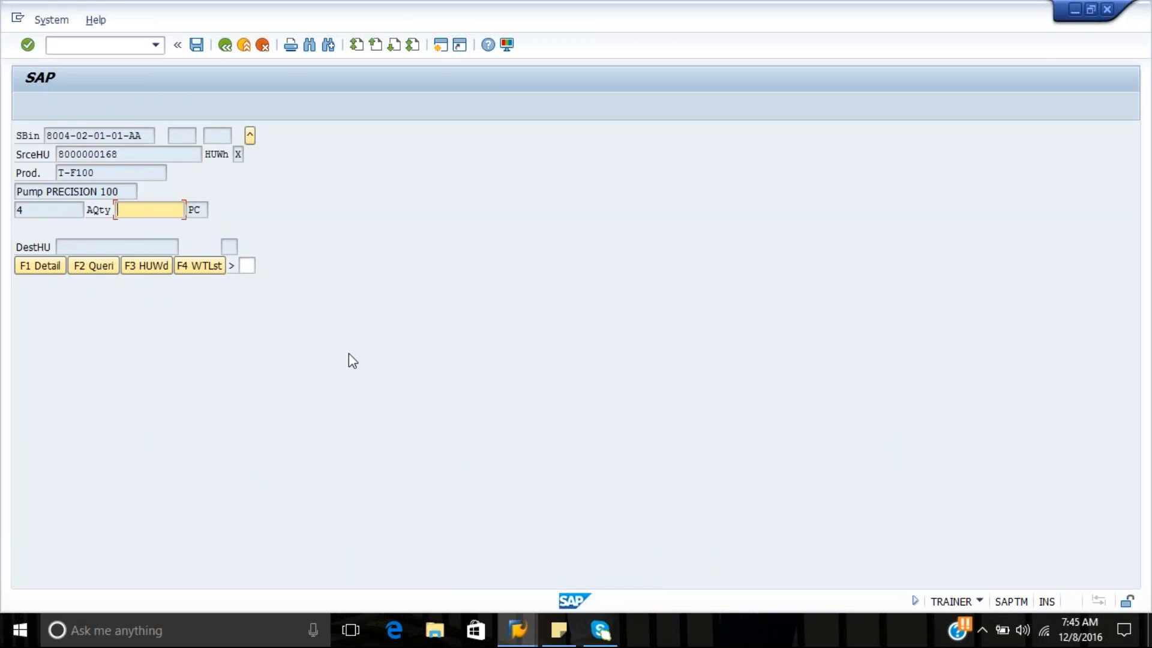
text(4)
key(Return)
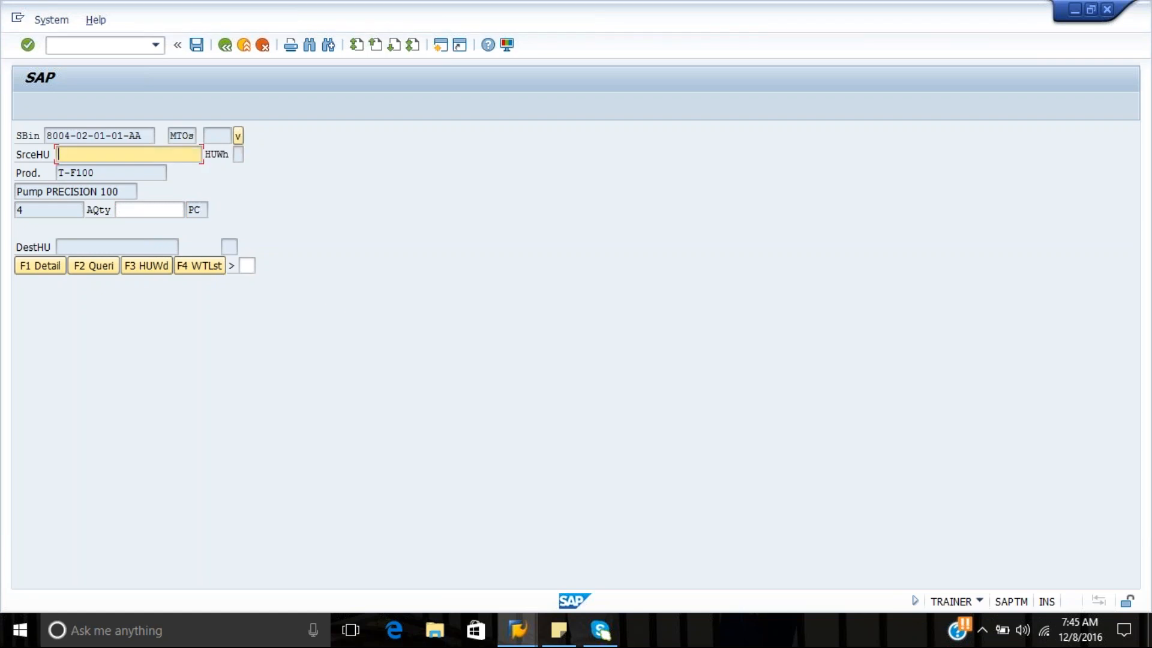
text(8000)
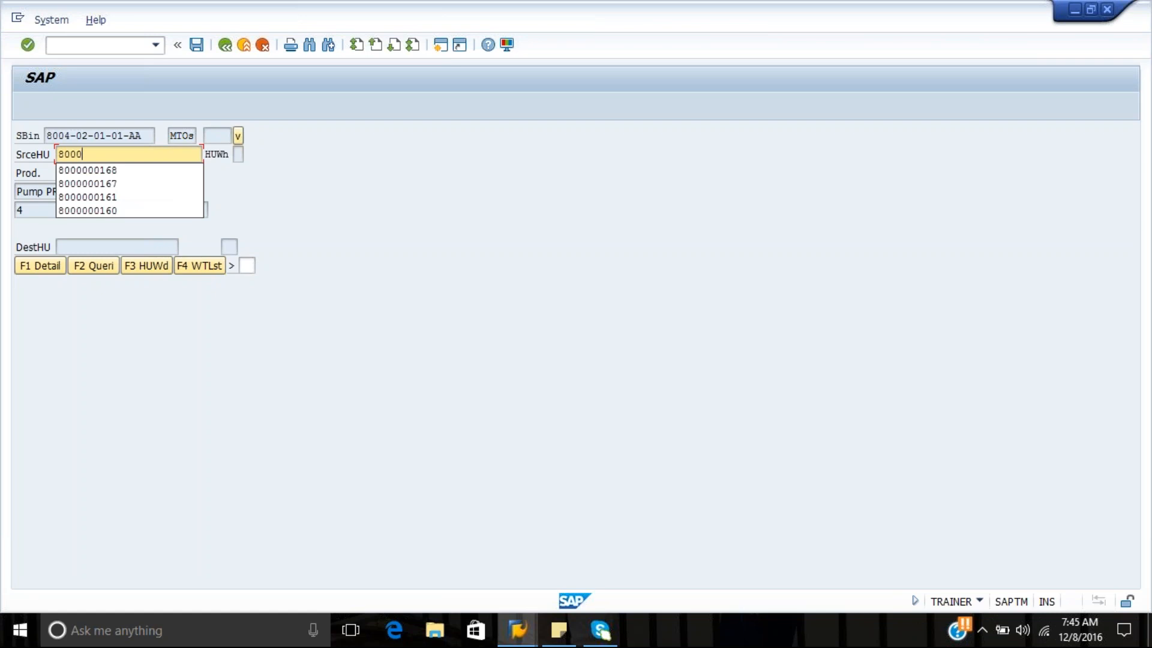
text(000167)
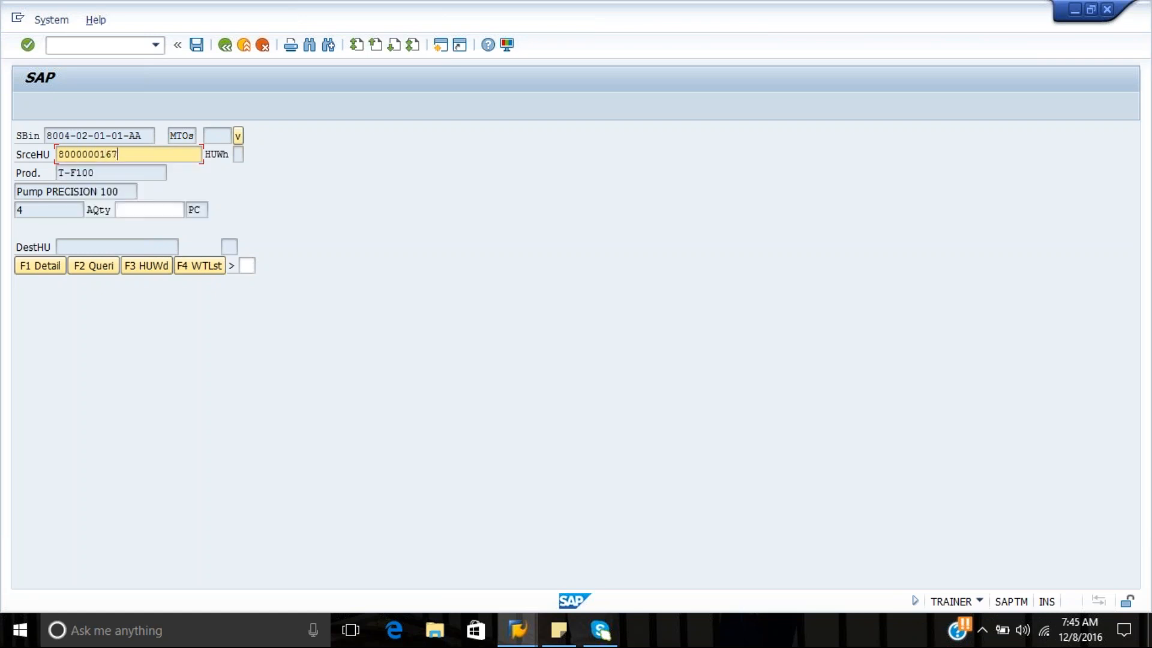
key(Return)
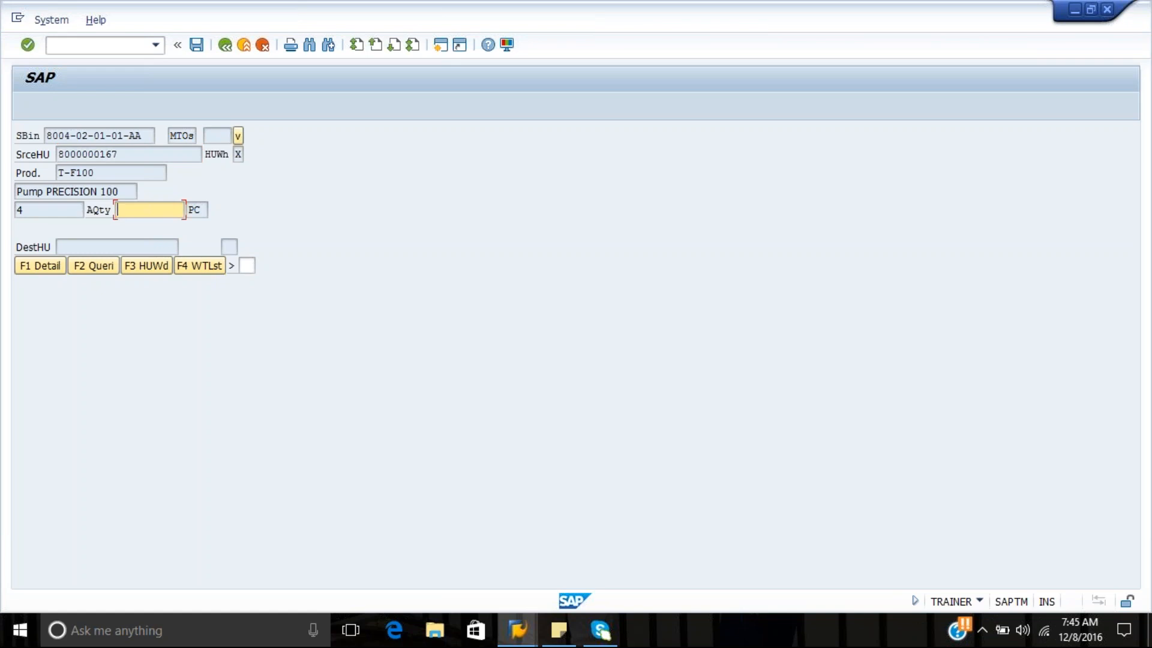
text(4)
key(Return)
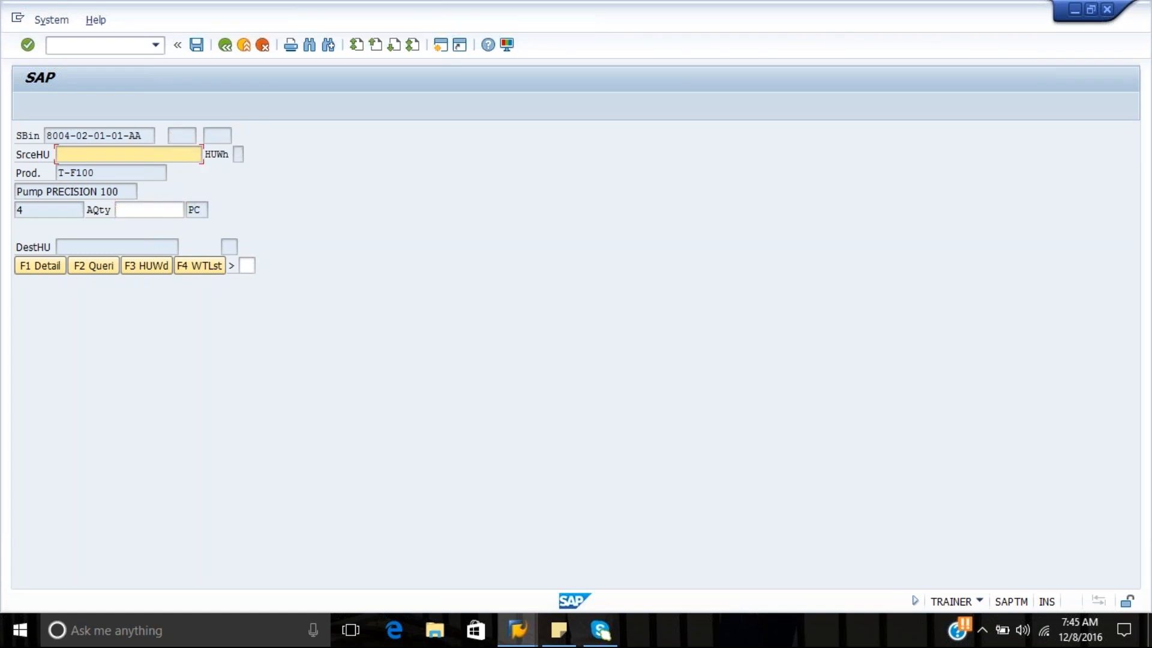
text(80000)
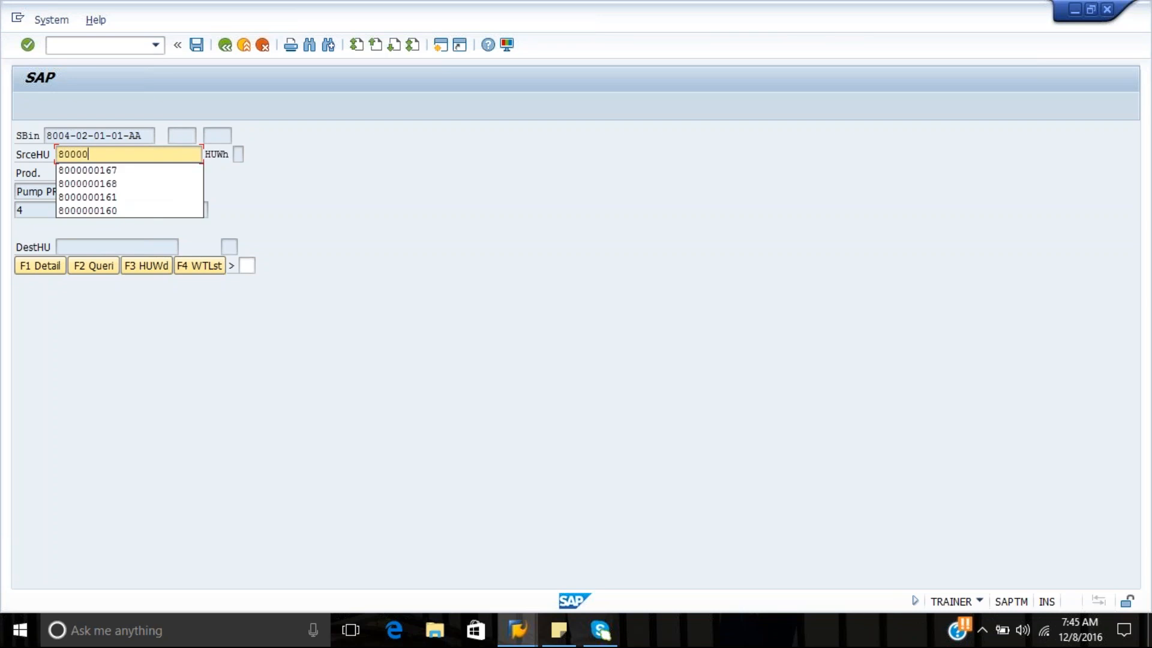
text(00)
text(161)
key(Return)
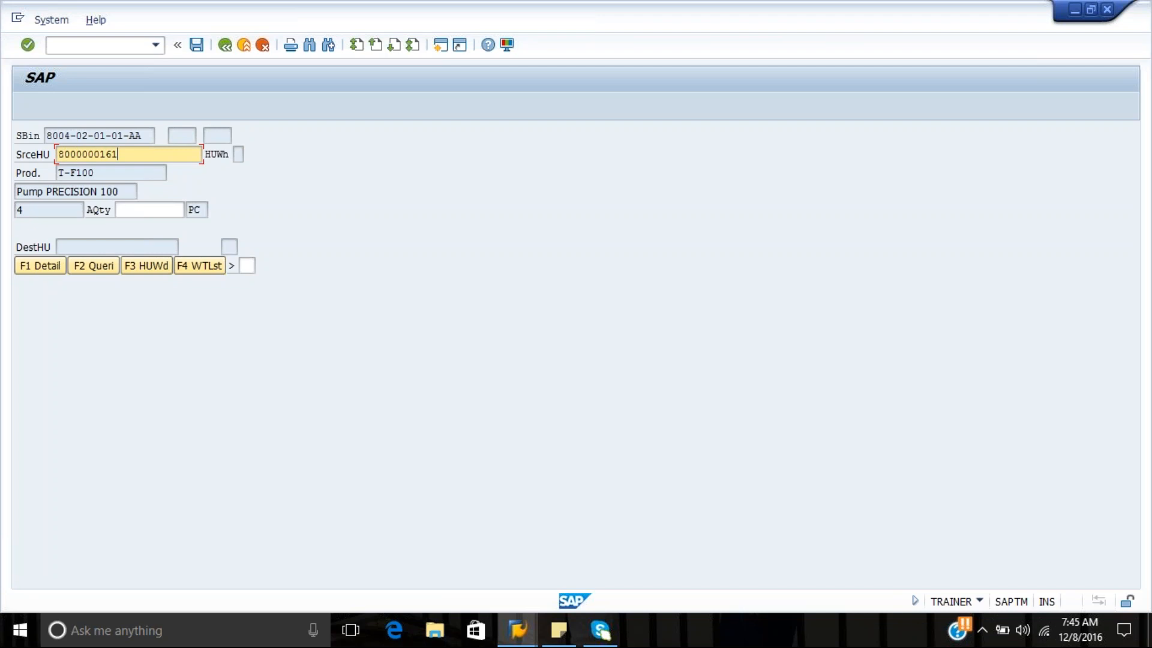
key(Return)
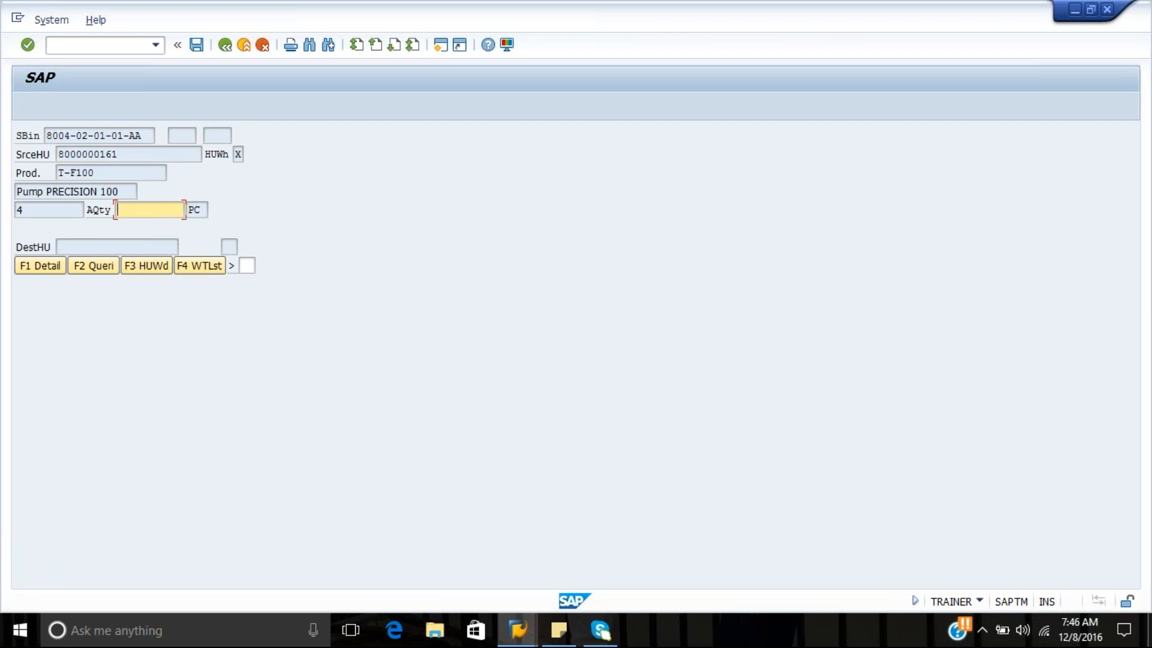
text(4)
key(Return)
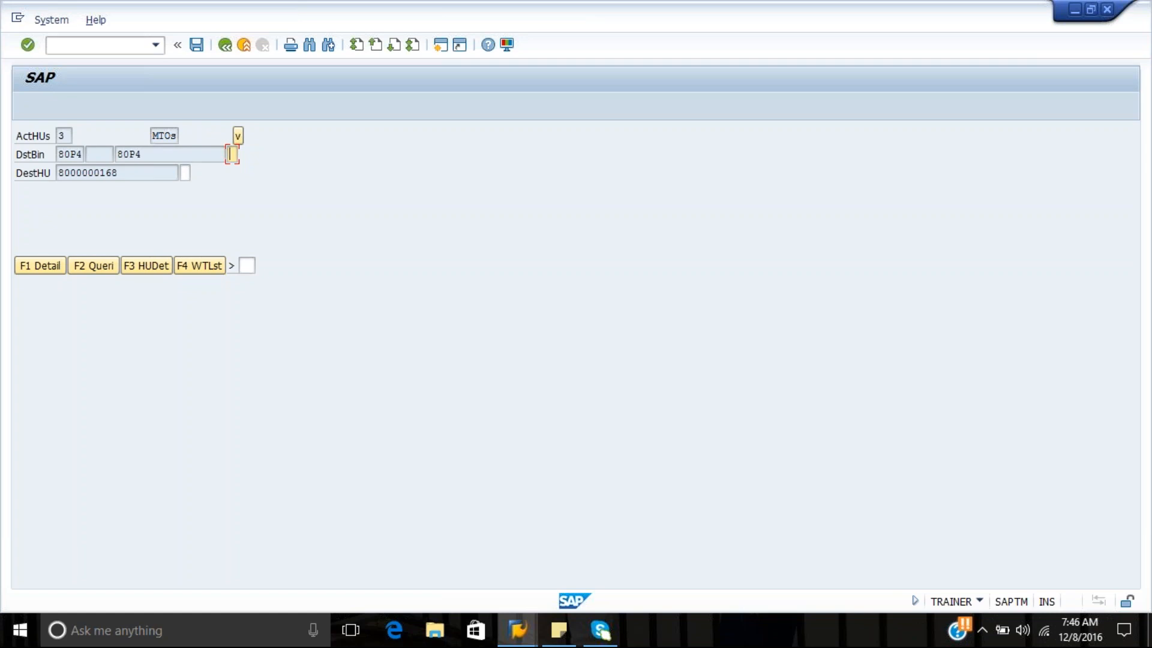
drag(151, 153, 116, 153)
click(116, 153)
key(Tab)
drag(121, 173, 59, 176)
click(59, 175)
click(187, 173)
text(8)
key(Return)
drag(153, 160, 131, 157)
click(235, 157)
click(237, 158)
click(237, 161)
click(128, 173)
drag(128, 172, 56, 173)
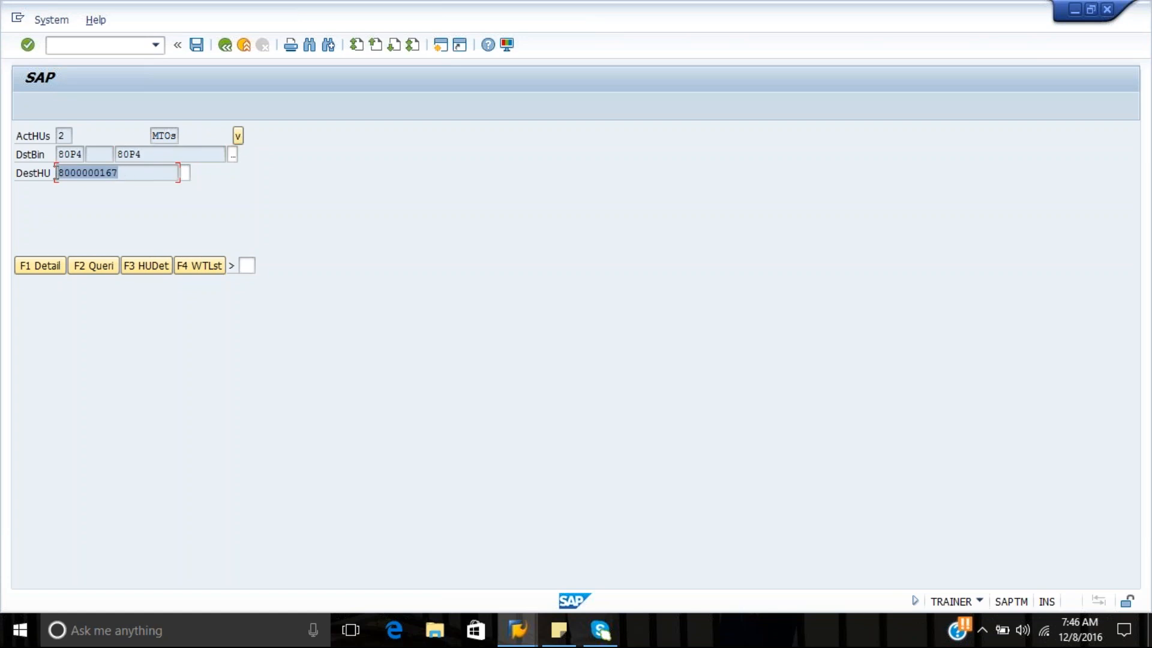
click(59, 173)
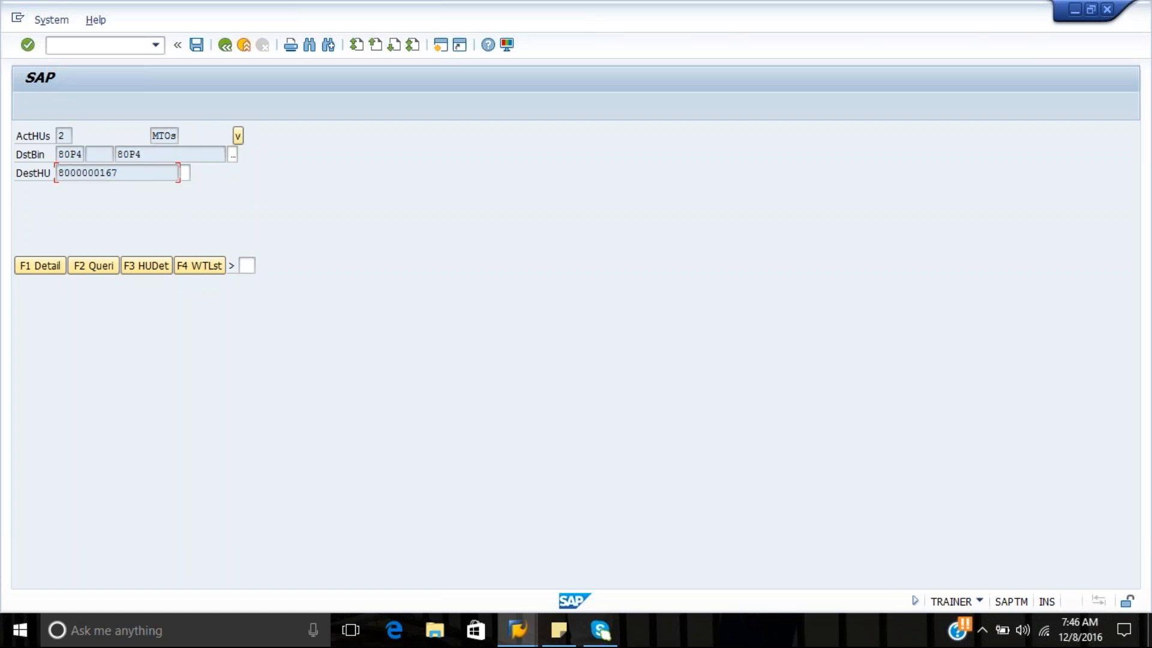
click(186, 173)
key(Return)
drag(144, 154, 118, 153)
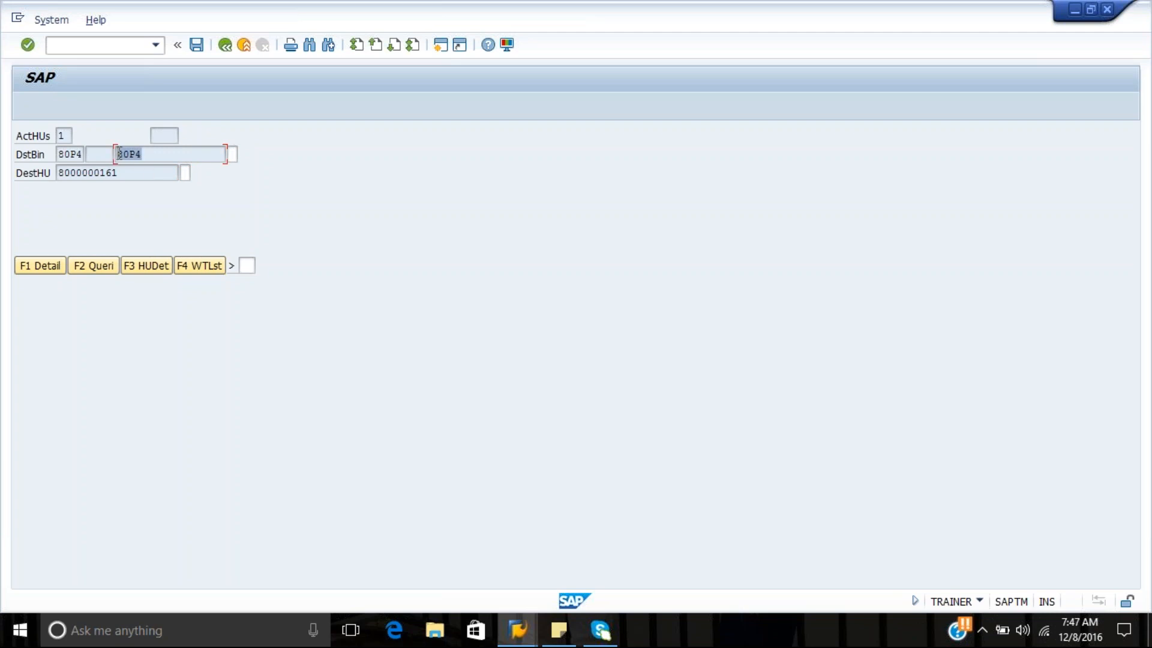
key(Tab)
text(4)
drag(122, 172, 56, 172)
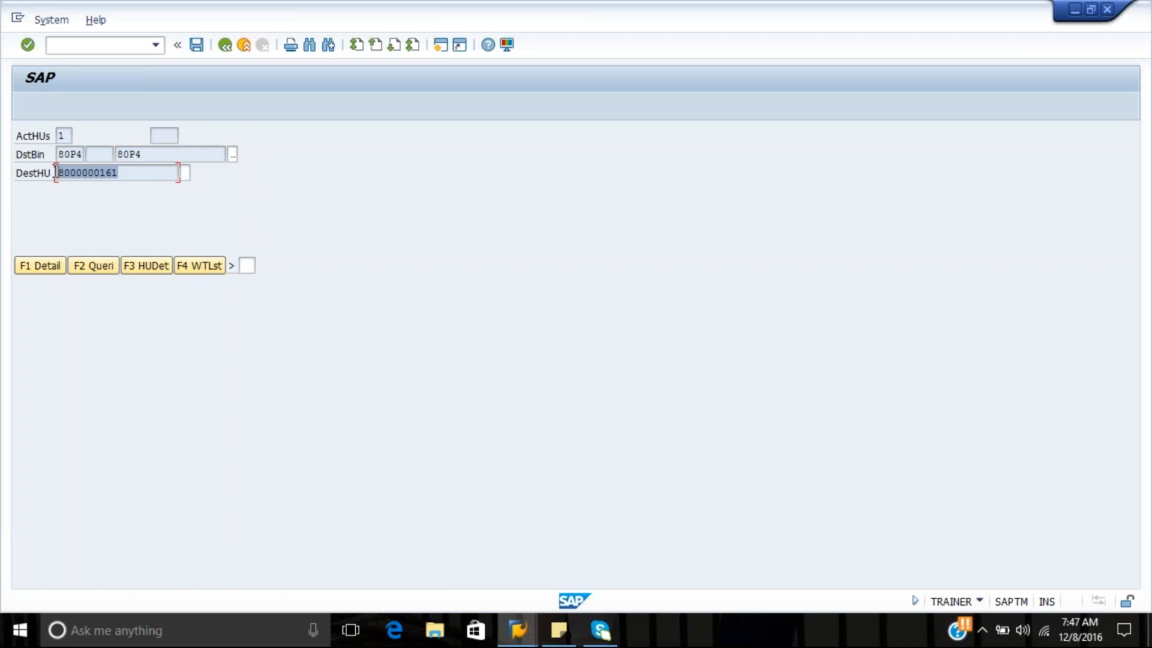
key(ctrl+c)
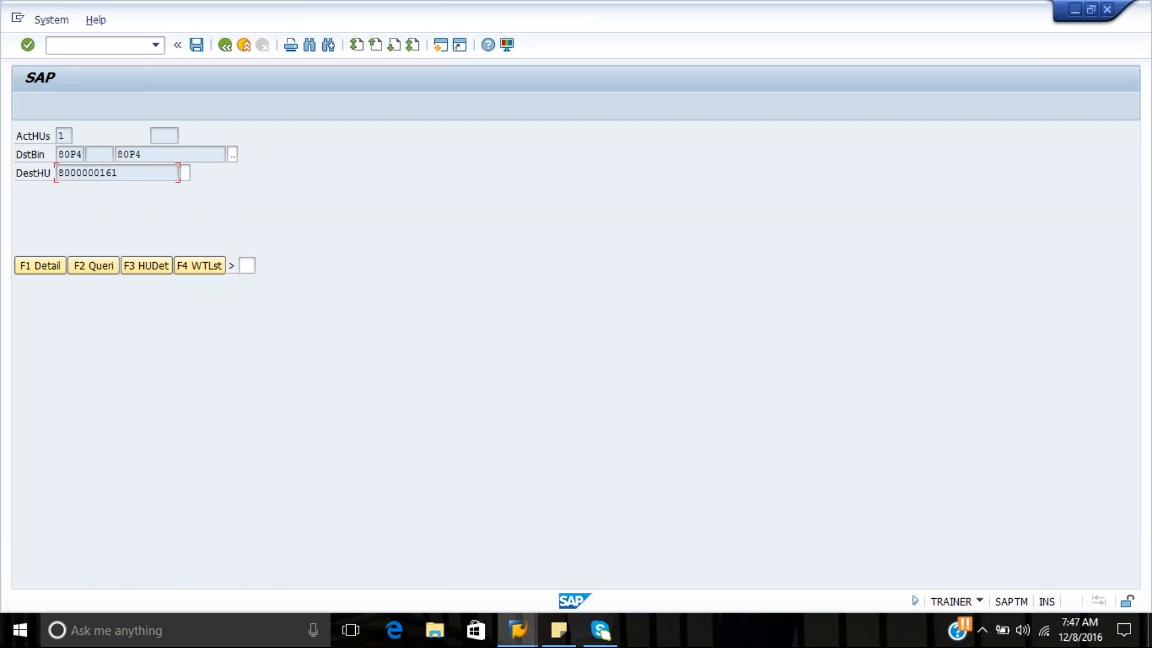
key(Tab)
text(1)
key(Return)
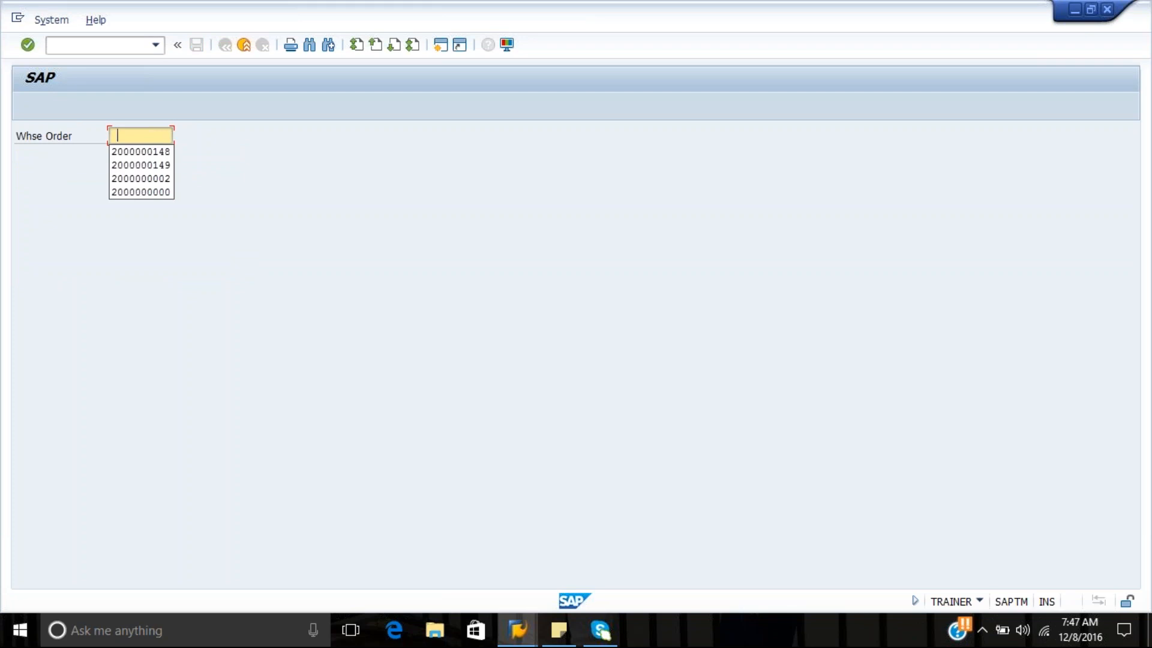
Try to select the wave's other warehouse order for RF processing, and go back to the RF main menu
key(Down)
key(Down)
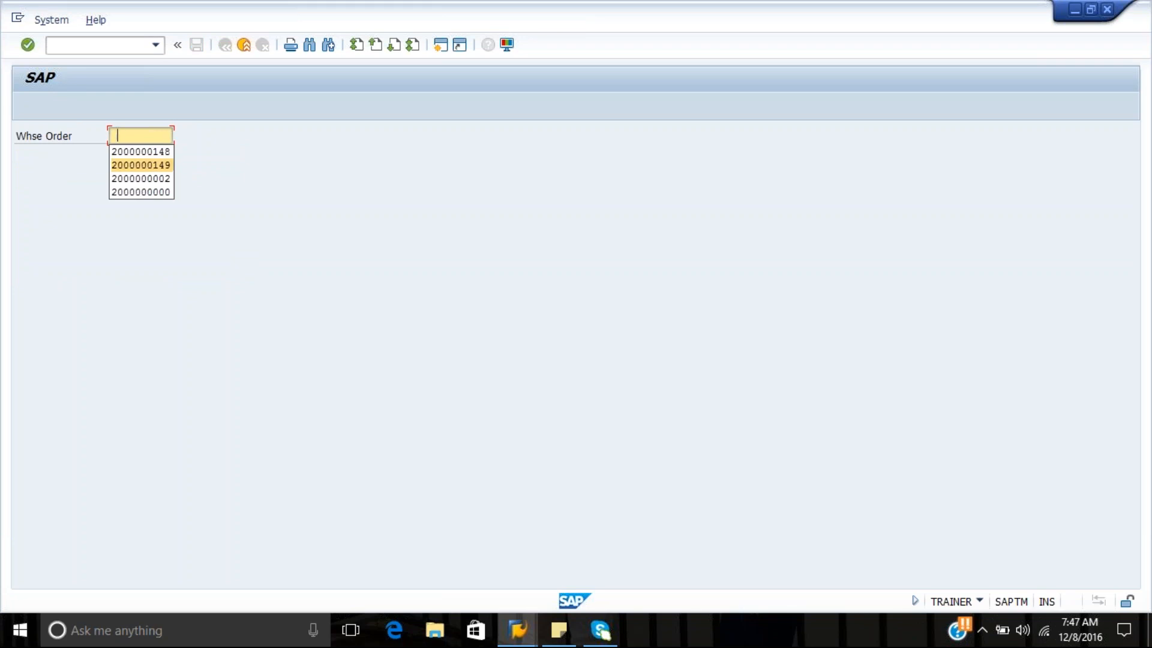
key(Return)
key(Return)
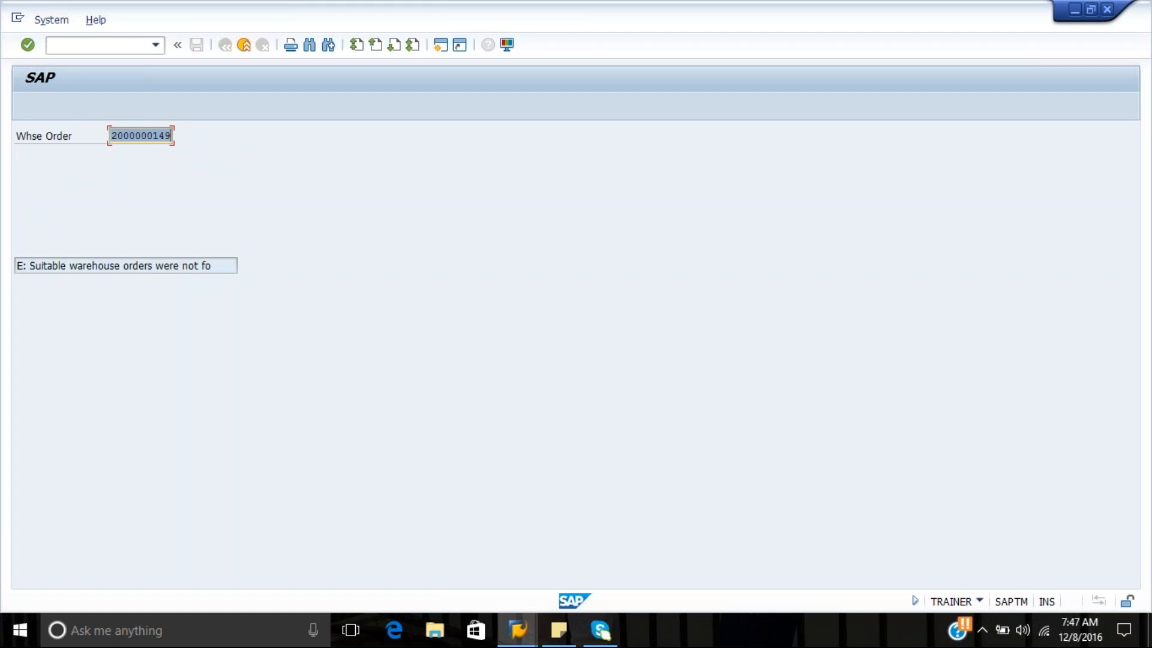
key(XF86AudioMute)
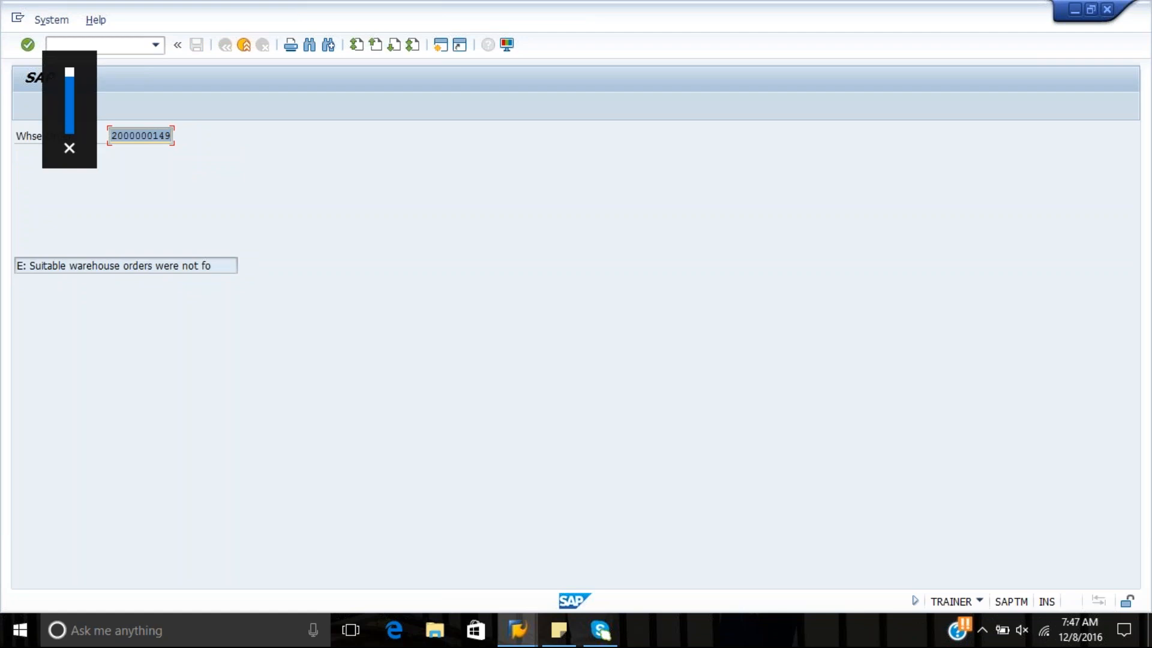
key(F7)
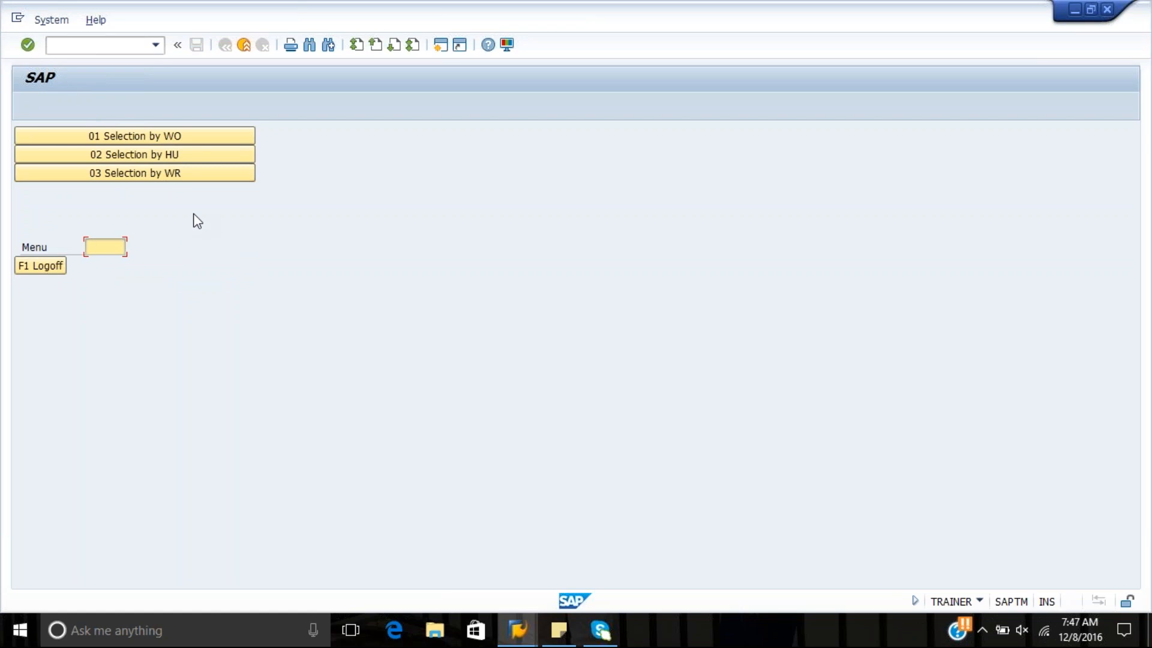
key(F7)
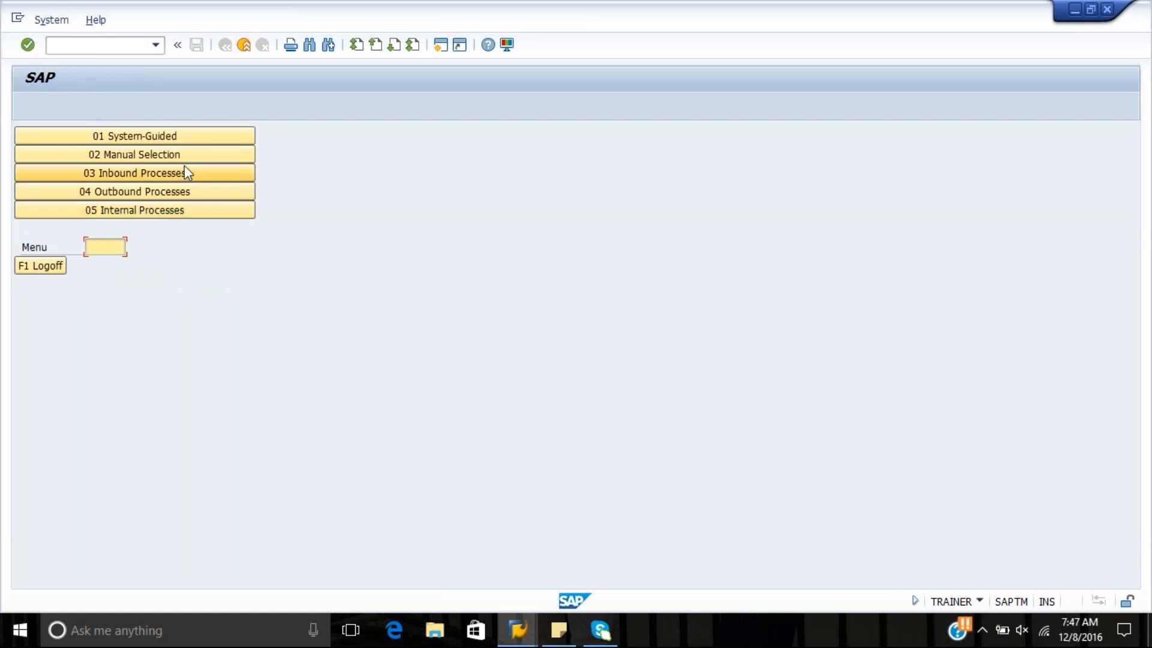
click(179, 154)
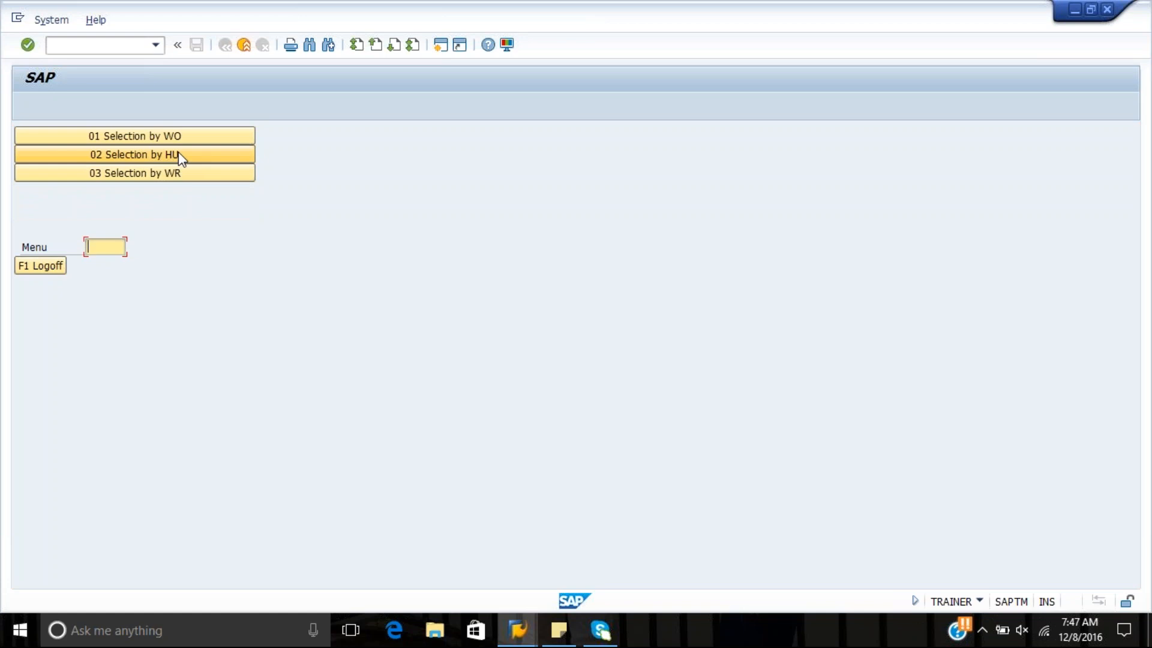
key(F7)
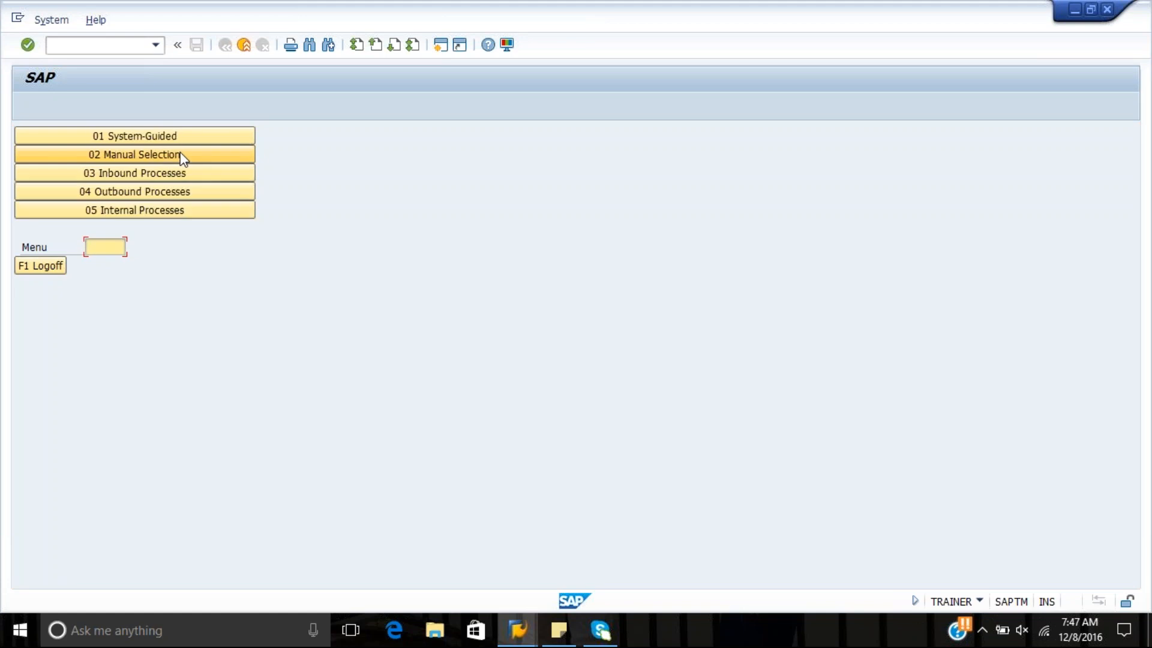
click(1019, 630)
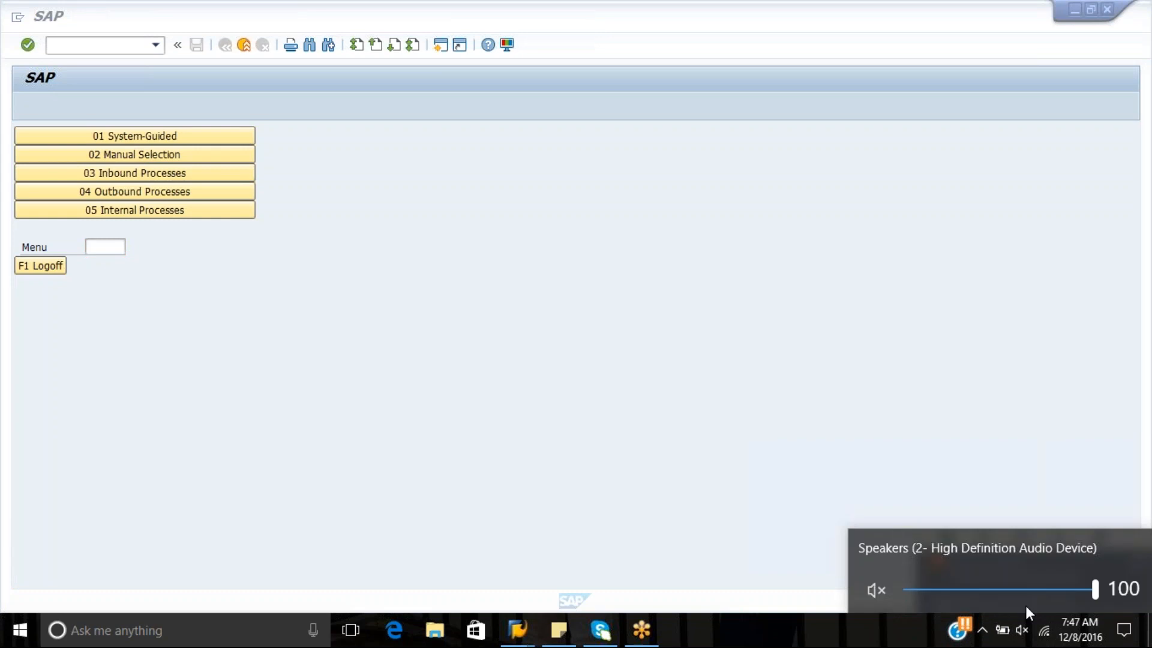
click(876, 589)
Try to start system-guided processing by queue with the queue OUTBOUND
click(189, 137)
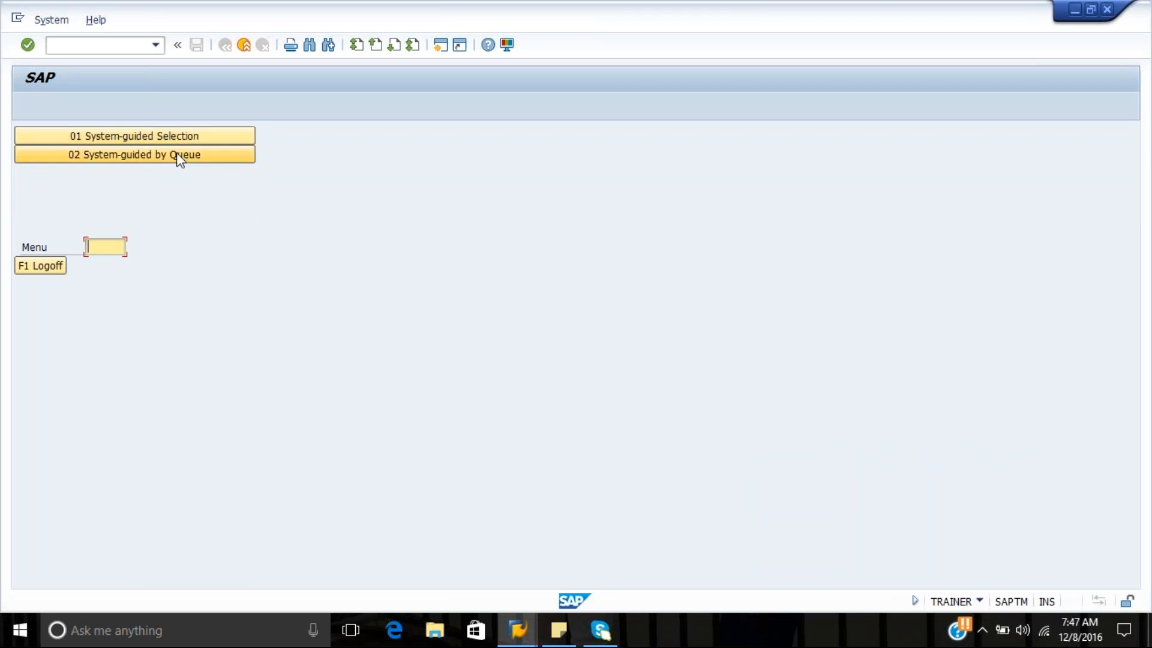
click(176, 153)
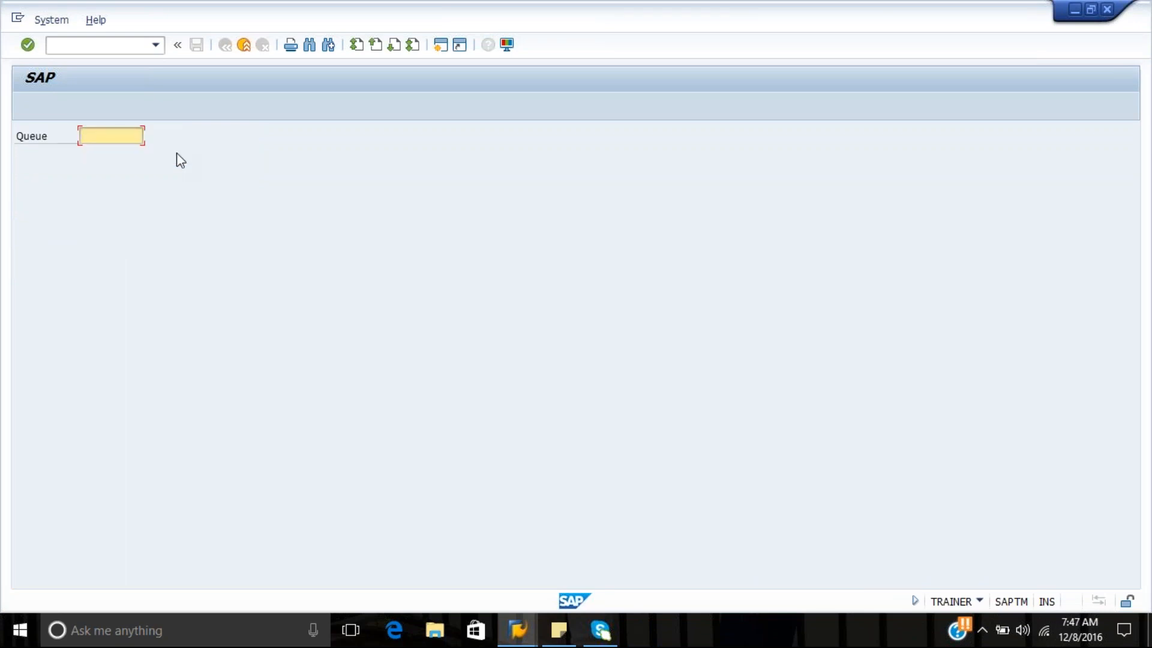
text(outbo)
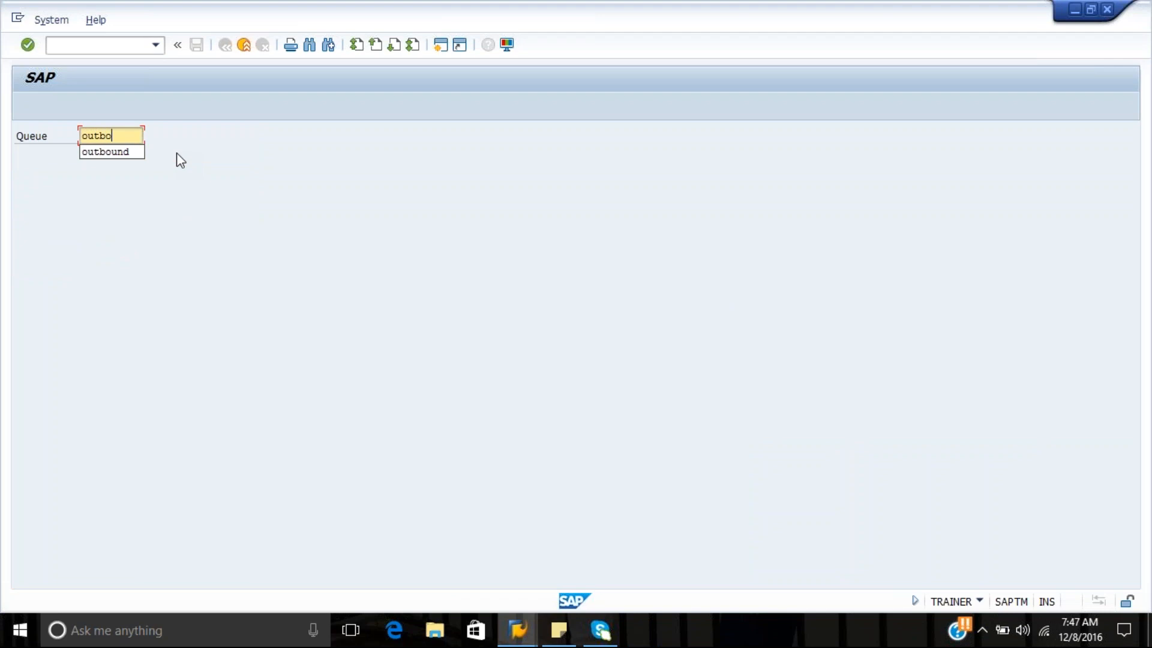
text(und)
key(Return)
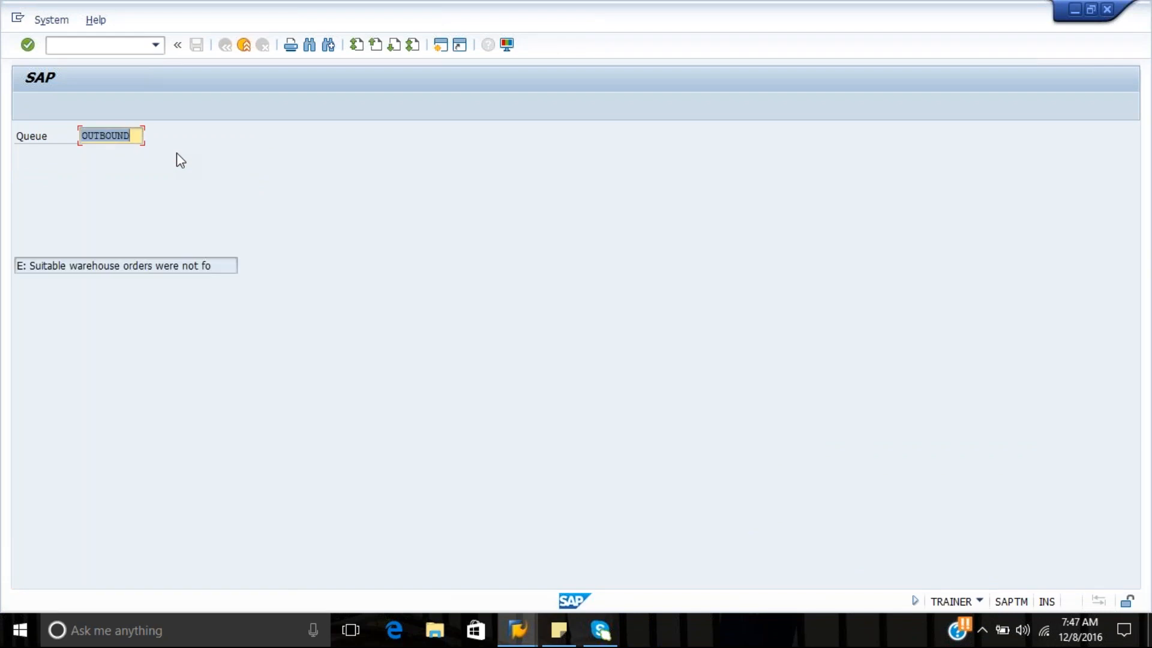
Switch to Wave Management and open the wave's first listed warehouse order for warehouse task confirmation
mouse_move(512, 639)
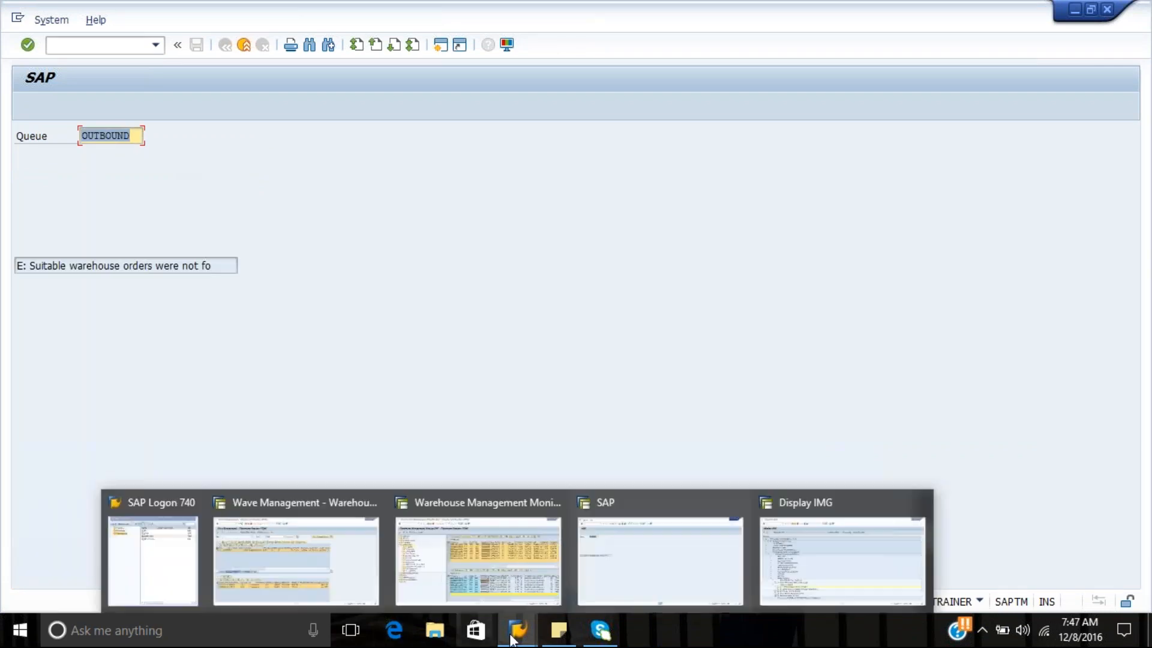
click(517, 636)
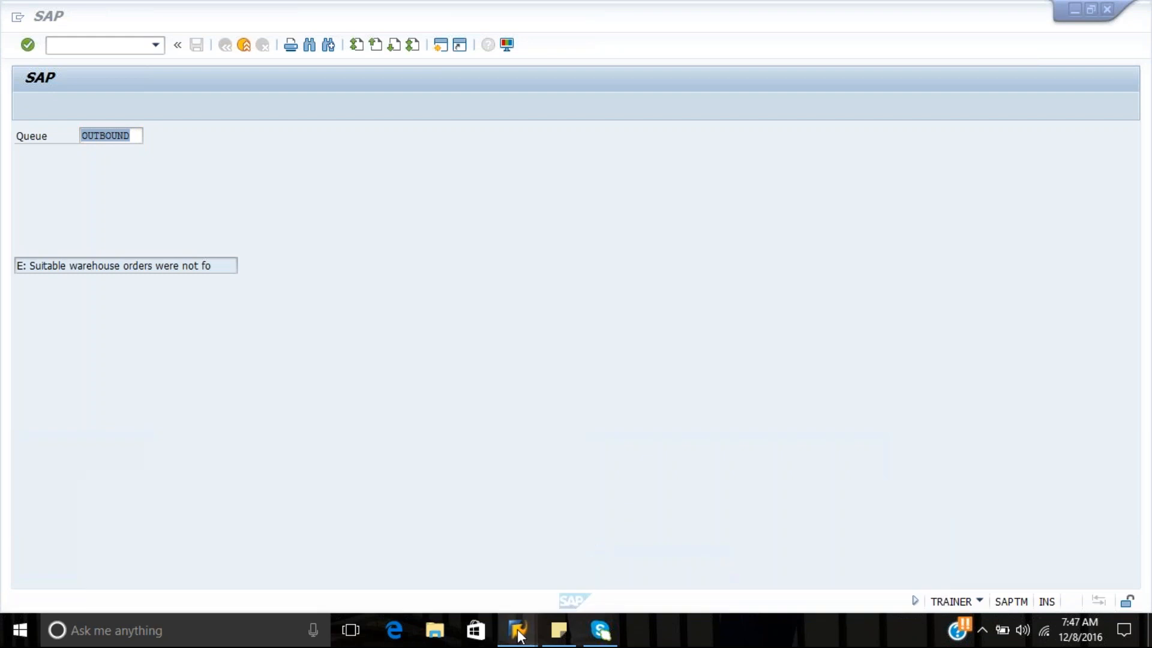
mouse_move(523, 629)
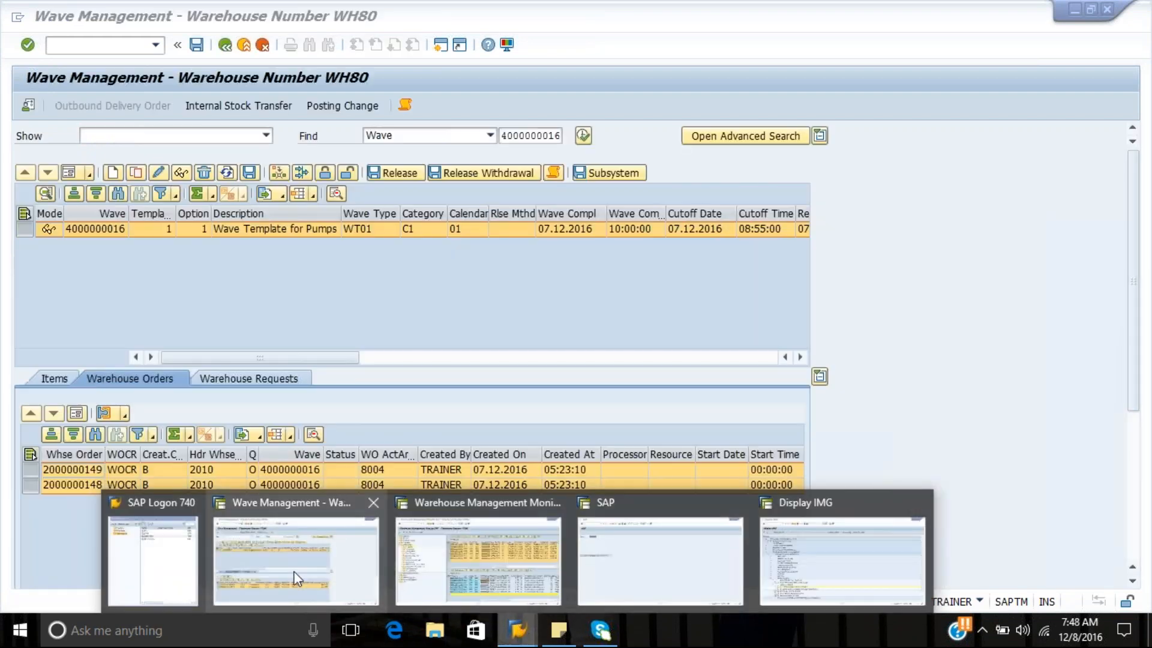
click(297, 575)
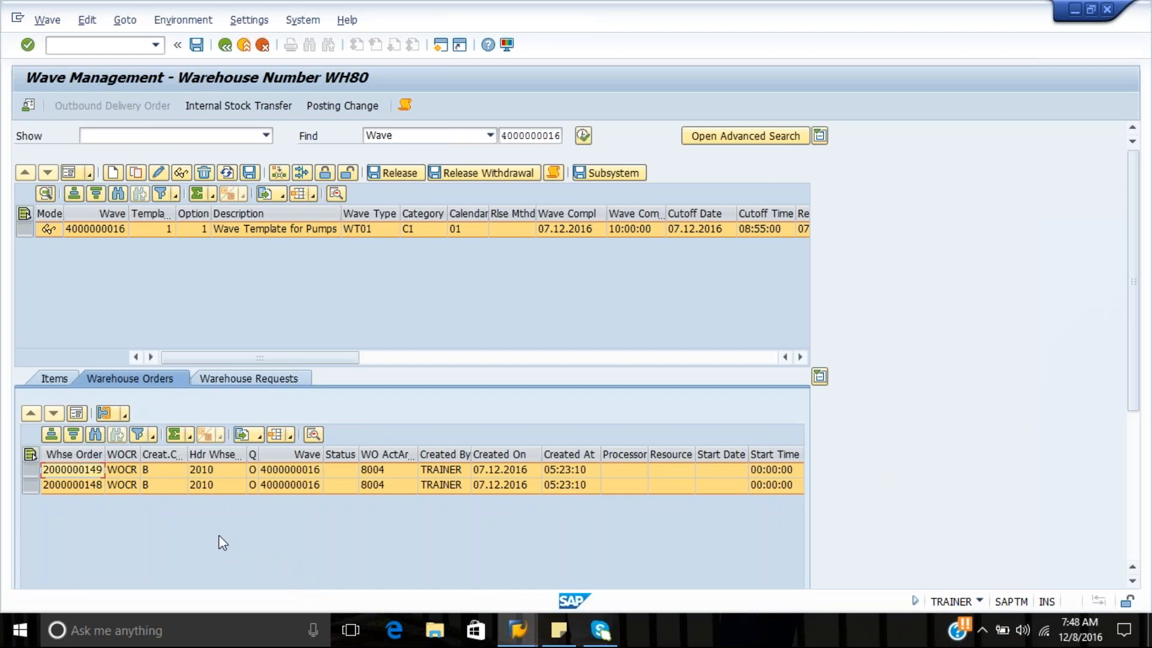
click(35, 473)
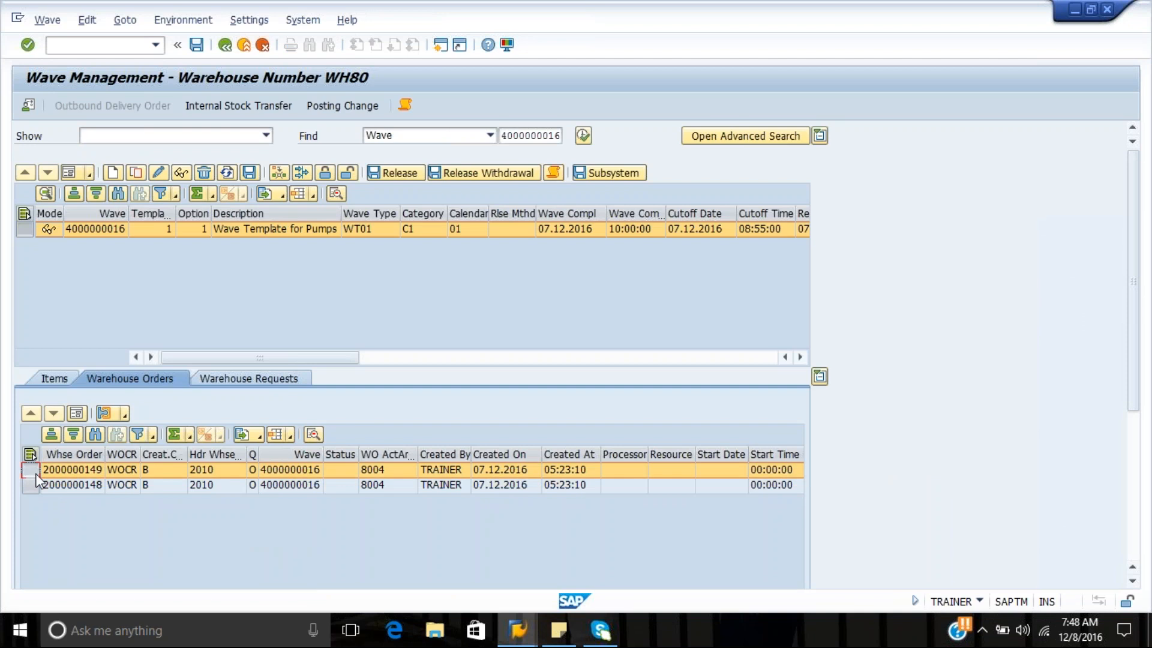
click(102, 416)
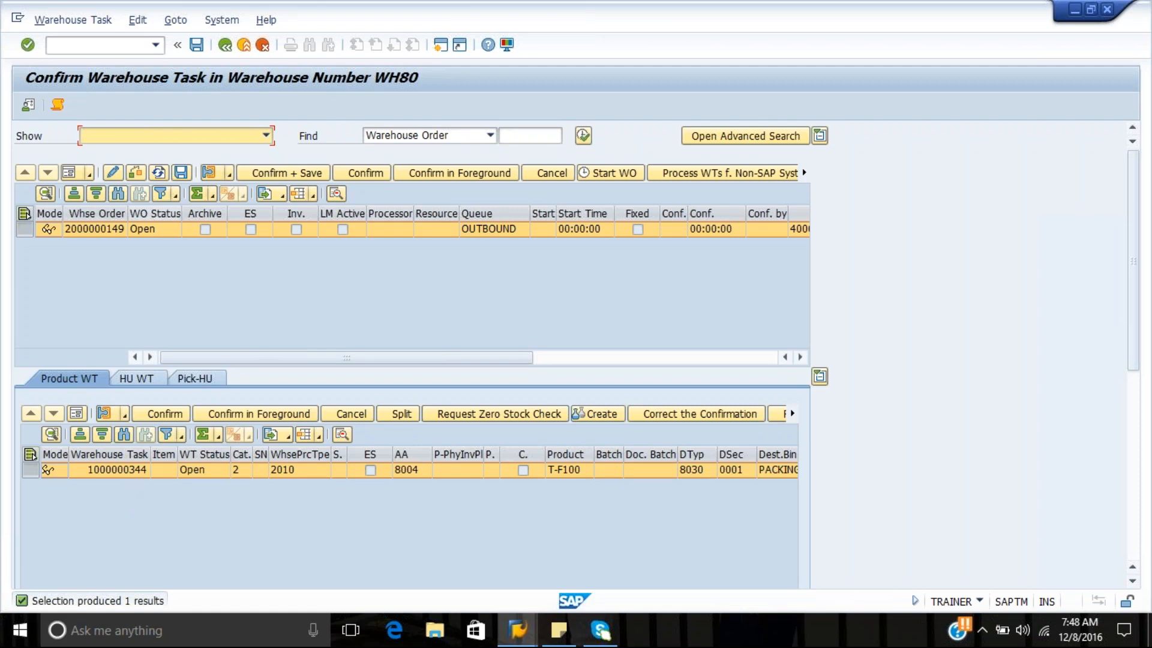
Check the open warehouse order in change and display mode, and return to the wave's list of warehouse orders
click(116, 174)
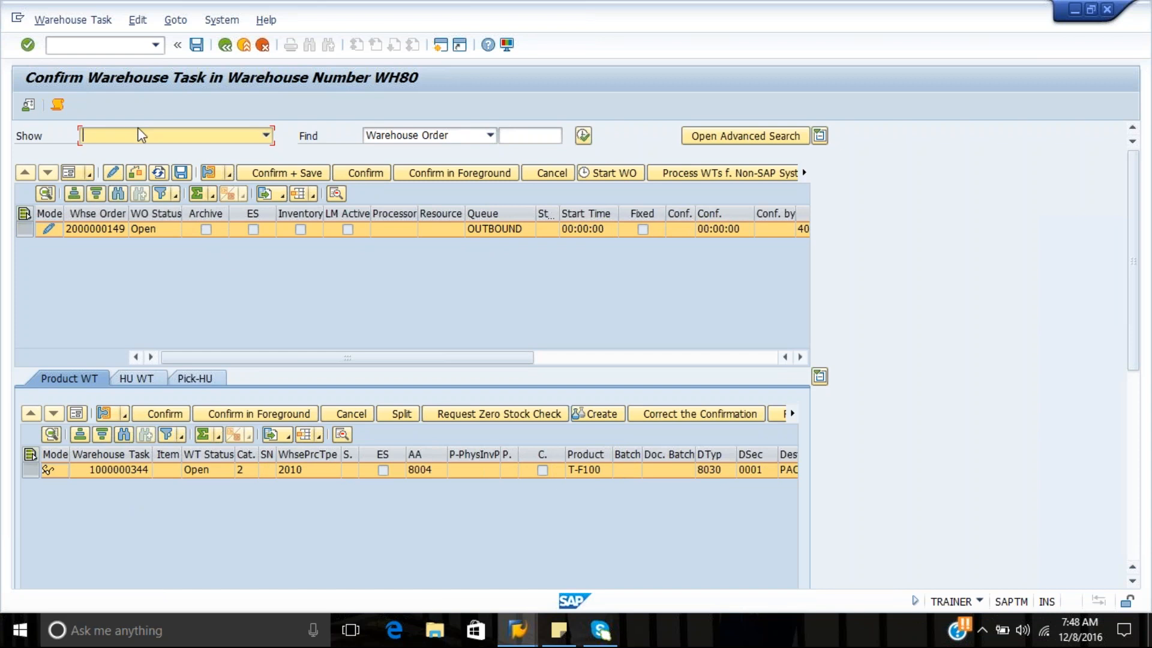
click(132, 172)
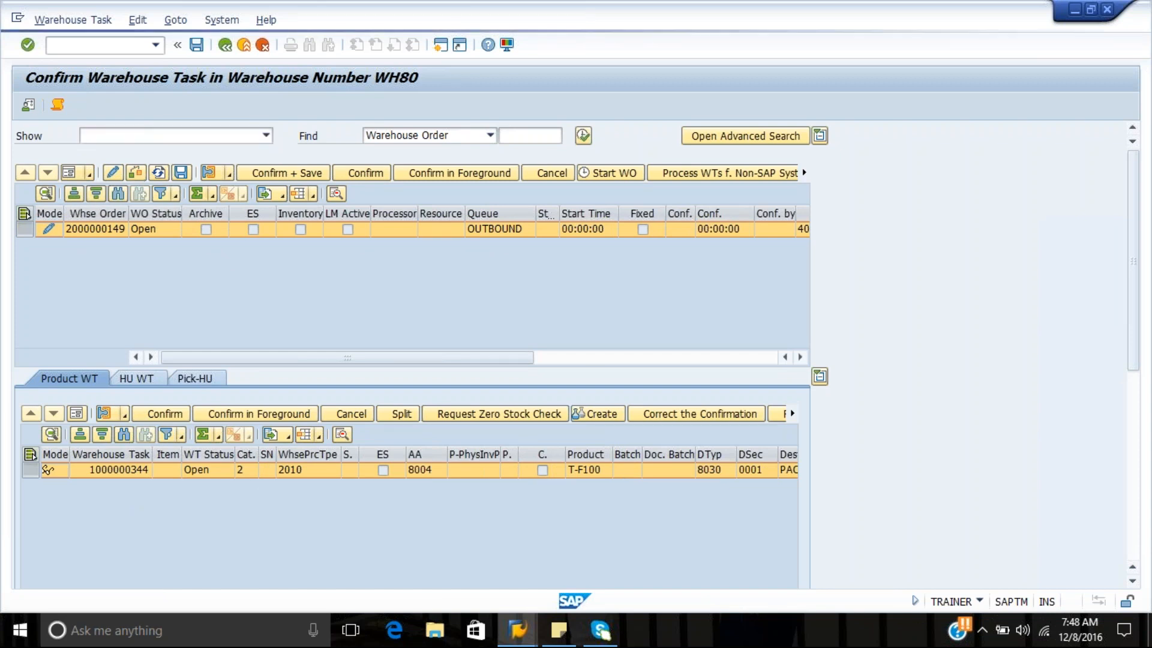
click(196, 44)
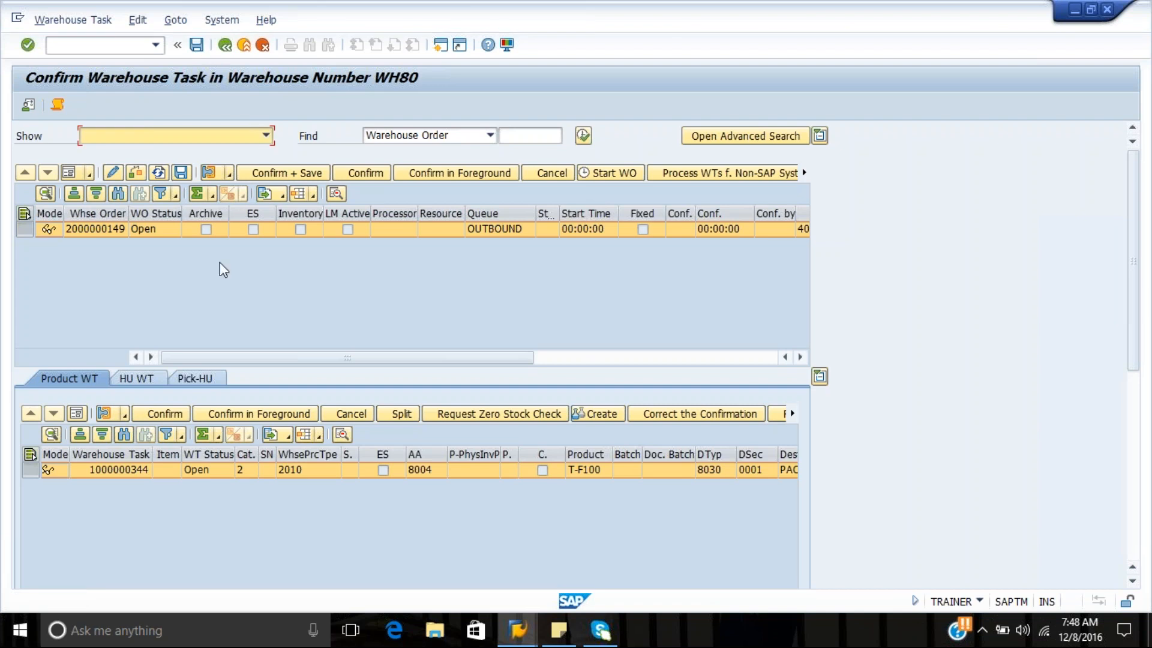
mouse_move(530, 629)
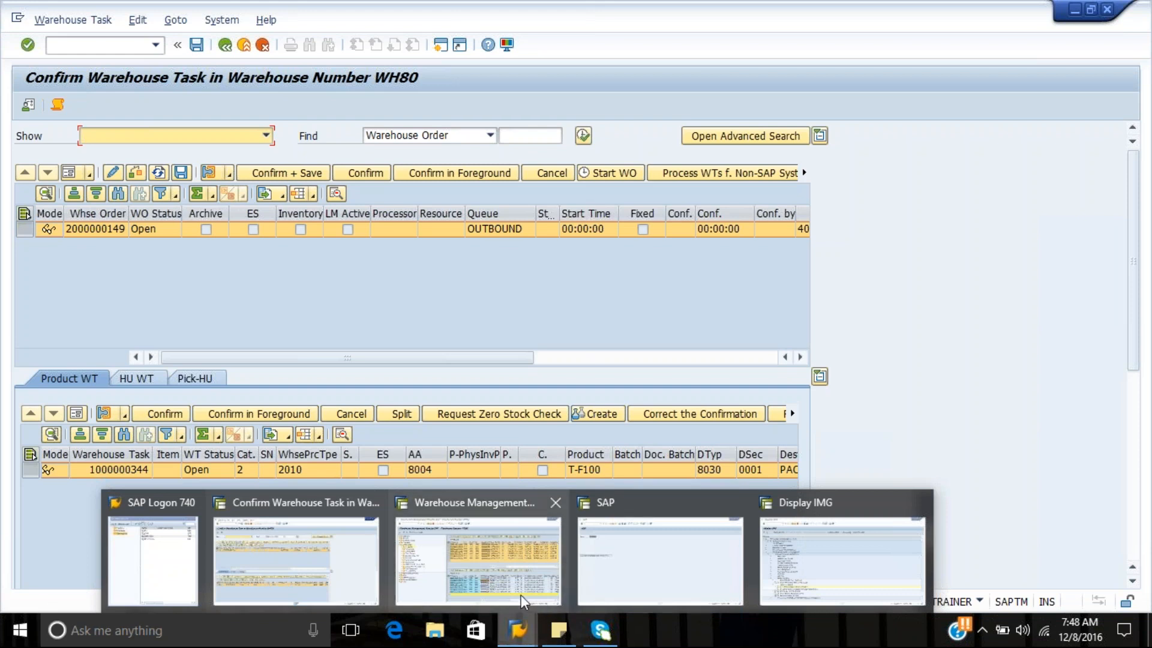
click(334, 571)
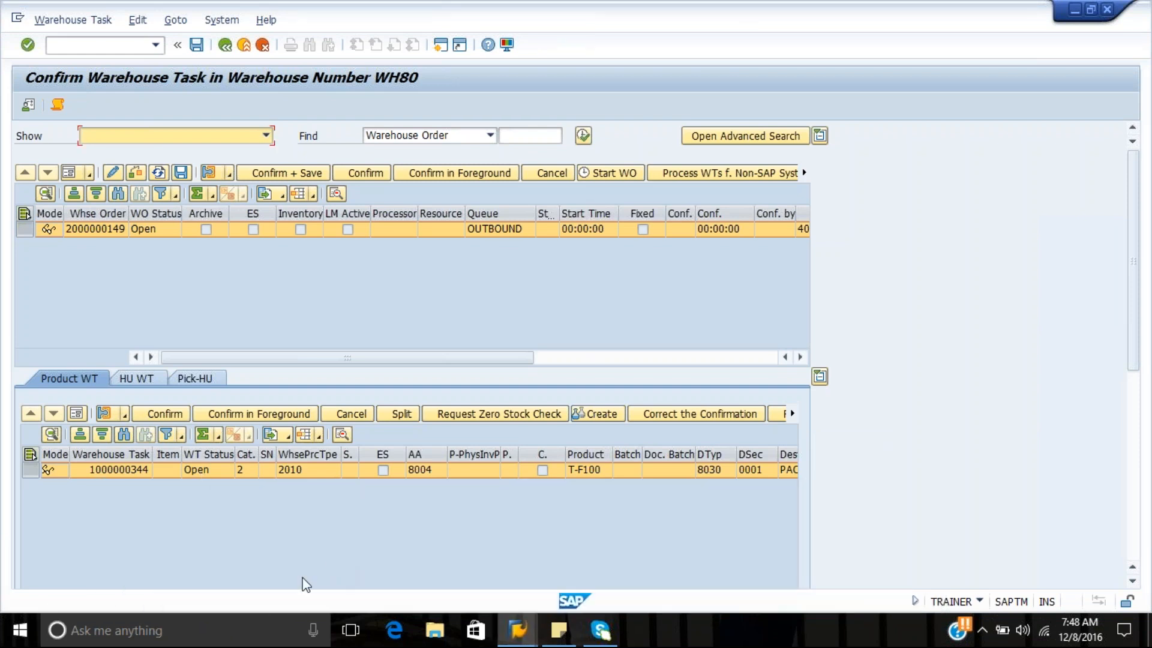
click(226, 46)
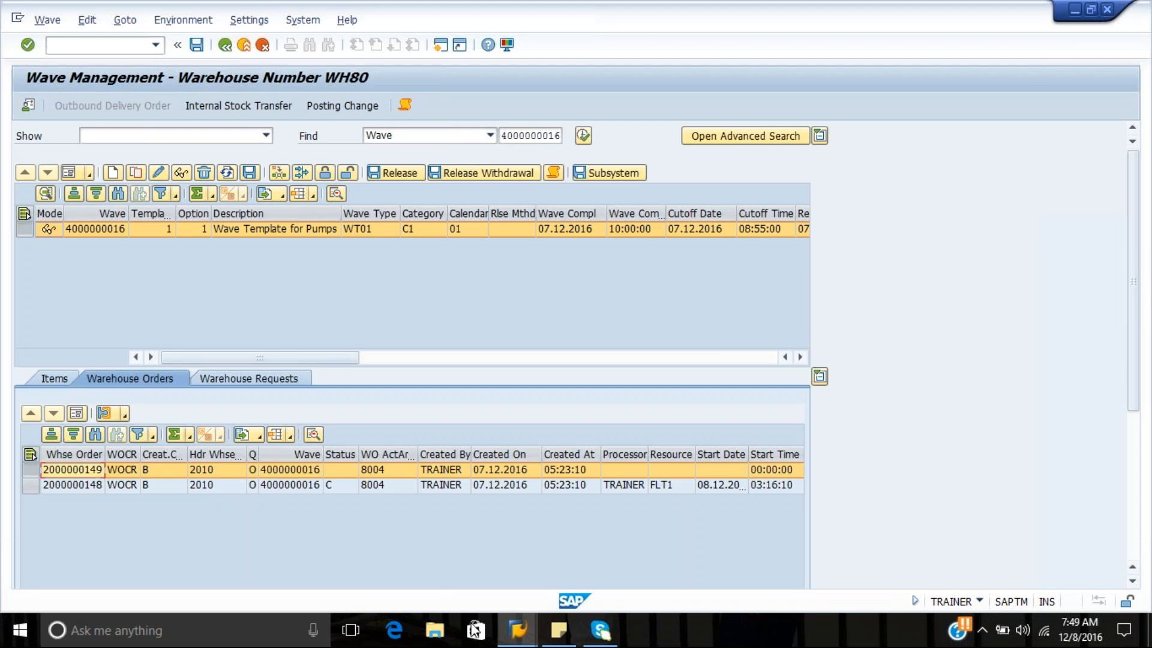
Return to the RF session and leave the queue entry for the system-guided menu
click(517, 630)
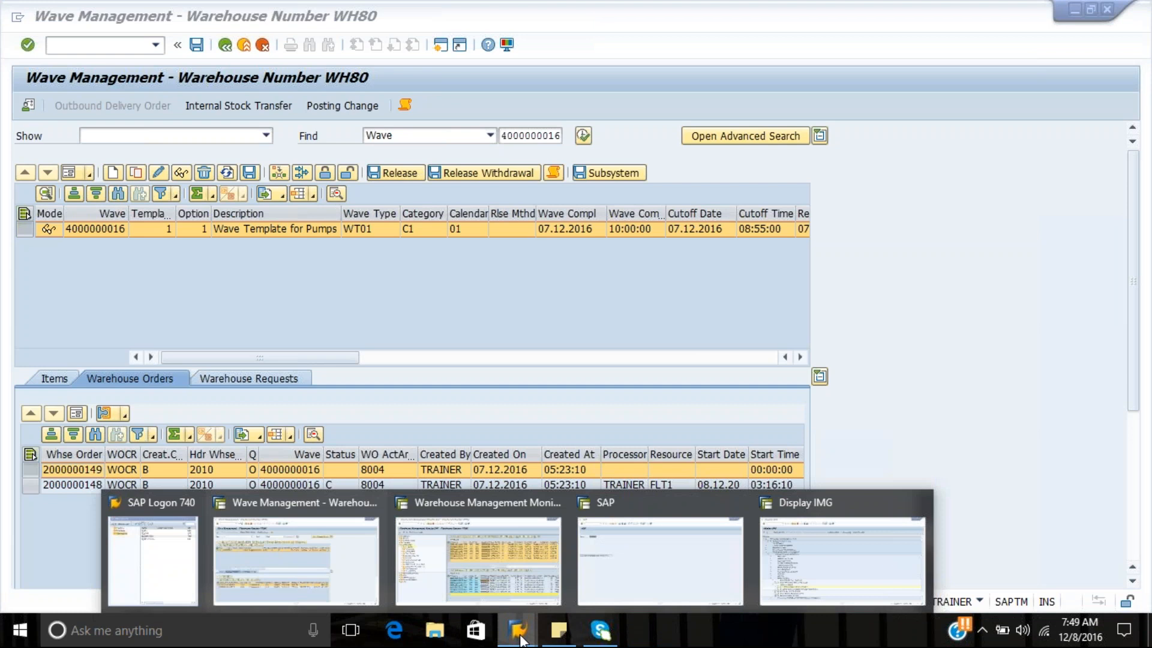
click(639, 578)
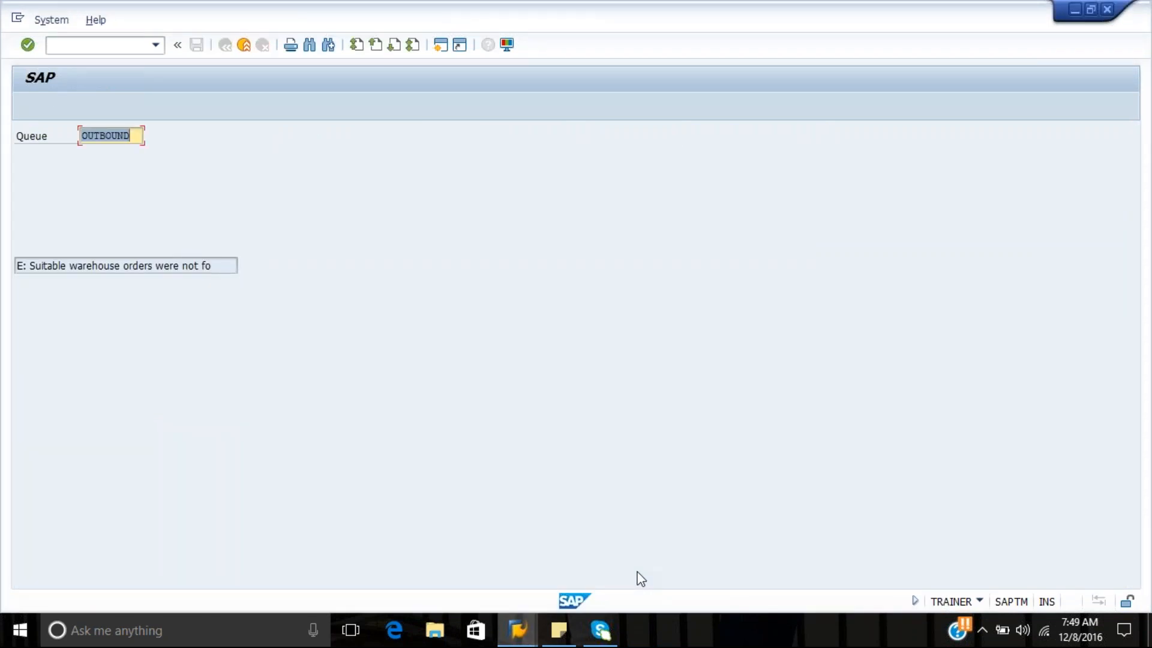
key(Return)
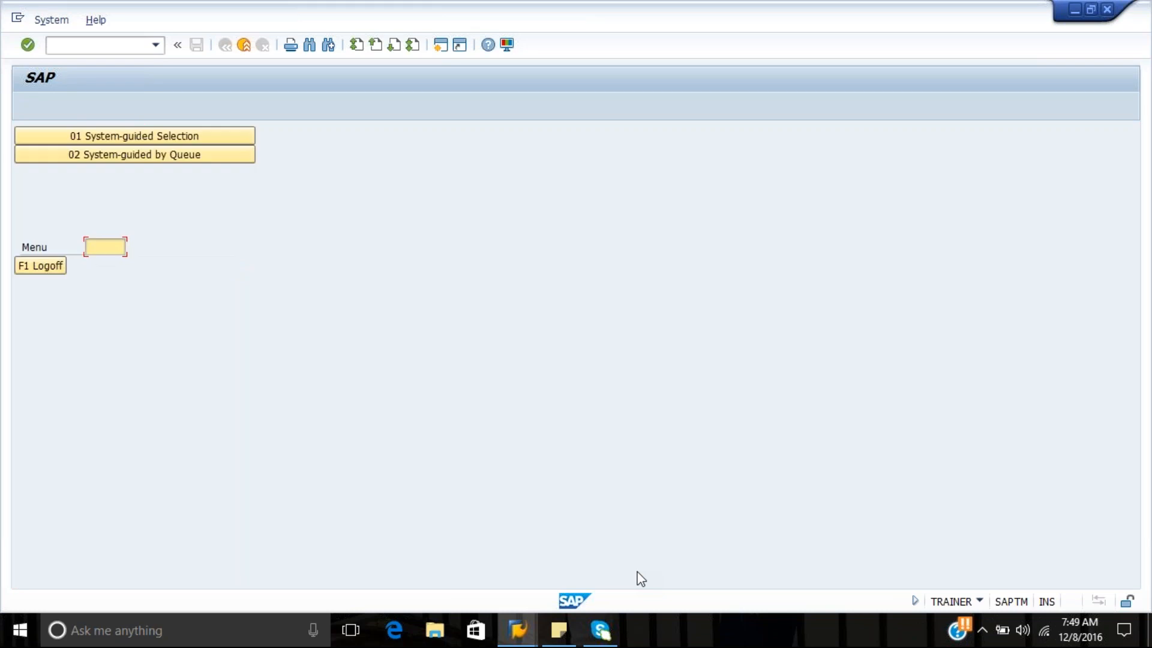
Leave the system-guided menu and open the picking menu for outbound processes
key(F7)
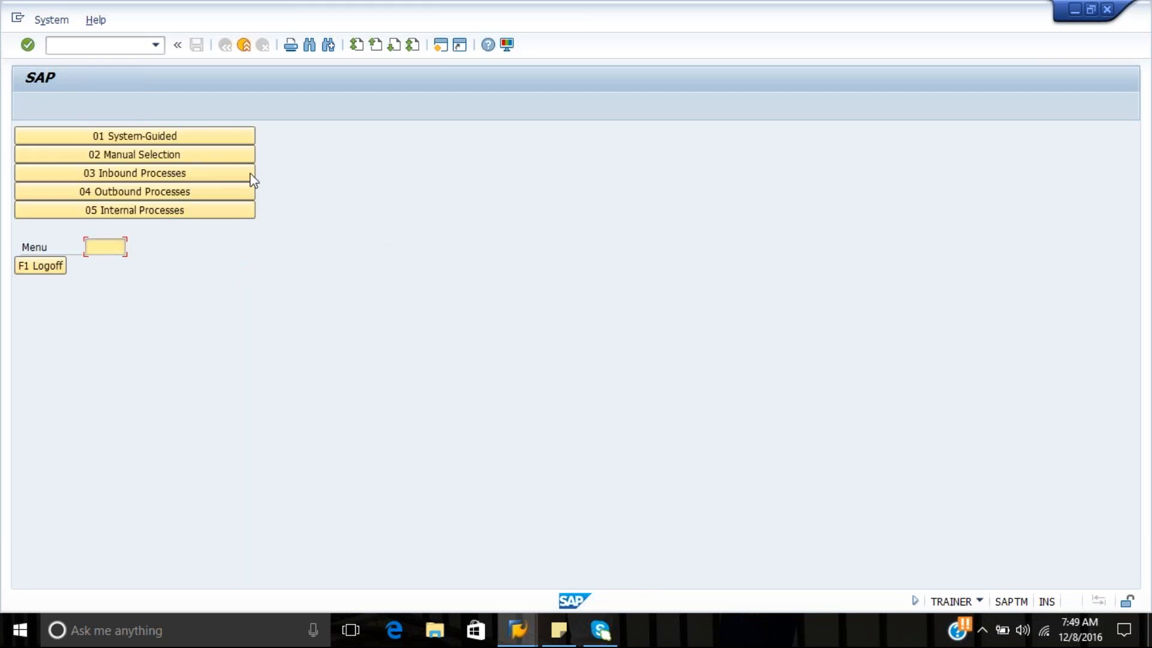
click(231, 192)
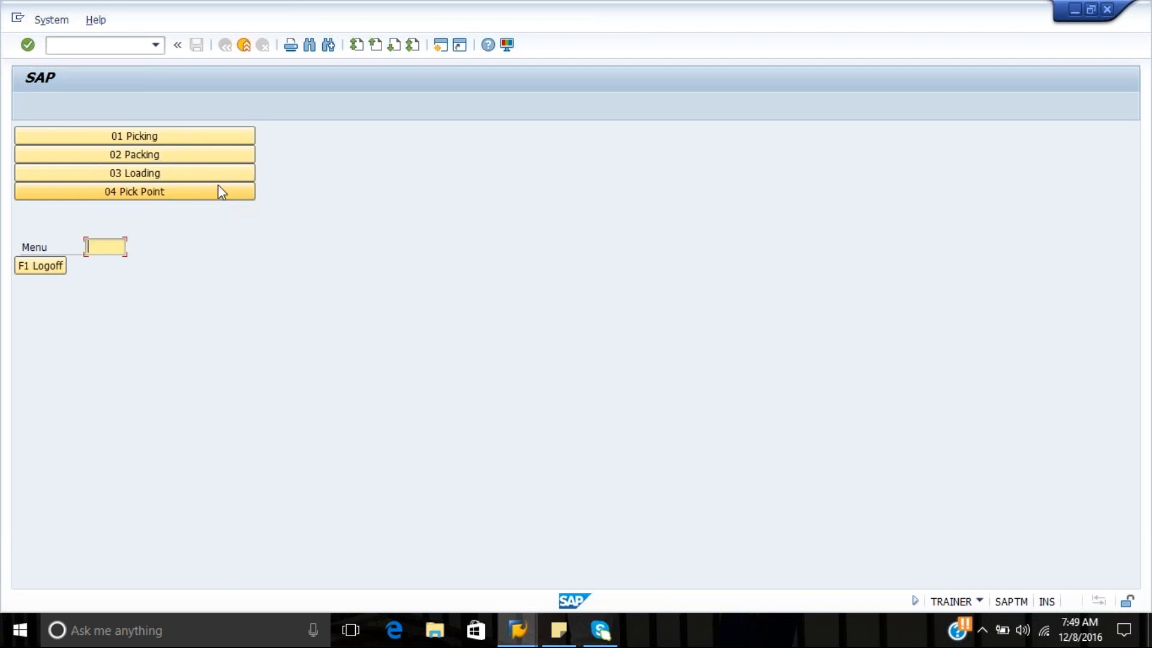
click(177, 138)
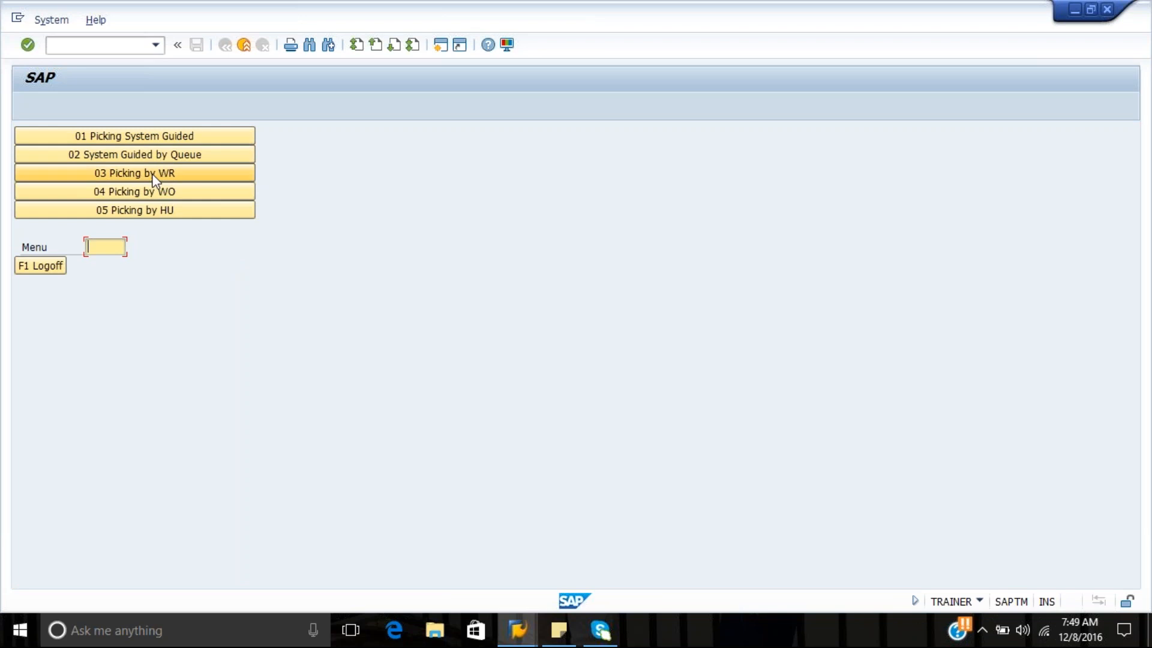
Try to start picking by warehouse order with the most recently used warehouse order, and return to the picking menu
click(152, 192)
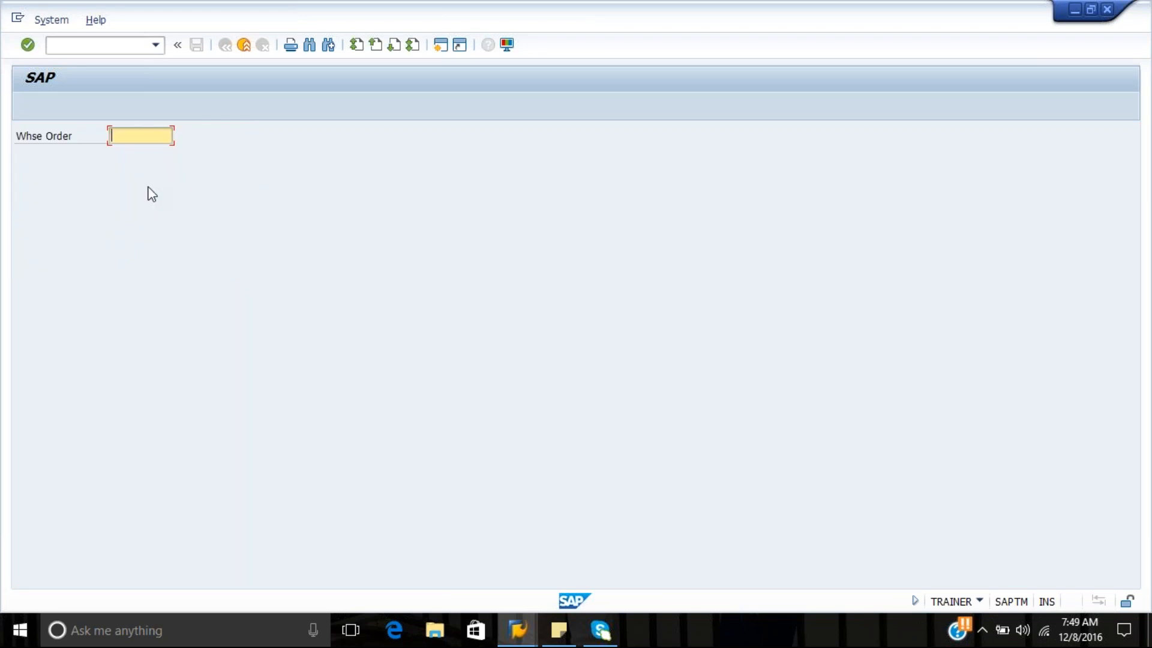
key(Down)
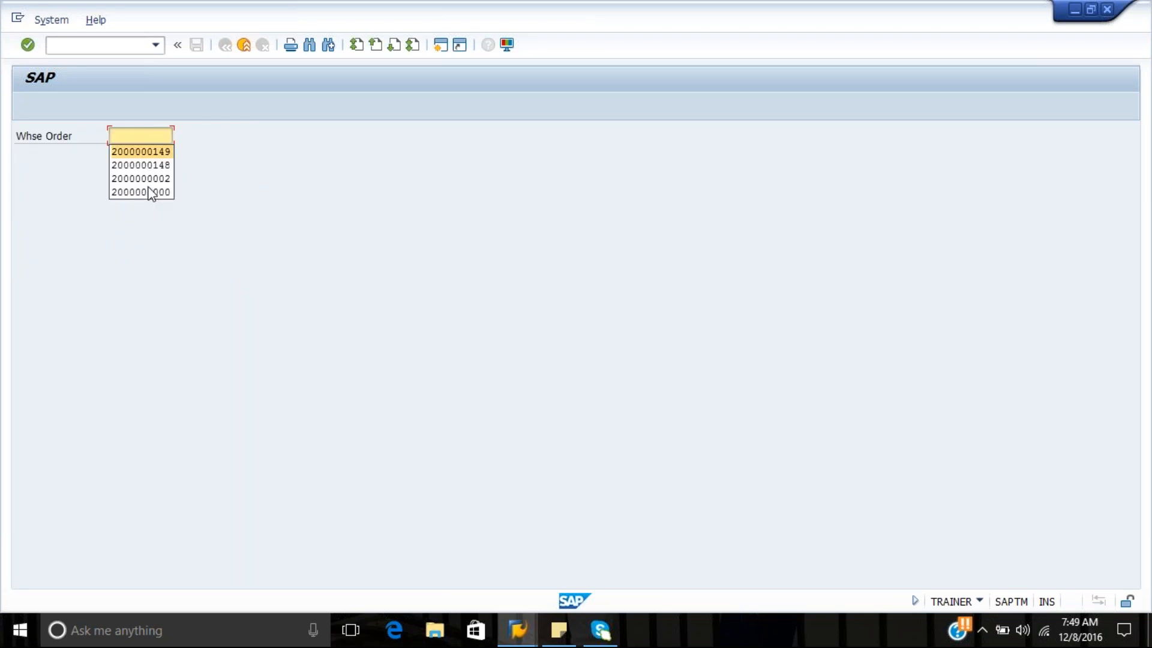
key(Return)
key(Return)
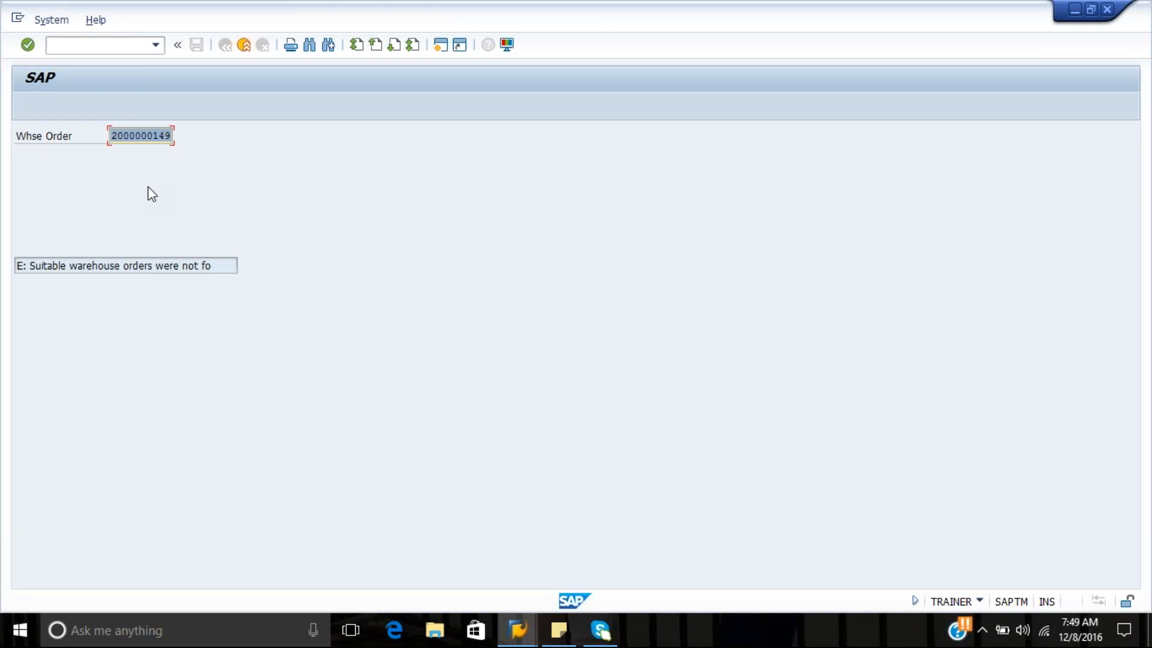
key(F7)
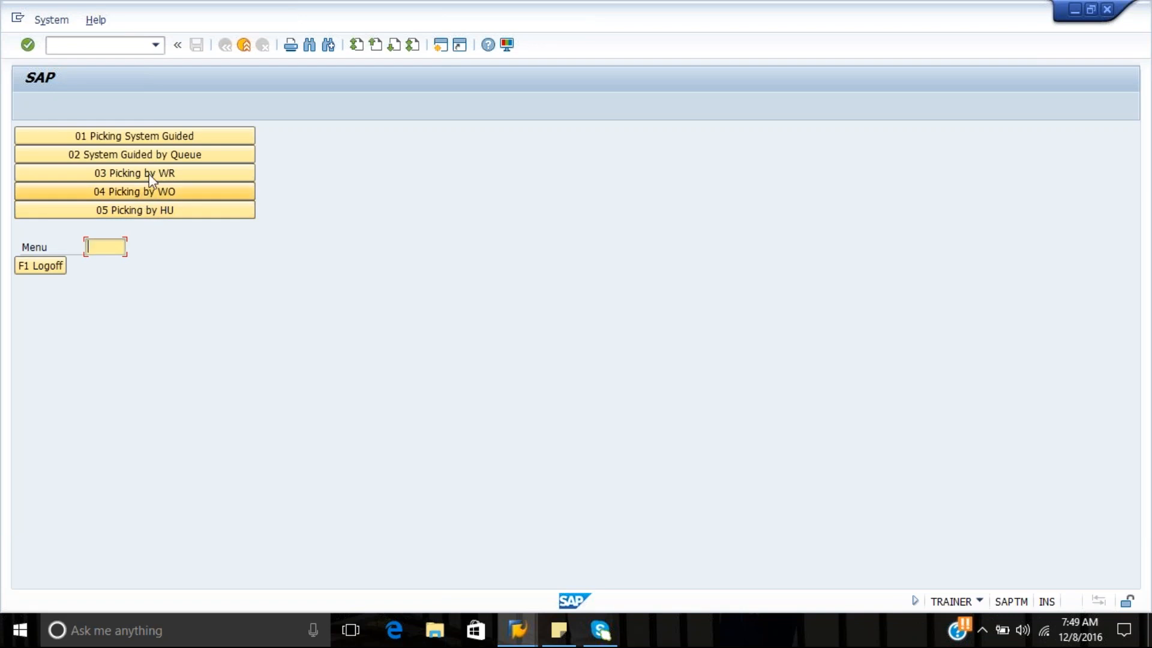
Start system-guided picking, continue without a pick HU, and enter B as the source bin verification for the T-T600 task
click(182, 136)
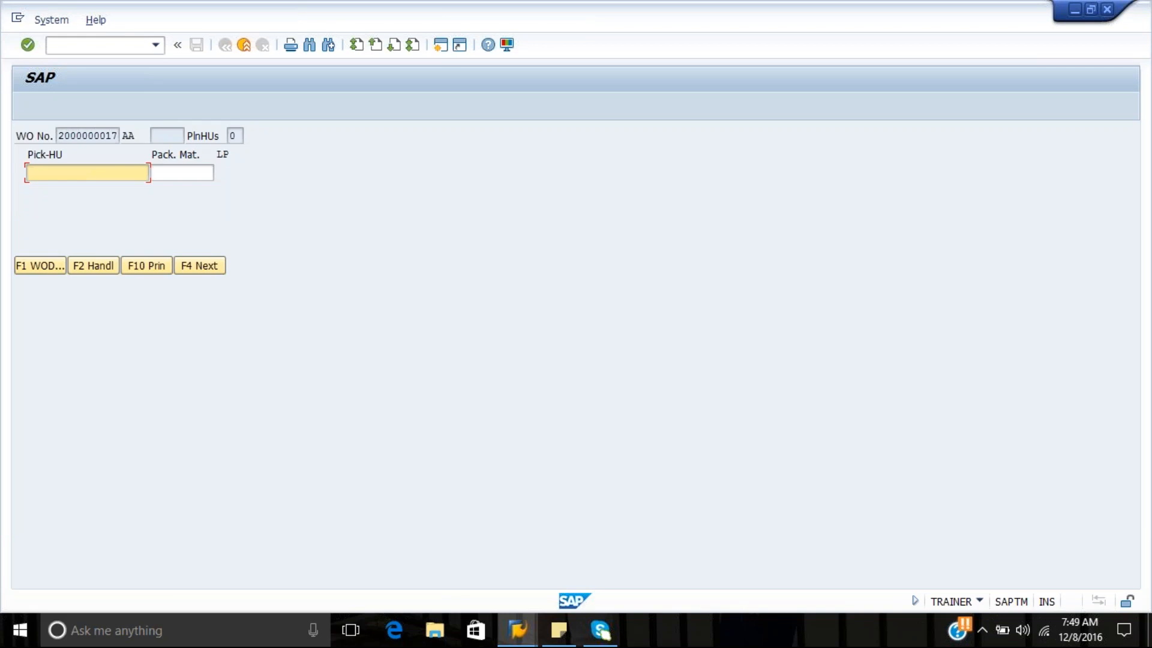
click(193, 265)
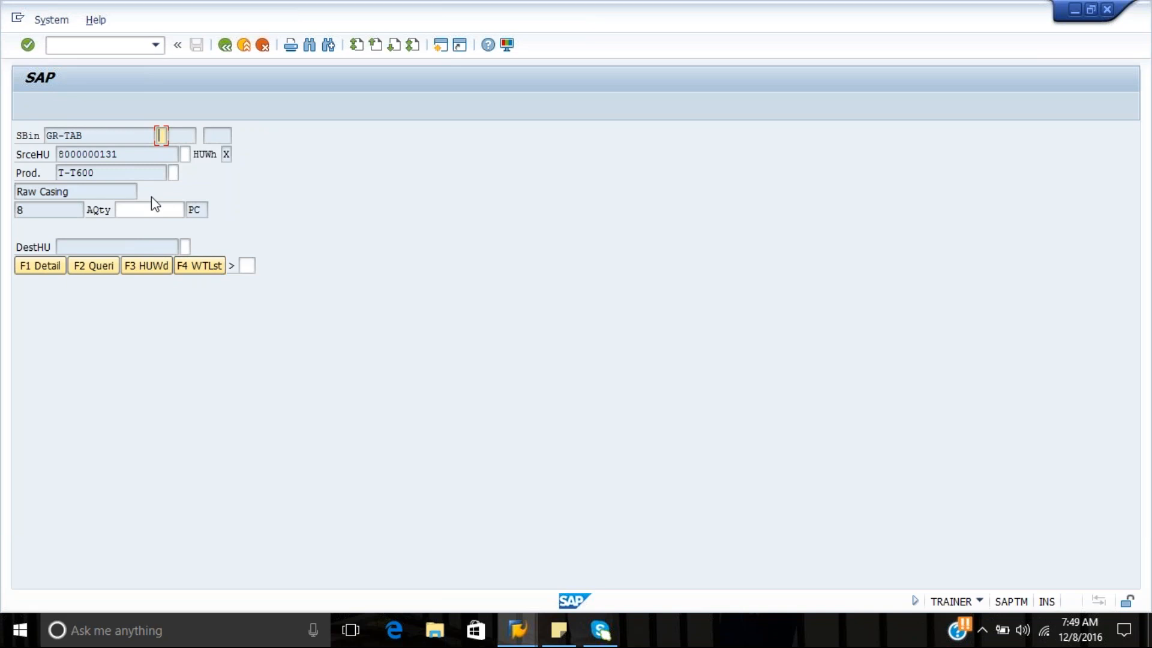
click(87, 137)
drag(87, 136, 43, 138)
click(164, 137)
text(B)
drag(99, 173, 55, 172)
Leave the pick task and the pick-HU entry without confirming, returning to the picking menu
click(225, 47)
click(262, 47)
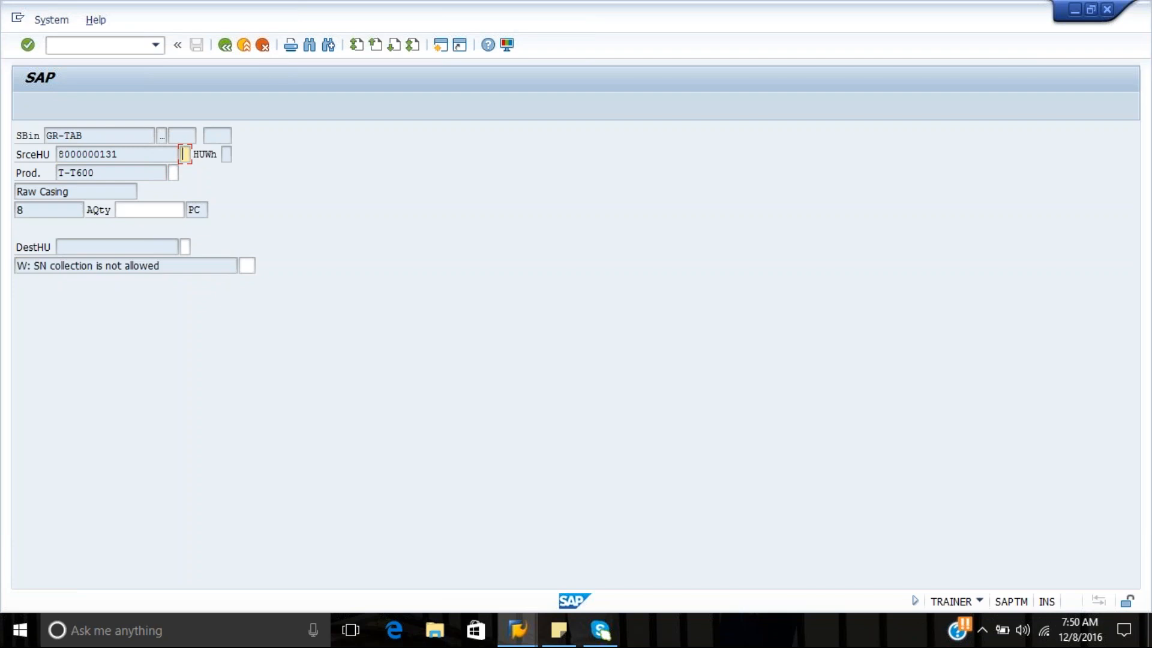
click(243, 47)
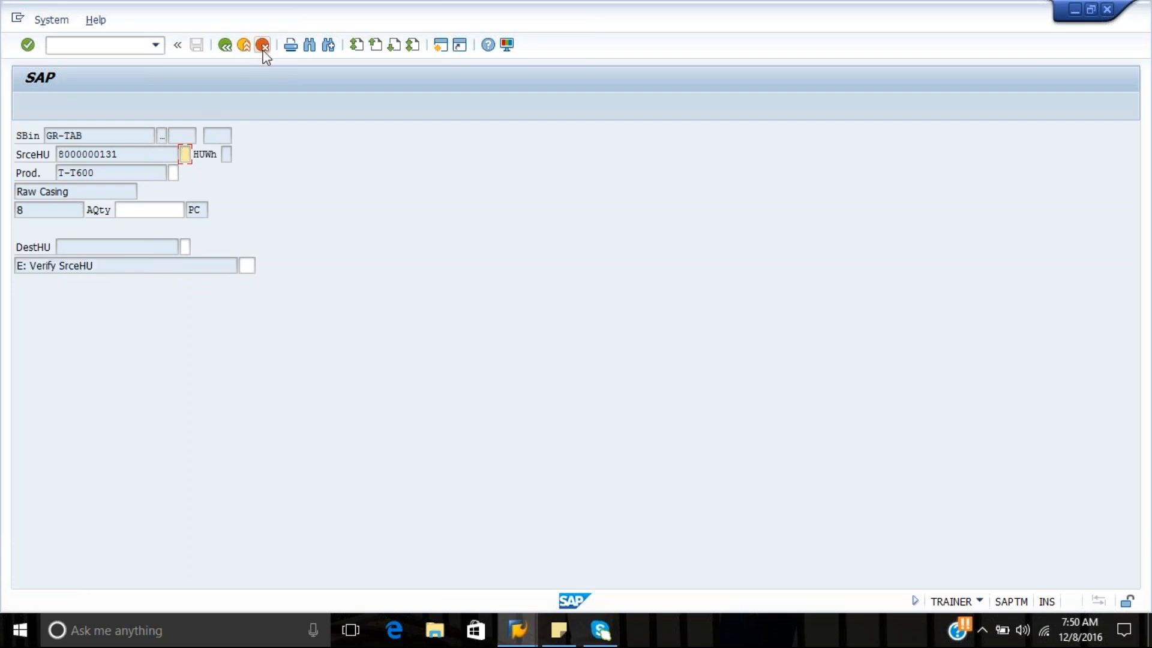
click(264, 50)
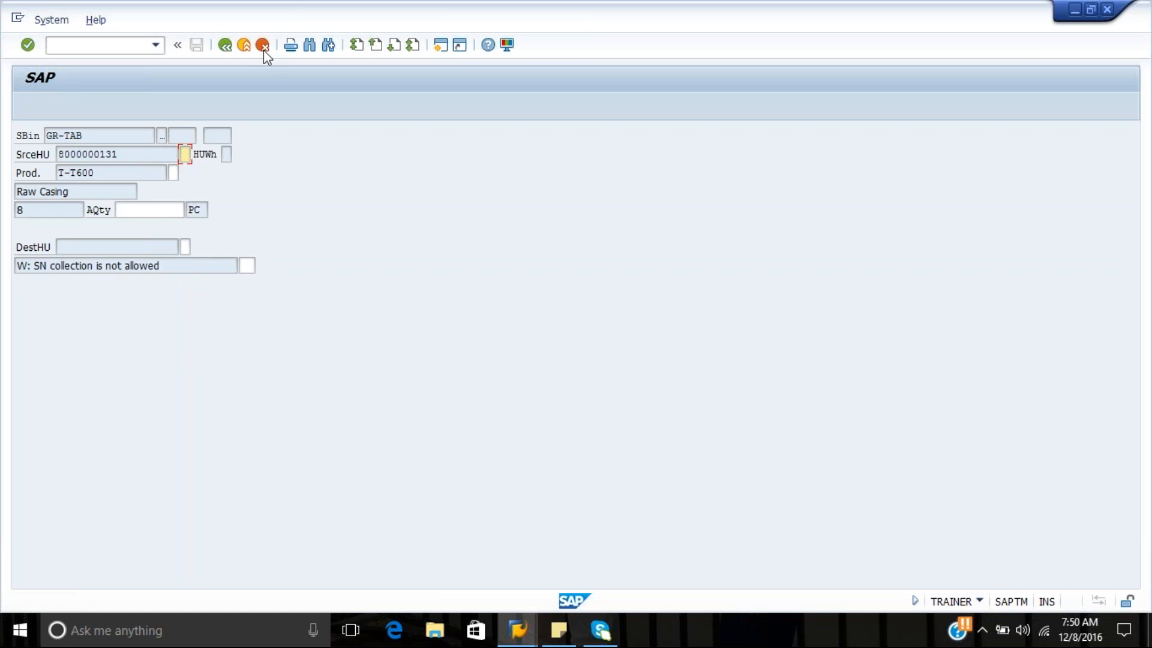
click(232, 47)
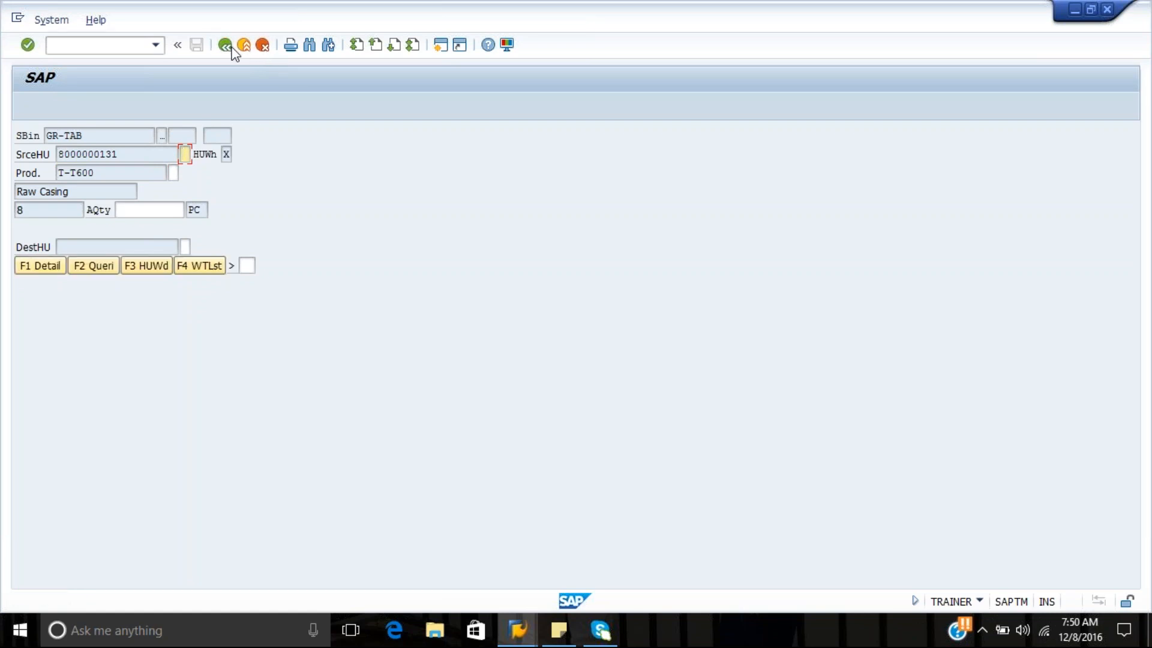
click(232, 47)
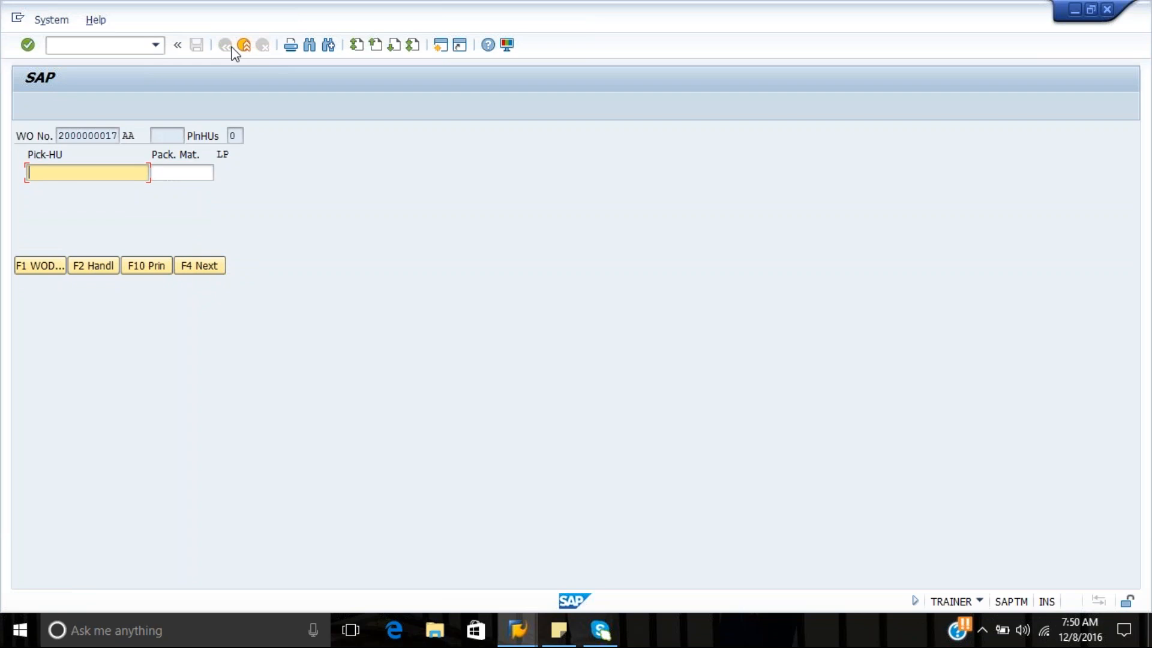
key(F7)
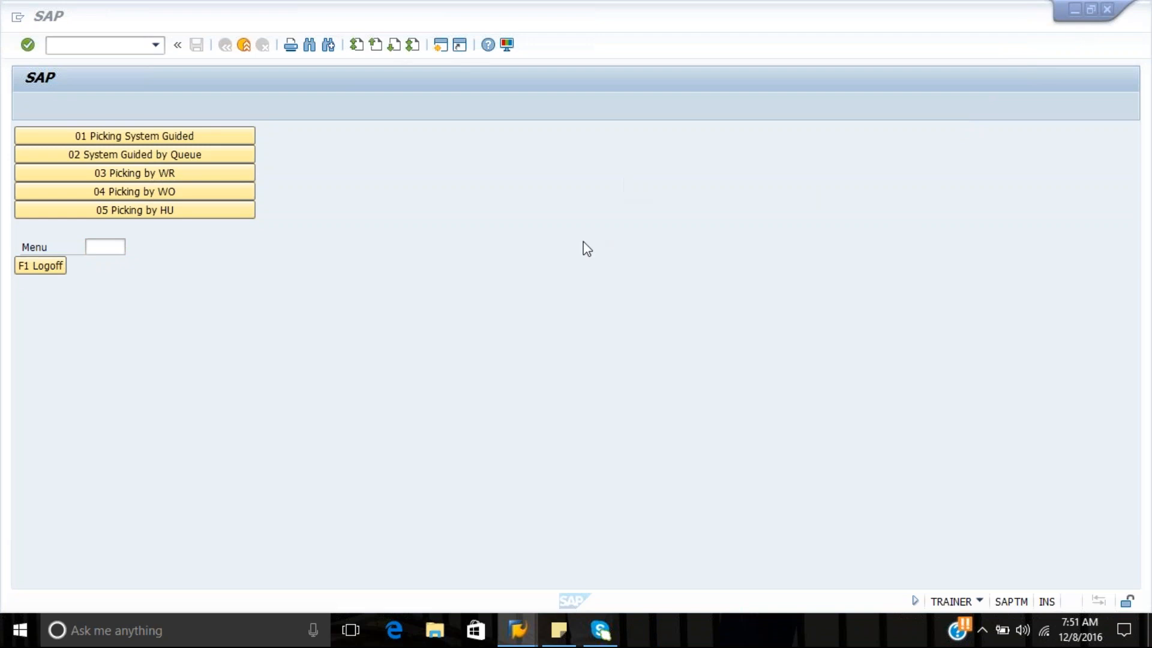
Open transaction SPRO in a new session and expand the SAP Reference IMG to EWM's cross-process settings for Warehouse Order
click(821, 246)
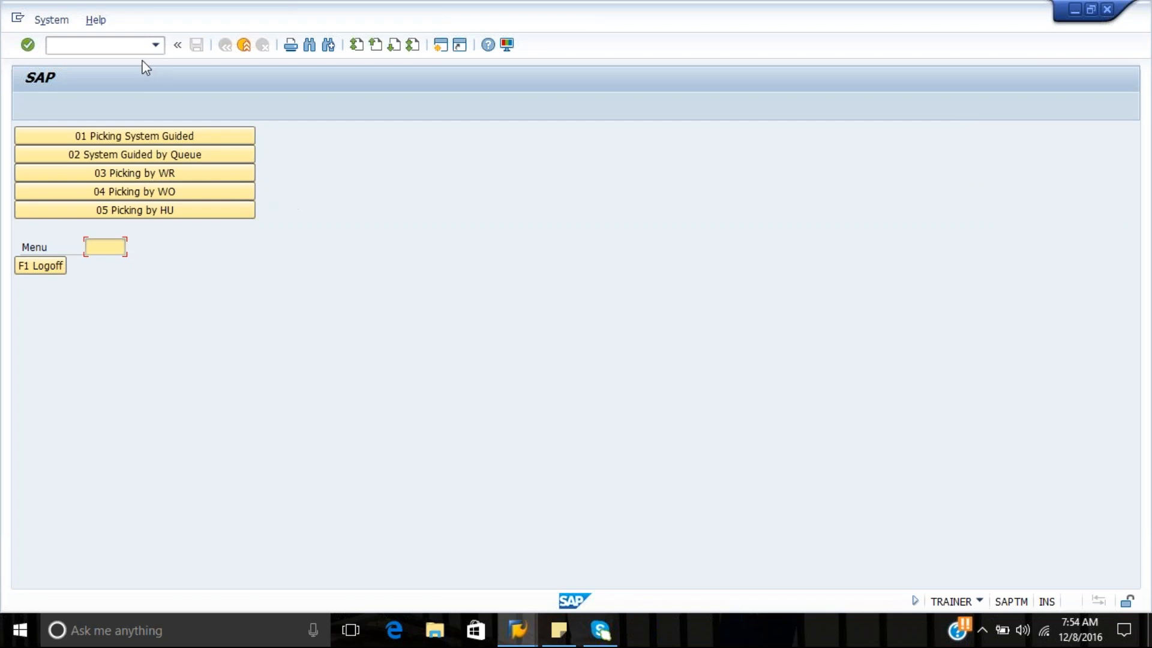
click(127, 46)
text(/ospro)
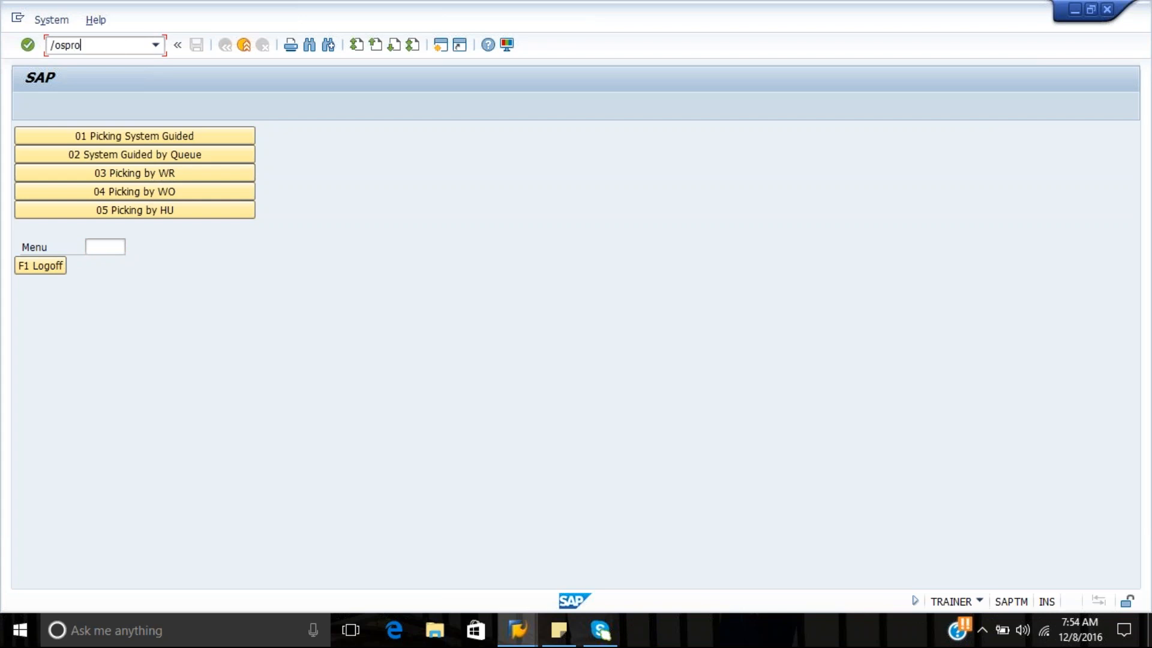
key(Return)
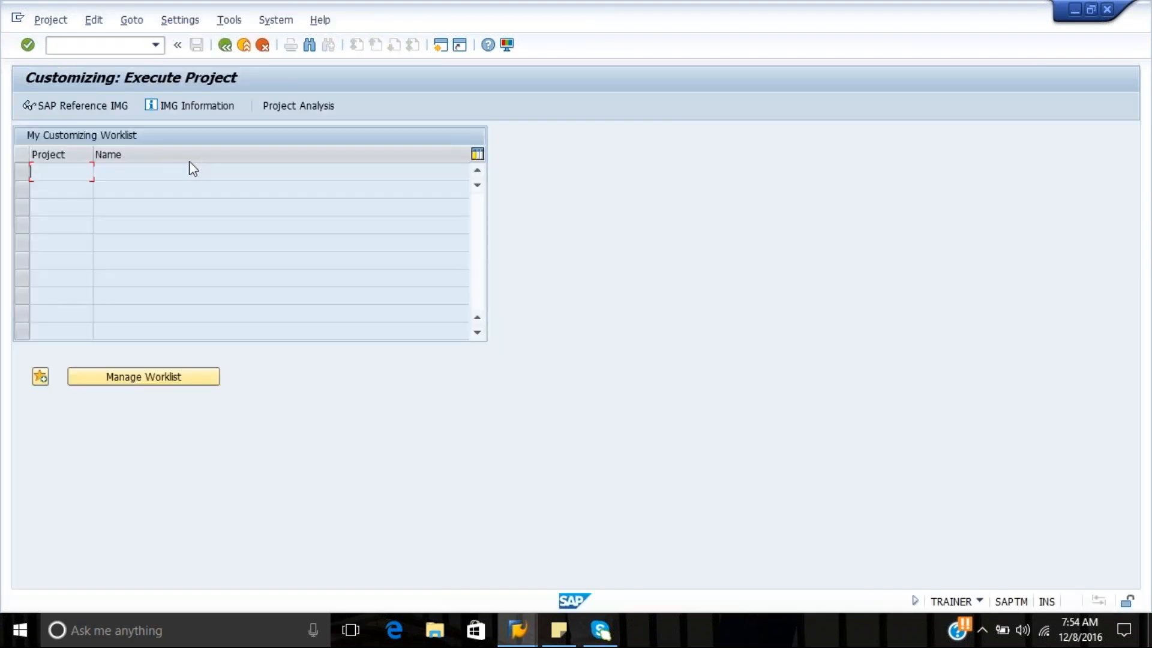
click(114, 105)
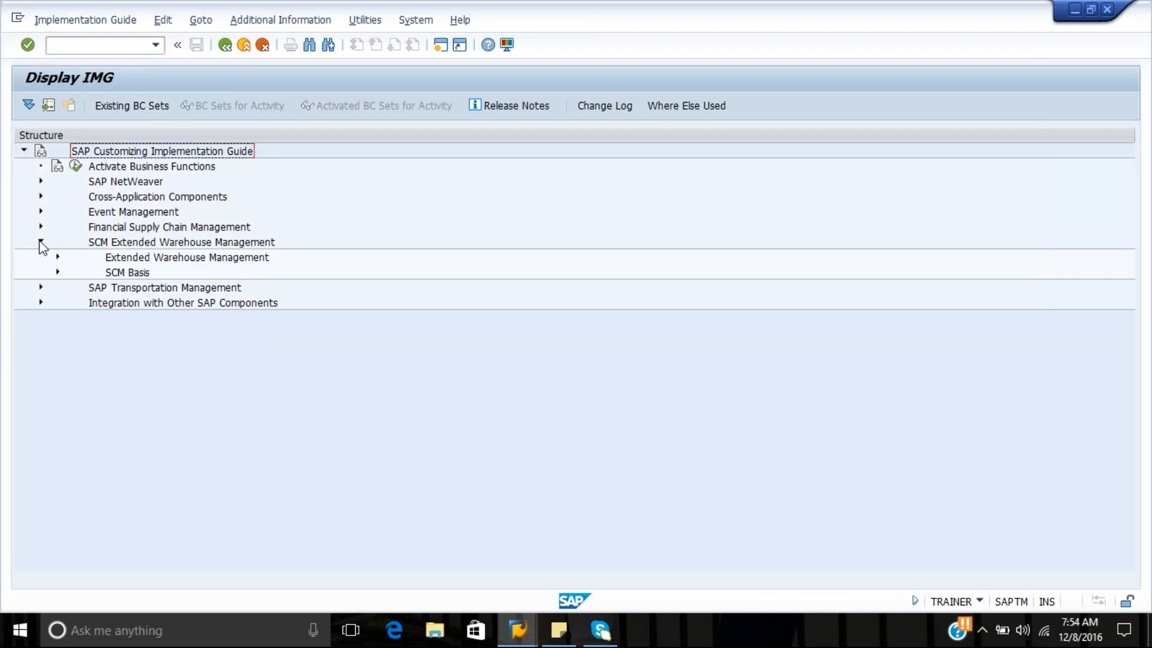
click(58, 257)
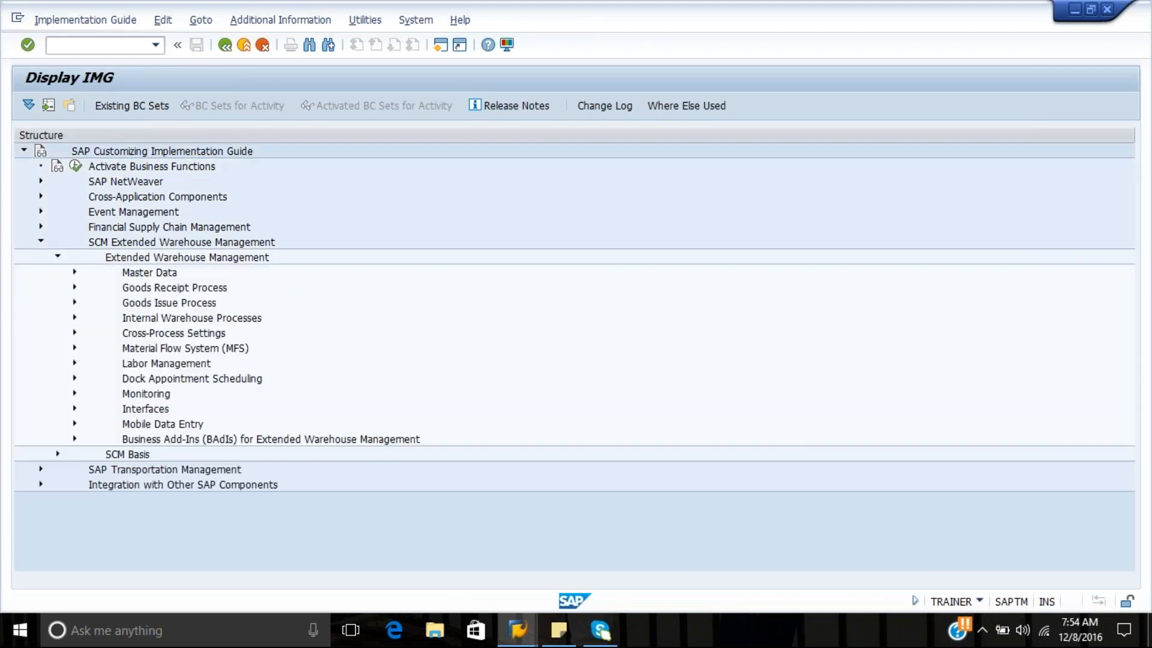
click(75, 333)
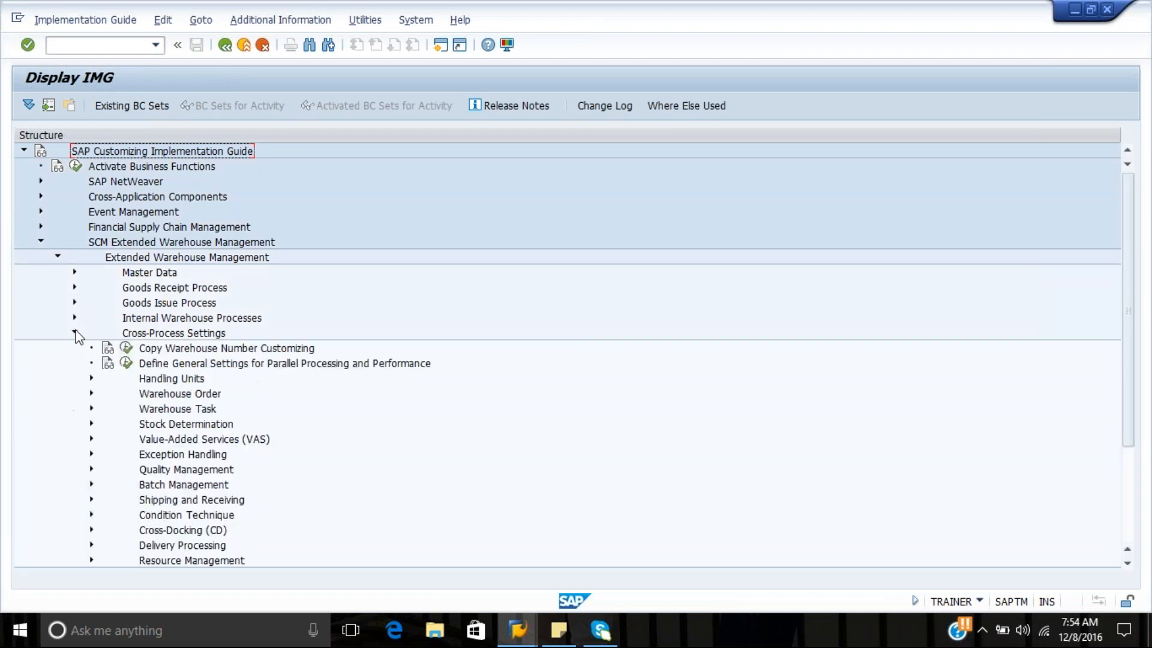
click(91, 394)
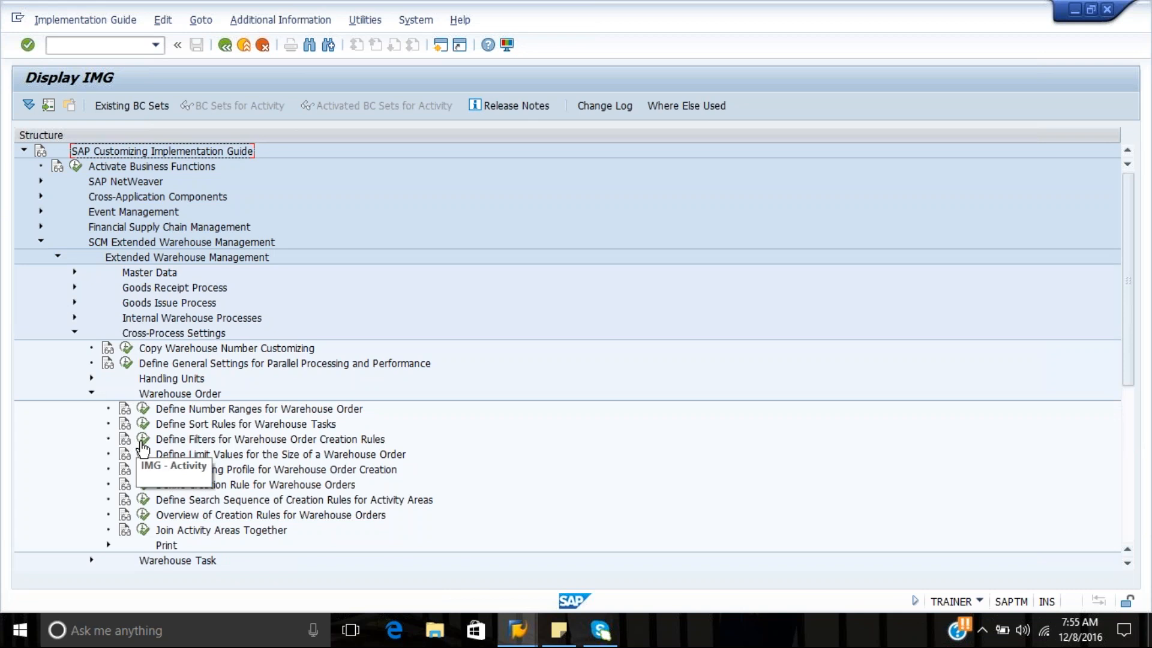
Open the overview of creation rules for warehouse orders in WH80 and display the details of rule WOCR
click(142, 520)
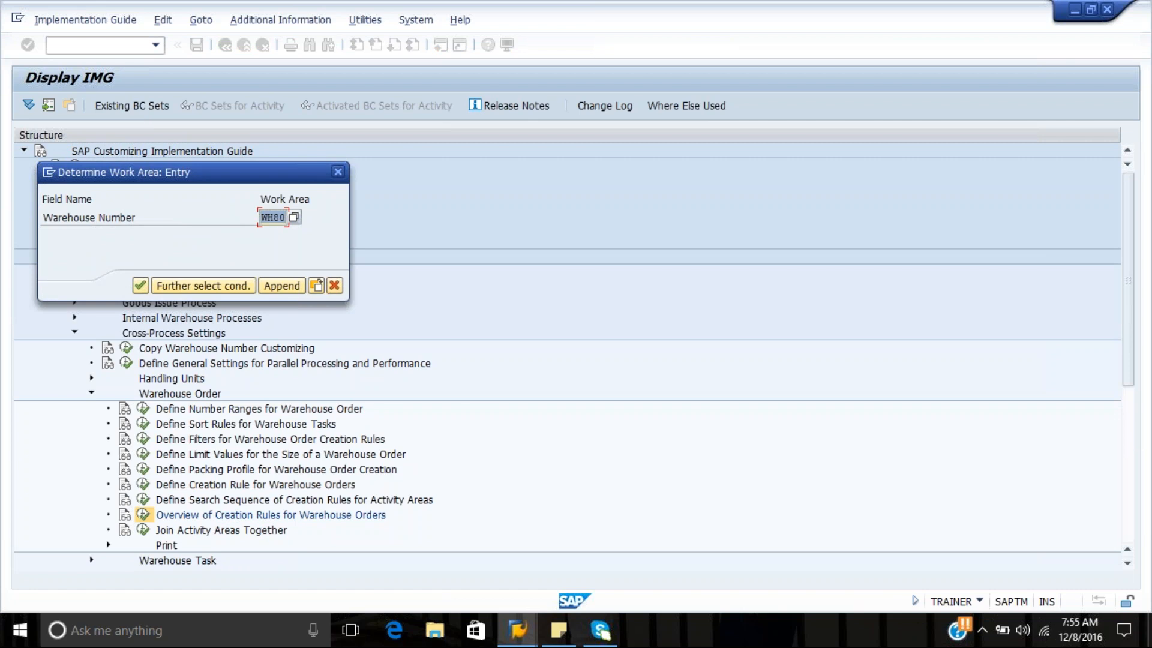
key(Return)
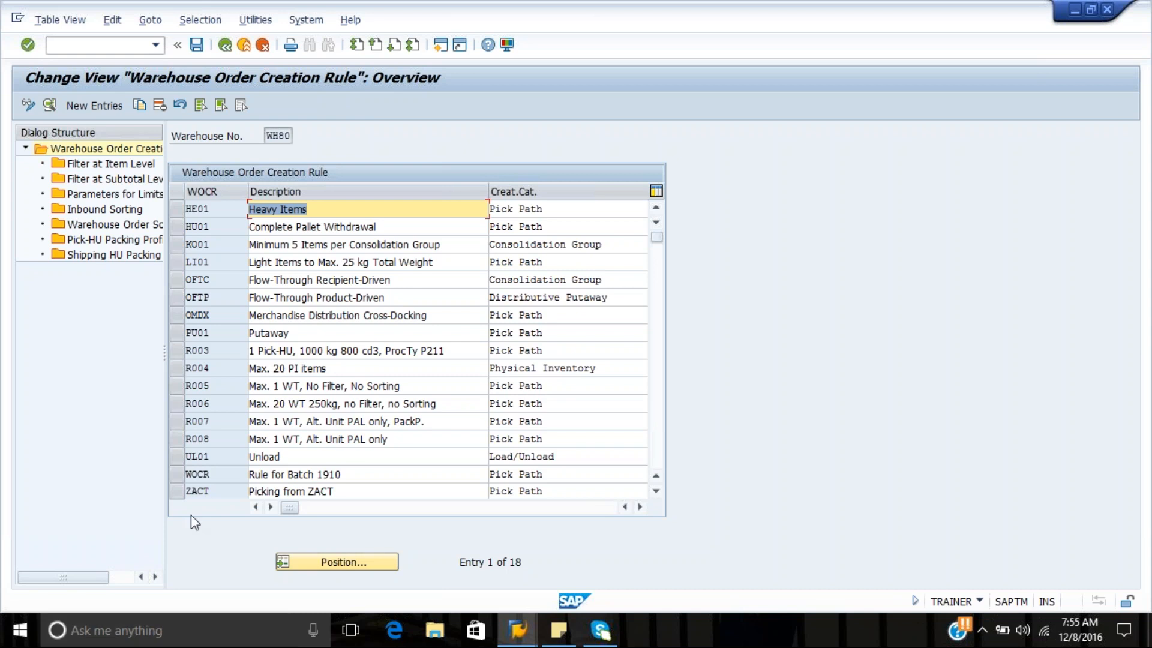
click(186, 474)
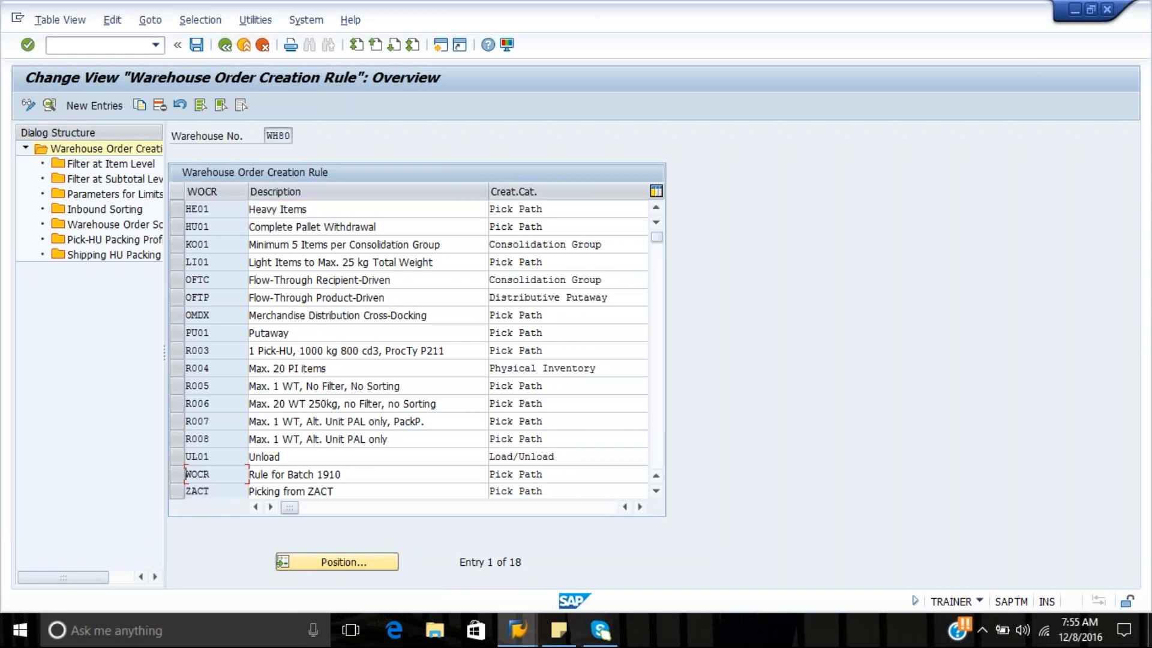
click(177, 474)
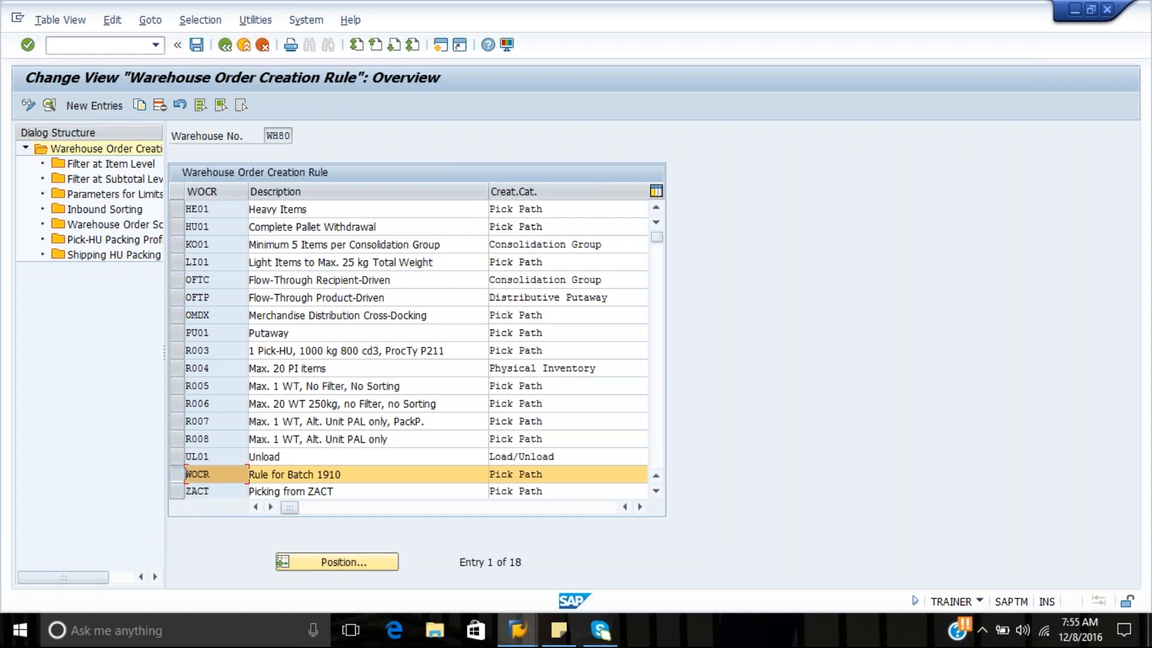
click(49, 107)
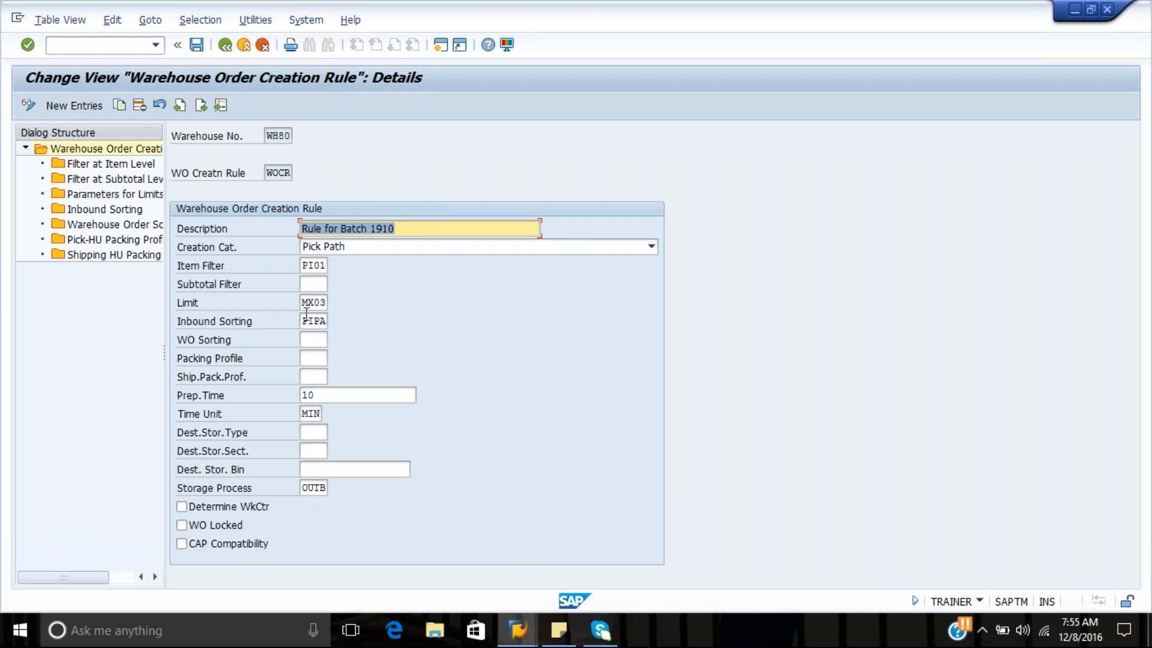
Examine the limit parameters assigned to creation rule WOCR in both overview and details
double_click(112, 194)
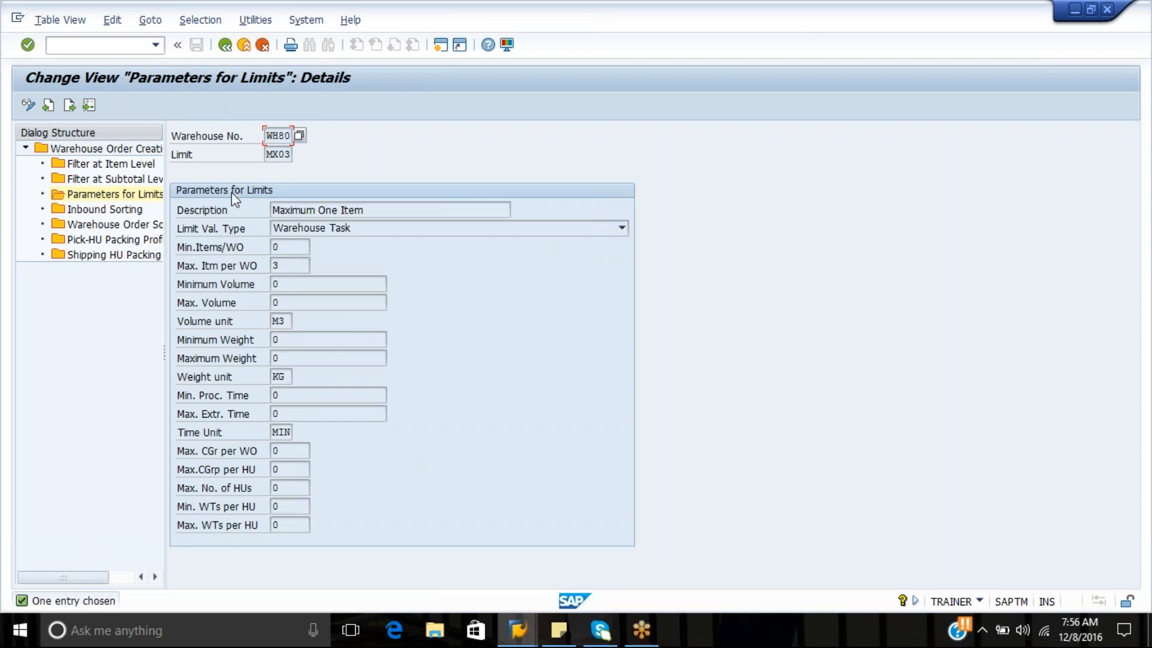
click(224, 46)
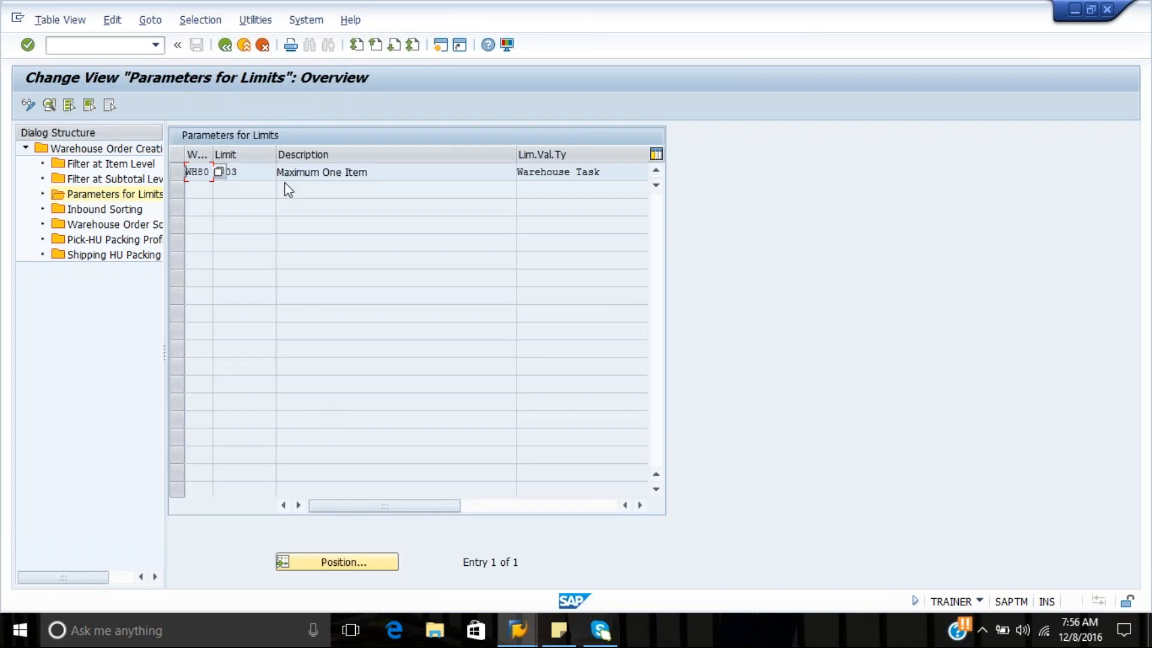
double_click(311, 173)
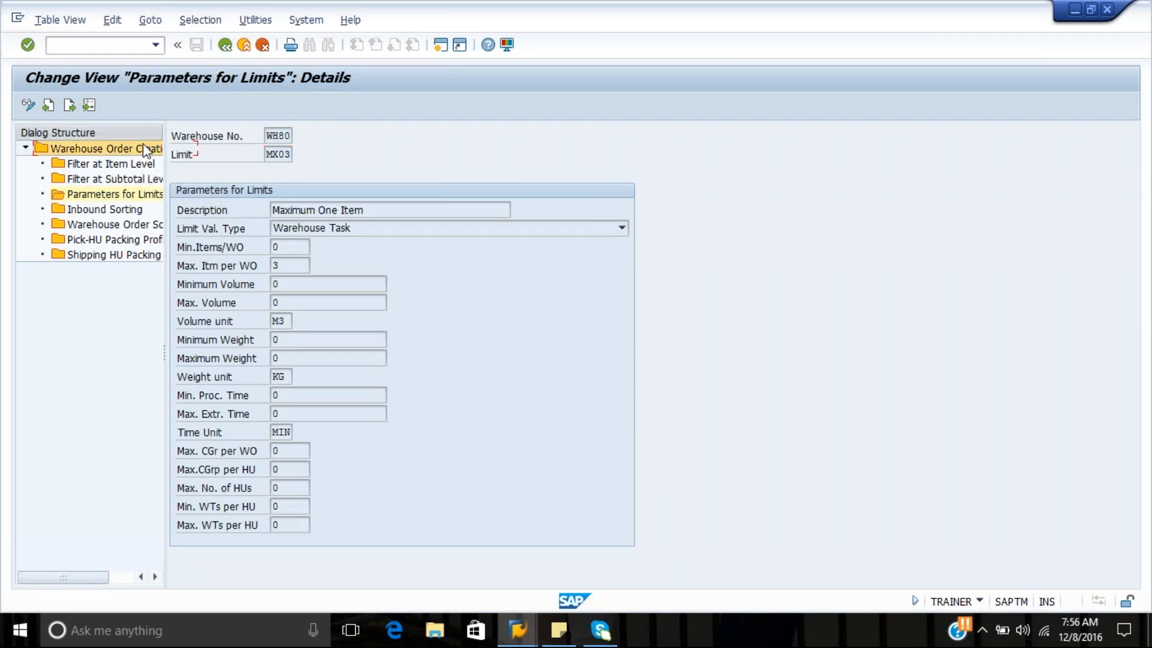
Return to the creation rule's details and examine its item-level filter, including the stock removal and putaway restrictions
double_click(105, 149)
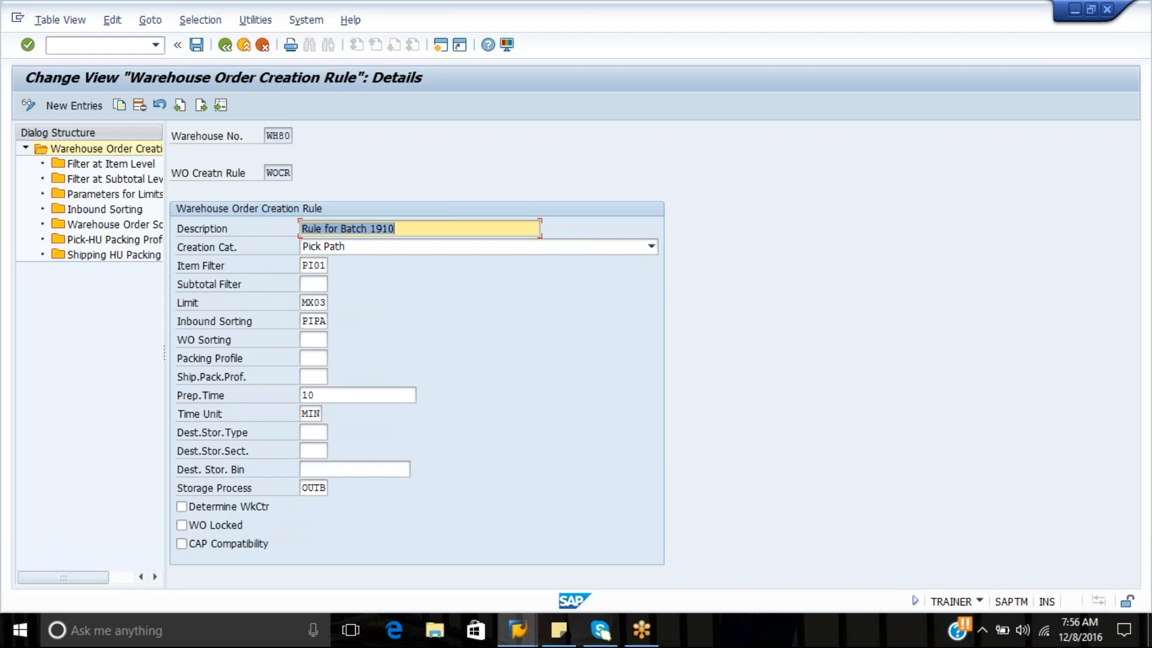
double_click(133, 166)
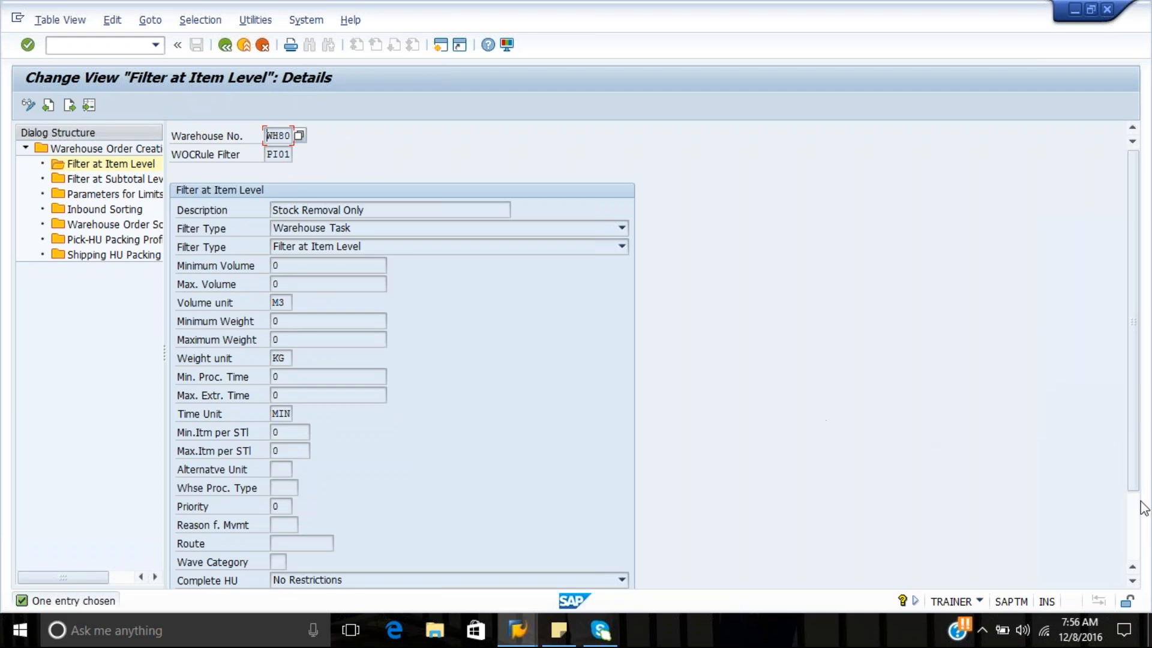
scroll(1139, 474, down, 5)
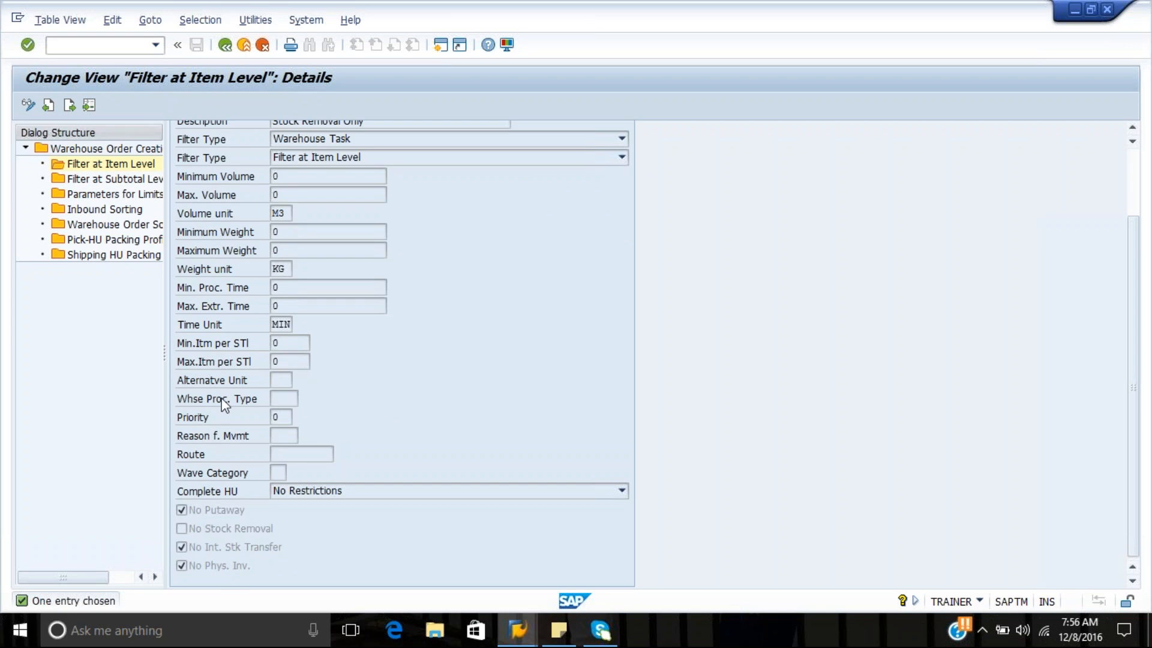
click(225, 48)
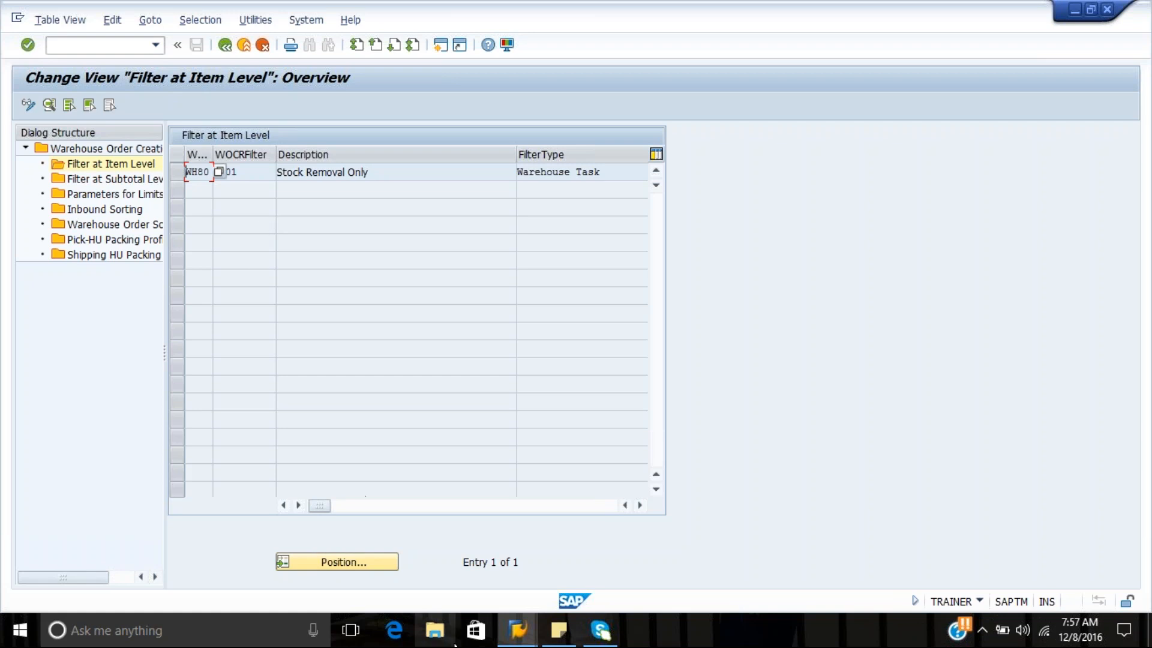
Return to the RF session's picking menu, choose system-guided picking by queue, and submit the queue outbound
mouse_move(536, 638)
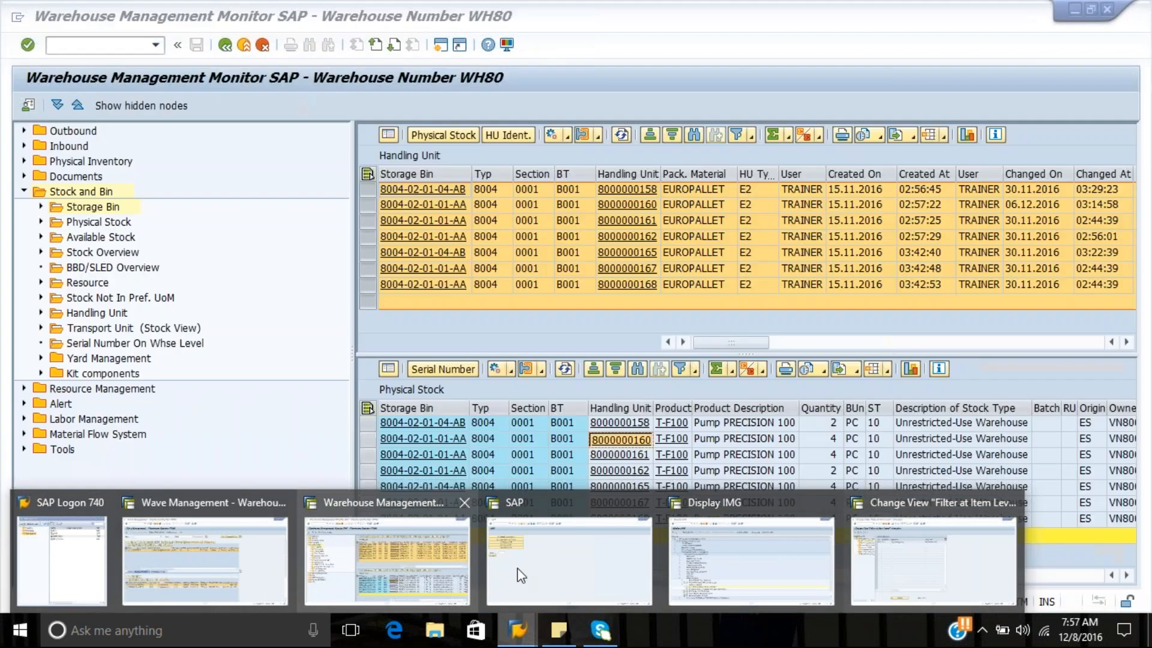
click(519, 564)
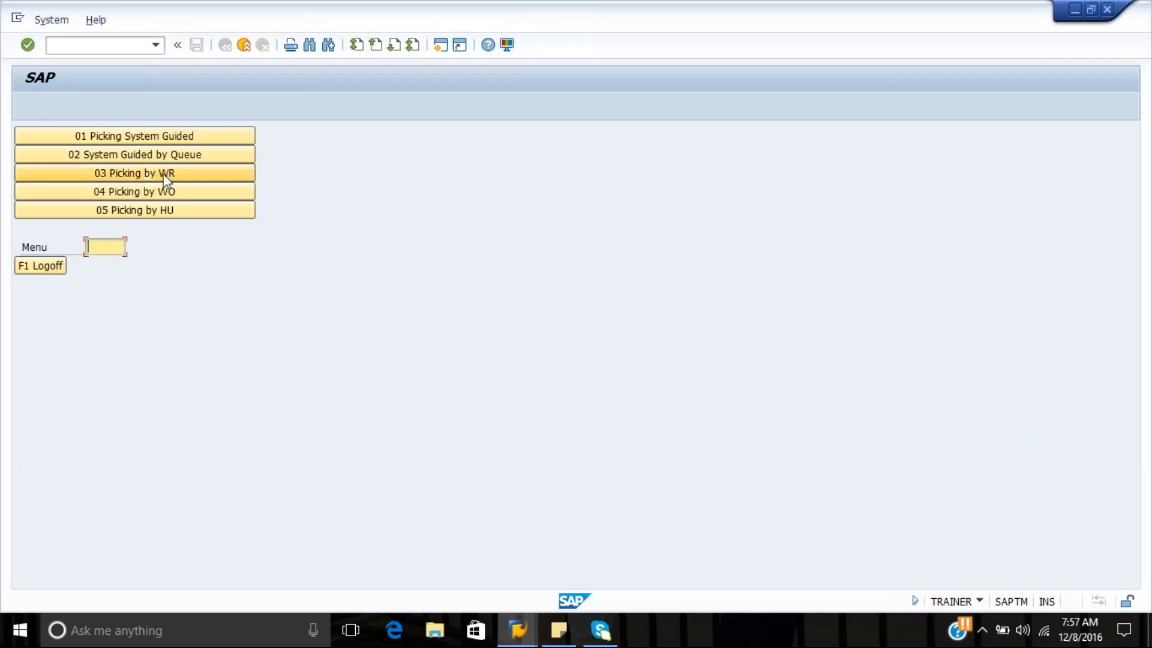
click(171, 161)
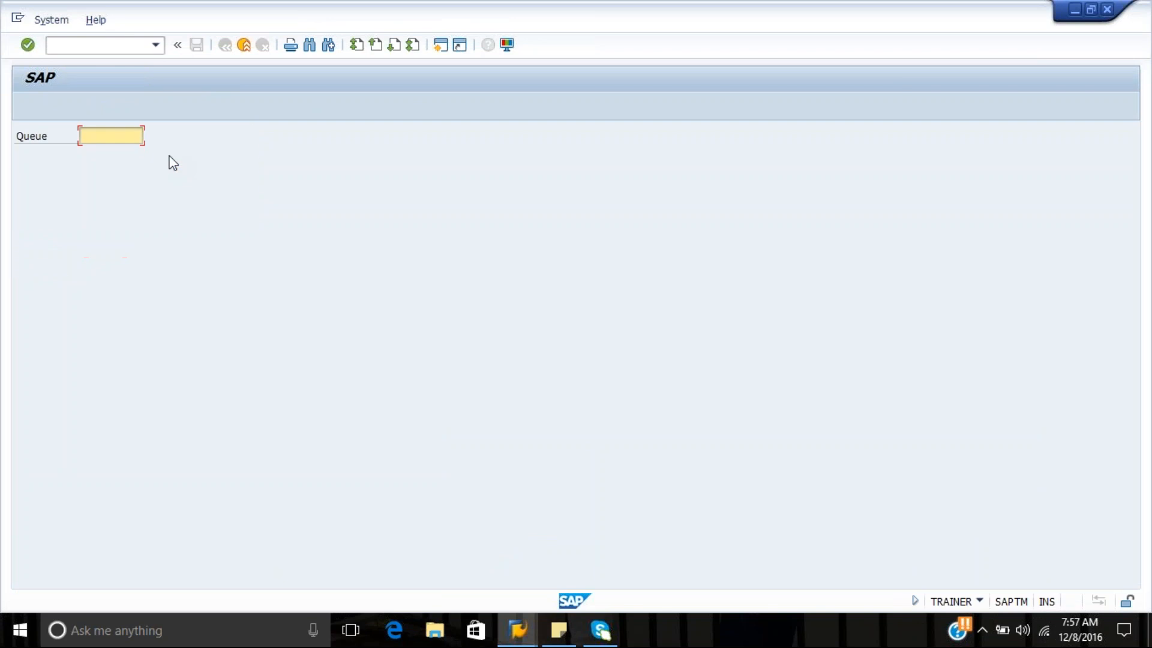
key(BackSpace)
key(Down)
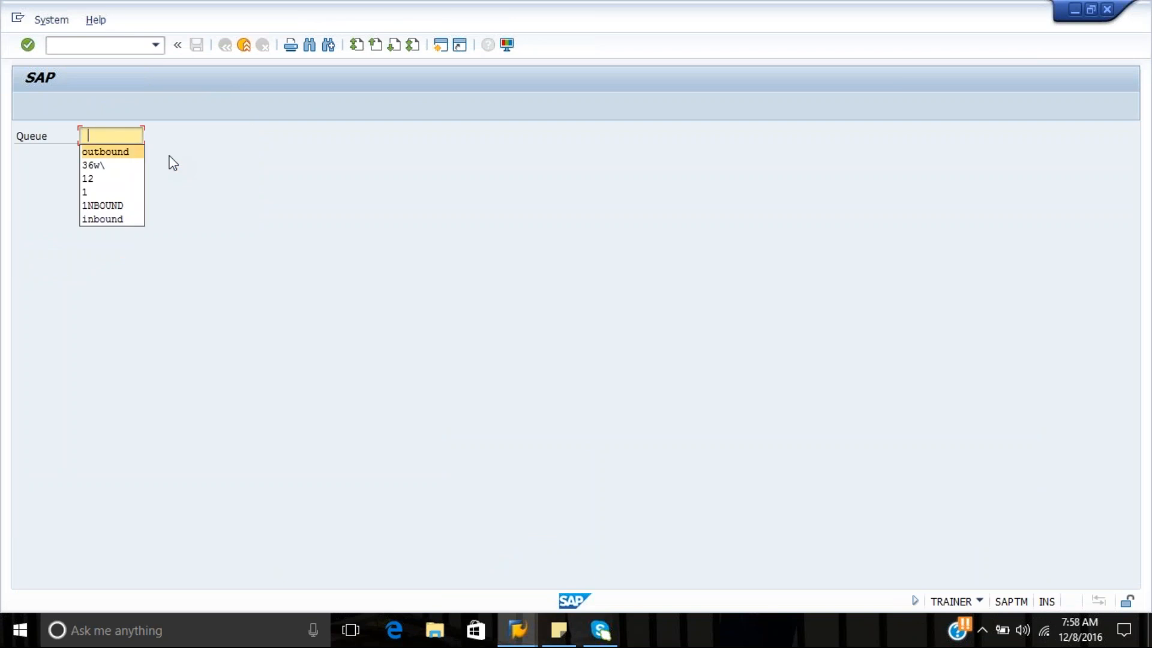
key(Return)
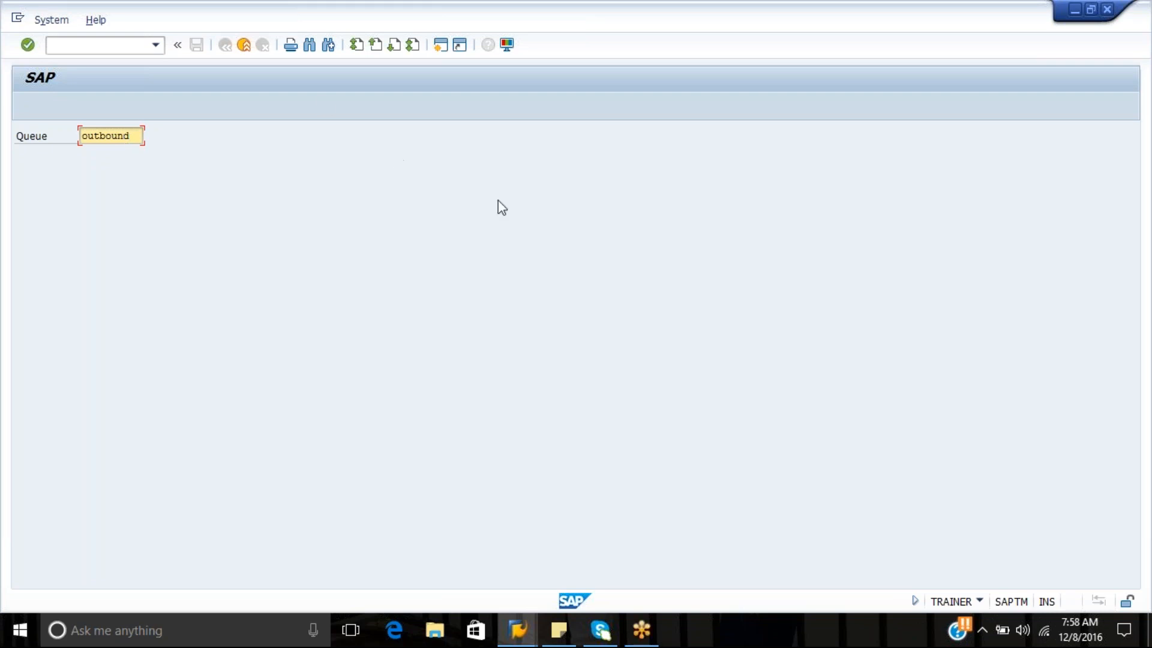
key(Return)
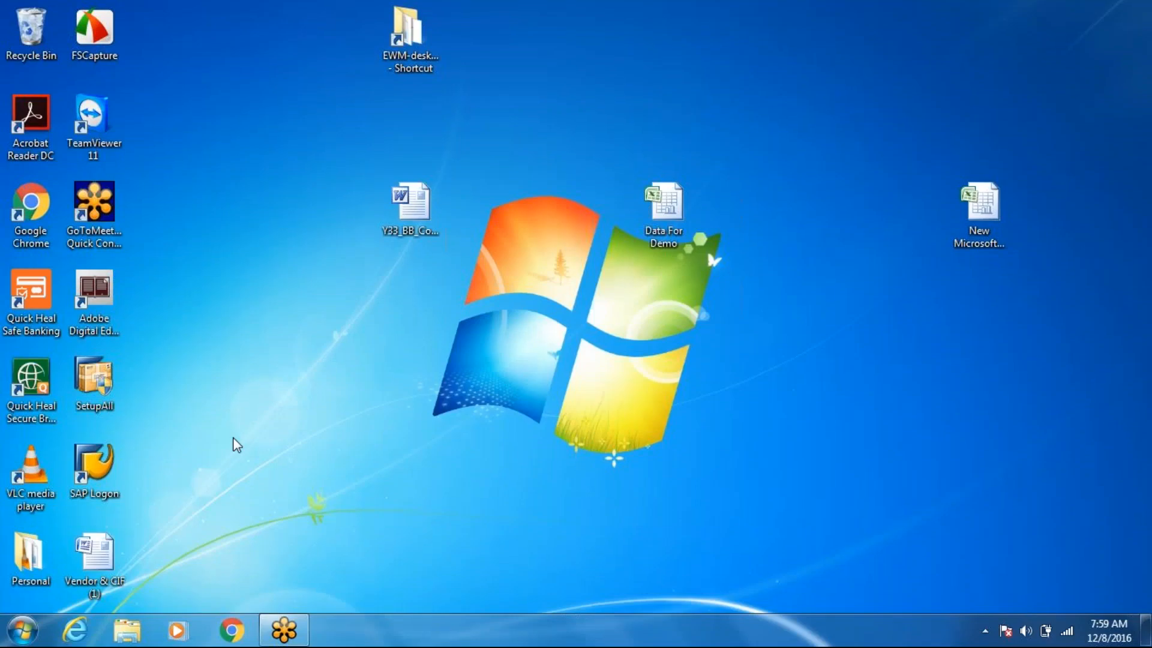
Open the Pick, Pack and Pass document from the Week 6 folder in the EWM-desktop shortcut
click(421, 56)
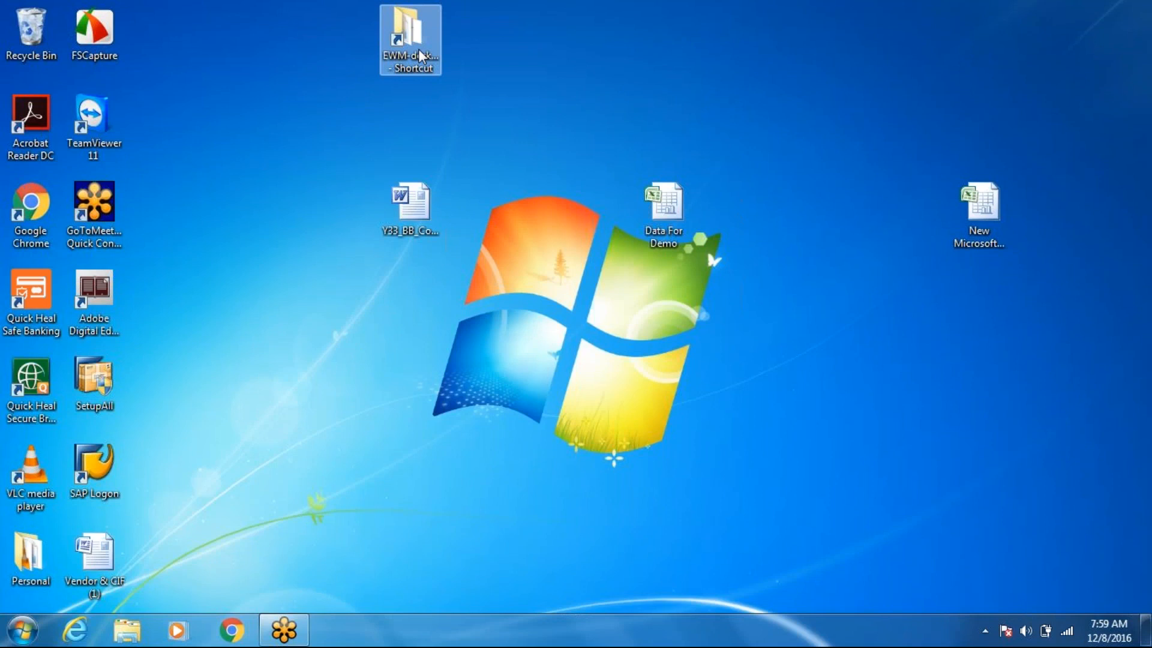
click(421, 56)
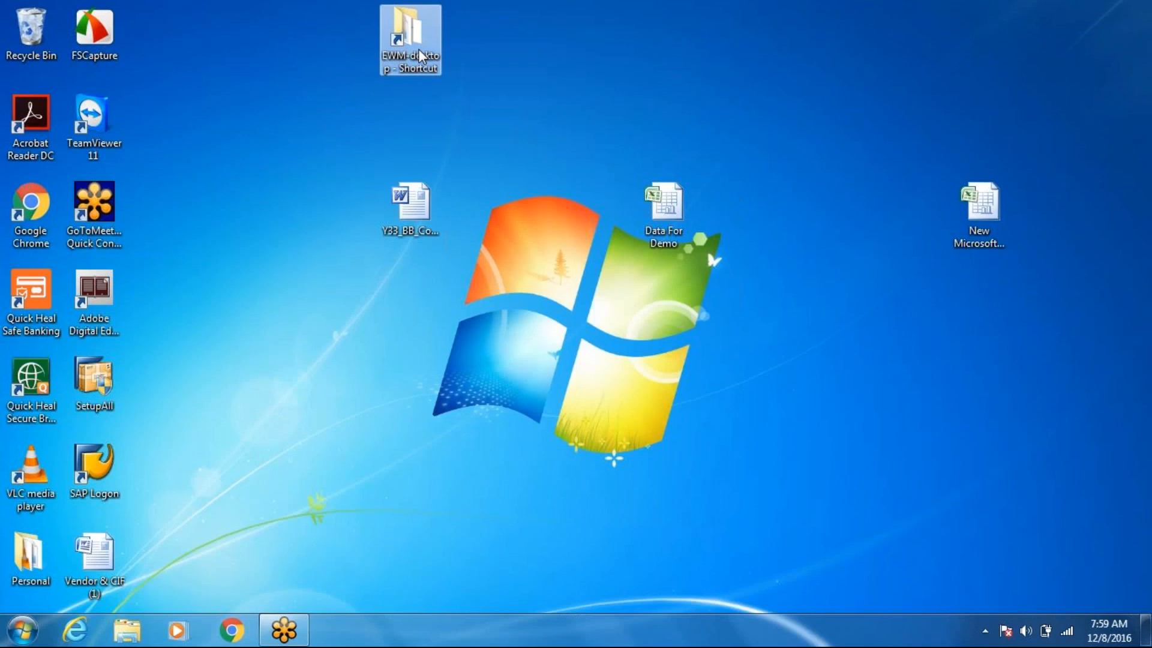
double_click(421, 56)
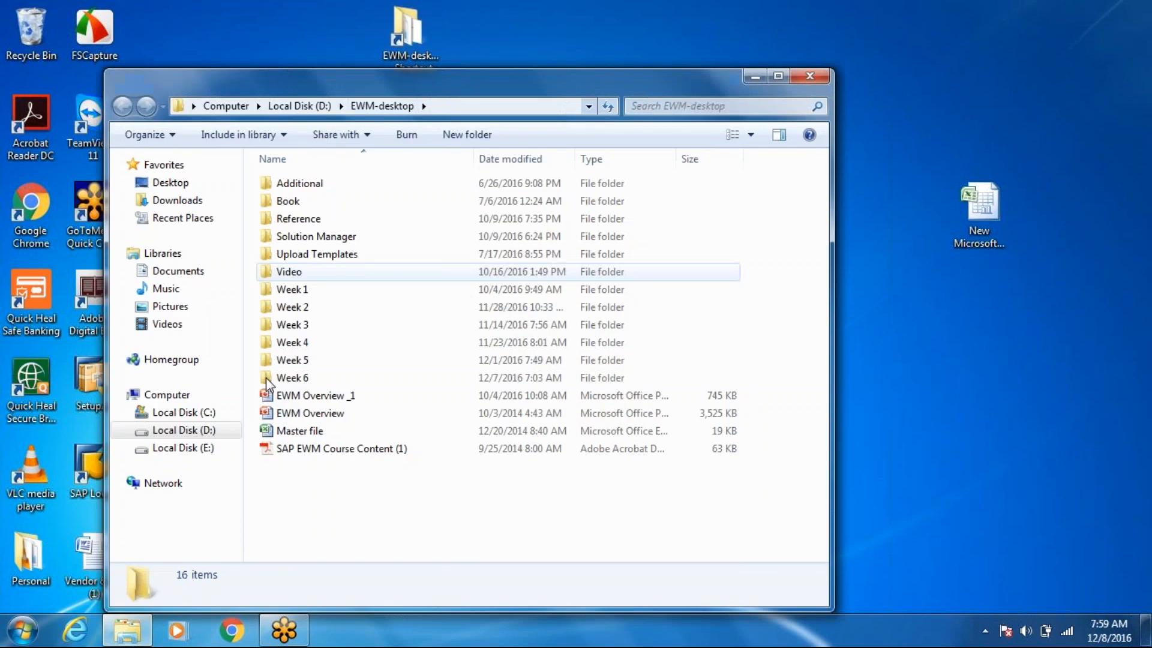
double_click(291, 377)
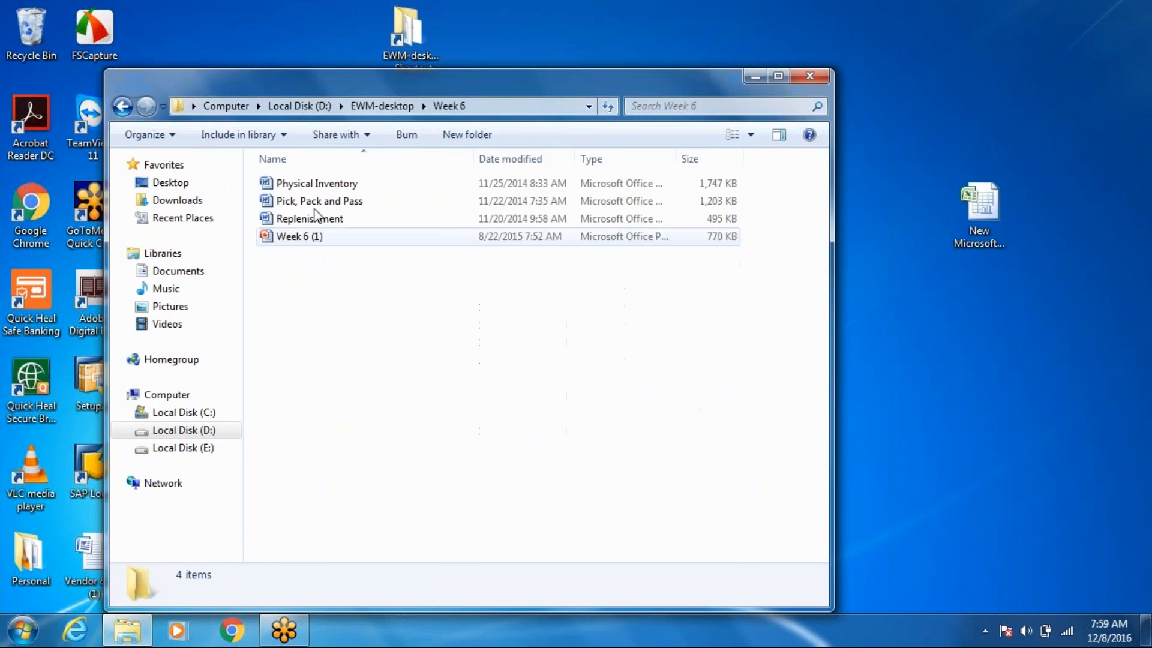
click(312, 201)
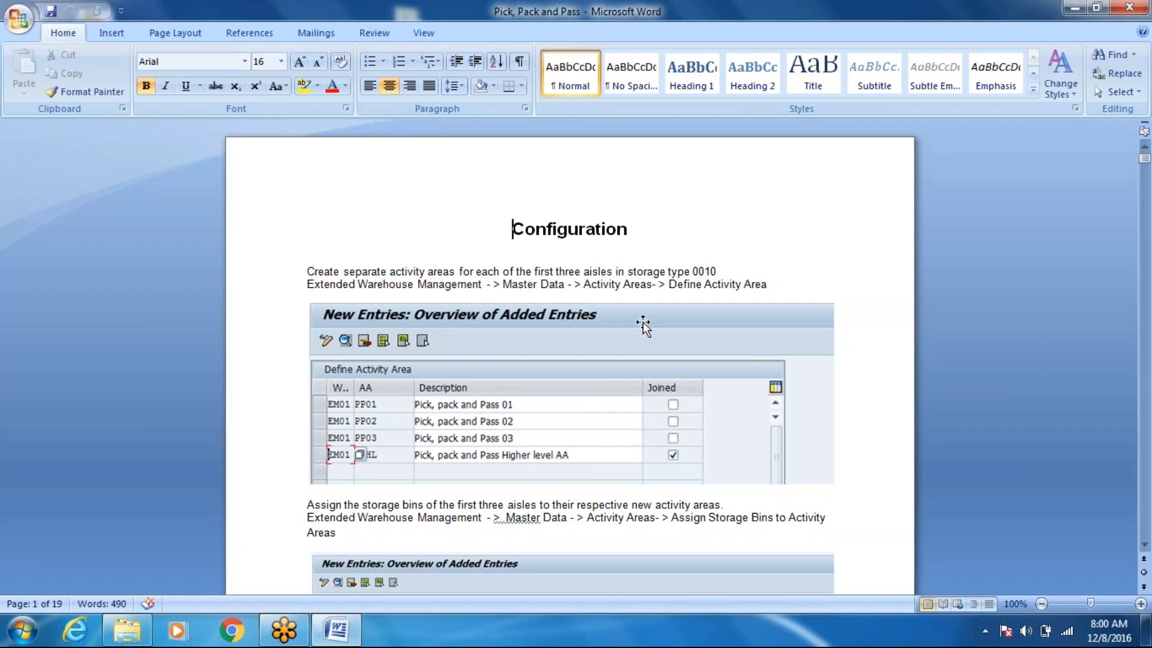
Examine the pick, pack and pass configuration instructions, from activity areas through to the warehouse process type assignment
key(Page_Down)
key(Page_Down)
key(Page_Down)
key(Page_Down)
key(Page_Down)
key(Page_Down)
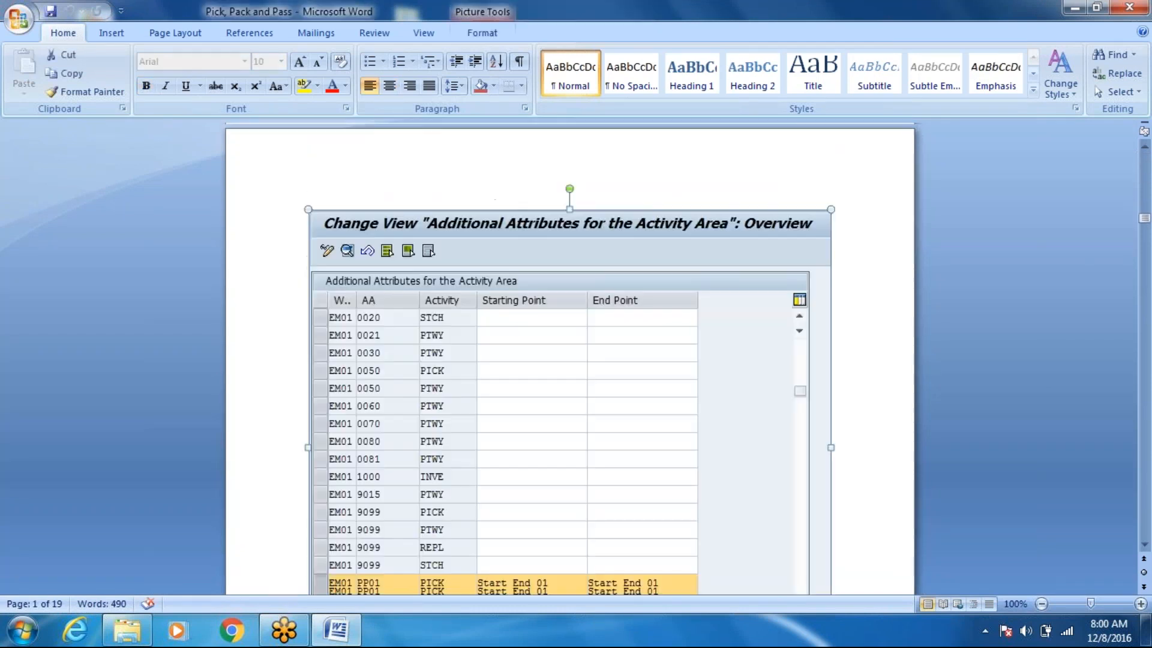
key(Page_Down)
key(Page_Down)
key(Page_Down)
key(Page_Down)
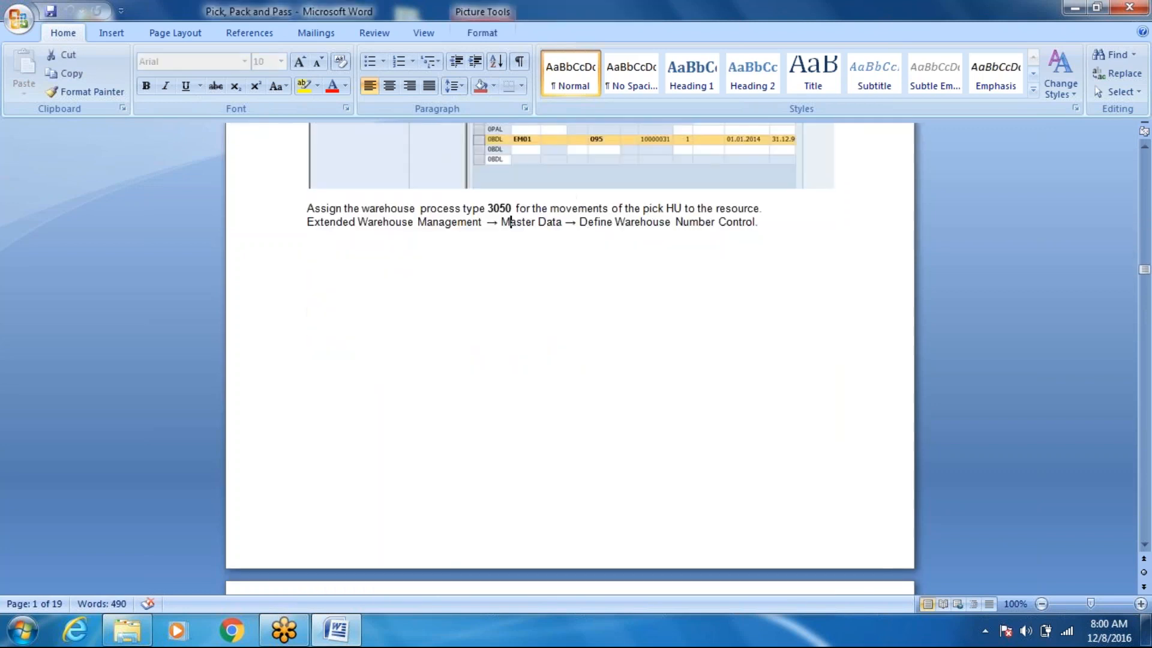
Return to the Week 6 folder and open the Week 6 (1) presentation
click(148, 633)
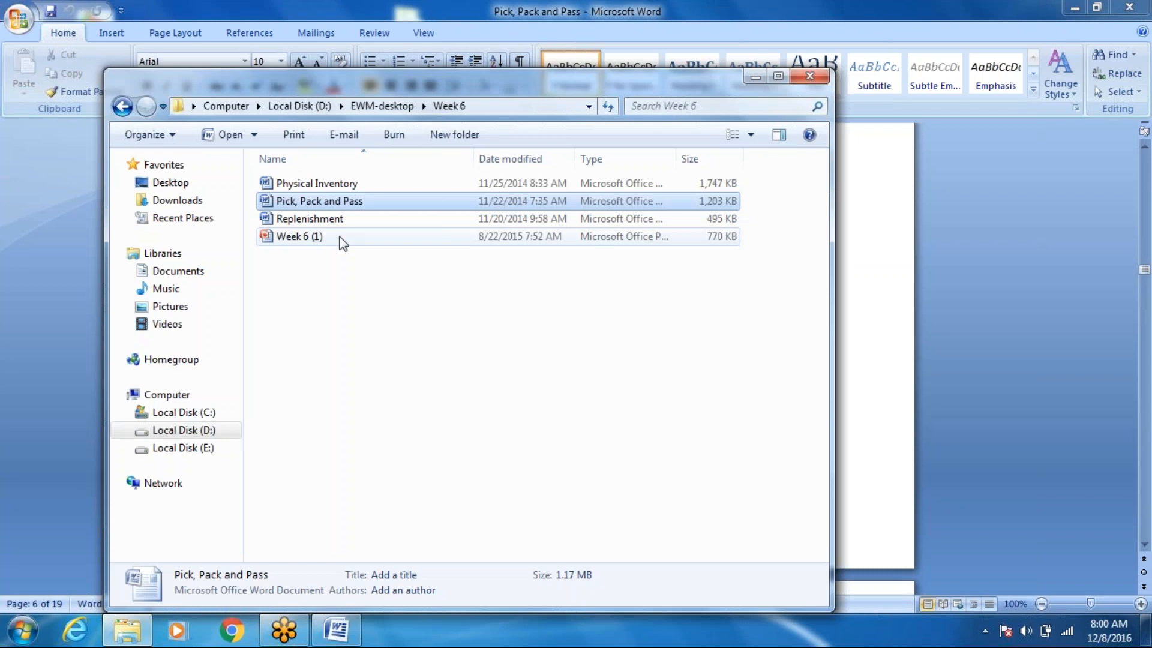
double_click(343, 240)
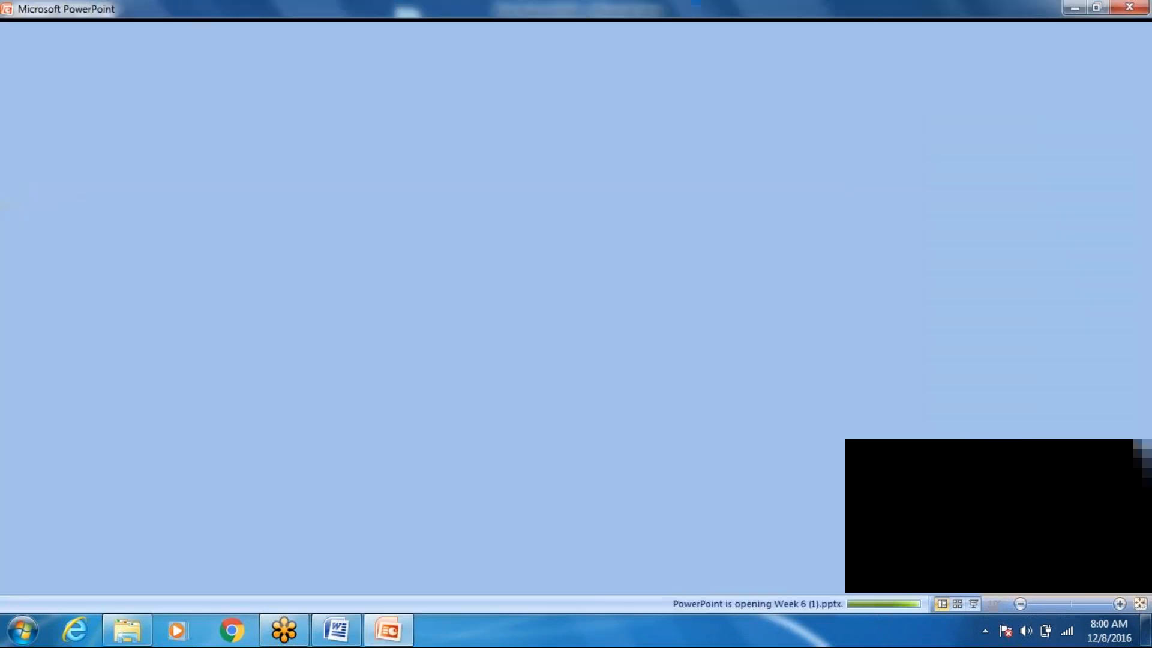